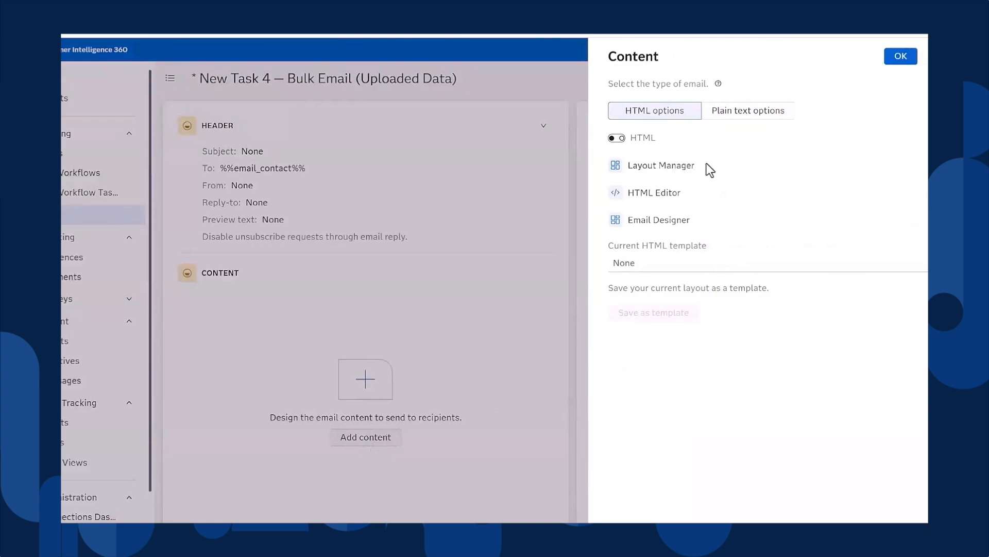
- Open the Email Designer for the HTML content of the new bulk email task
{"action": "left_click_drag", "start_coordinate": [644, 164], "coordinate": [687, 164]}
{"action": "left_click", "coordinate": [640, 192]}
{"action": "left_click_drag", "start_coordinate": [639, 192], "coordinate": [685, 220]}
{"action": "left_click", "coordinate": [686, 220]}
{"action": "left_click", "coordinate": [932, 220]}
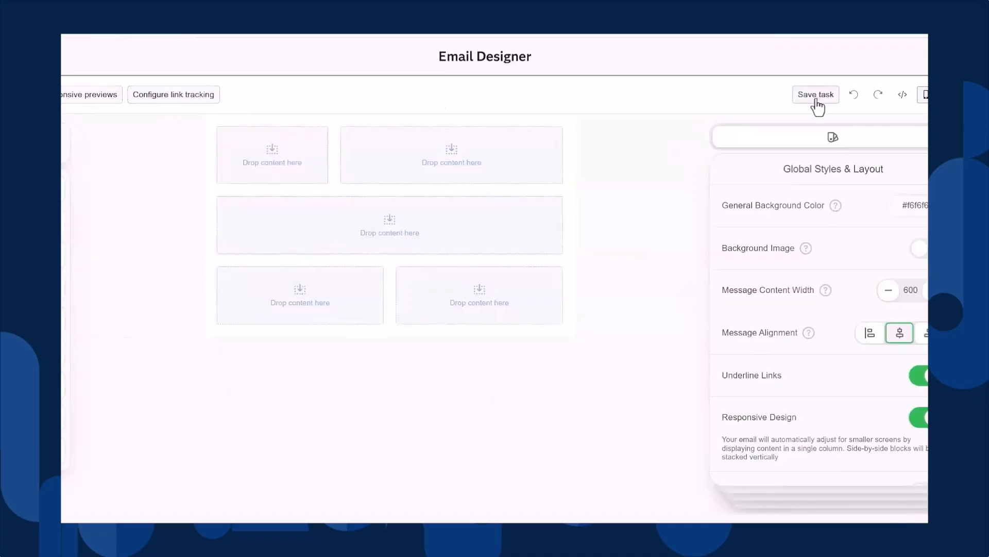
- Show and hide the code editor, and toggle the canvas between the desktop and mobile views
{"action": "left_click", "coordinate": [902, 100]}
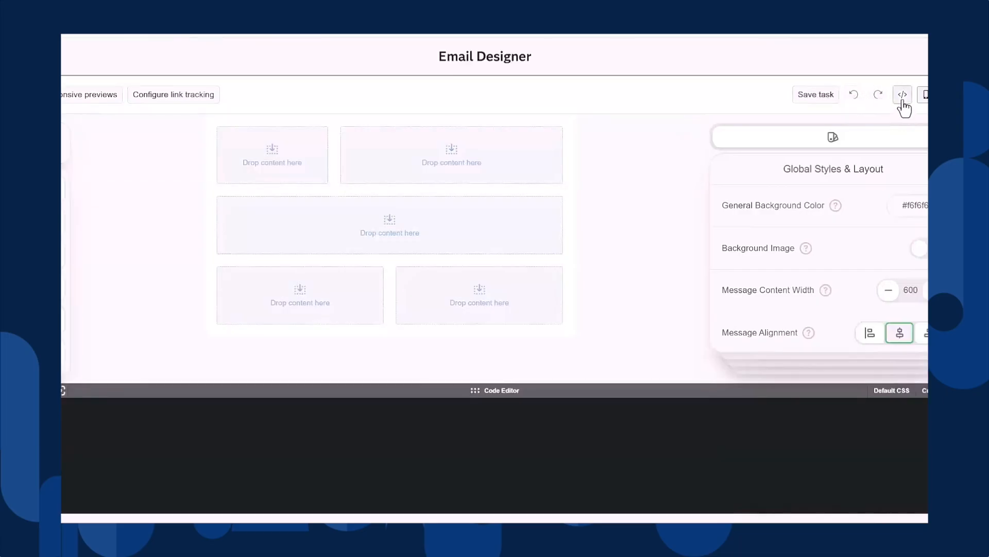
{"action": "left_click", "coordinate": [902, 98]}
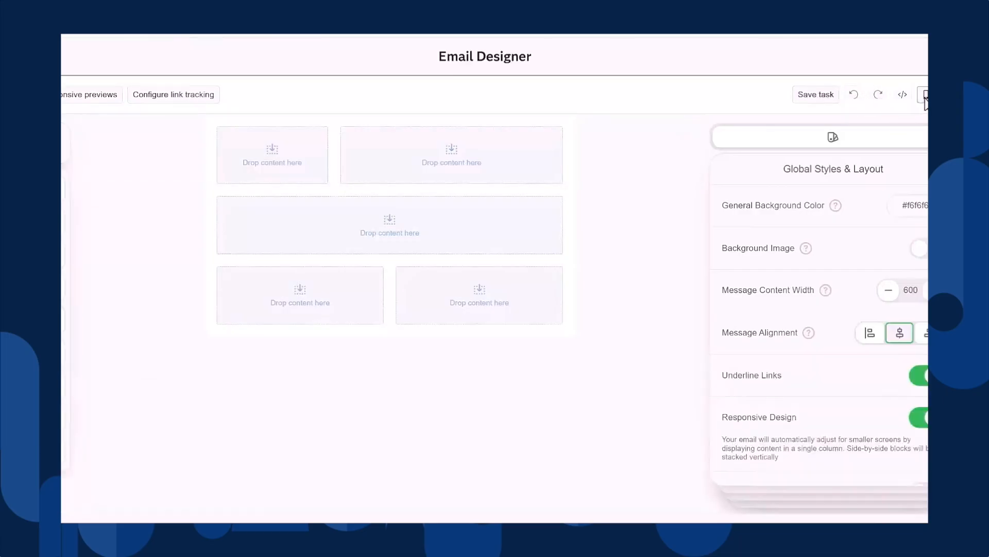
{"action": "left_click", "coordinate": [925, 98]}
{"action": "left_click", "coordinate": [925, 96]}
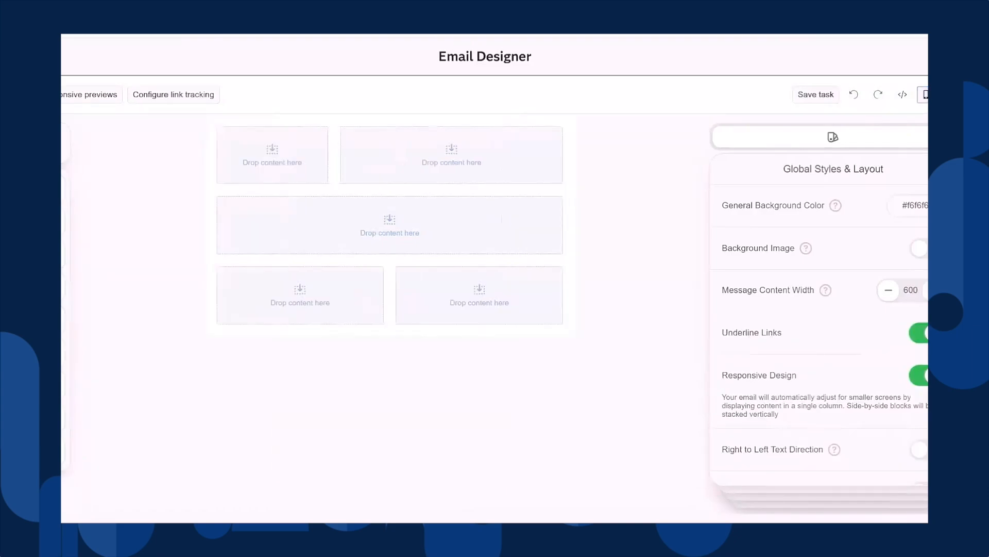
{"action": "scroll", "coordinate": [217, 392], "scroll_direction": "down", "scroll_amount": 1}
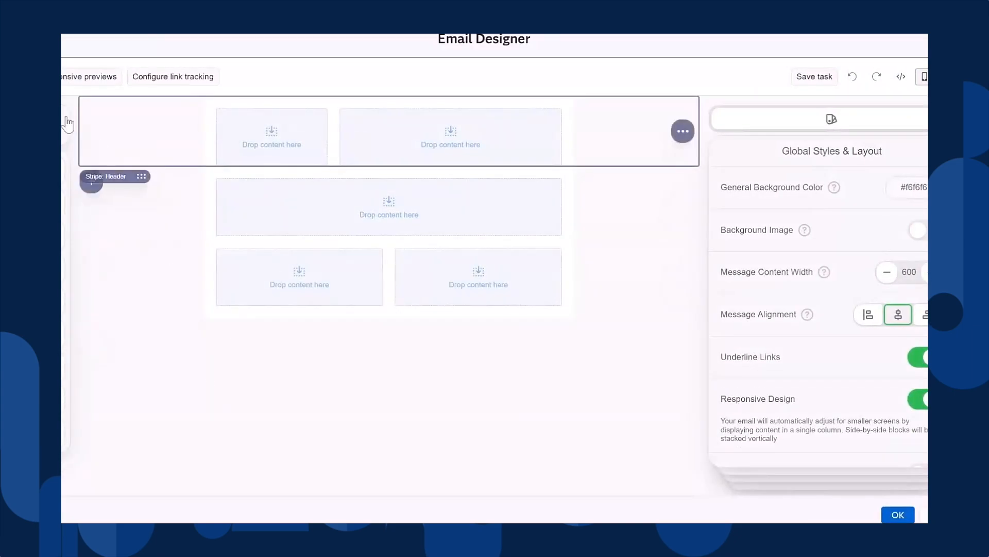
{"action": "left_click_drag", "start_coordinate": [60, 120], "coordinate": [134, 138]}
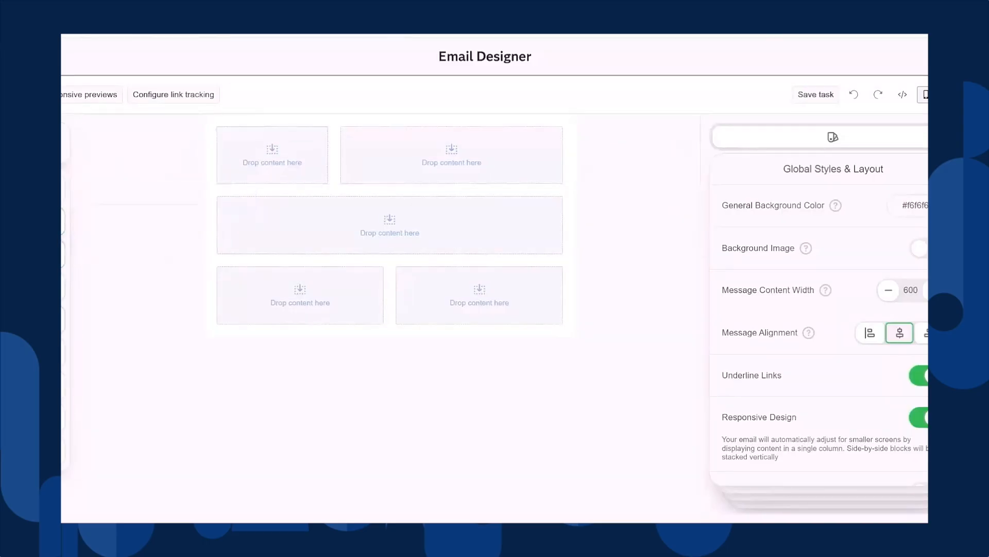
{"action": "left_click_drag", "start_coordinate": [61, 215], "coordinate": [265, 153]}
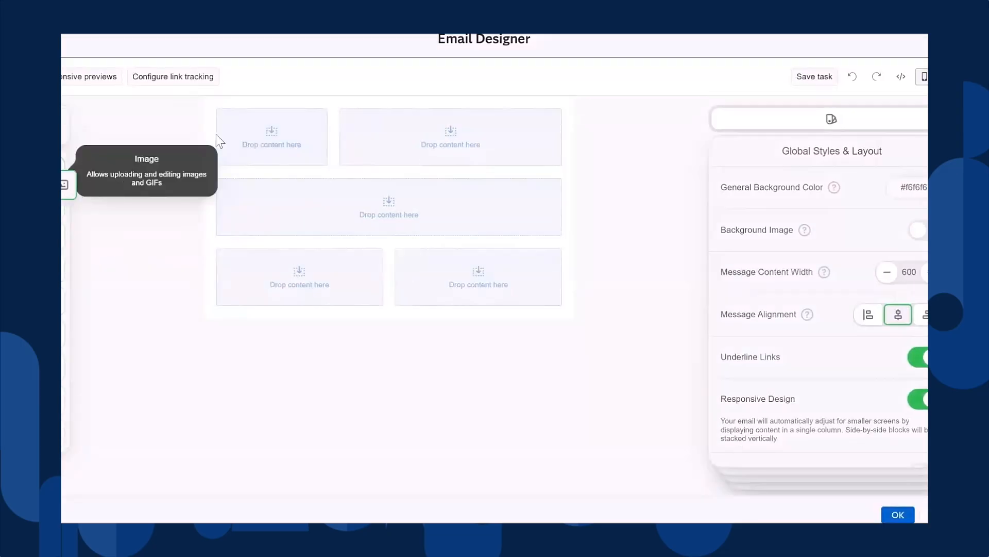
{"action": "left_click_drag", "start_coordinate": [66, 165], "coordinate": [382, 113]}
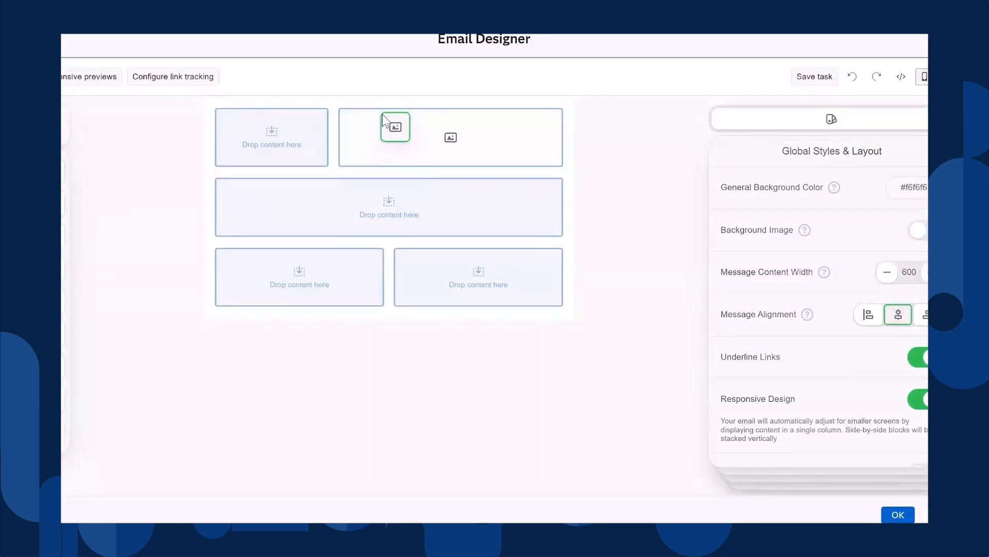
{"action": "left_click", "coordinate": [759, 179]}
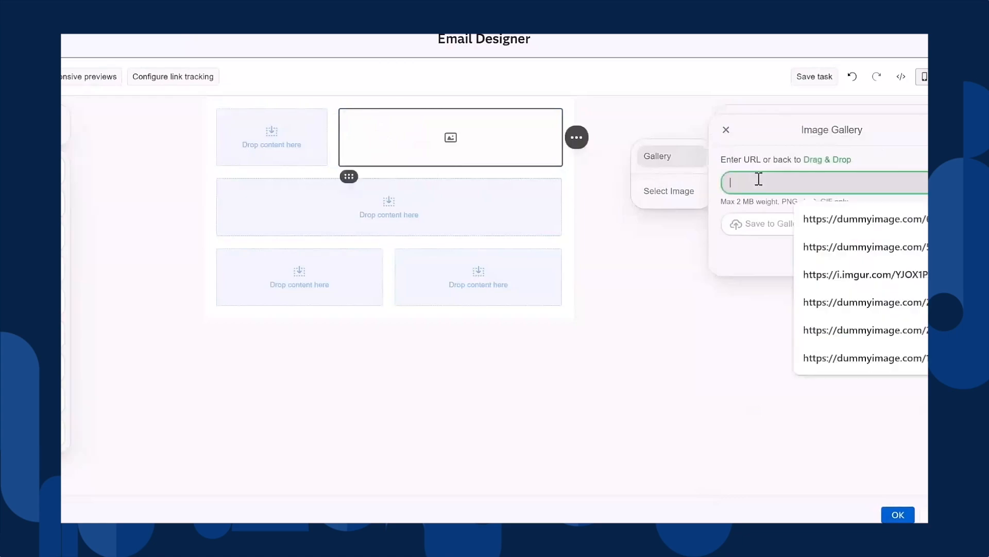
{"action": "type", "text": "https://dummyimage.com/600x400/000/fff"}
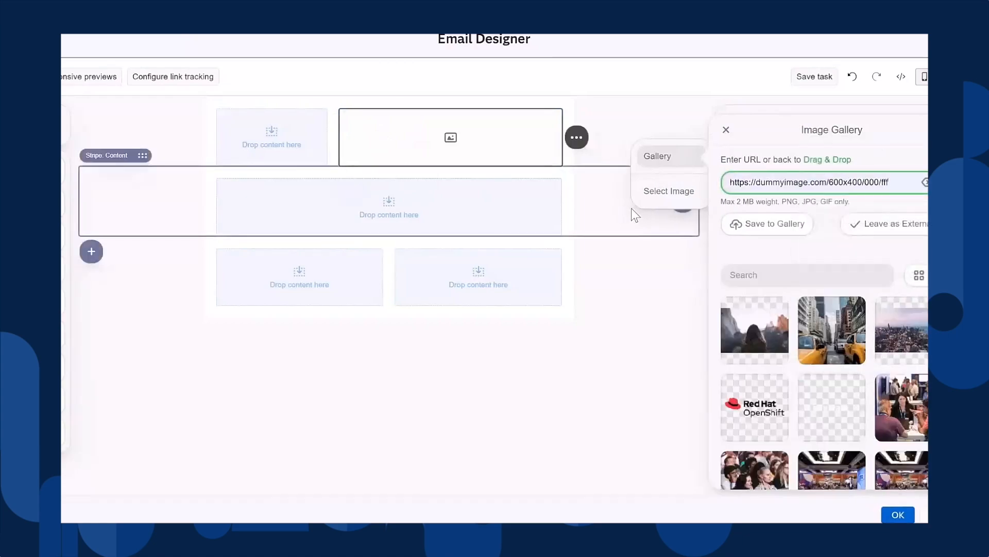
{"action": "left_click", "coordinate": [857, 225]}
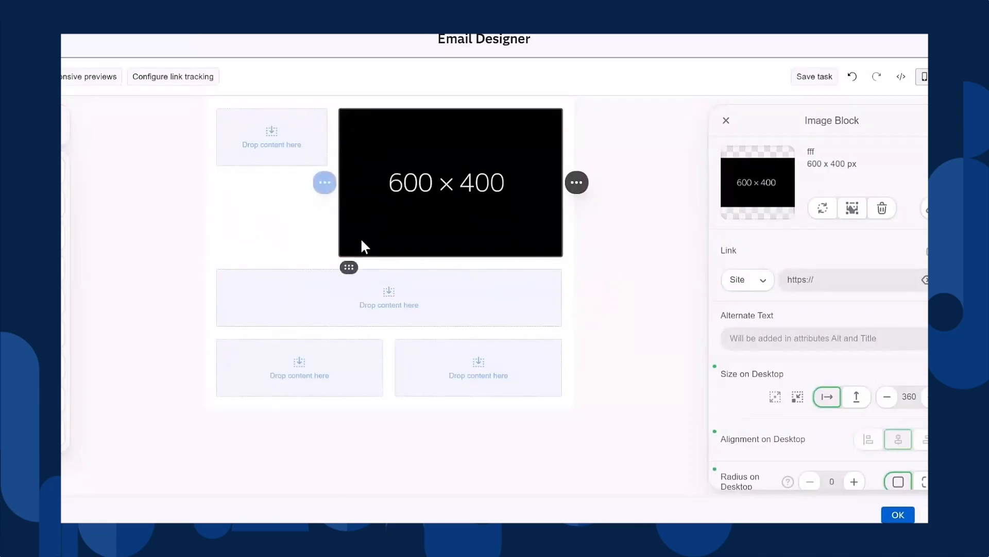
- Move the image block into the first container of the bottom row and try moving that row to the top
{"action": "left_click_drag", "start_coordinate": [348, 267], "coordinate": [288, 360]}
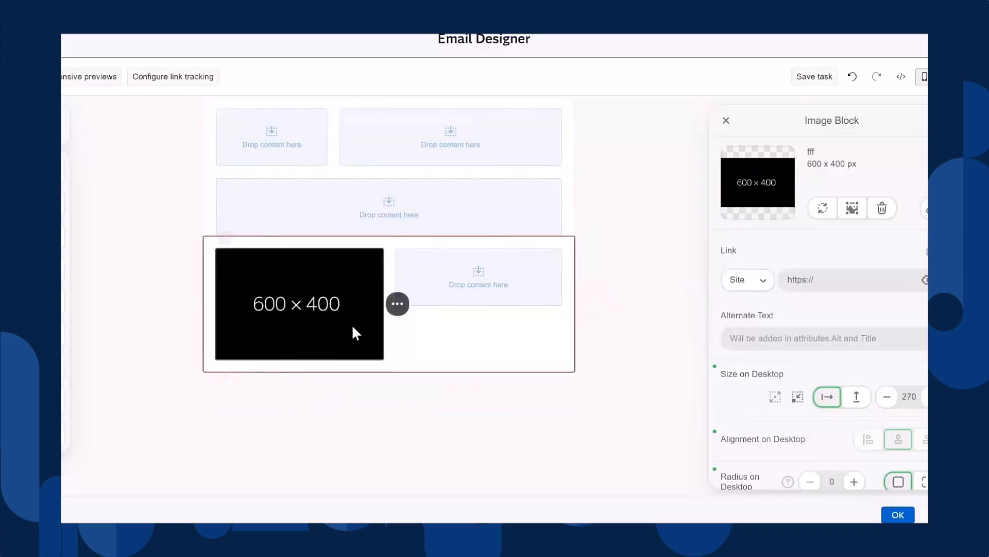
{"action": "left_click_drag", "start_coordinate": [225, 238], "coordinate": [265, 120]}
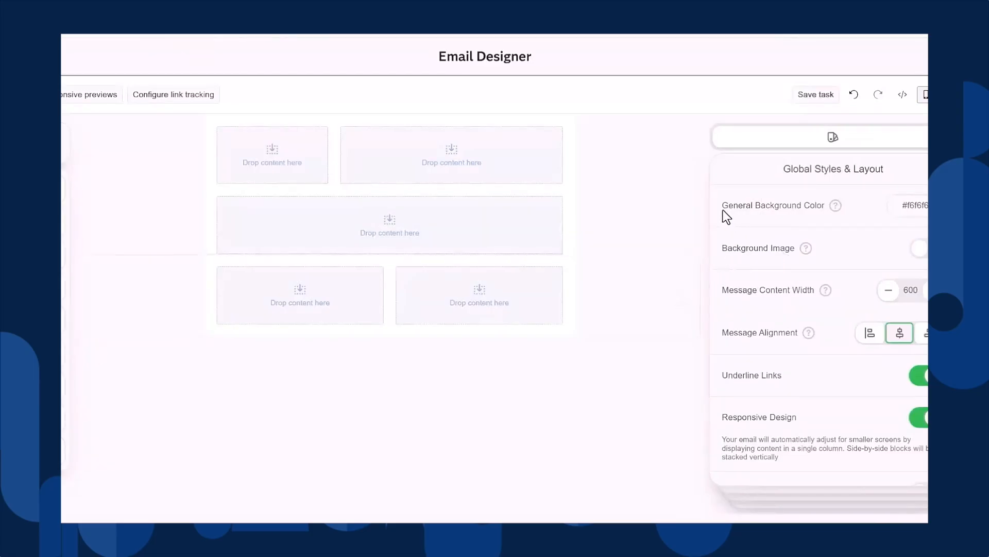
- Try dark gray as the email's general background color and set it to white #ffffff
{"action": "left_click", "coordinate": [802, 213]}
{"action": "left_click", "coordinate": [923, 206]}
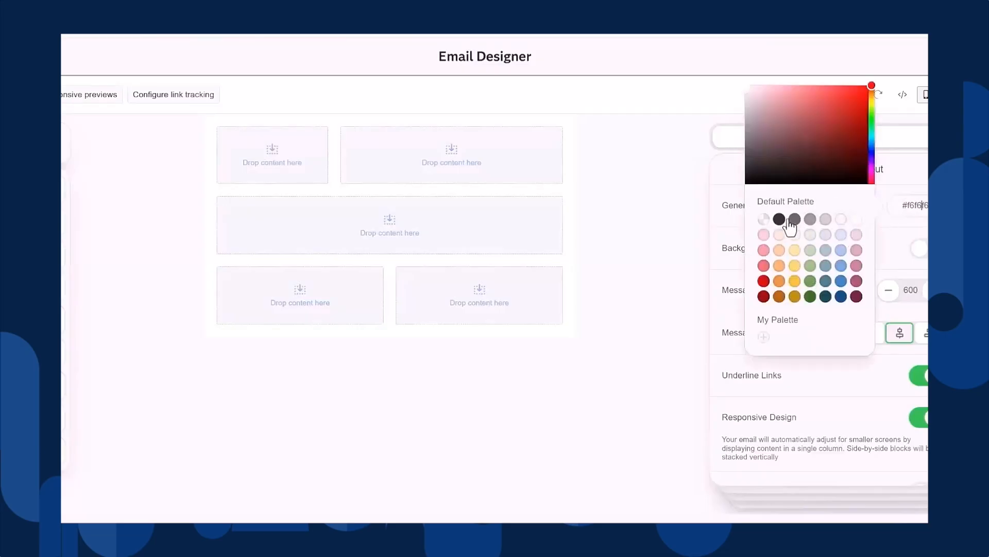
{"action": "left_click", "coordinate": [764, 221]}
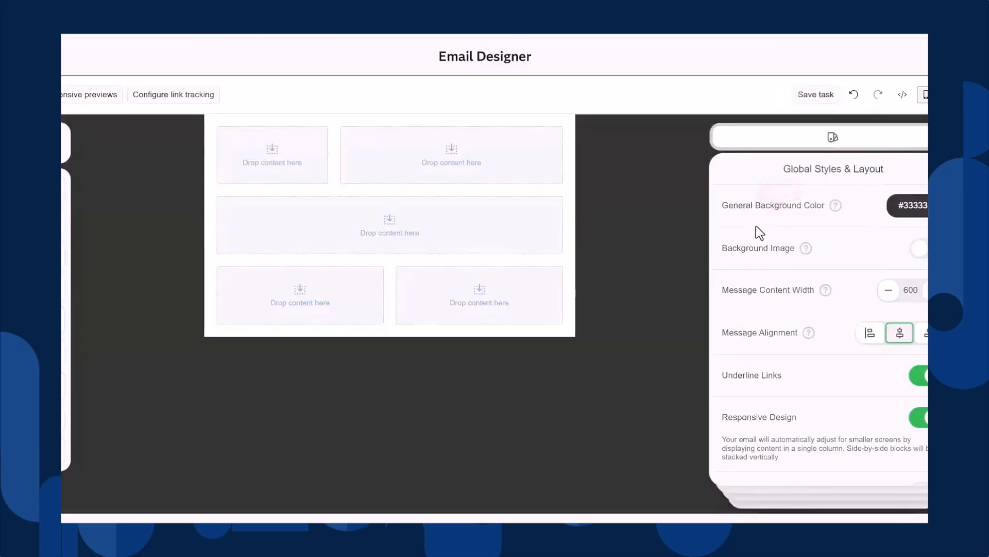
{"action": "left_click", "coordinate": [918, 208]}
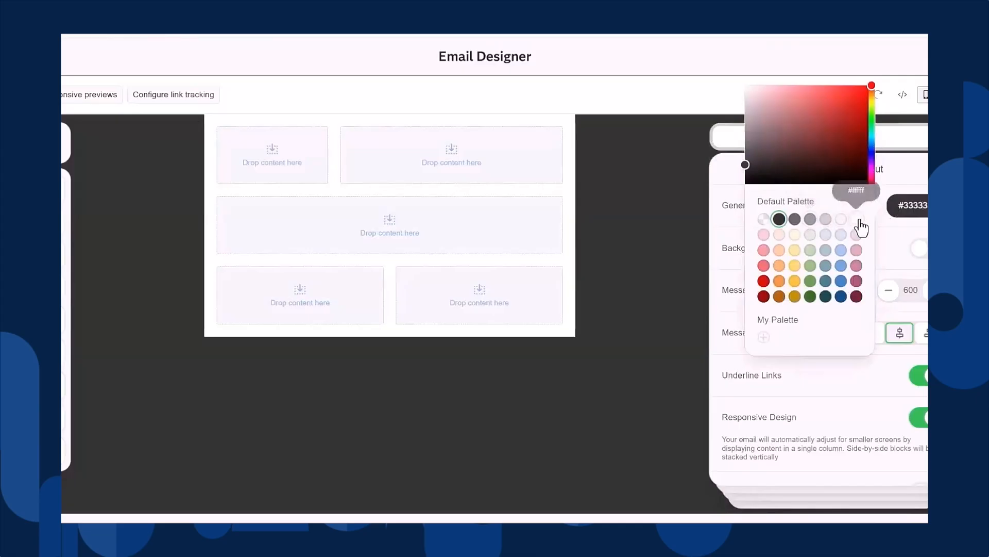
{"action": "left_click", "coordinate": [841, 219]}
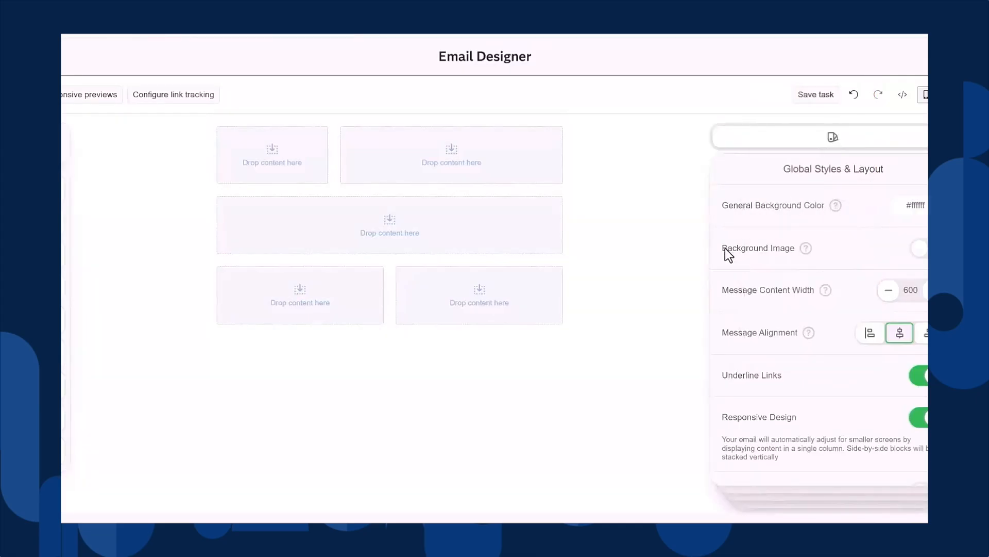
- Turn on the email's background image and activate the URL entry in the image gallery
{"action": "left_click", "coordinate": [834, 256]}
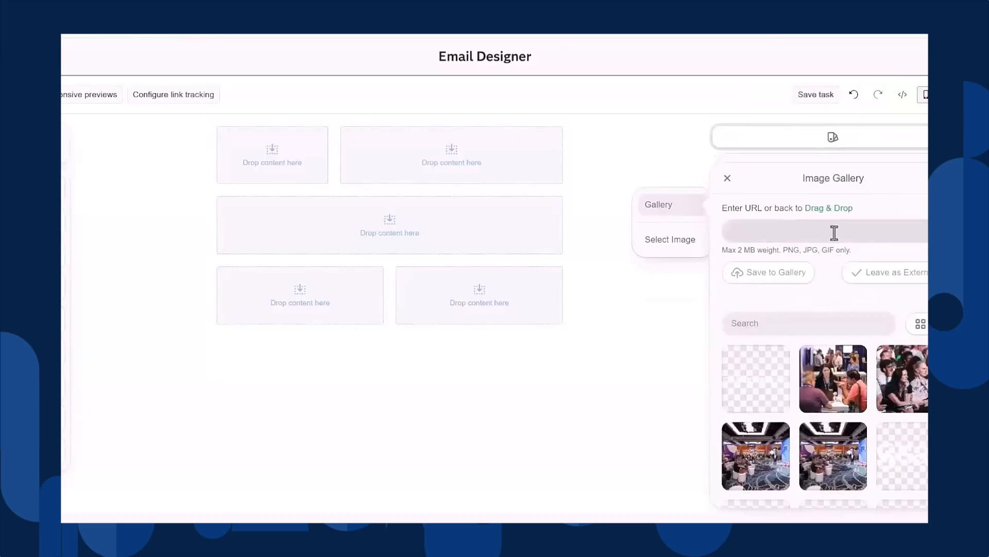
{"action": "left_click", "coordinate": [835, 233]}
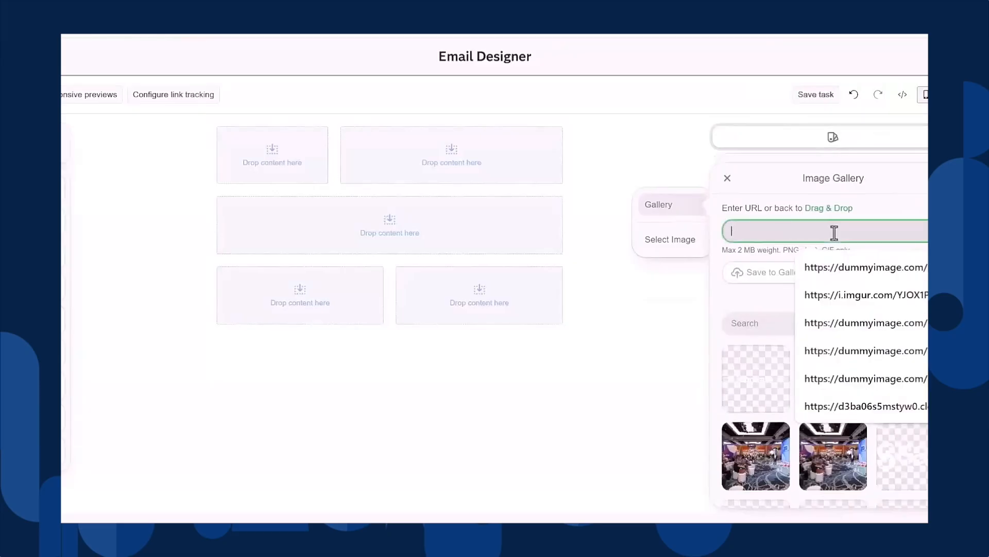
{"action": "left_click", "coordinate": [861, 274]}
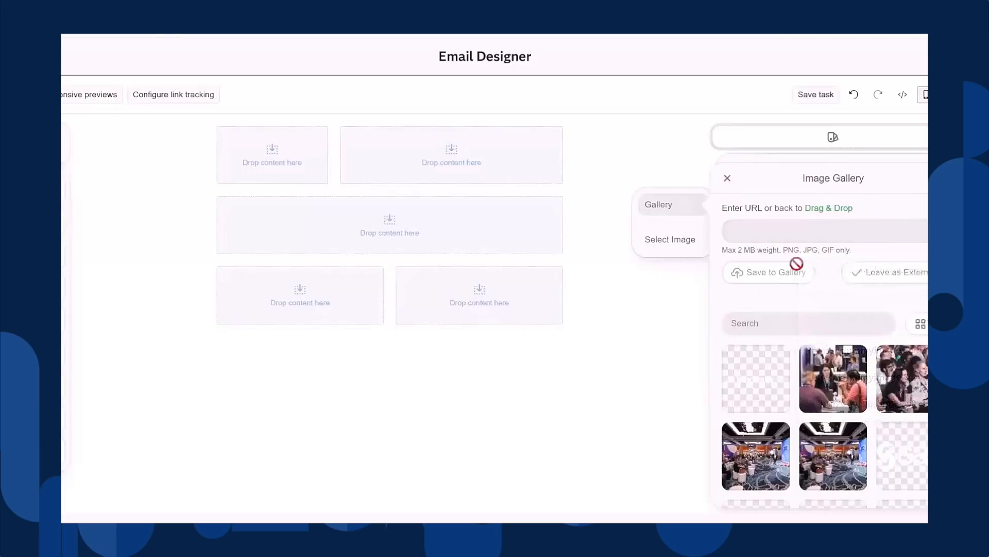
{"action": "left_click", "coordinate": [828, 209]}
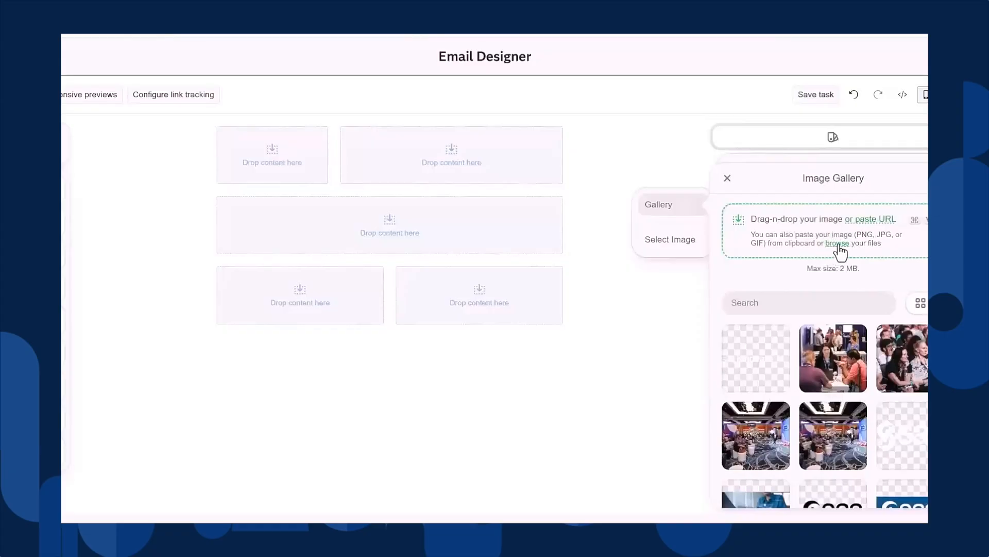
{"action": "left_click", "coordinate": [838, 245]}
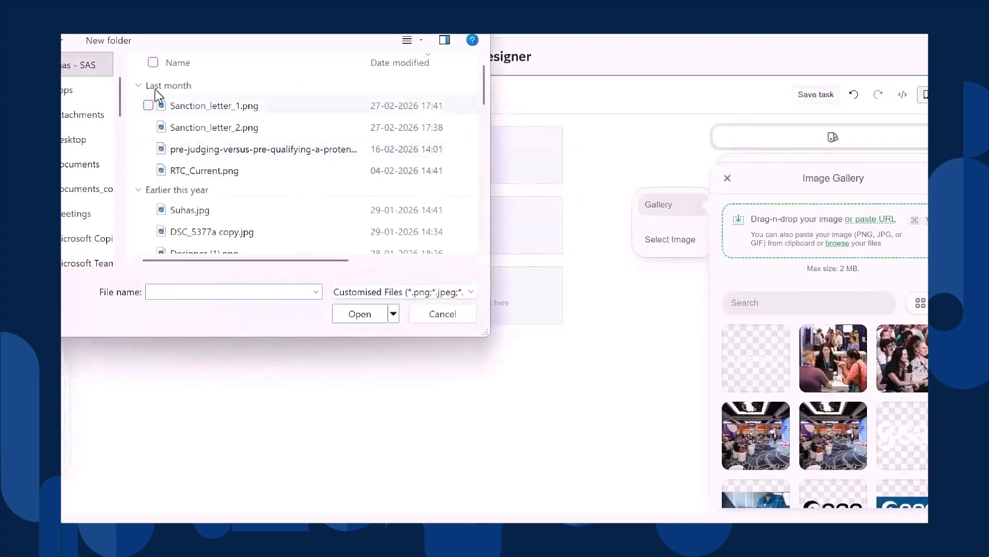
{"action": "left_click", "coordinate": [447, 316]}
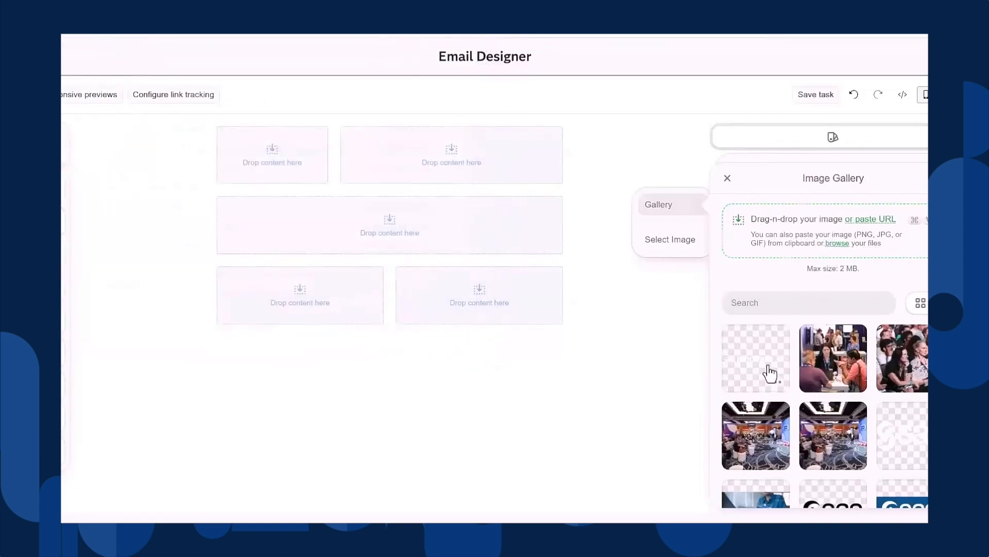
- Choose the beach photo beach.jpeg from the gallery as the email's background image
{"action": "scroll", "coordinate": [886, 394], "scroll_direction": "down", "scroll_amount": 2}
{"action": "scroll", "coordinate": [886, 394], "scroll_direction": "down", "scroll_amount": 4}
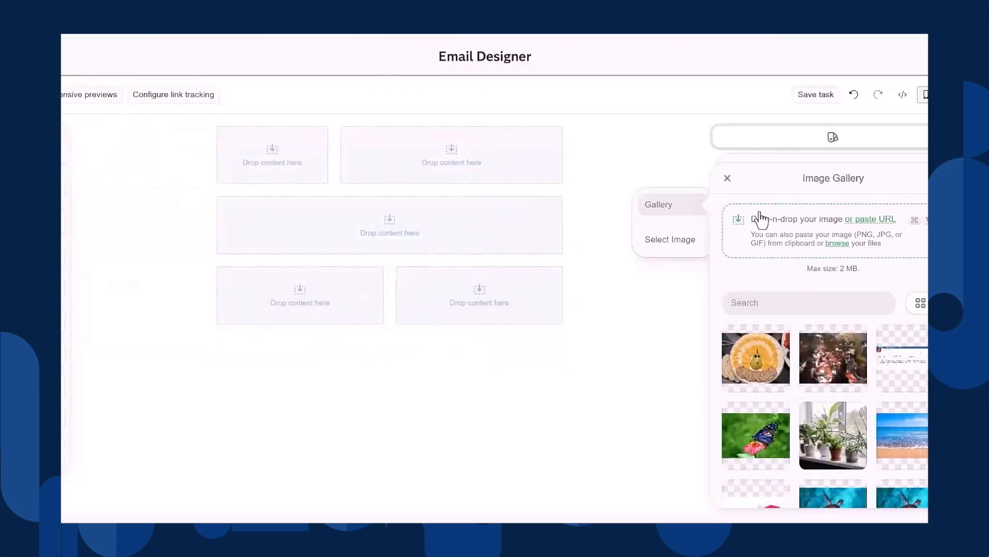
{"action": "left_click", "coordinate": [901, 435]}
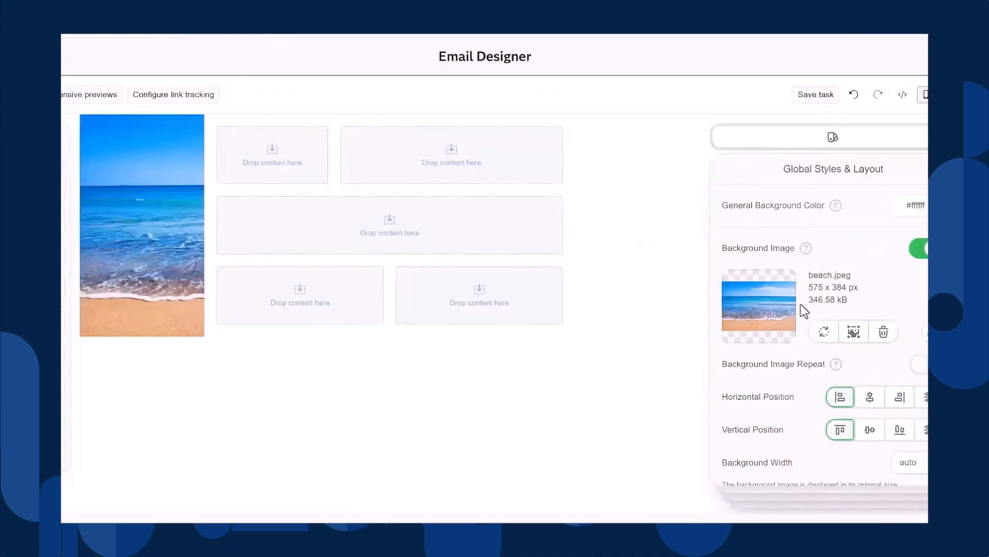
- Try the right horizontal position for the background image and set it to center
{"action": "scroll", "coordinate": [778, 399], "scroll_direction": "down", "scroll_amount": 2}
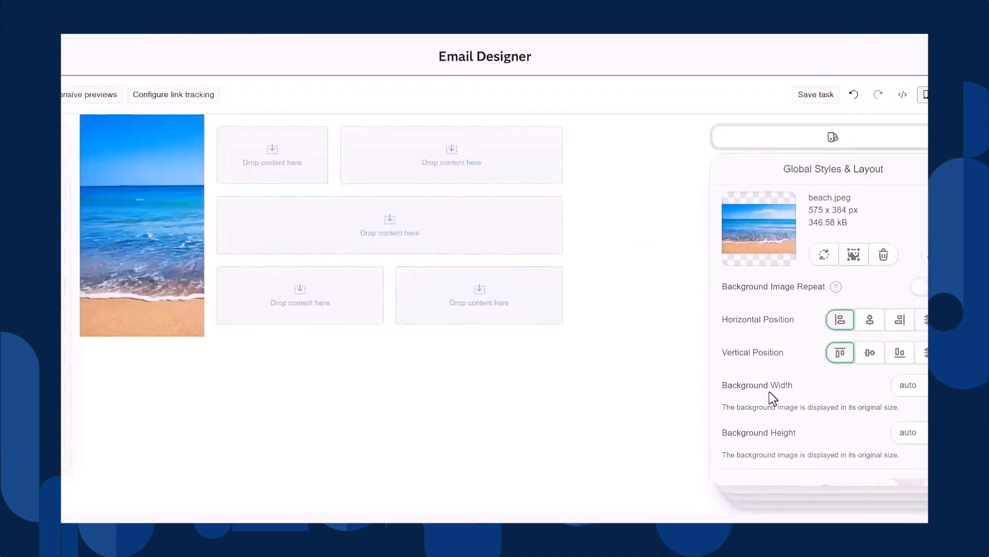
{"action": "left_click", "coordinate": [871, 322]}
{"action": "left_click", "coordinate": [902, 320]}
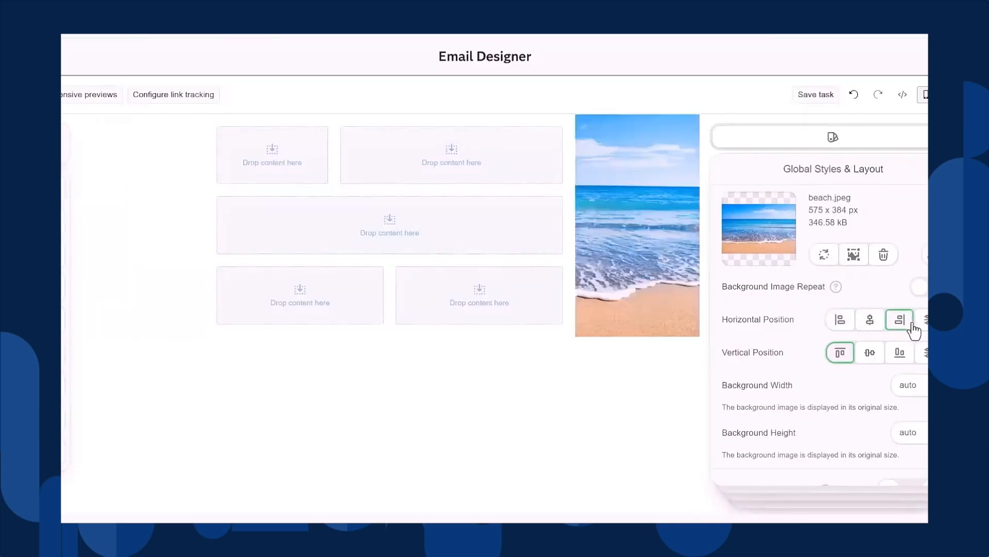
{"action": "left_click", "coordinate": [875, 325]}
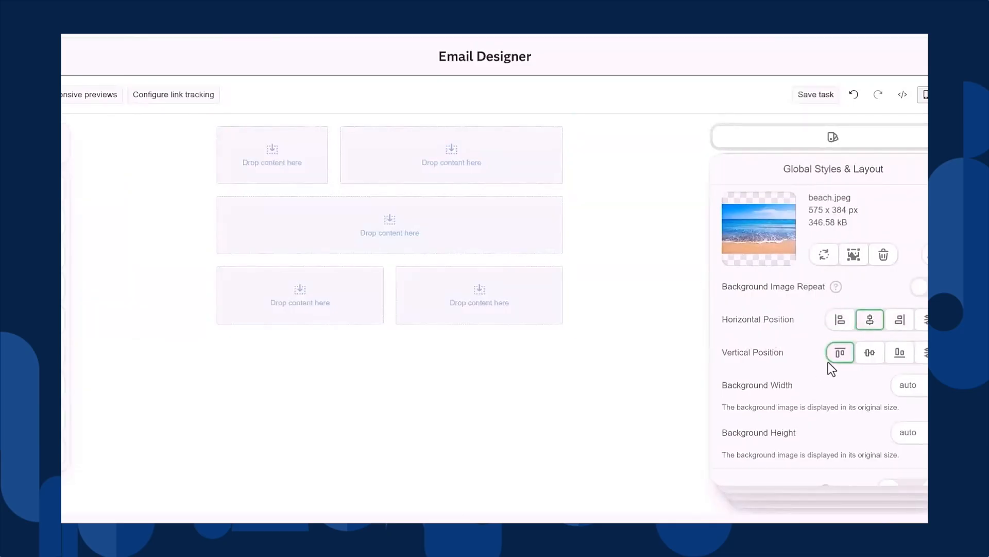
- Try the cover and contain options for the background width and set it back to auto
{"action": "left_click", "coordinate": [907, 385]}
{"action": "left_click", "coordinate": [915, 329]}
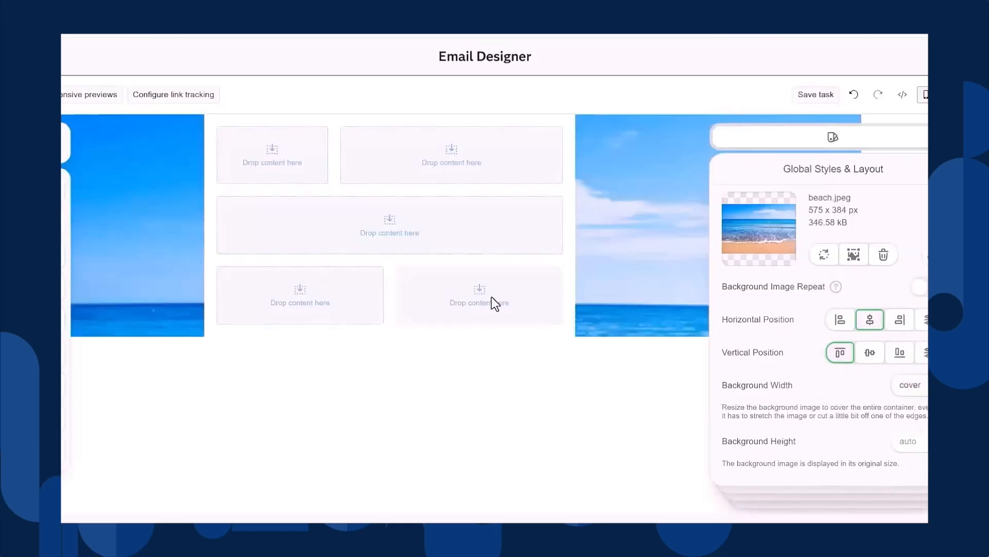
{"action": "left_click", "coordinate": [923, 392]}
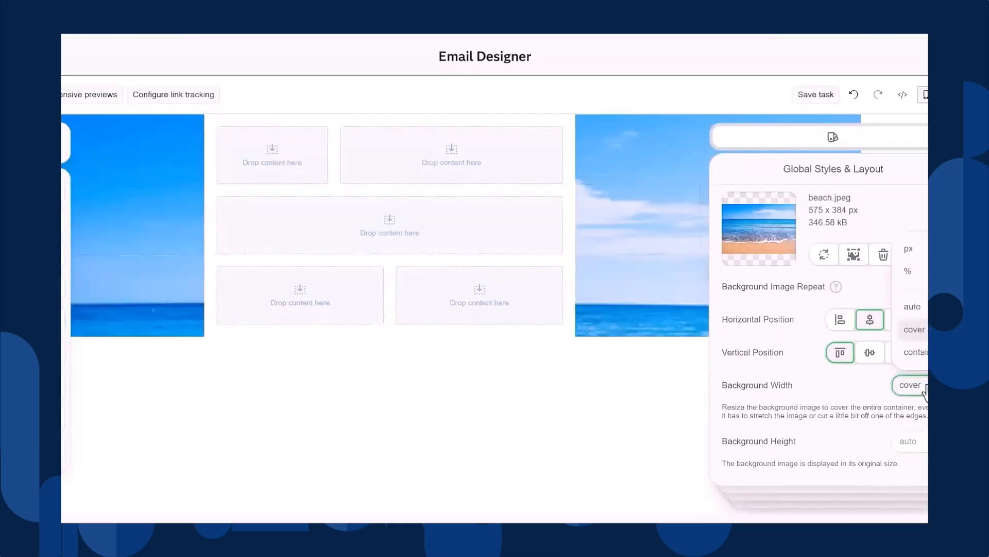
{"action": "left_click", "coordinate": [916, 352]}
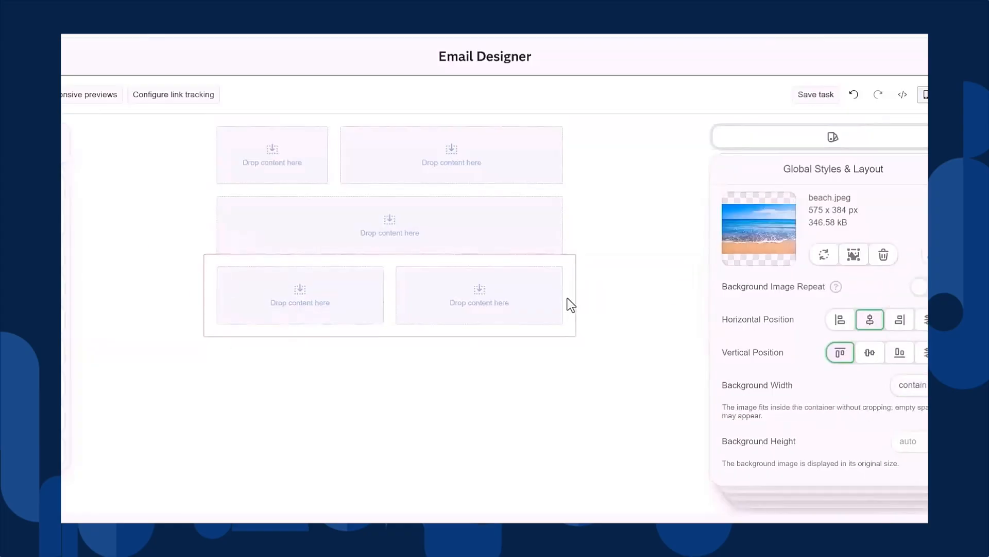
{"action": "left_click", "coordinate": [926, 394]}
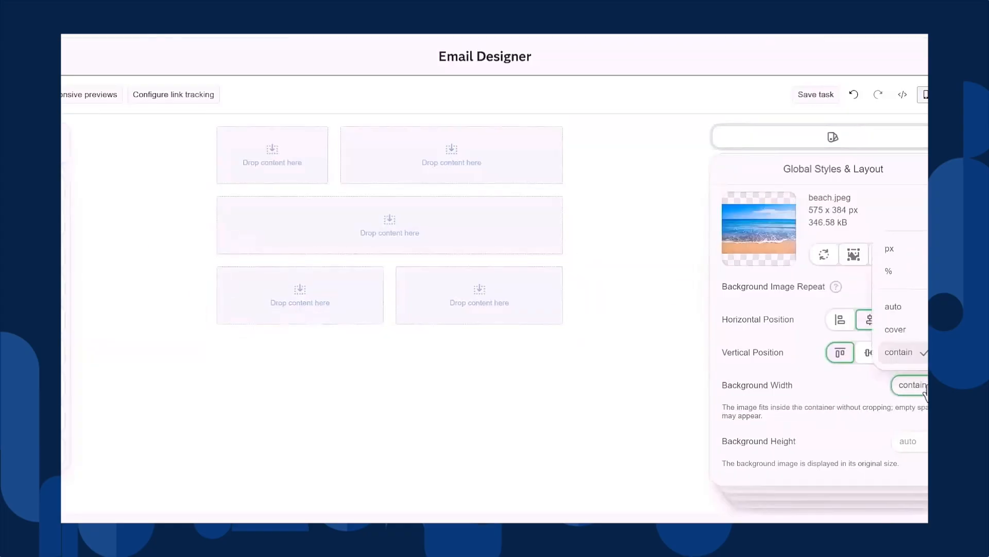
{"action": "left_click", "coordinate": [896, 308]}
- Try the cover option for the background height and set it back to auto
{"action": "left_click", "coordinate": [922, 434]}
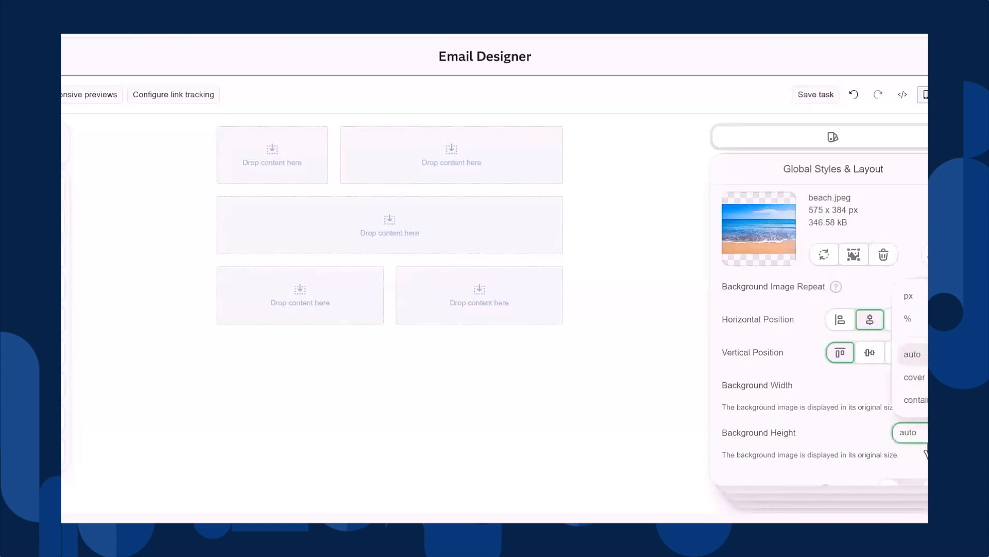
{"action": "left_click", "coordinate": [914, 377]}
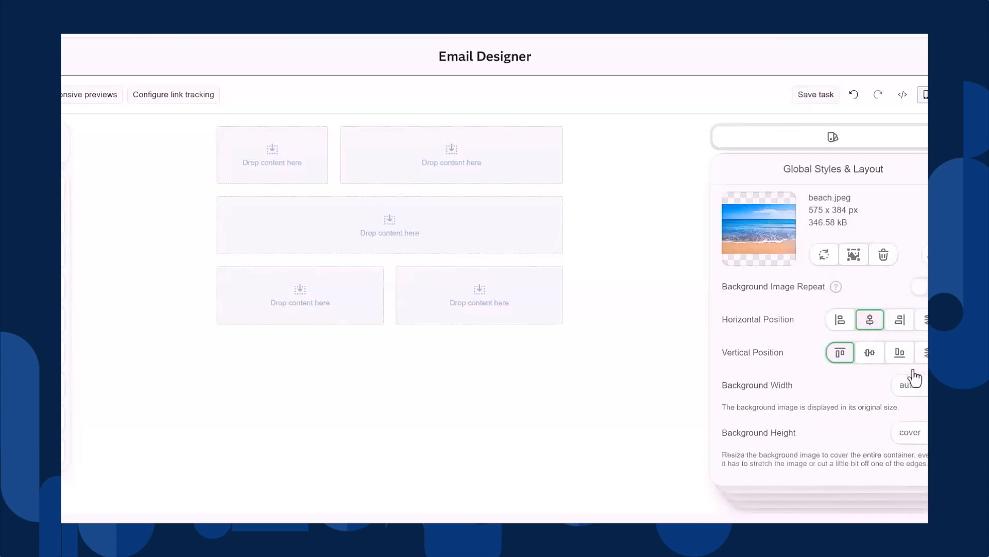
{"action": "left_click", "coordinate": [924, 436]}
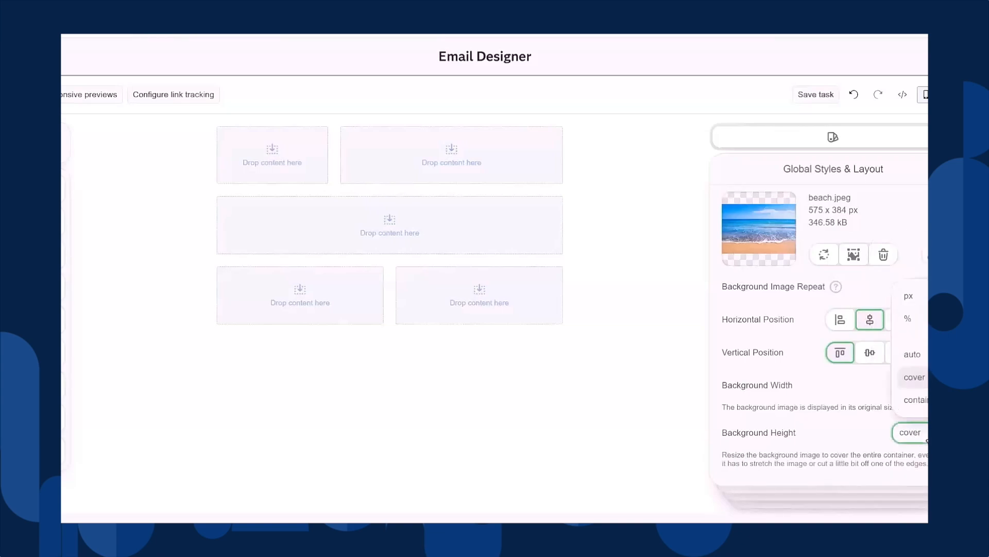
{"action": "left_click", "coordinate": [911, 356]}
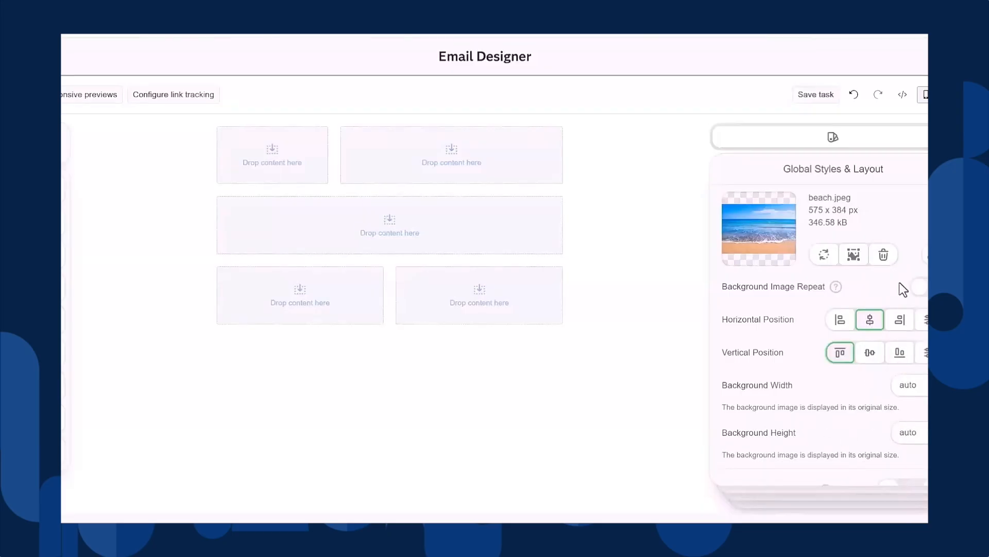
- Turn off the email's background image
{"action": "scroll", "coordinate": [899, 282], "scroll_direction": "up", "scroll_amount": 3}
{"action": "left_click", "coordinate": [924, 253]}
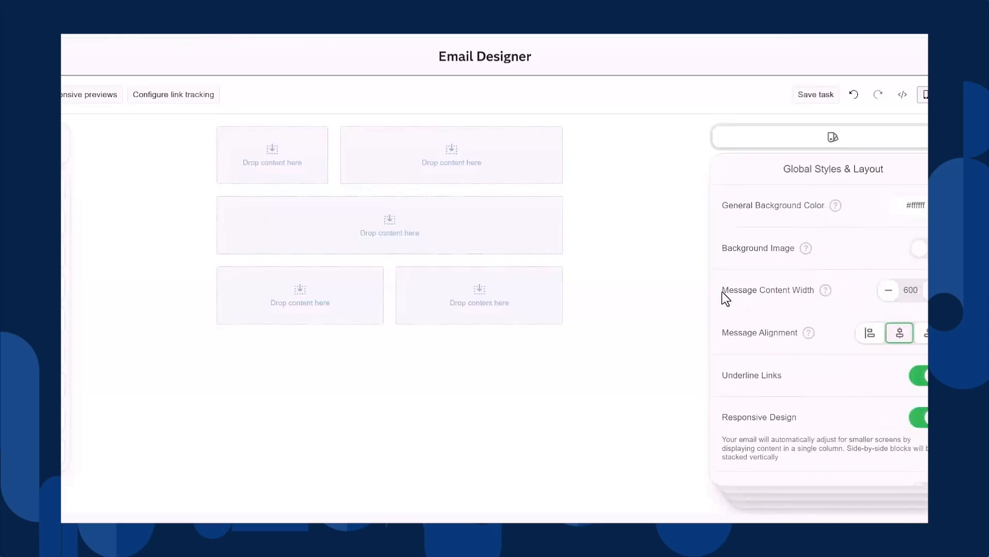
- Try message content widths of 620 and 590 and set the width back to 600
{"action": "left_click", "coordinate": [815, 292]}
{"action": "left_click", "coordinate": [933, 290]}
{"action": "left_click", "coordinate": [934, 291]}
{"action": "left_click", "coordinate": [933, 291]}
{"action": "left_click", "coordinate": [933, 290]}
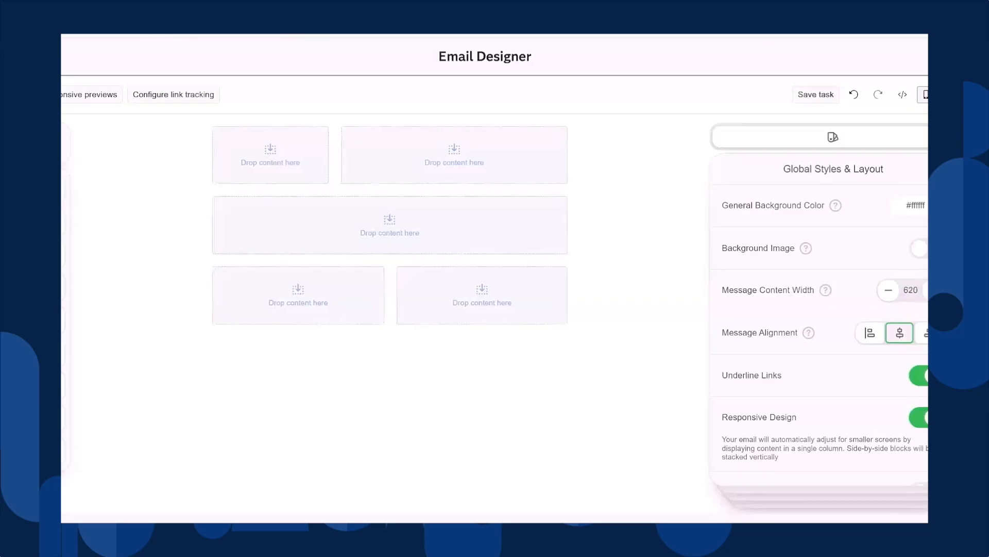
{"action": "left_click", "coordinate": [889, 293]}
{"action": "left_click", "coordinate": [889, 293]}
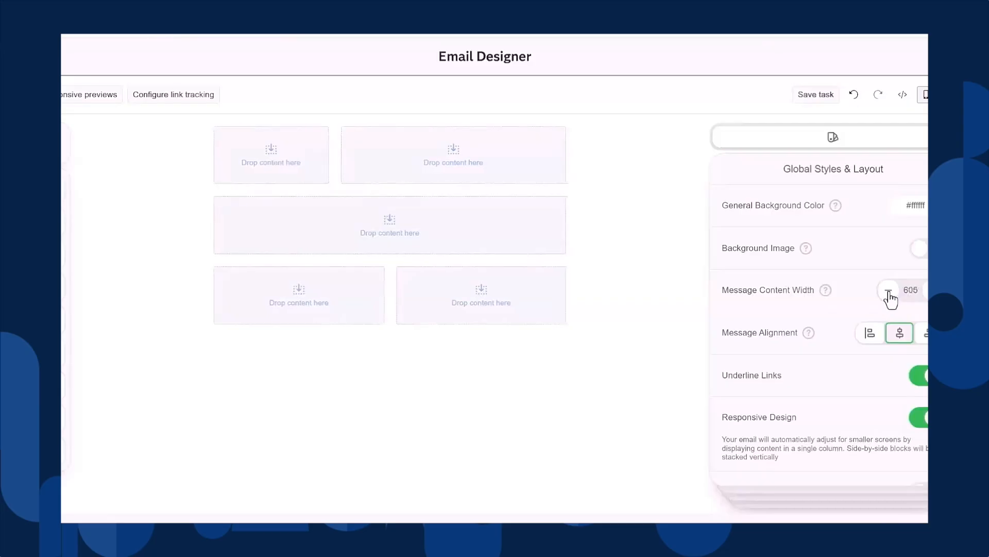
{"action": "left_click", "coordinate": [889, 291]}
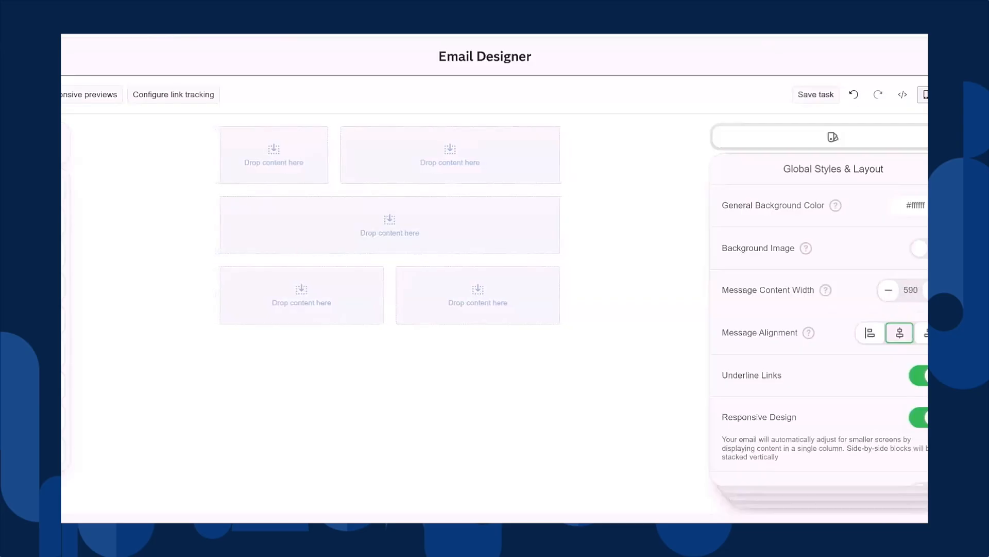
{"action": "left_click", "coordinate": [933, 291]}
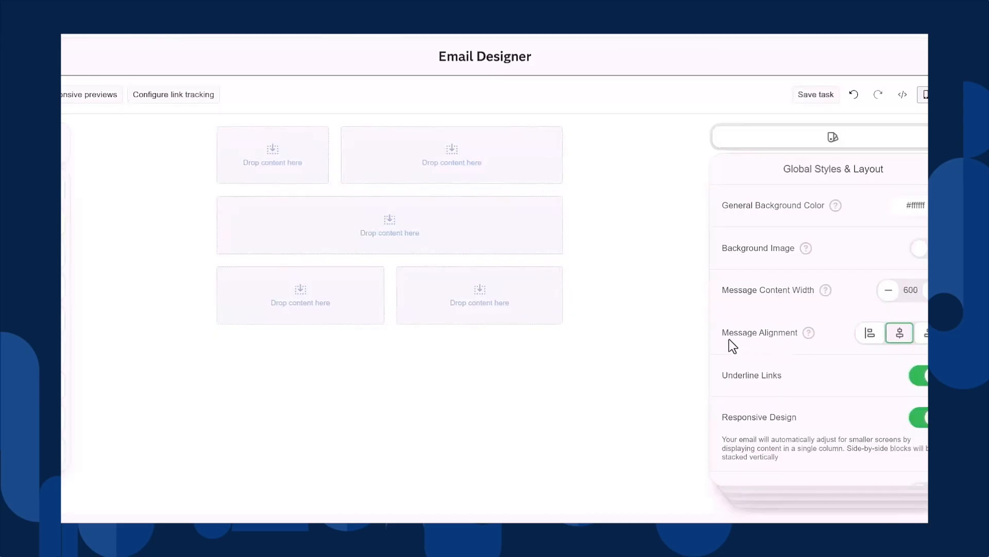
- Try the left and right message alignments and set the alignment back to center
{"action": "left_click", "coordinate": [868, 334]}
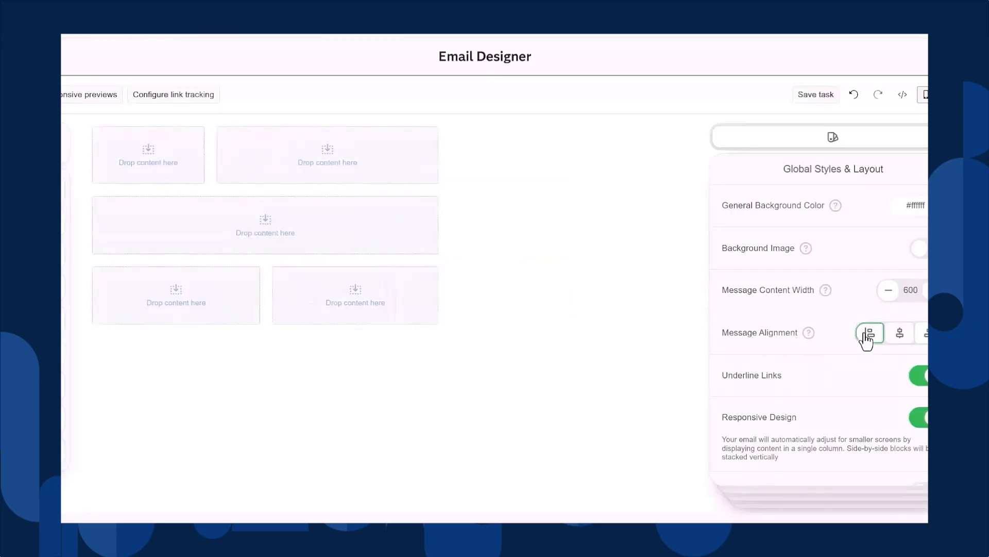
{"action": "left_click", "coordinate": [900, 335]}
{"action": "left_click", "coordinate": [926, 336]}
{"action": "left_click", "coordinate": [901, 336]}
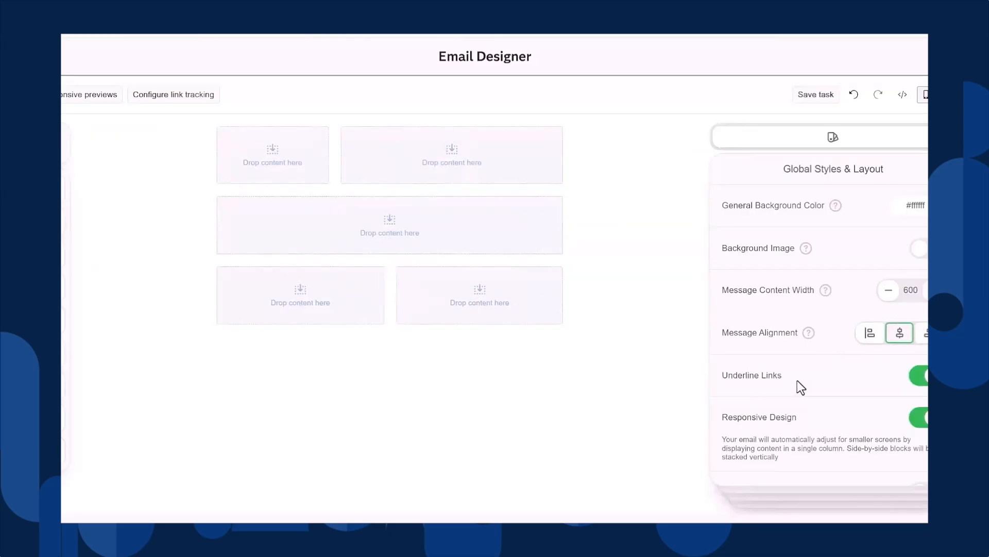
- Turn off Responsive Design and turn it back on
{"action": "scroll", "coordinate": [797, 380], "scroll_direction": "down", "scroll_amount": 2}
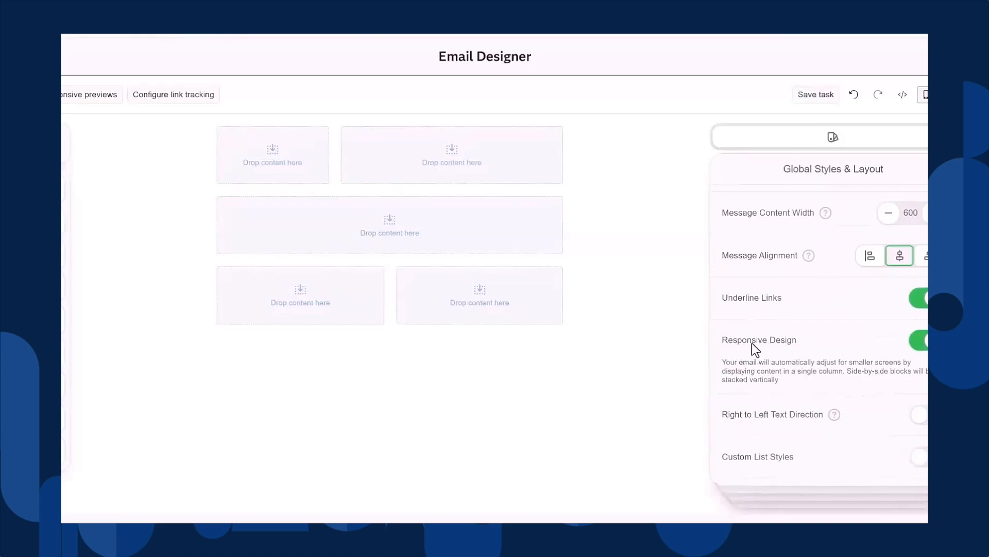
{"action": "left_click", "coordinate": [827, 367]}
{"action": "left_click", "coordinate": [925, 342]}
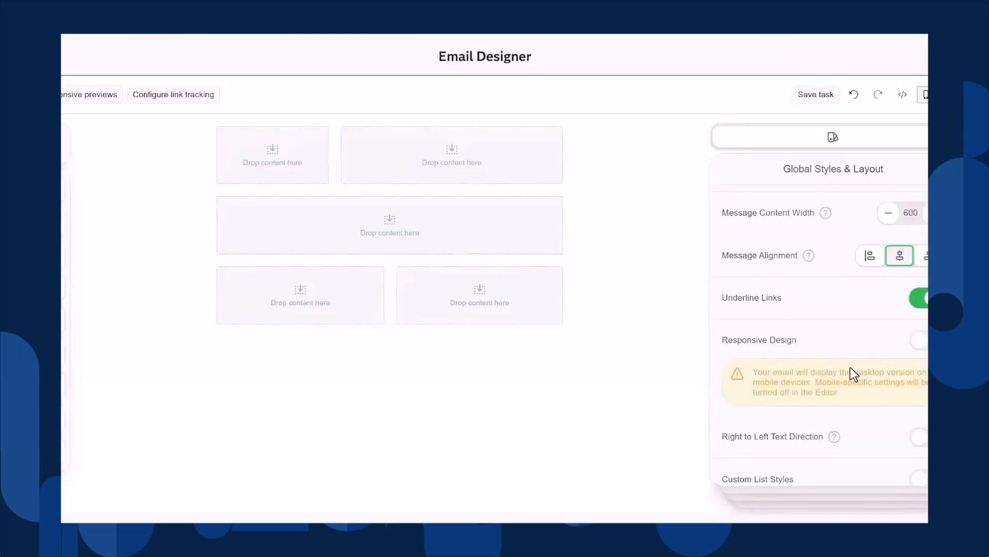
{"action": "left_click", "coordinate": [920, 343]}
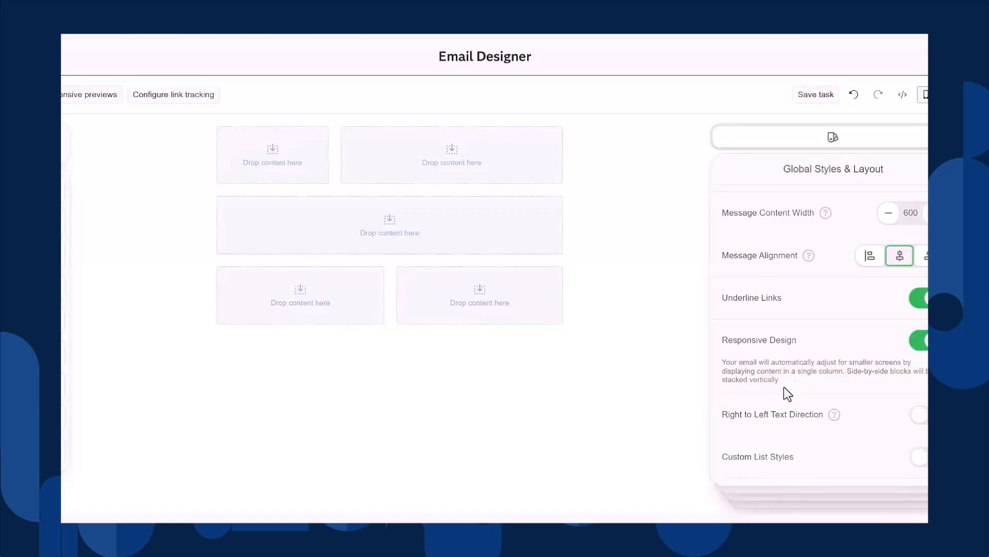
- Turn on Custom List Styles to view its options and turn it off again
{"action": "scroll", "coordinate": [768, 396], "scroll_direction": "down", "scroll_amount": 2}
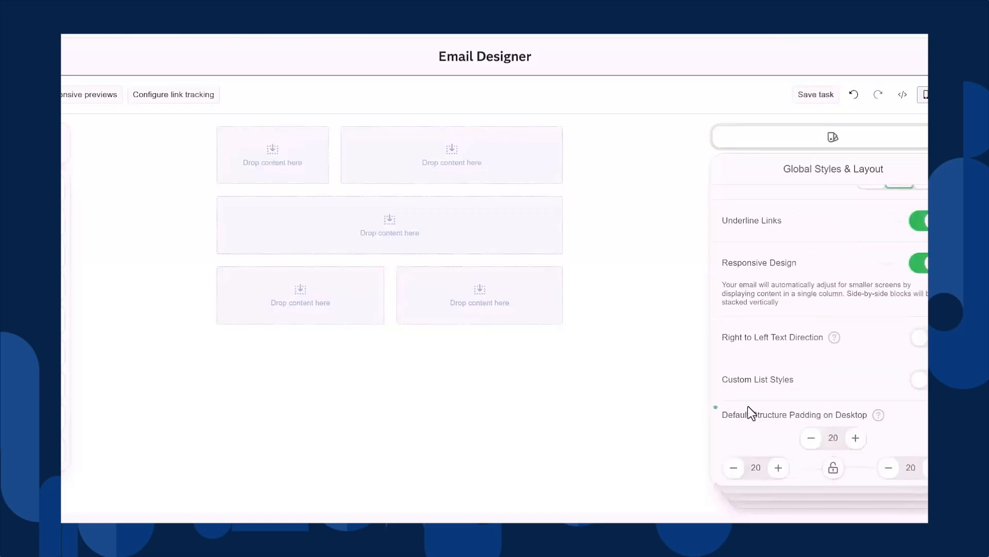
{"action": "left_click", "coordinate": [813, 342]}
{"action": "left_click", "coordinate": [922, 340]}
{"action": "left_click", "coordinate": [924, 381]}
{"action": "scroll", "coordinate": [800, 369], "scroll_direction": "down", "scroll_amount": 3}
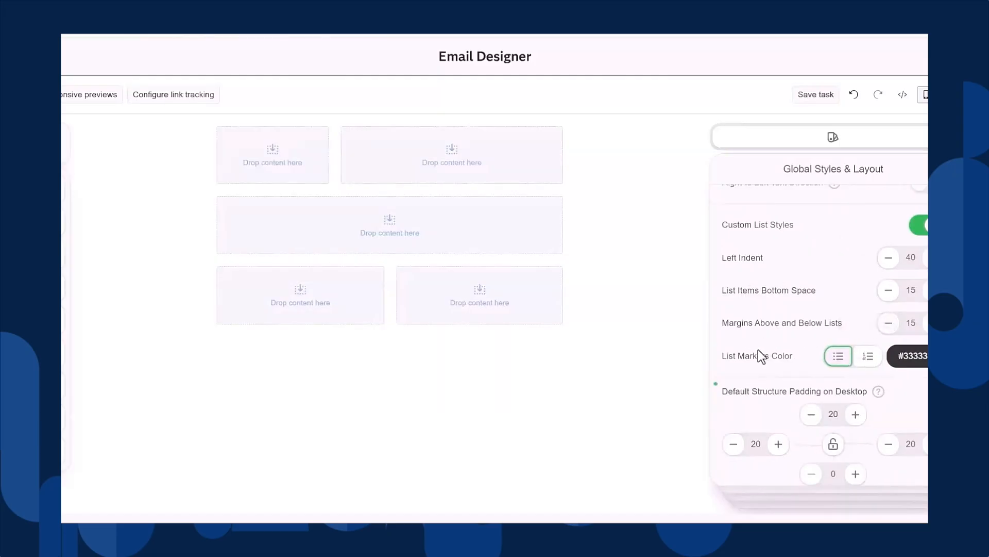
{"action": "left_click", "coordinate": [920, 225]}
- Link the default desktop structure padding, try 25 and 30, and set all four sides to 20, unlinked
{"action": "scroll", "coordinate": [765, 248], "scroll_direction": "down", "scroll_amount": 2}
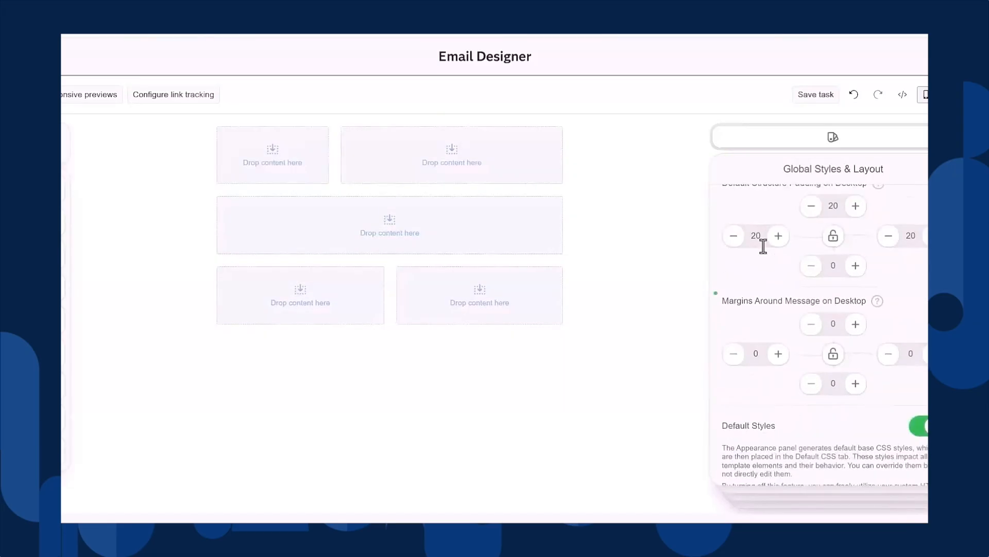
{"action": "scroll", "coordinate": [752, 253], "scroll_direction": "up", "scroll_amount": 2}
{"action": "left_click", "coordinate": [801, 265]}
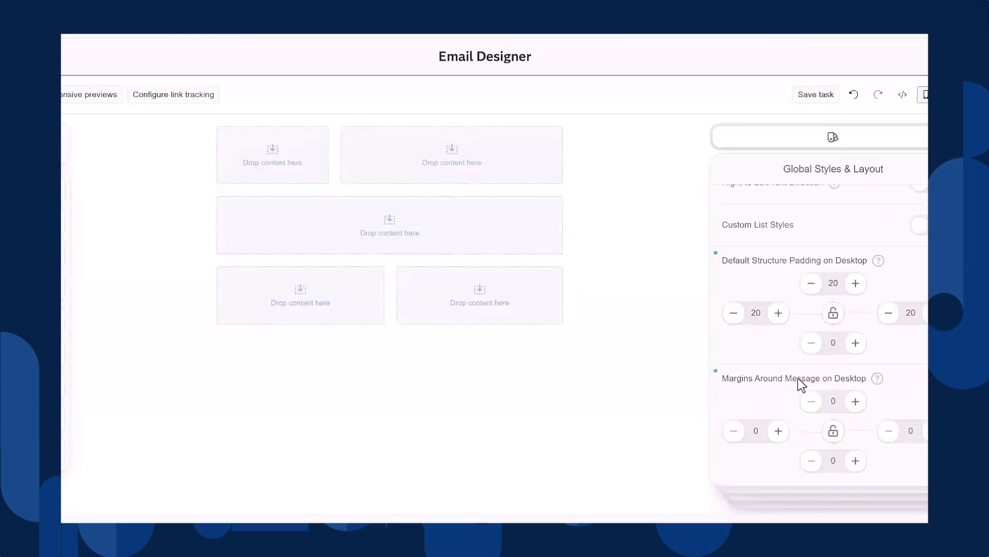
{"action": "left_click_drag", "start_coordinate": [733, 378], "coordinate": [811, 380]}
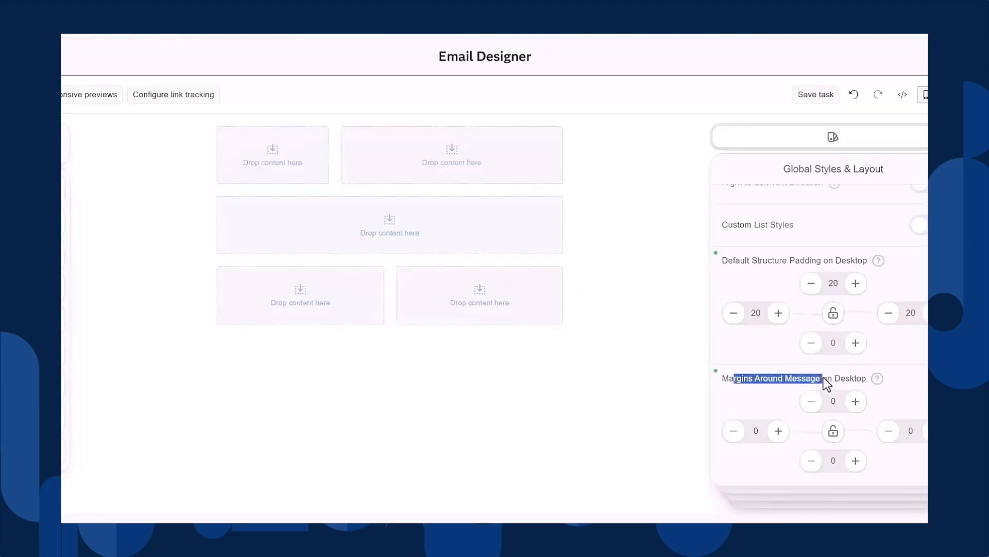
{"action": "left_click", "coordinate": [824, 377]}
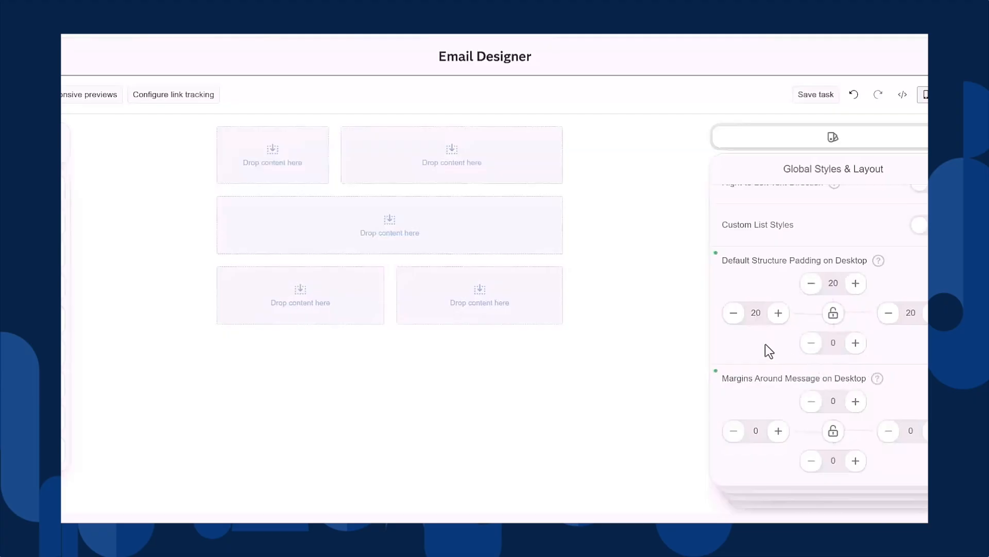
{"action": "left_click", "coordinate": [833, 313]}
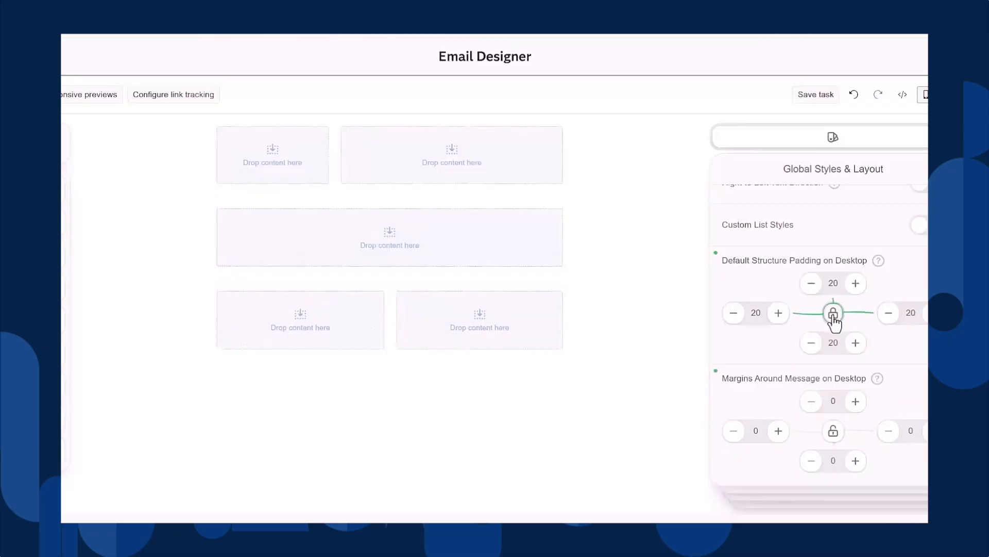
{"action": "left_click", "coordinate": [864, 287]}
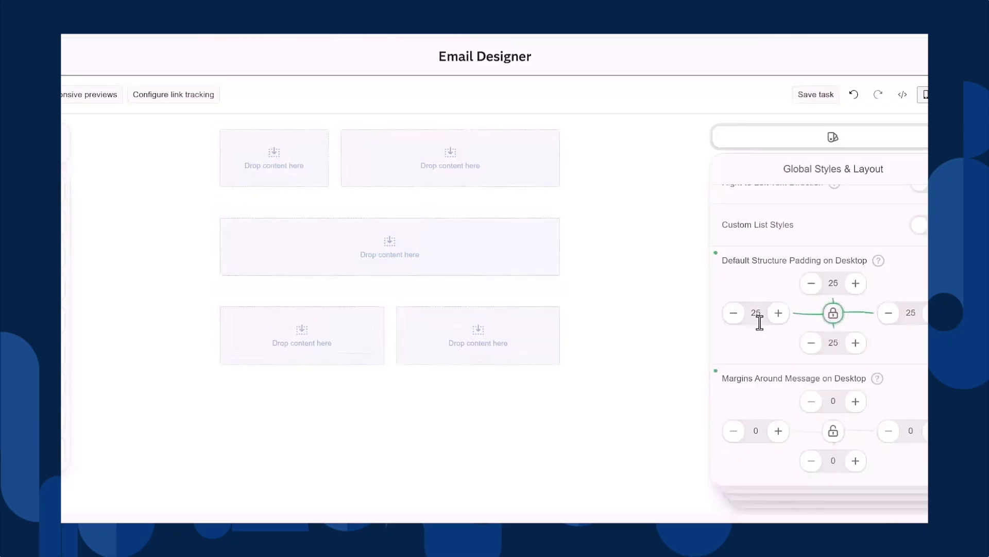
{"action": "left_click", "coordinate": [856, 285]}
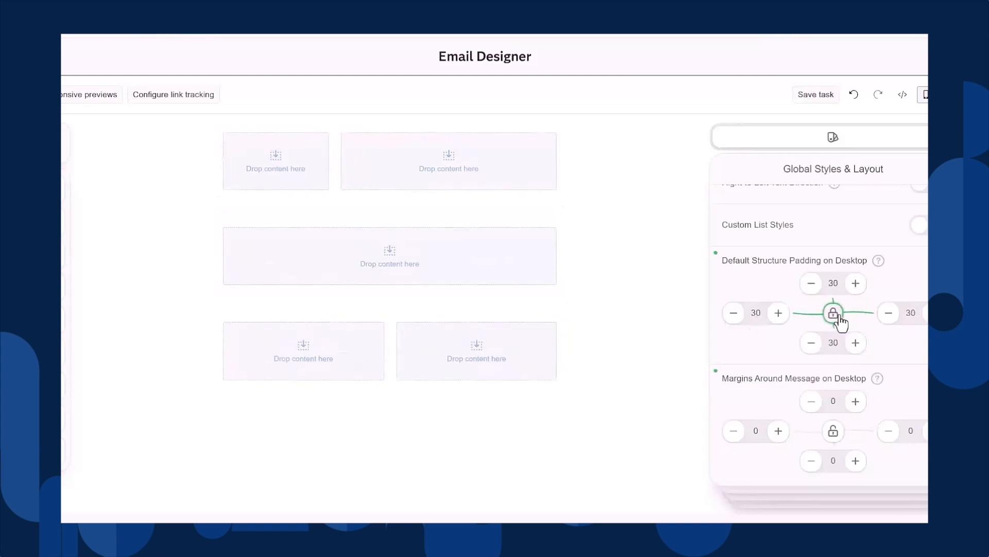
{"action": "left_click", "coordinate": [812, 284]}
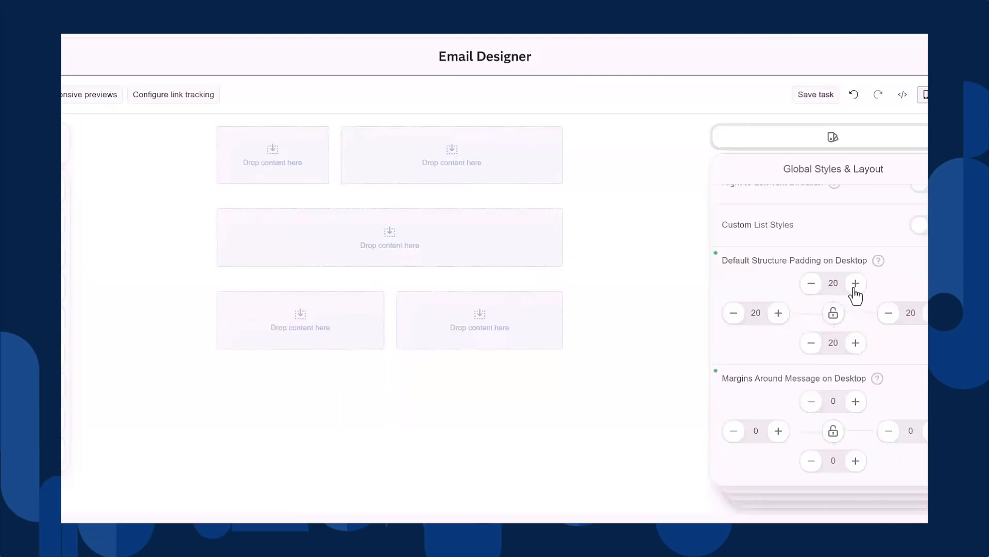
- Turn off Default Styles in the global styles and layout settings
{"action": "scroll", "coordinate": [737, 384], "scroll_direction": "down", "scroll_amount": 2}
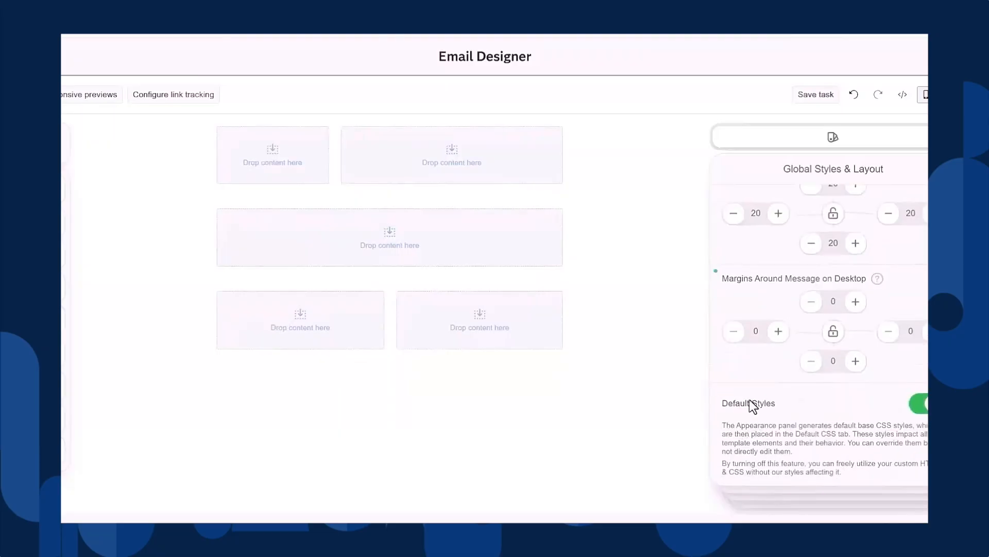
{"action": "left_click", "coordinate": [774, 404]}
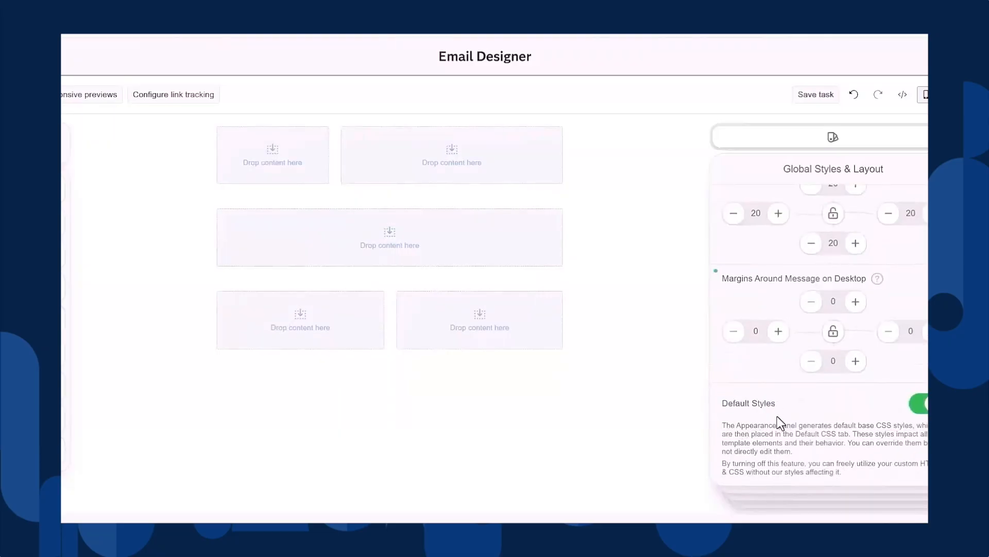
{"action": "left_click", "coordinate": [922, 410]}
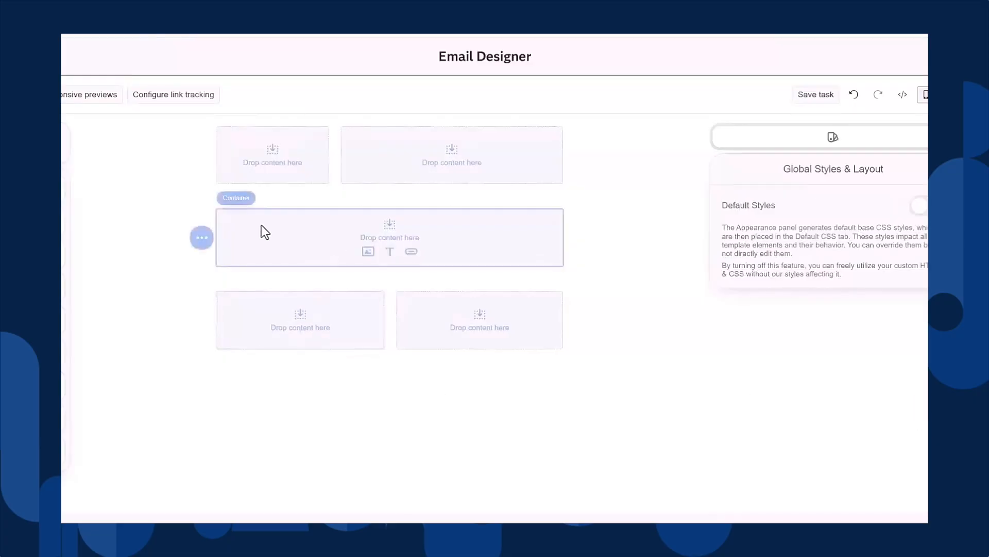
- Place a text block in the full-width container and delete it
{"action": "left_click_drag", "start_coordinate": [66, 222], "coordinate": [272, 225]}
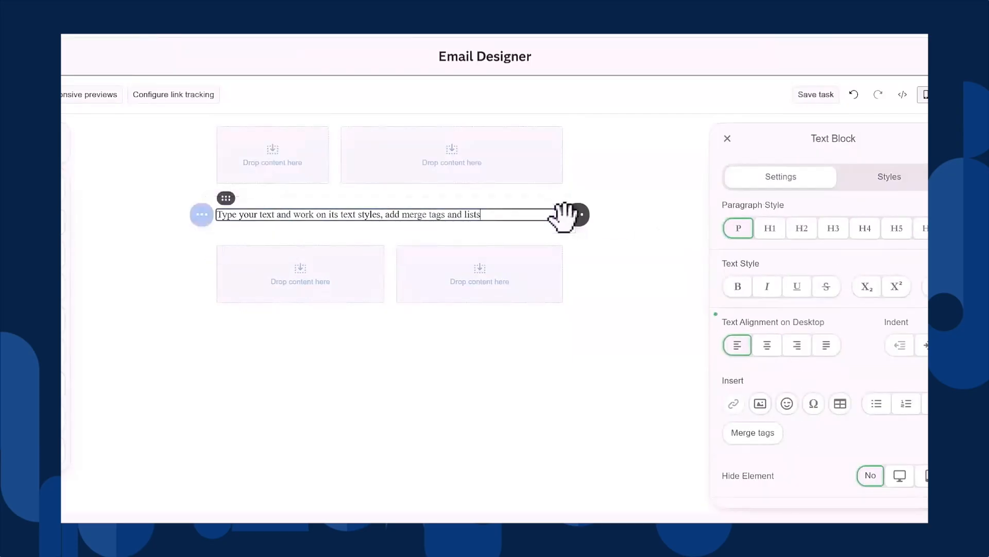
{"action": "mouse_move", "coordinate": [572, 217]}
{"action": "left_click", "coordinate": [625, 216]}
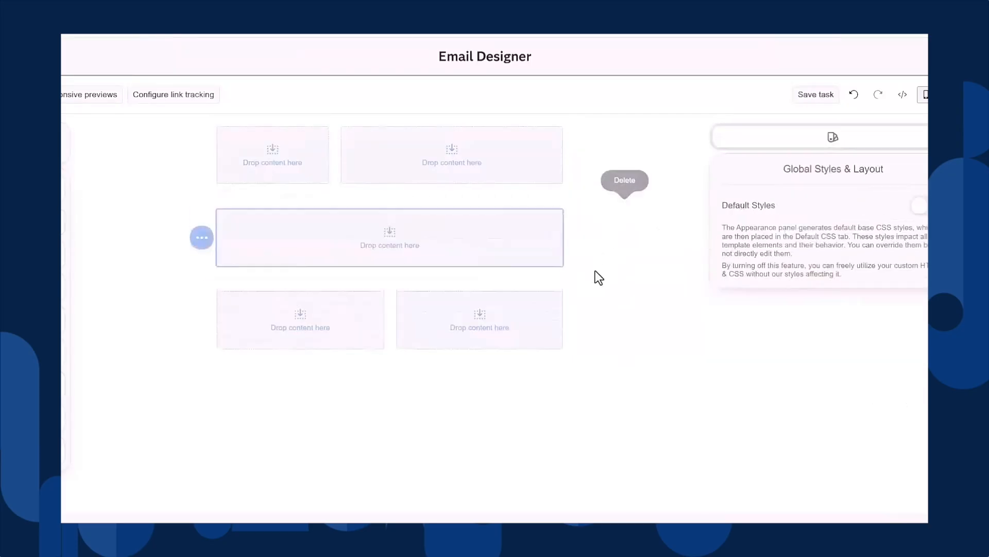
- Turn Default Styles back on
{"action": "left_click", "coordinate": [919, 214]}
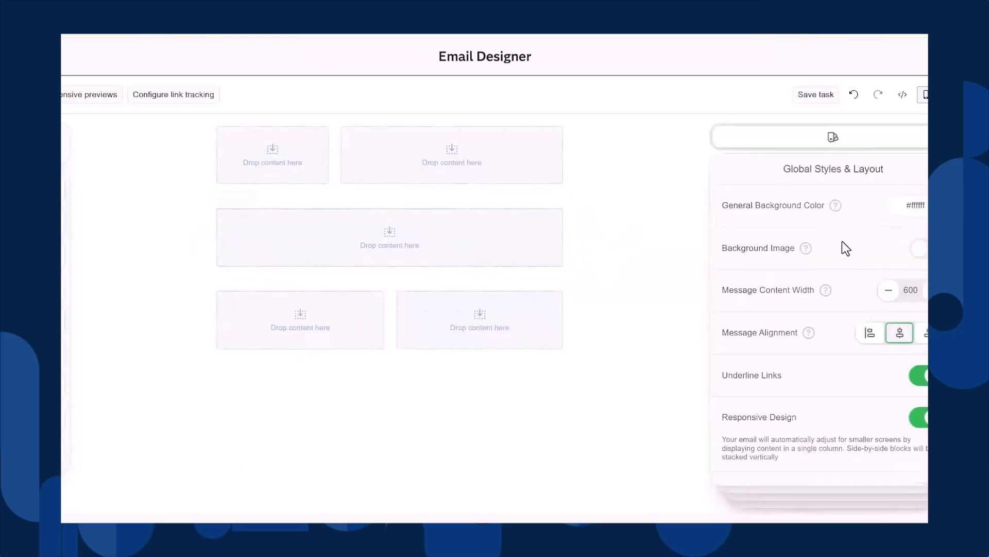
- Open the Stripe Styles and review the settings for the header, content, footer and info area
{"action": "scroll", "coordinate": [842, 240], "scroll_direction": "down", "scroll_amount": 2}
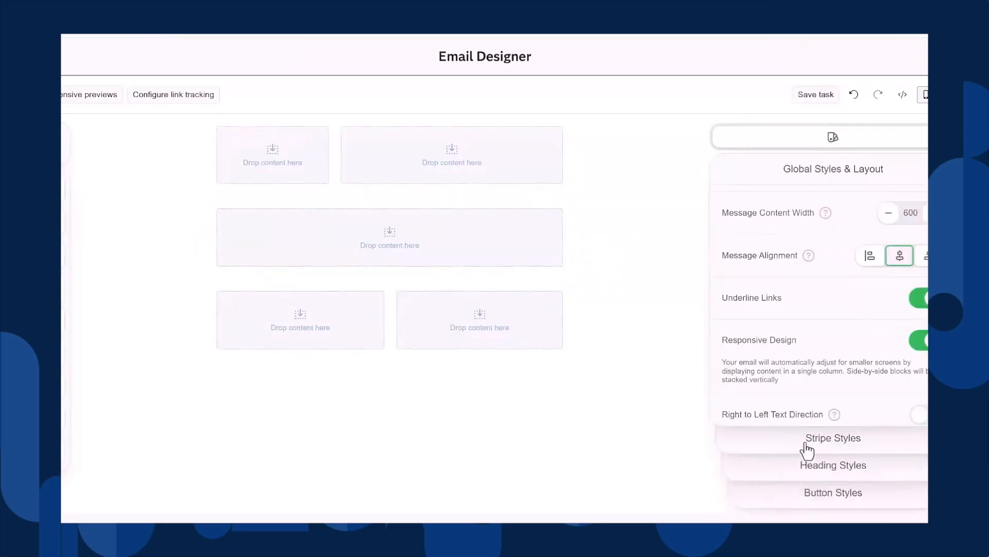
{"action": "left_click", "coordinate": [807, 446]}
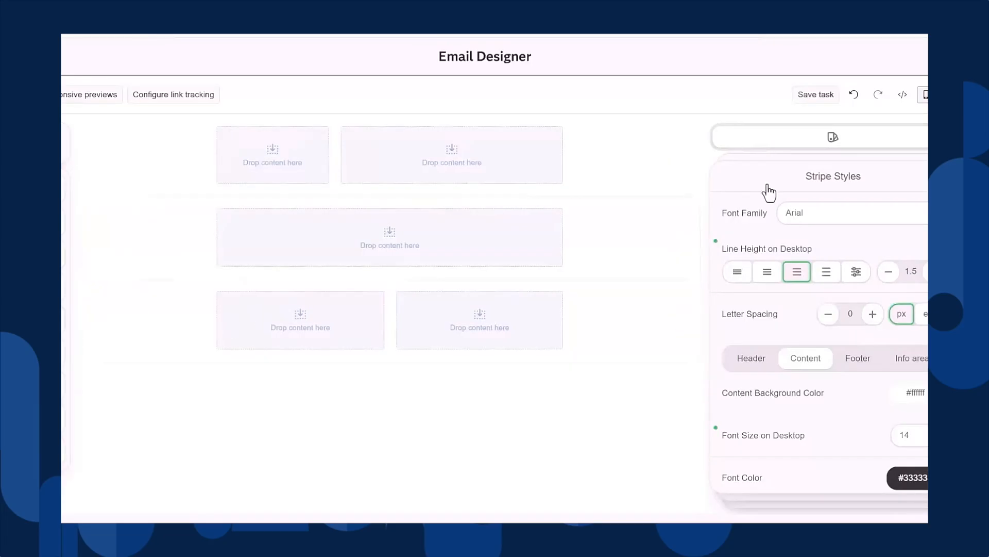
{"action": "left_click", "coordinate": [758, 363]}
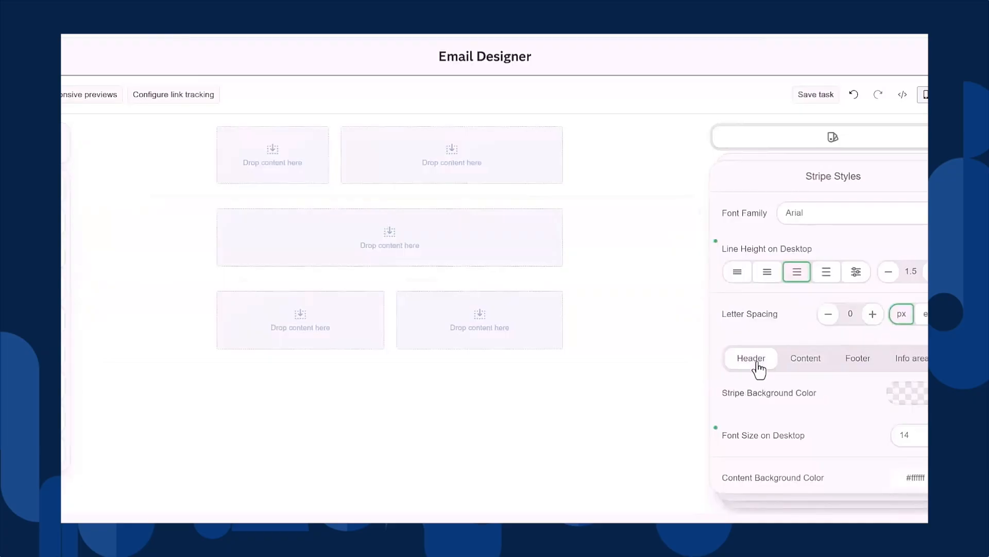
{"action": "left_click", "coordinate": [805, 361]}
{"action": "left_click", "coordinate": [868, 364]}
{"action": "left_click", "coordinate": [917, 361]}
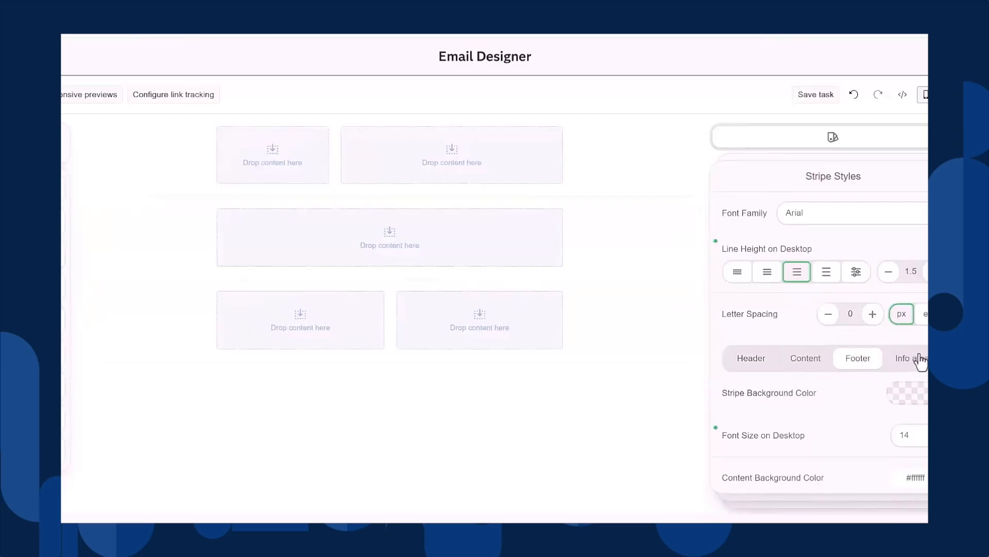
{"action": "left_click", "coordinate": [804, 363]}
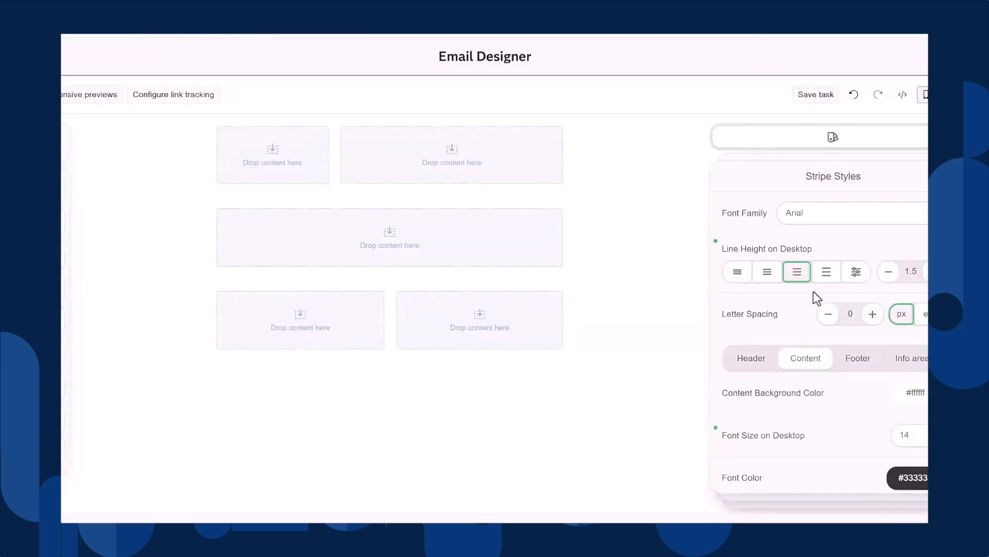
- Set the Content Background Color in the Stripe Styles to the dark gray from the default palette
{"action": "scroll", "coordinate": [814, 317], "scroll_direction": "down", "scroll_amount": 2}
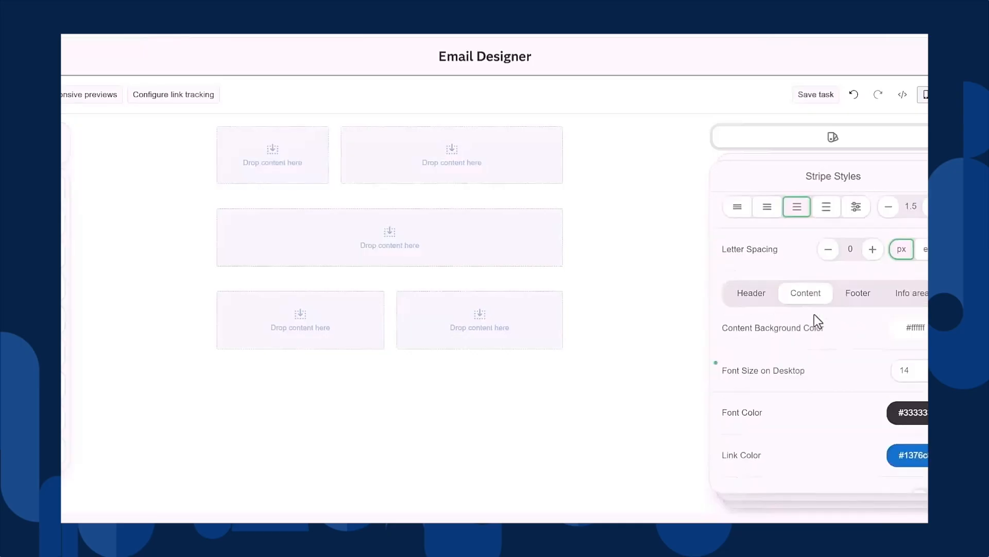
{"action": "scroll", "coordinate": [822, 268], "scroll_direction": "up", "scroll_amount": 2}
{"action": "left_click", "coordinate": [881, 213]}
{"action": "left_click", "coordinate": [881, 214]}
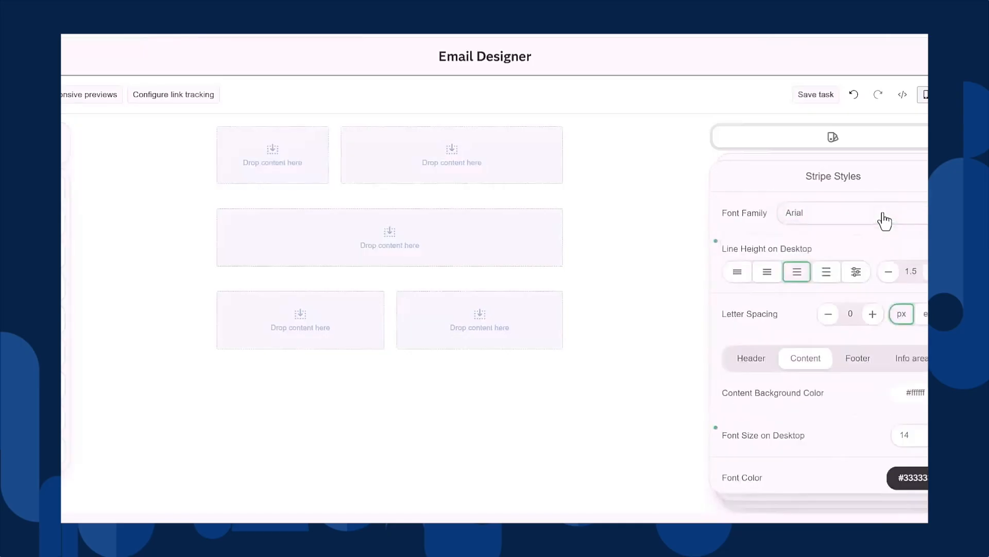
{"action": "scroll", "coordinate": [791, 414], "scroll_direction": "down", "scroll_amount": 2}
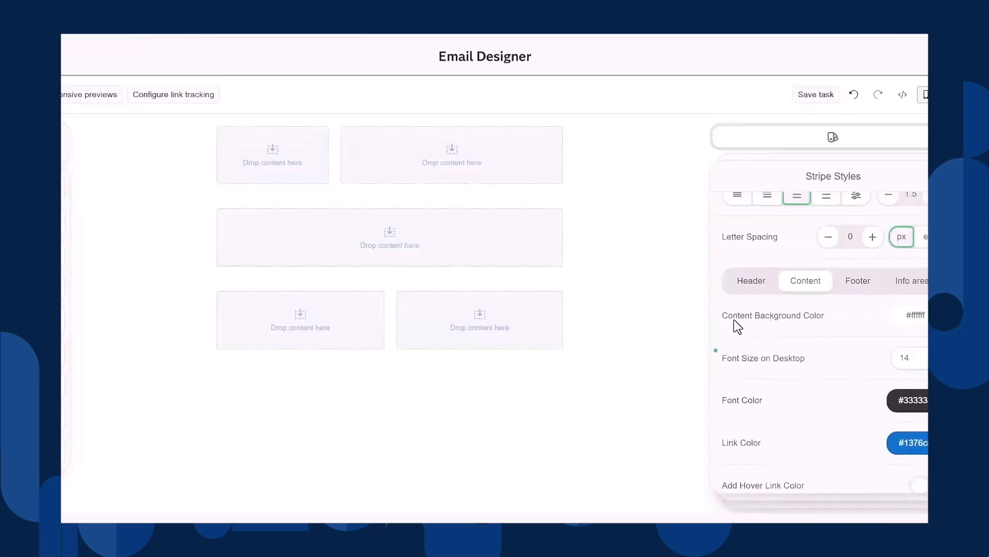
{"action": "left_click_drag", "start_coordinate": [729, 317], "coordinate": [815, 318]}
{"action": "left_click", "coordinate": [815, 319]}
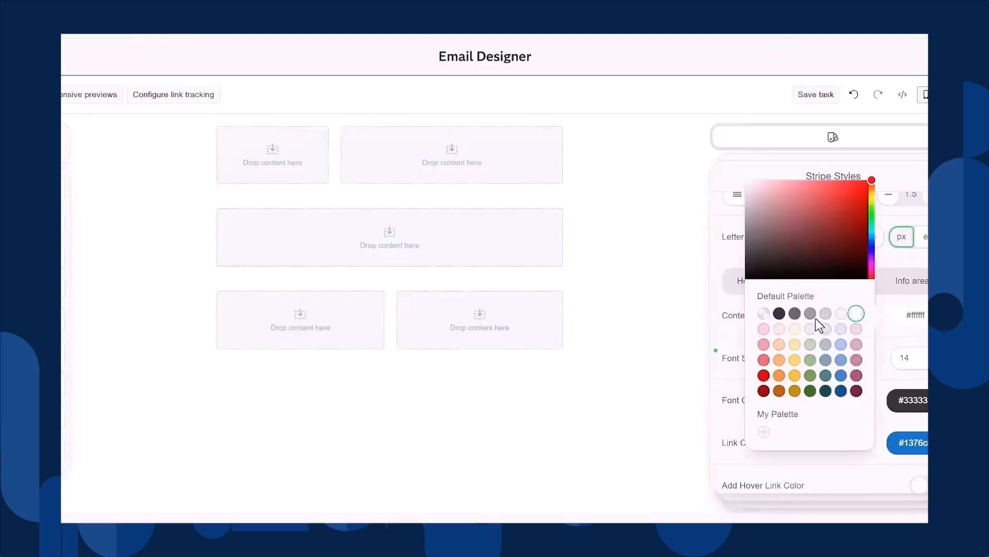
{"action": "left_click", "coordinate": [729, 329]}
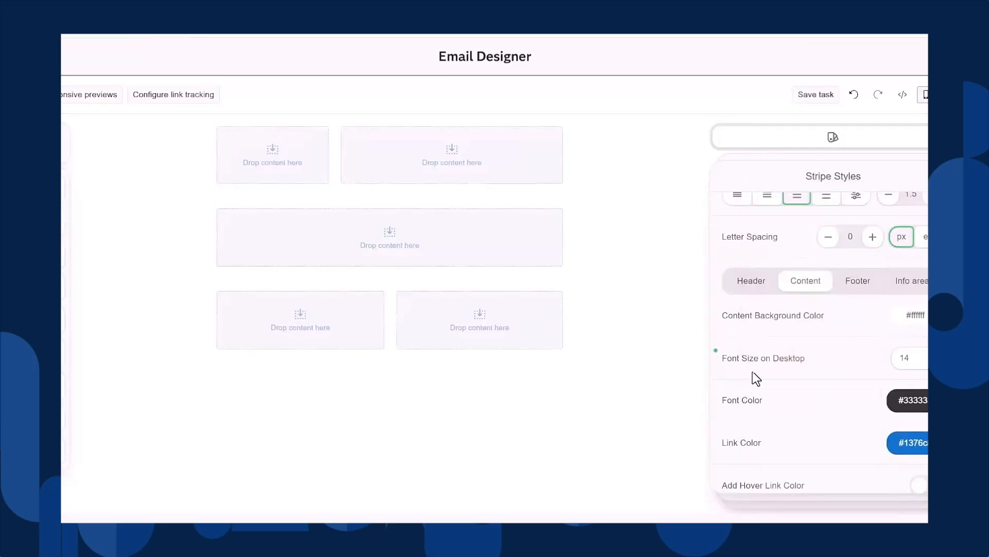
{"action": "left_click", "coordinate": [916, 316]}
{"action": "left_click", "coordinate": [776, 317]}
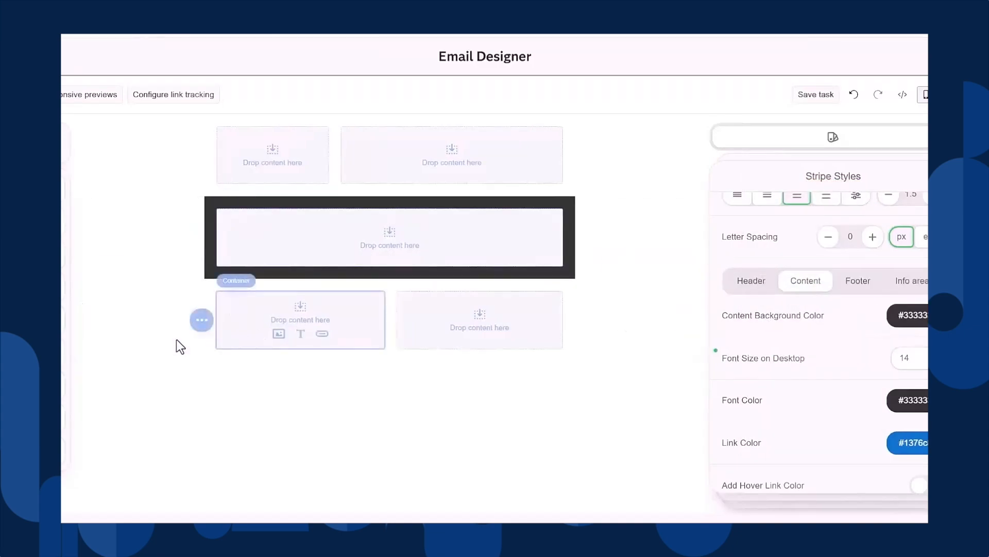
- Add a single-column content stripe below the footer stripe and check its styles and settings
{"action": "left_click", "coordinate": [92, 376]}
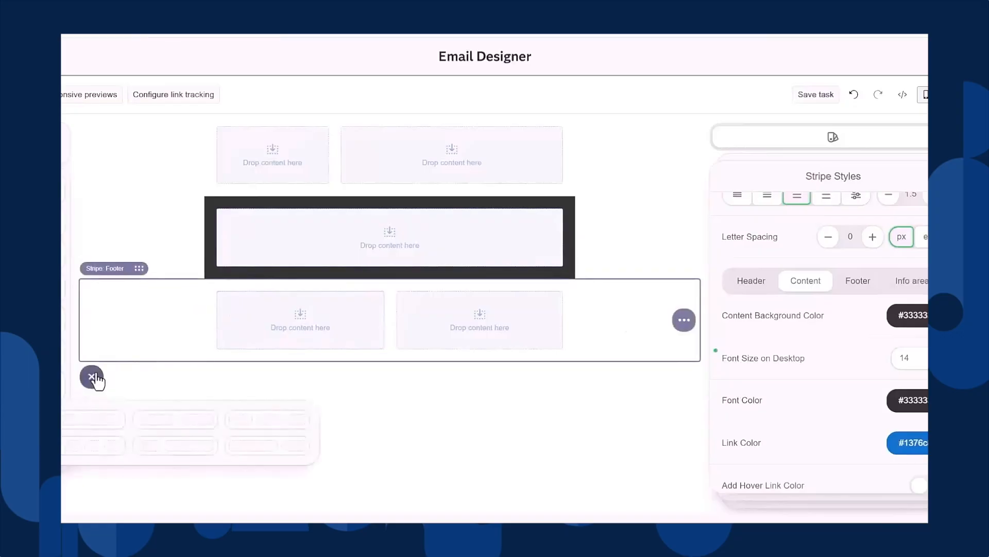
{"action": "left_click", "coordinate": [104, 419]}
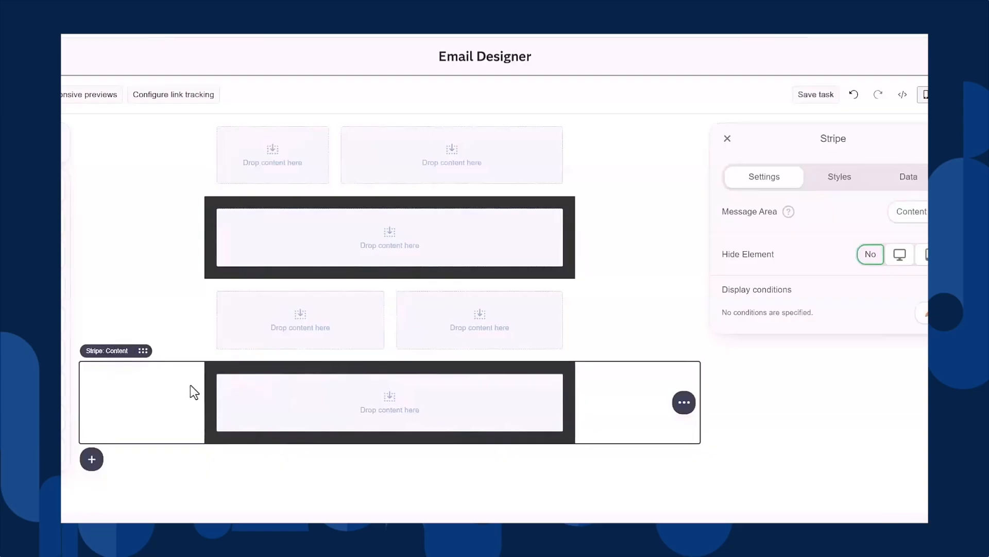
{"action": "left_click", "coordinate": [838, 182]}
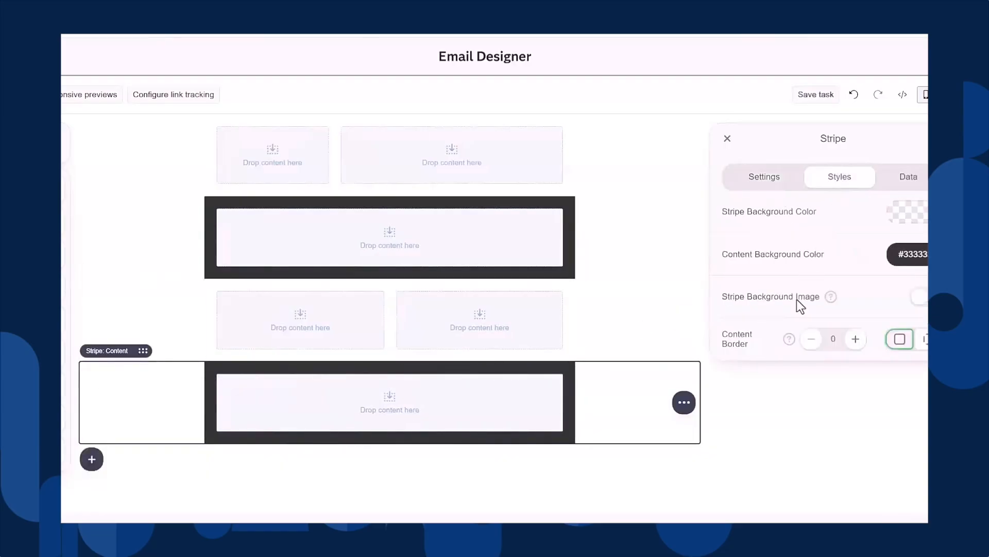
{"action": "left_click", "coordinate": [765, 179]}
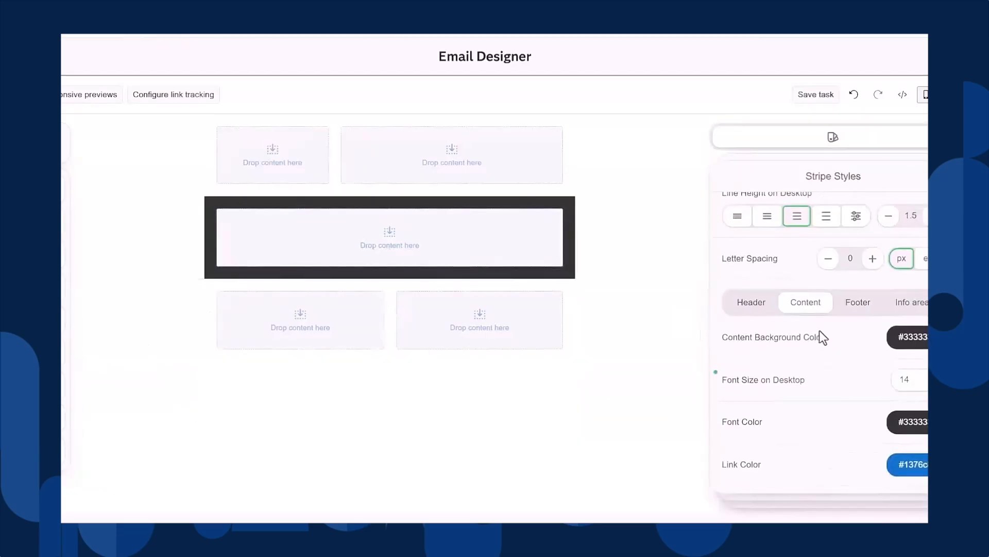
- Review the hover link color and paragraph bottom space options for content stripes, including the explanation of the paragraph spacing
{"action": "scroll", "coordinate": [819, 331], "scroll_direction": "down", "scroll_amount": 2}
{"action": "scroll", "coordinate": [819, 331], "scroll_direction": "up", "scroll_amount": 2}
{"action": "scroll", "coordinate": [805, 392], "scroll_direction": "down", "scroll_amount": 2}
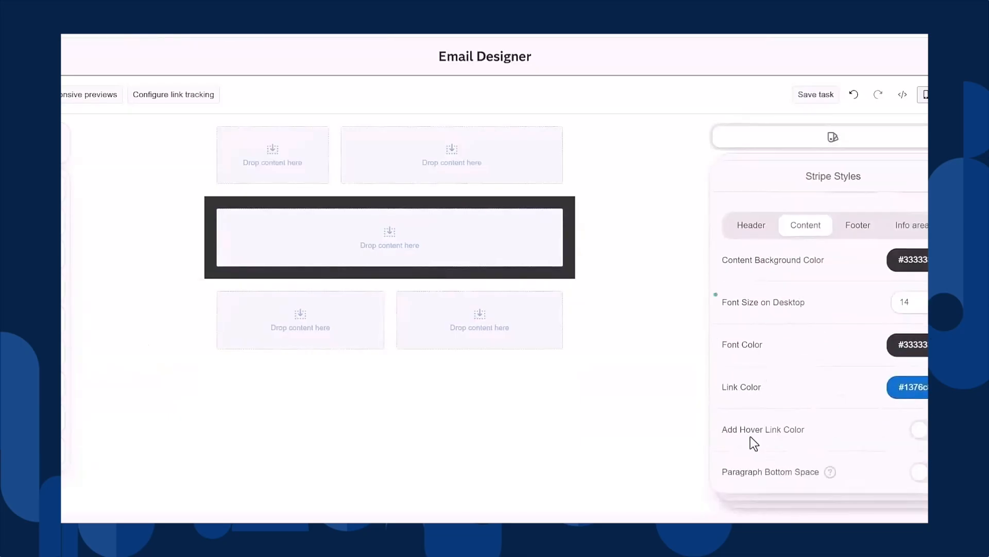
{"action": "left_click_drag", "start_coordinate": [723, 431], "coordinate": [736, 428]}
{"action": "left_click", "coordinate": [747, 480]}
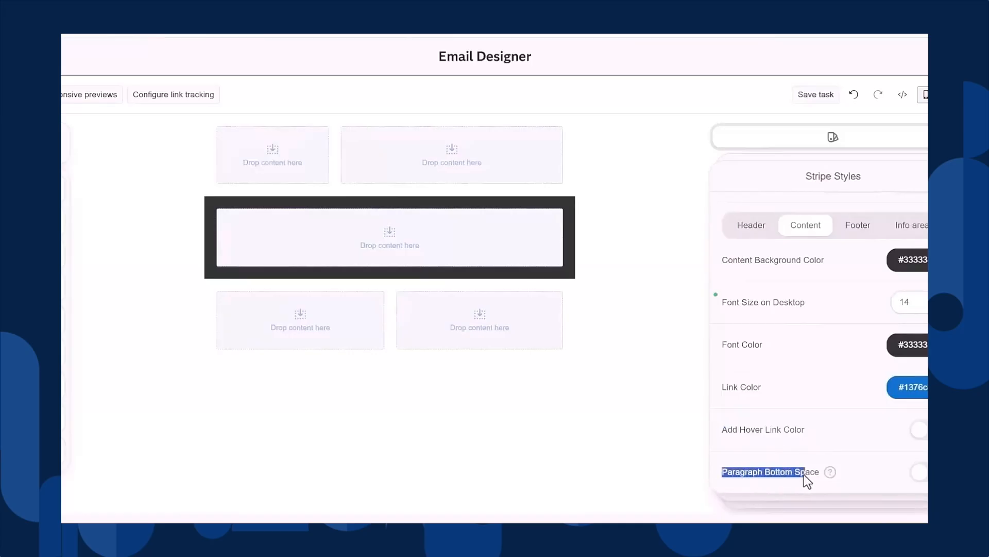
{"action": "mouse_move", "coordinate": [835, 483]}
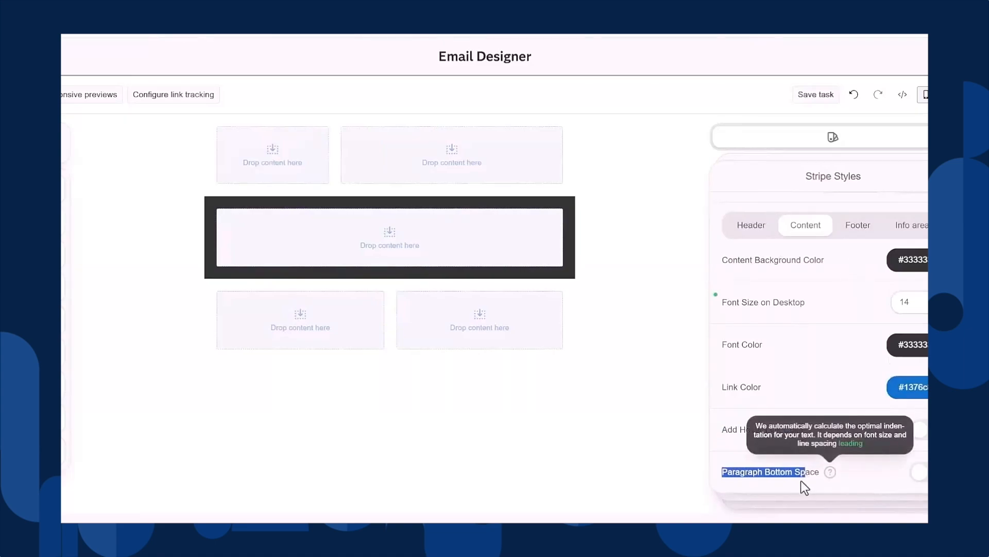
- Open the Heading Styles and compare the font size and line height settings of H1, H2 and H3
{"action": "left_click", "coordinate": [802, 465]}
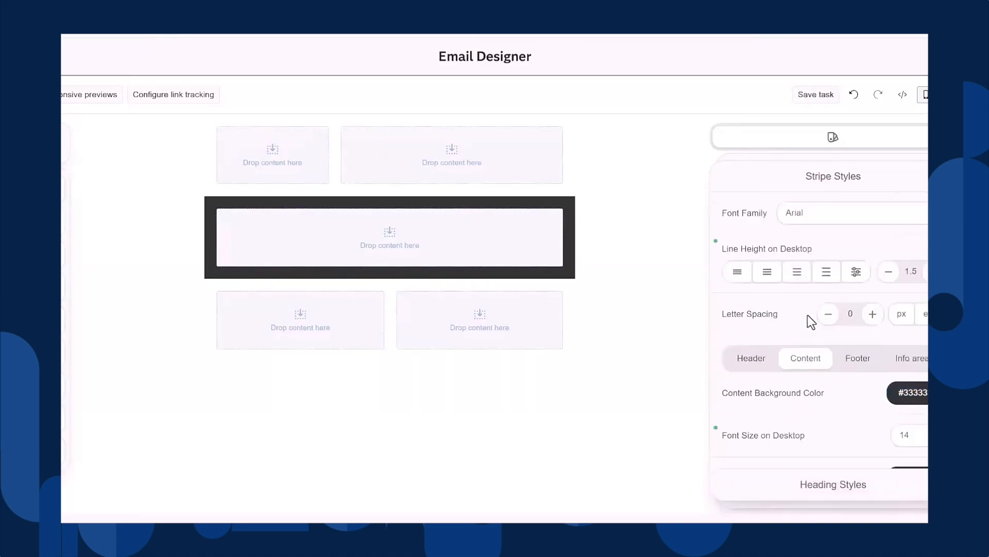
{"action": "scroll", "coordinate": [786, 270], "scroll_direction": "down", "scroll_amount": 1}
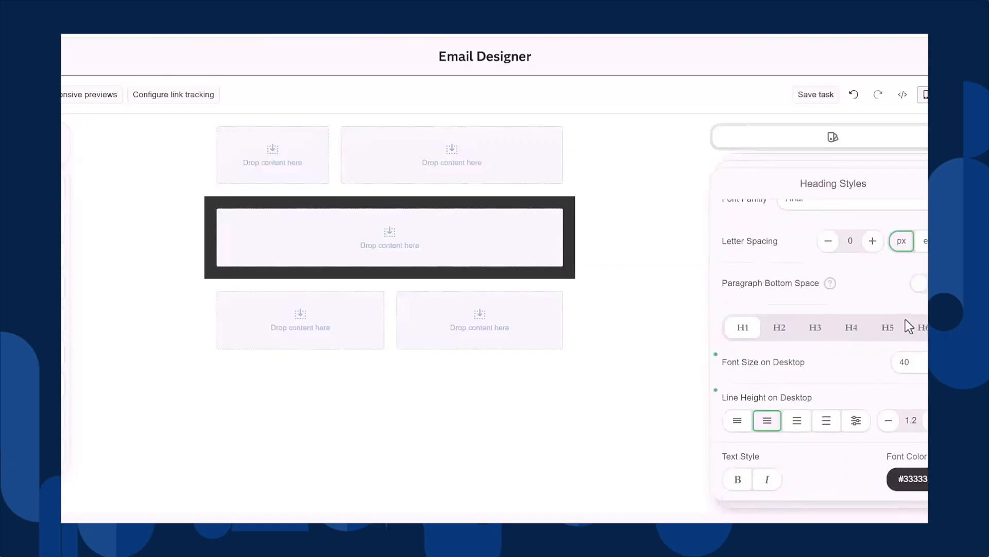
{"action": "scroll", "coordinate": [905, 320], "scroll_direction": "up", "scroll_amount": 1}
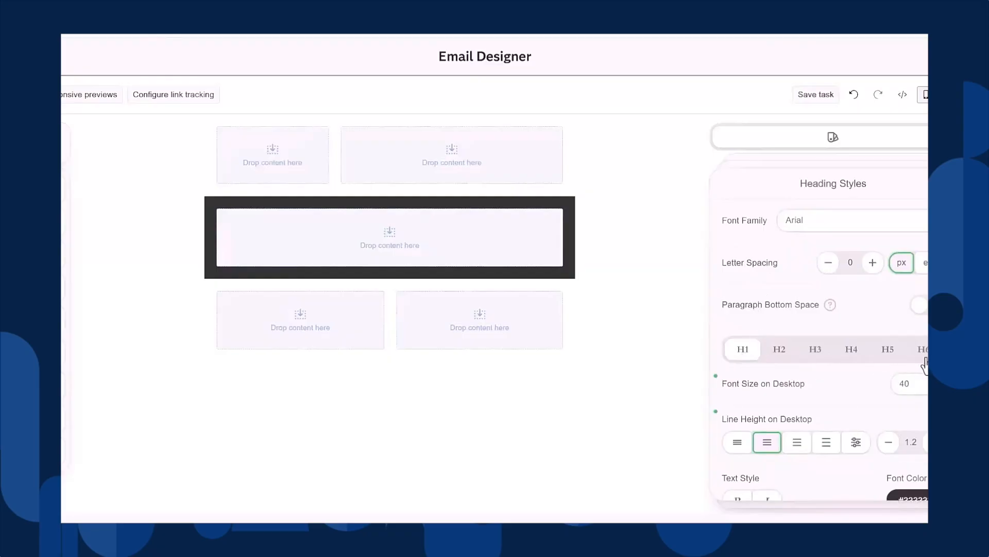
{"action": "left_click", "coordinate": [782, 354]}
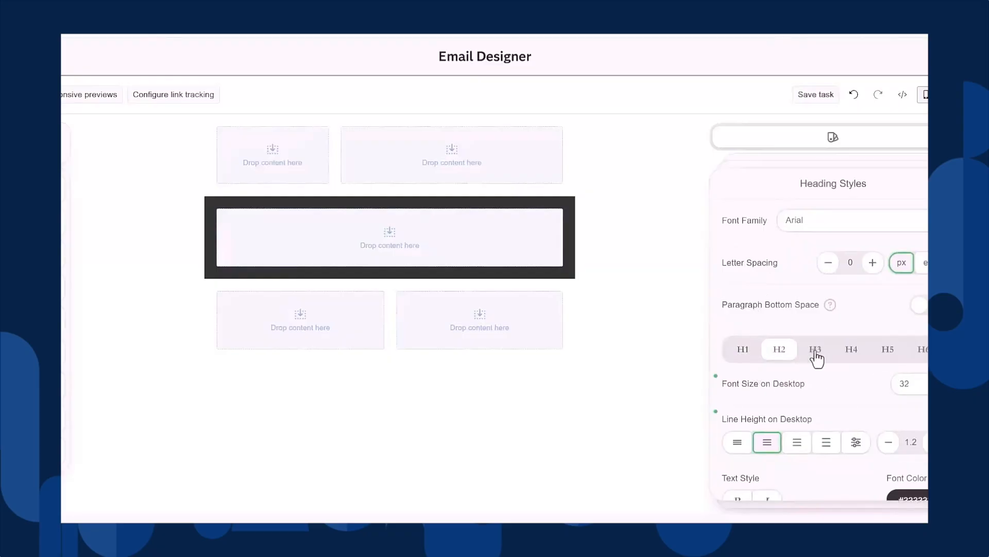
{"action": "left_click", "coordinate": [817, 354]}
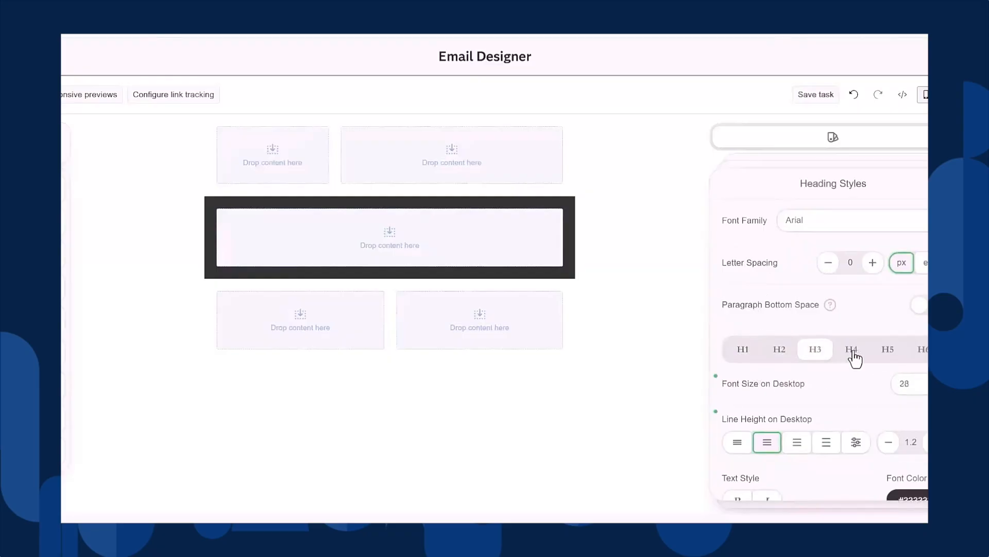
{"action": "left_click", "coordinate": [743, 349]}
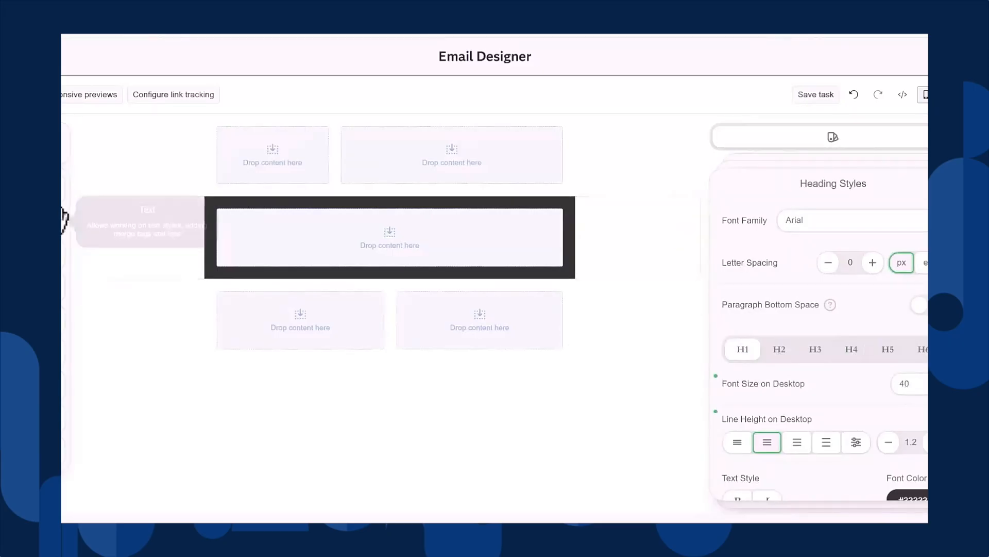
- Place a text block in the wider container of the top stripe and try the paragraph styles H4, H3 and H2 on it
{"action": "left_click_drag", "start_coordinate": [63, 214], "coordinate": [339, 133]}
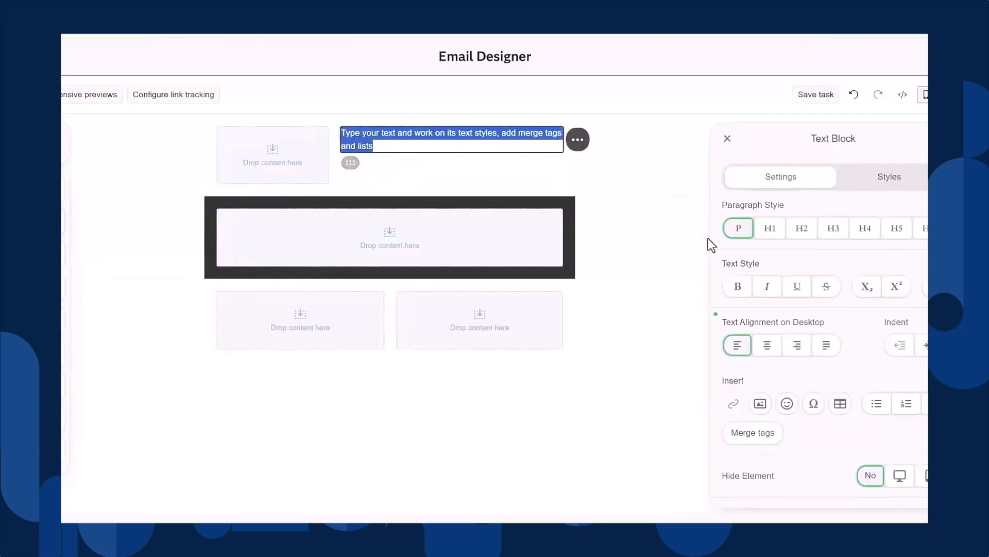
{"action": "left_click", "coordinate": [872, 234]}
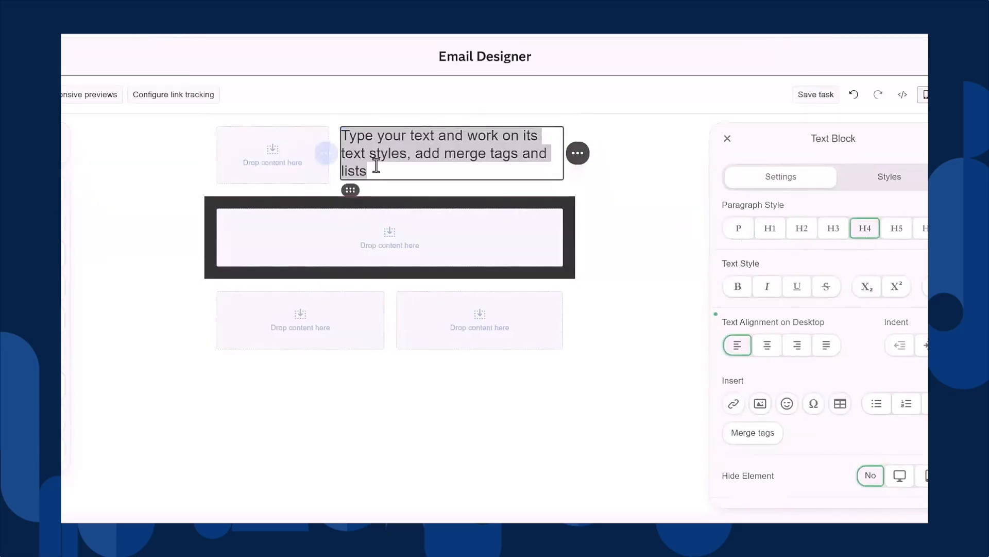
{"action": "left_click", "coordinate": [833, 233]}
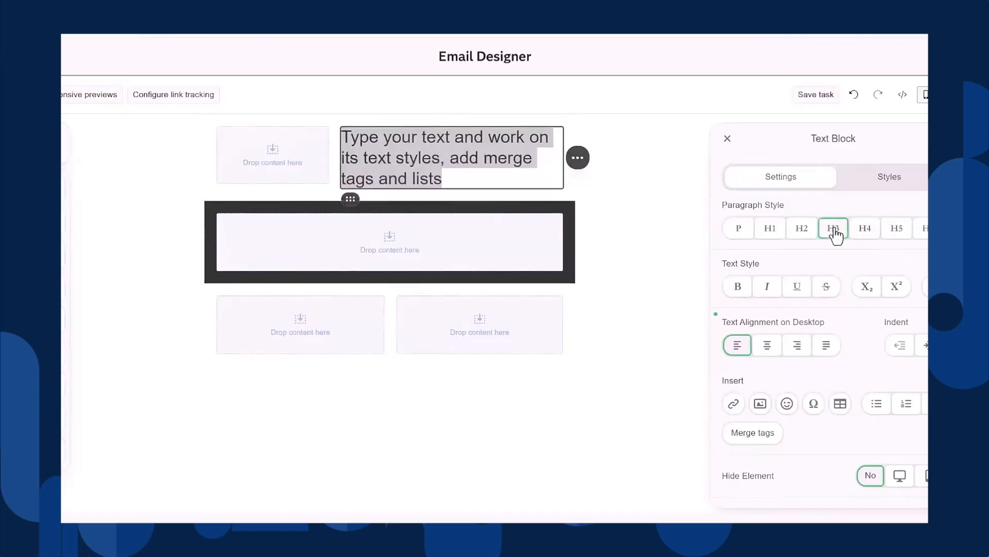
{"action": "left_click", "coordinate": [800, 232]}
{"action": "left_click", "coordinate": [832, 234]}
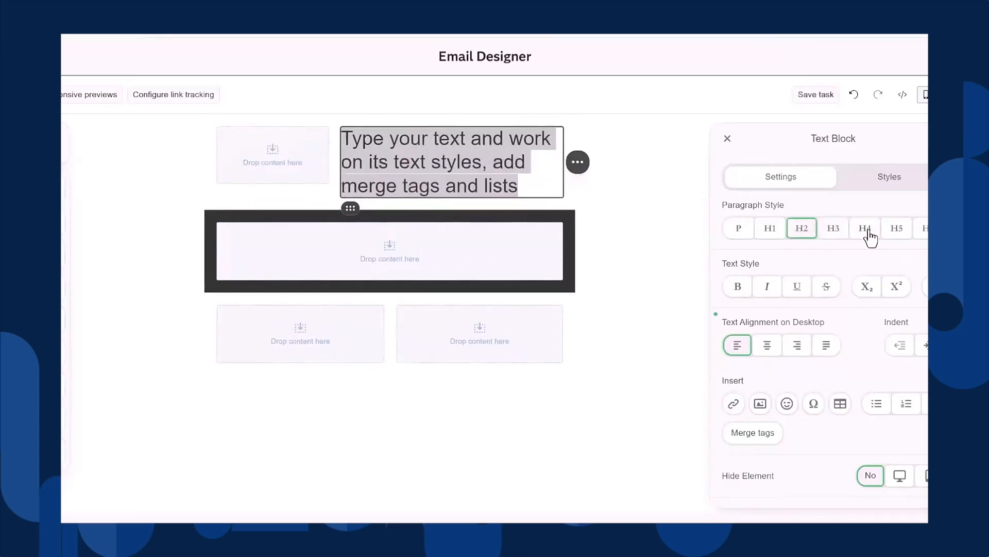
{"action": "mouse_move", "coordinate": [569, 166]}
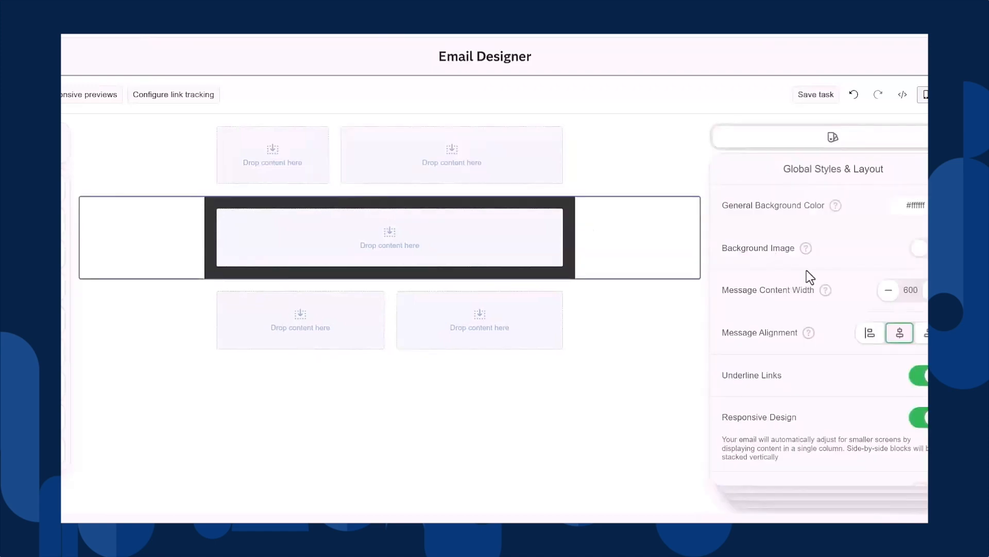
- Open the Button Styles and review Outlook support, font, letter spacing, button color, border, hover, radius and padding options
{"action": "scroll", "coordinate": [793, 480], "scroll_direction": "down", "scroll_amount": 4}
{"action": "mouse_move", "coordinate": [811, 502]}
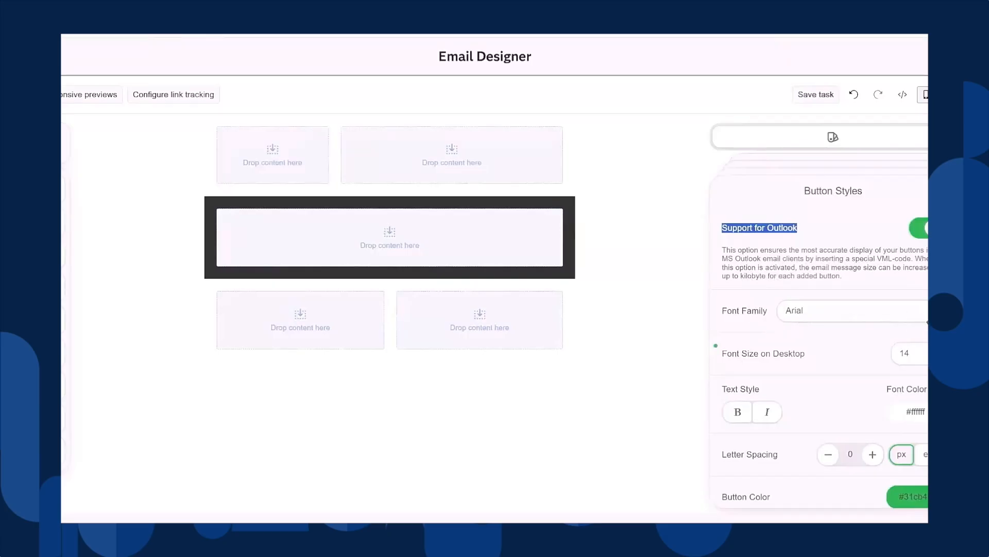
{"action": "left_click", "coordinate": [724, 353]}
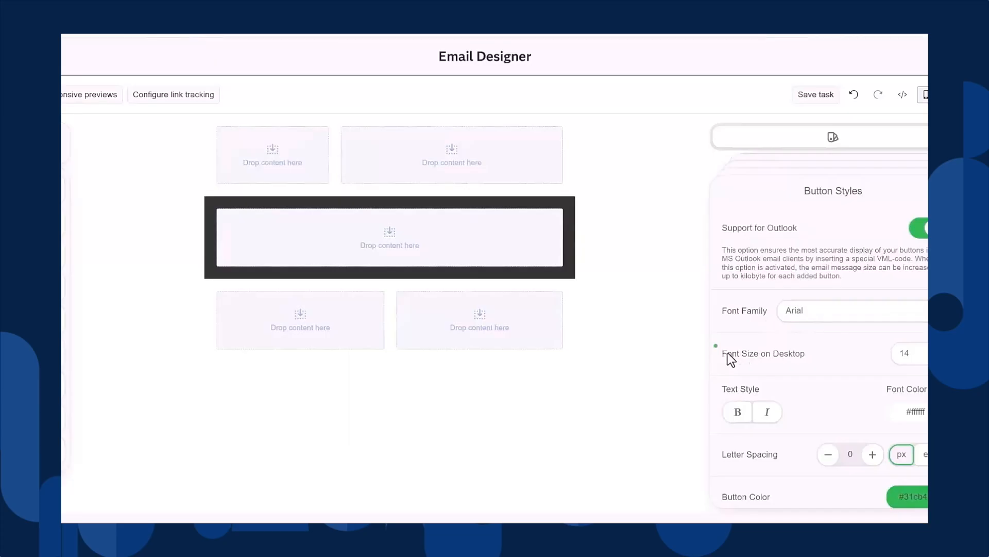
{"action": "left_click", "coordinate": [807, 353]}
{"action": "scroll", "coordinate": [777, 353], "scroll_direction": "down", "scroll_amount": 3}
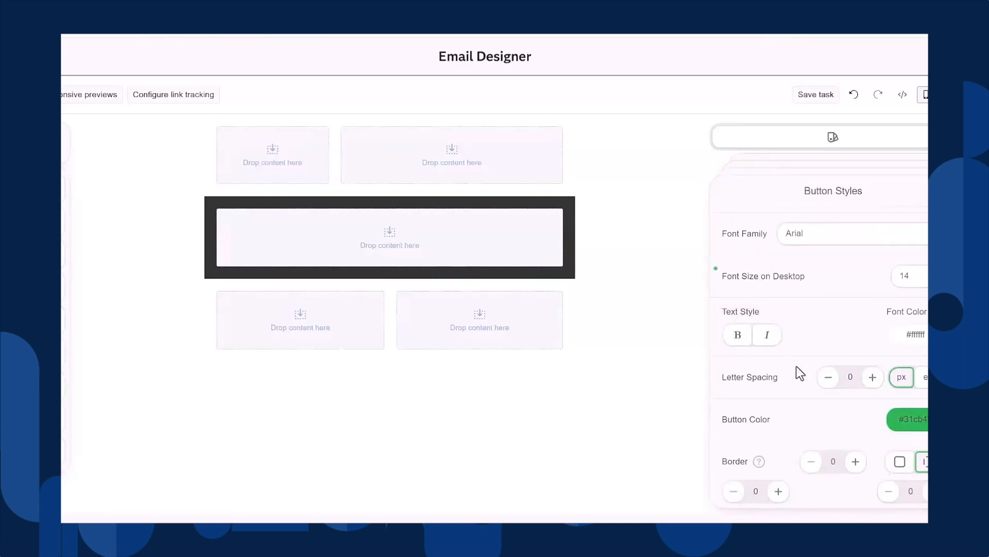
{"action": "scroll", "coordinate": [766, 379], "scroll_direction": "down", "scroll_amount": 3}
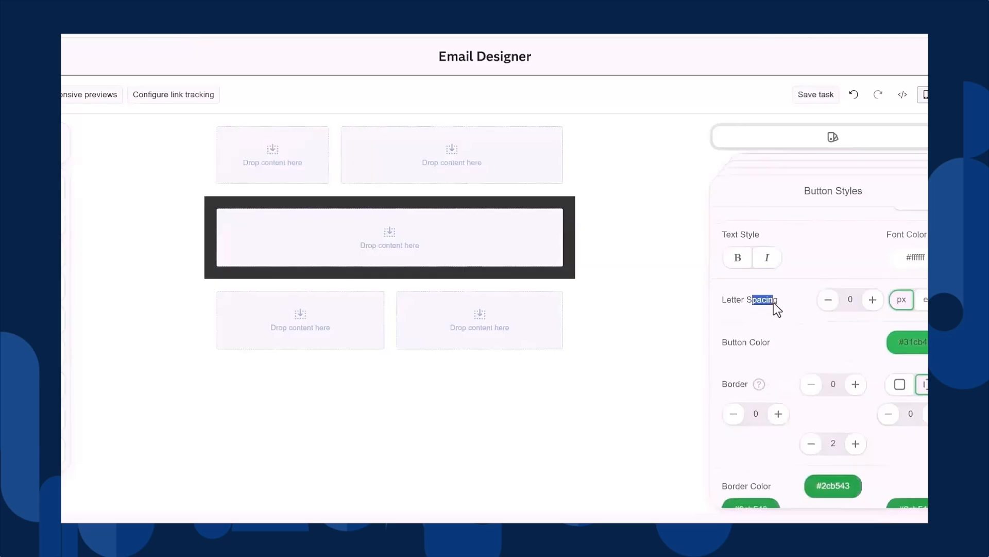
{"action": "scroll", "coordinate": [843, 347], "scroll_direction": "down", "scroll_amount": 3}
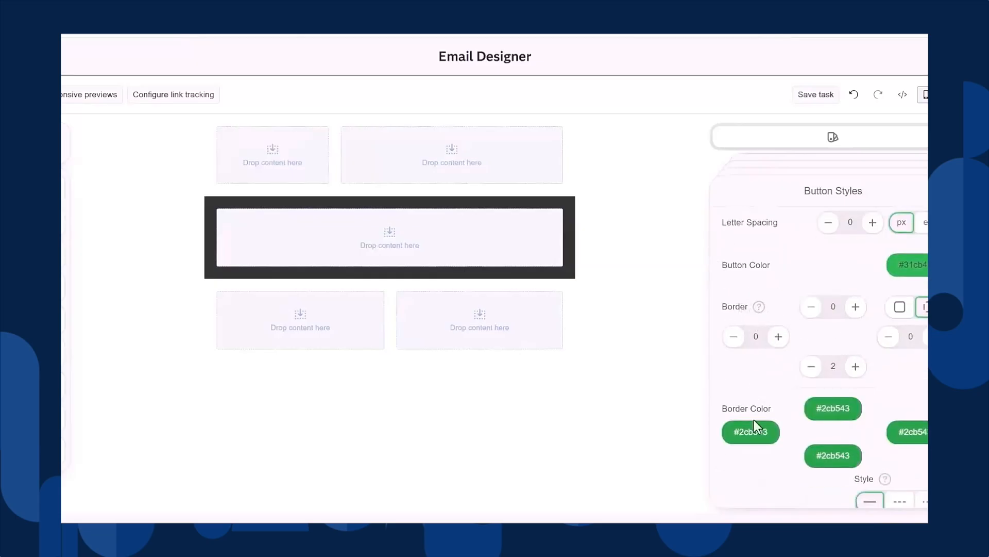
{"action": "scroll", "coordinate": [777, 431], "scroll_direction": "down", "scroll_amount": 6}
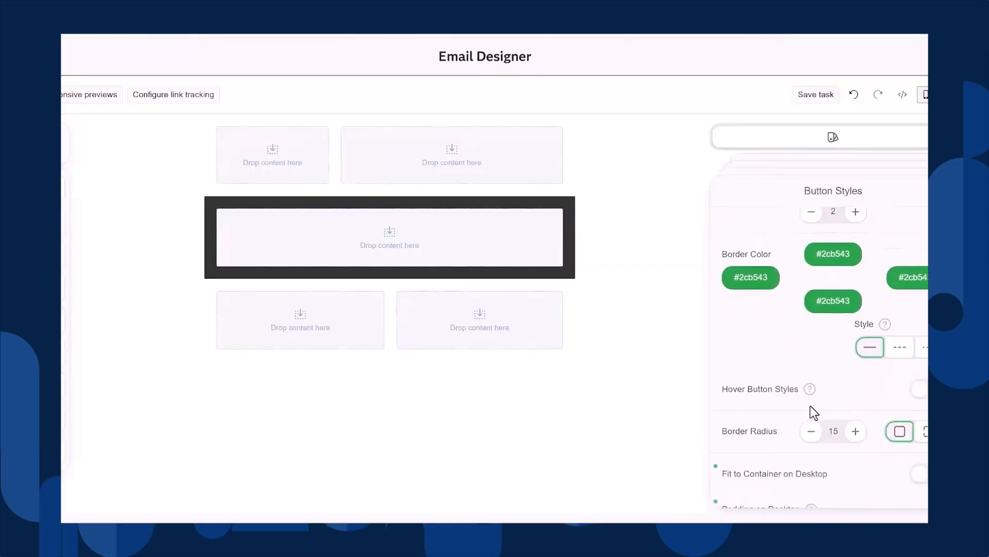
{"action": "scroll", "coordinate": [815, 413], "scroll_direction": "down", "scroll_amount": 4}
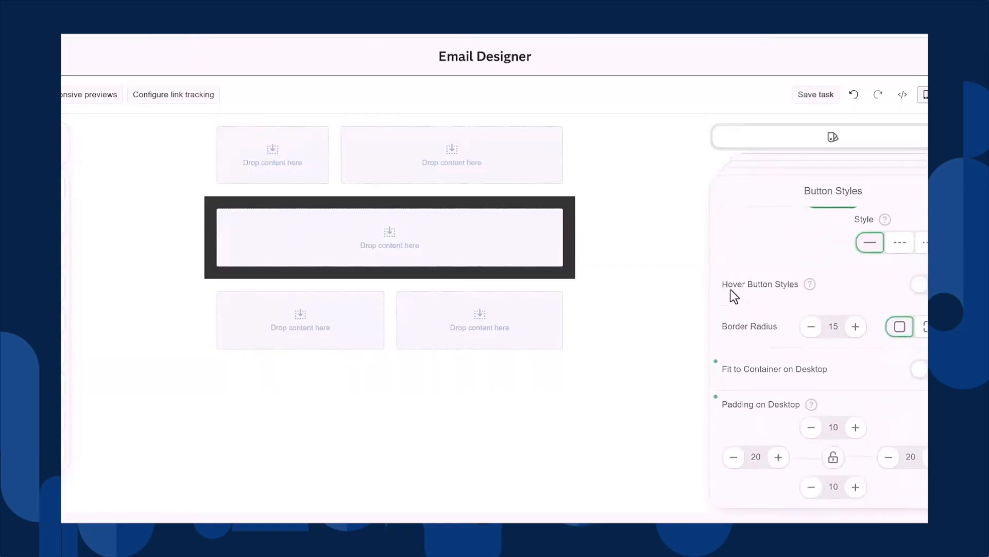
- Turn on Hover Button Styles and Fit to Container on Desktop in the Button Styles
{"action": "left_click", "coordinate": [768, 285]}
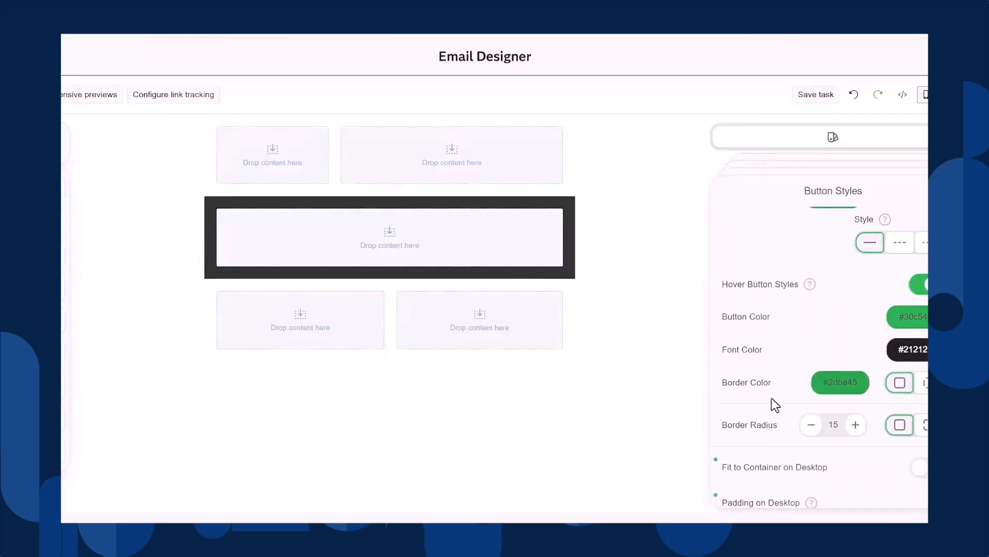
{"action": "scroll", "coordinate": [815, 384], "scroll_direction": "down", "scroll_amount": 2}
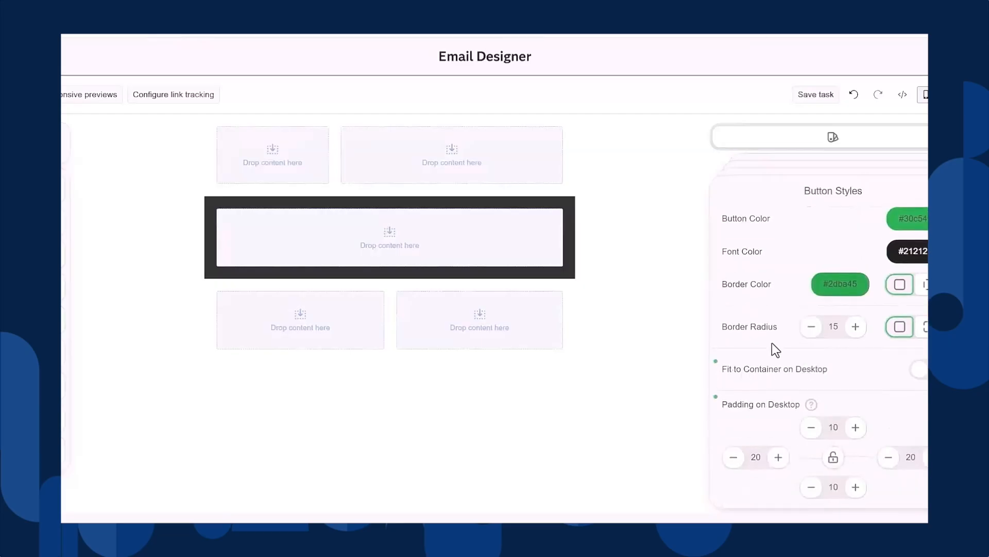
{"action": "left_click", "coordinate": [923, 370]}
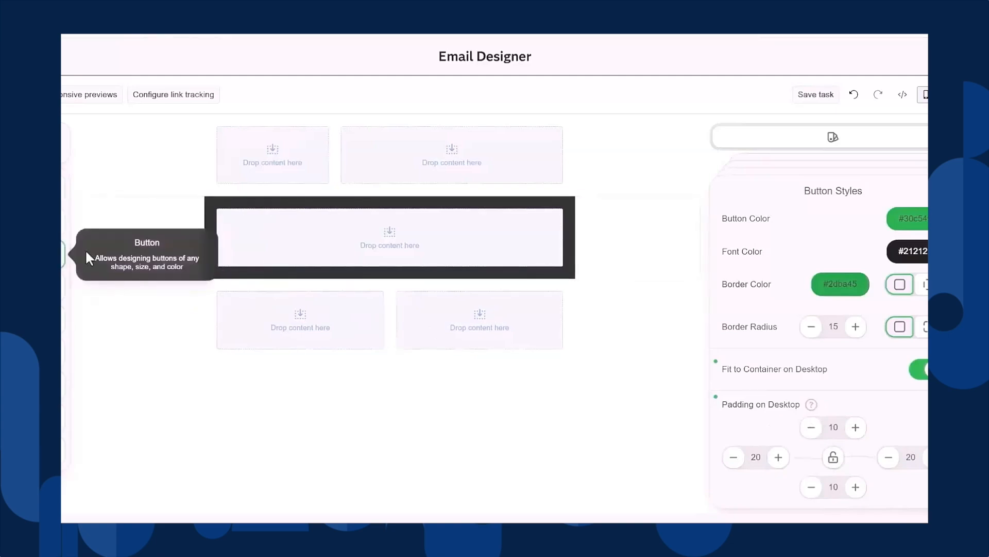
- Place a button block in the full-width container of the dark content stripe
{"action": "left_click_drag", "start_coordinate": [85, 249], "coordinate": [334, 236]}
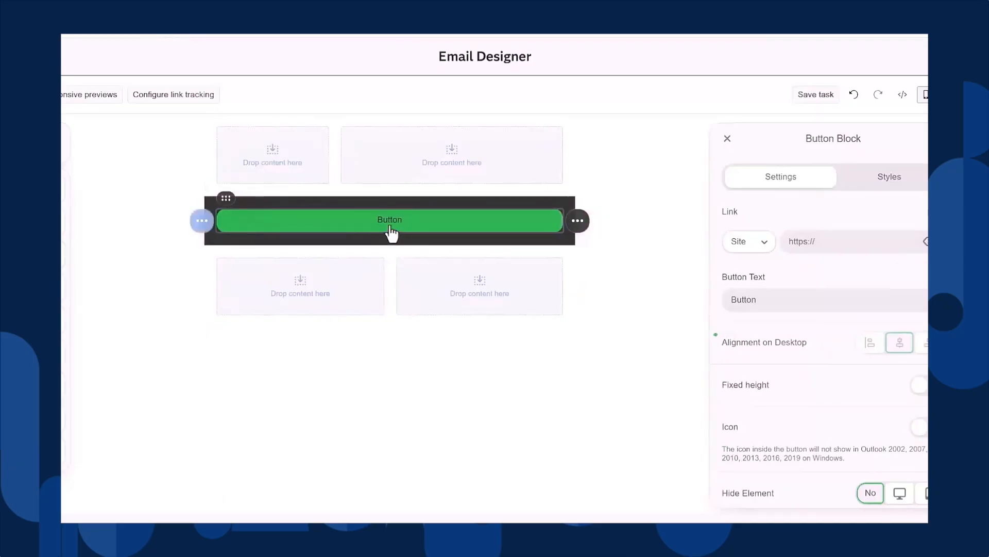
- Try a button block in the narrow container of the top stripe and delete it again
{"action": "left_click_drag", "start_coordinate": [66, 256], "coordinate": [241, 150]}
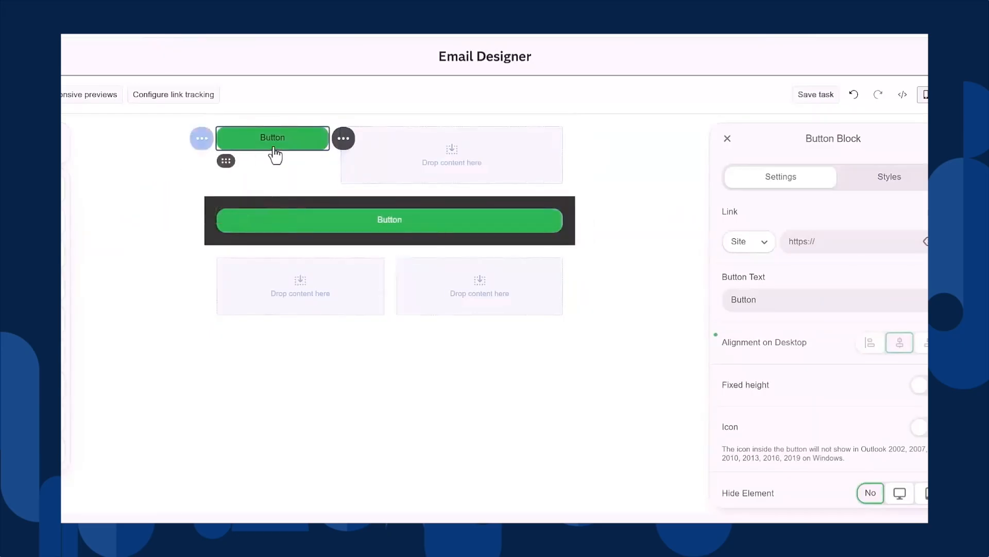
{"action": "left_click", "coordinate": [343, 138]}
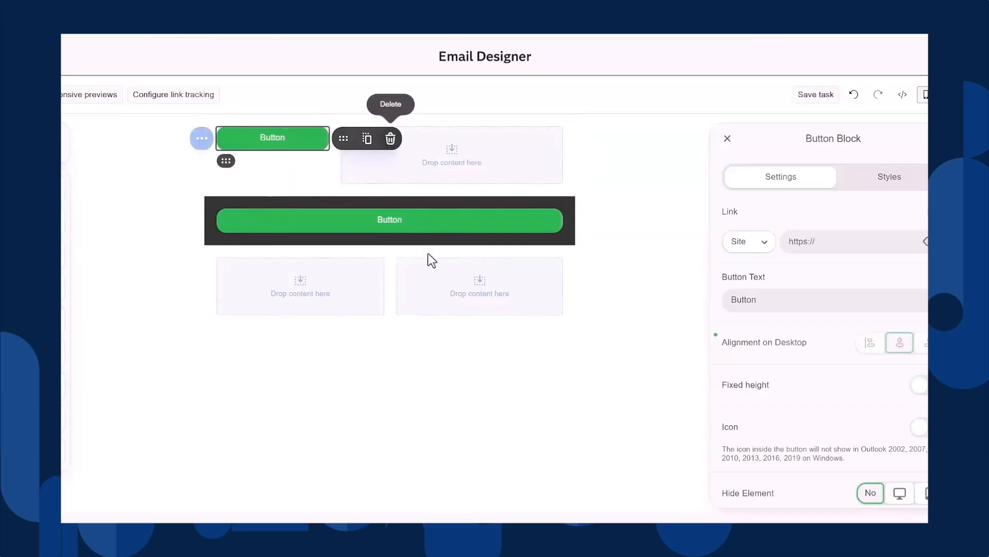
{"action": "key", "text": "Delete"}
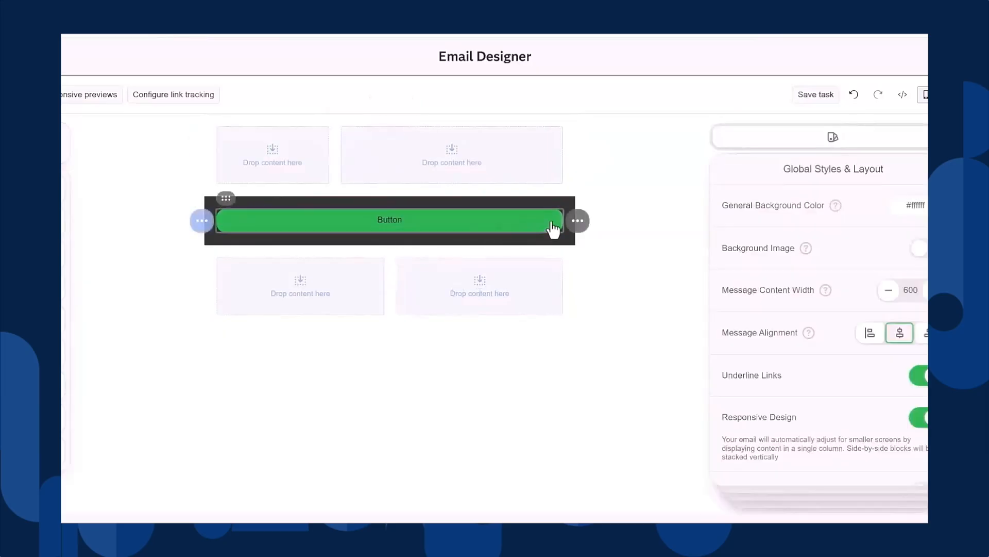
- Delete the button block from the full-width container of the dark content stripe
{"action": "left_click", "coordinate": [578, 221]}
{"action": "left_click", "coordinate": [624, 222]}
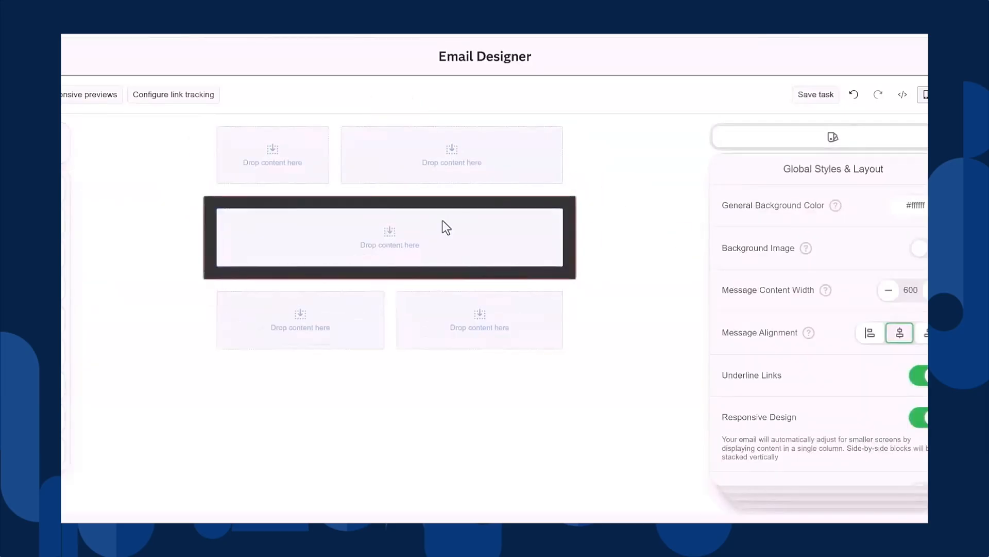
{"action": "mouse_move", "coordinate": [311, 220]}
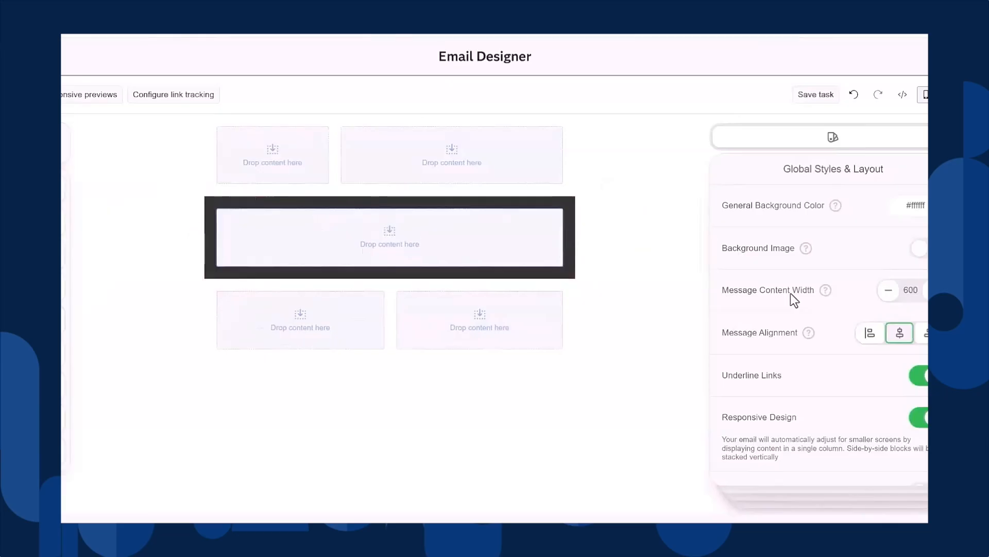
- Set the Content Background Color in the Stripe Styles to white (#ffffff)
{"action": "mouse_move", "coordinate": [796, 497]}
{"action": "left_click", "coordinate": [812, 444]}
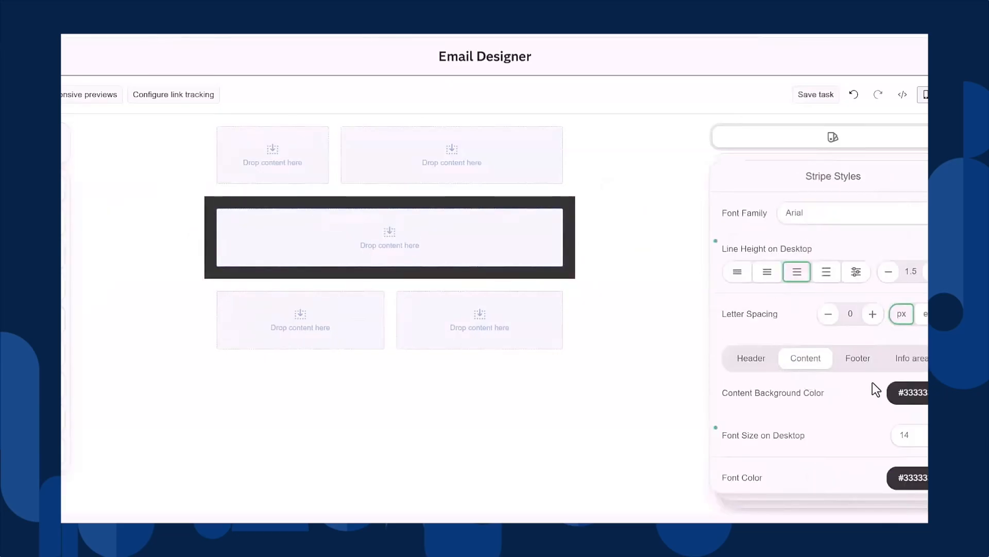
{"action": "left_click", "coordinate": [914, 392]}
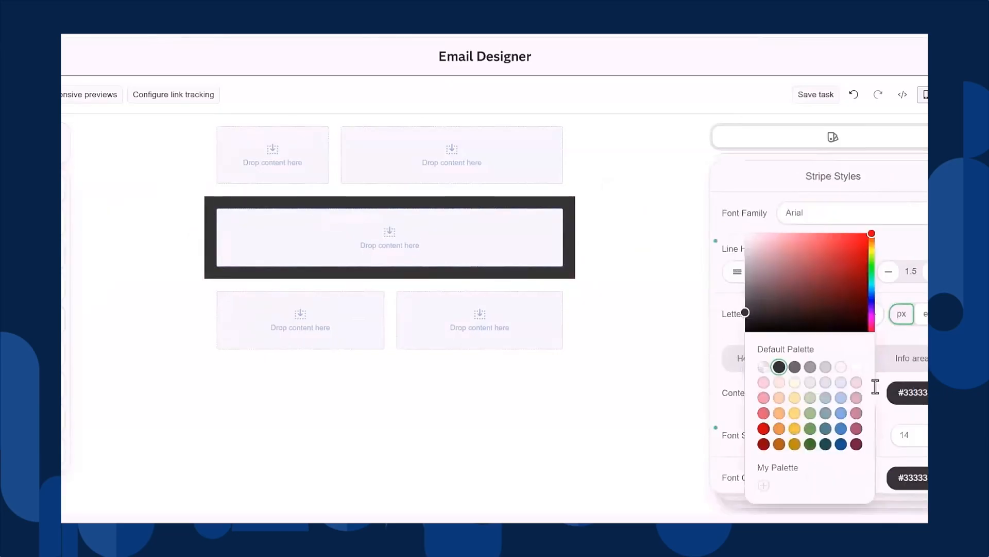
{"action": "left_click", "coordinate": [856, 367]}
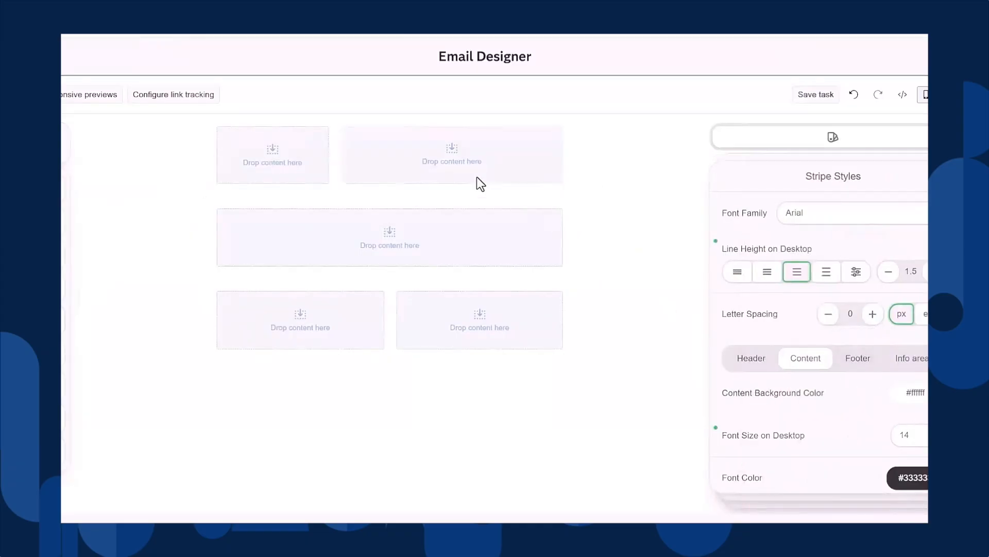
{"action": "mouse_move", "coordinate": [429, 328]}
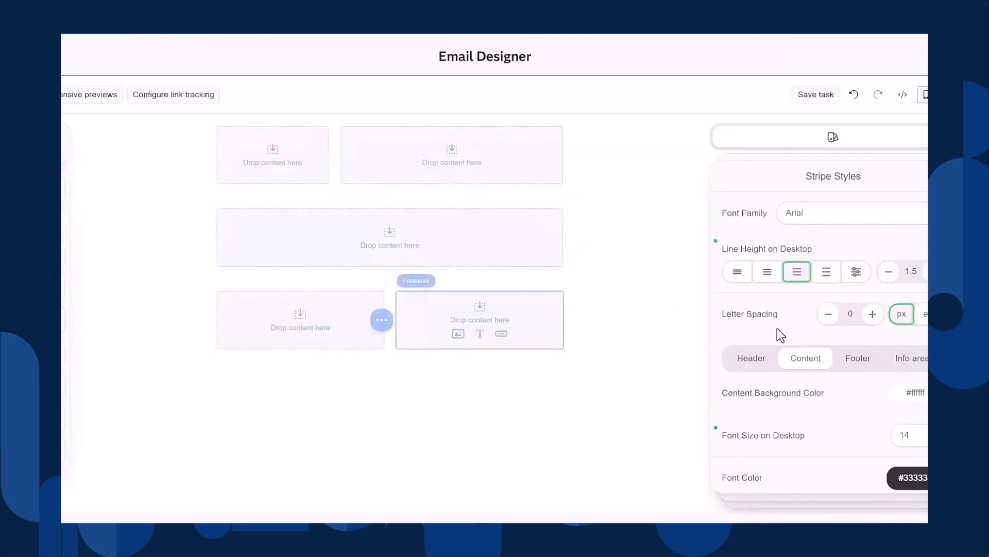
- Switch the designer to the mobile view and examine the line height, font size and font color options of the Stripe Styles
{"action": "left_click", "coordinate": [922, 99]}
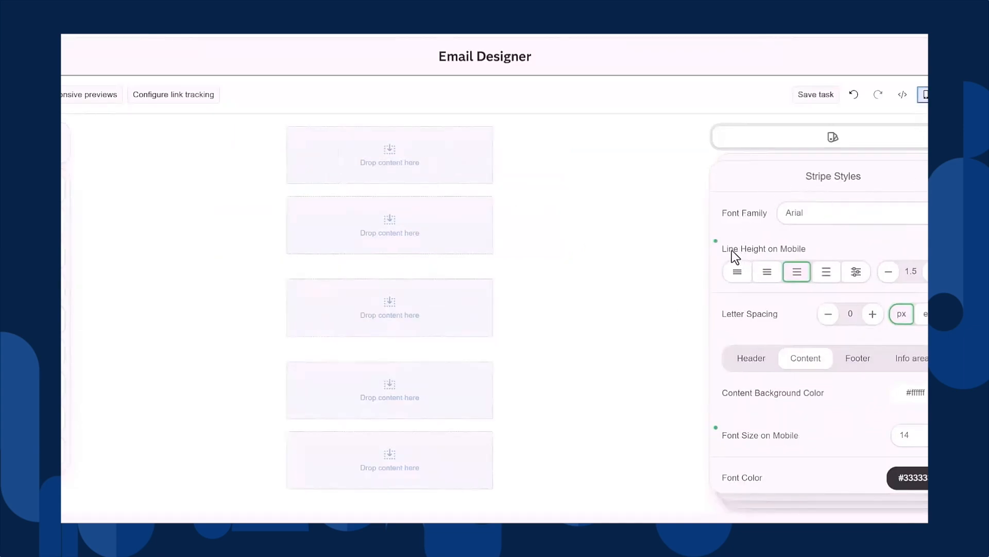
{"action": "left_click", "coordinate": [800, 255]}
{"action": "scroll", "coordinate": [783, 404], "scroll_direction": "down", "scroll_amount": 2}
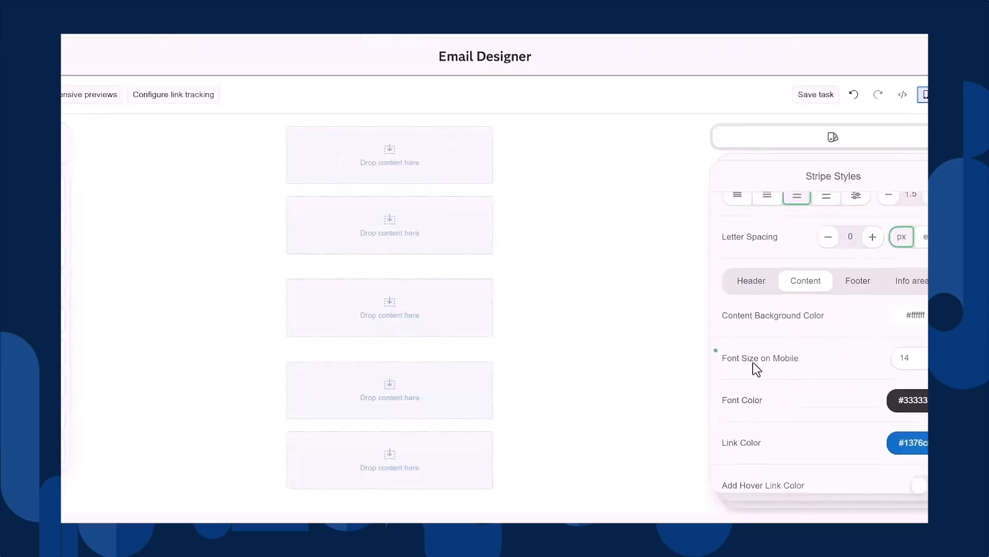
{"action": "left_click_drag", "start_coordinate": [729, 359], "coordinate": [793, 361]}
{"action": "left_click", "coordinate": [792, 361]}
{"action": "left_click", "coordinate": [752, 401]}
{"action": "left_click", "coordinate": [734, 403]}
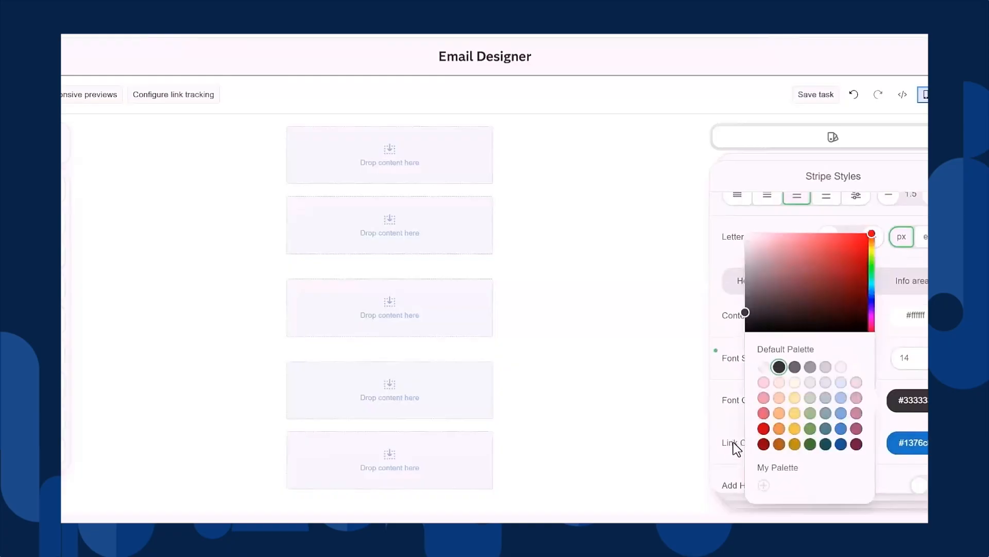
{"action": "scroll", "coordinate": [734, 442], "scroll_direction": "down", "scroll_amount": 1}
{"action": "scroll", "coordinate": [727, 311], "scroll_direction": "up", "scroll_amount": 1}
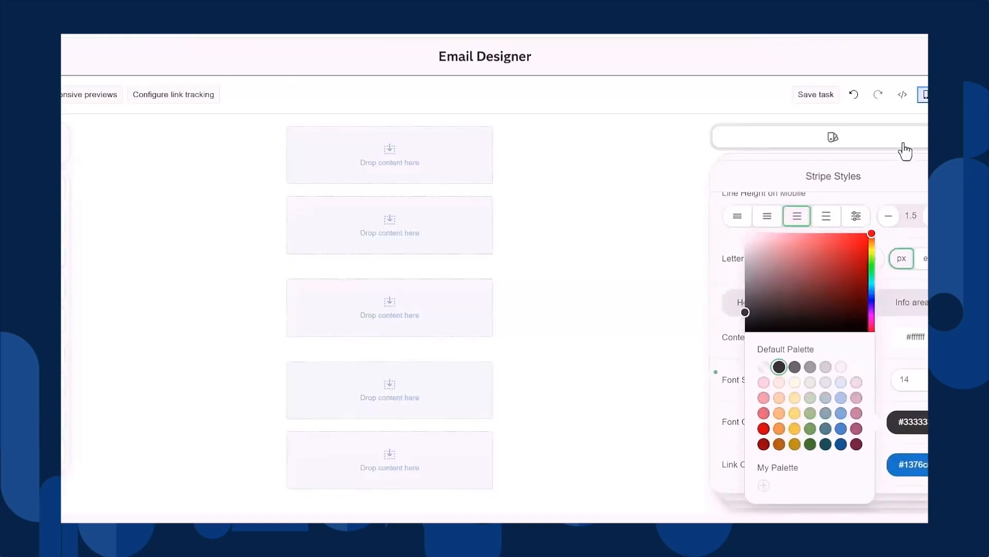
- Review the mobile structure padding, message margins and default styles options in Global Styles & Layout
{"action": "left_click", "coordinate": [887, 185]}
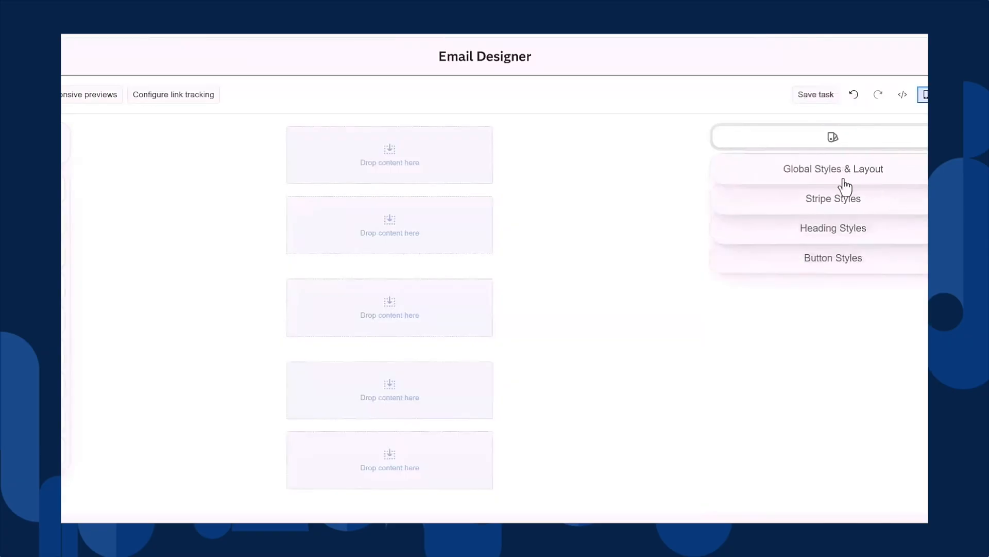
{"action": "left_click", "coordinate": [850, 181]}
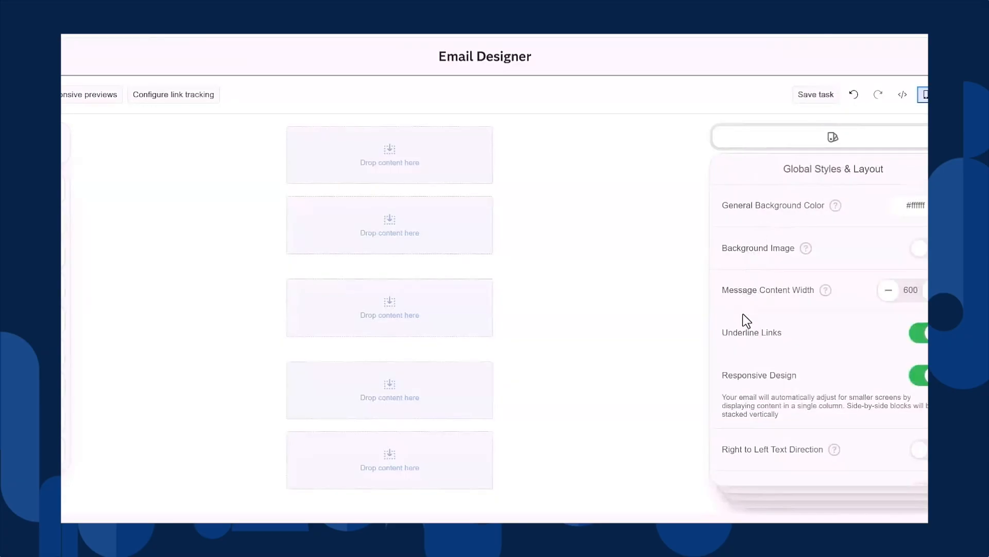
{"action": "scroll", "coordinate": [745, 335], "scroll_direction": "down", "scroll_amount": 6}
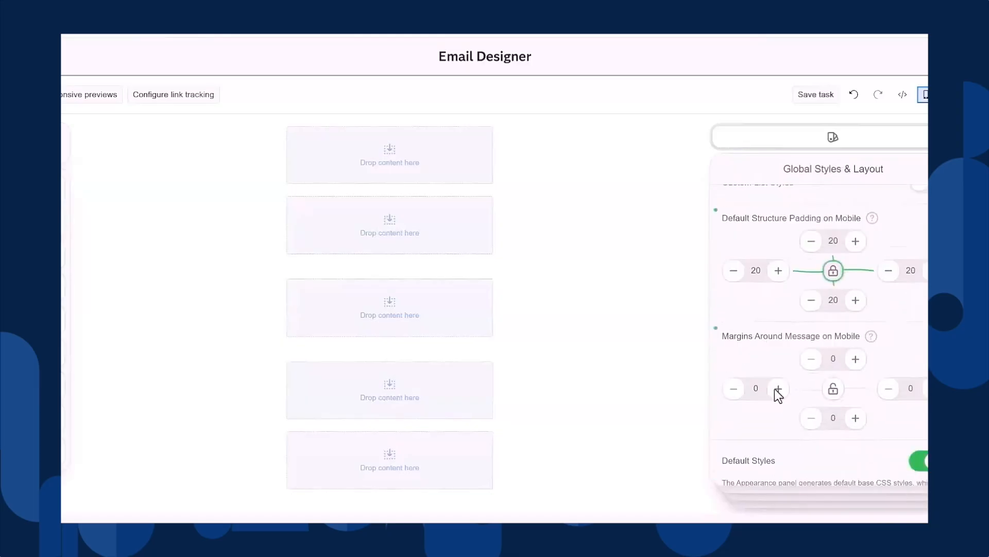
{"action": "scroll", "coordinate": [775, 355], "scroll_direction": "down", "scroll_amount": 1}
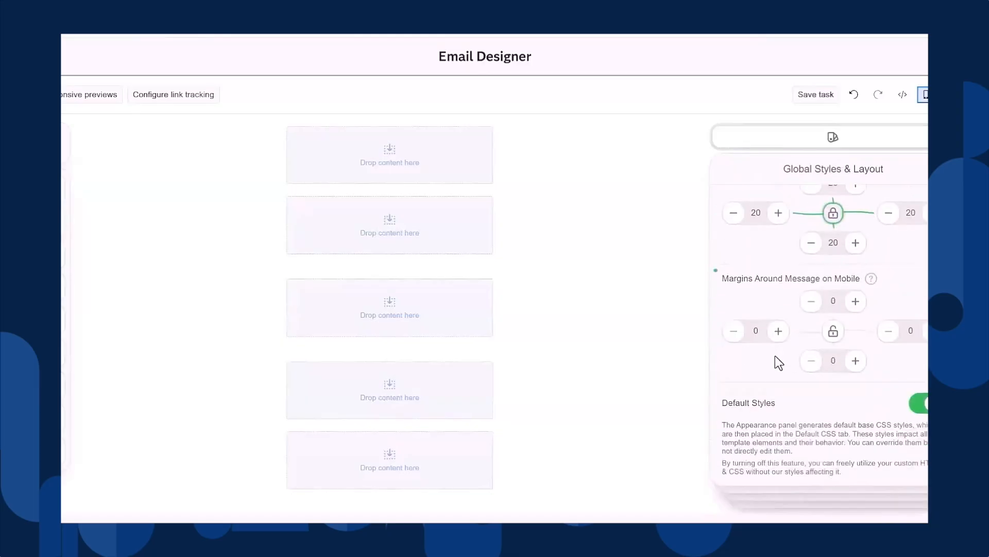
{"action": "scroll", "coordinate": [769, 317], "scroll_direction": "up", "scroll_amount": 2}
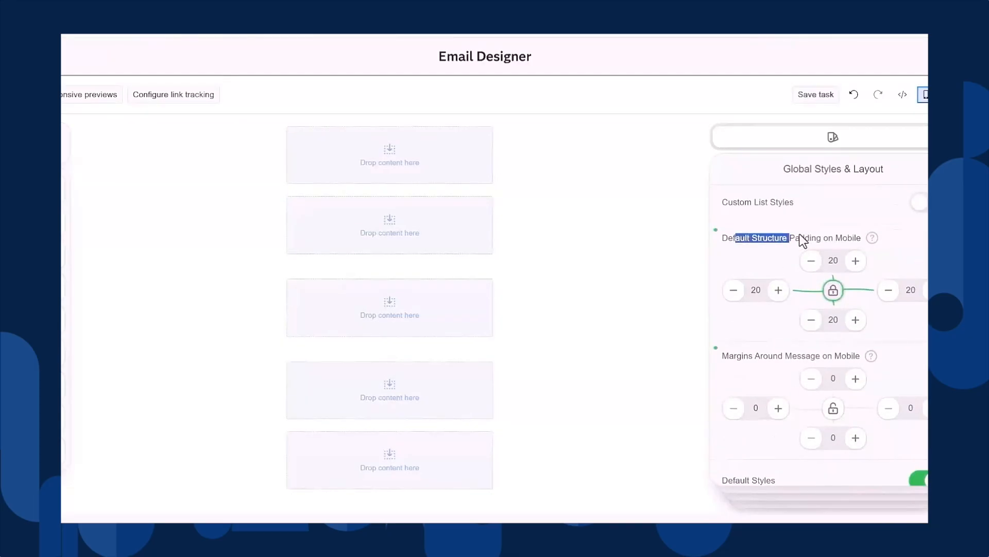
{"action": "left_click_drag", "start_coordinate": [769, 355], "coordinate": [784, 356]}
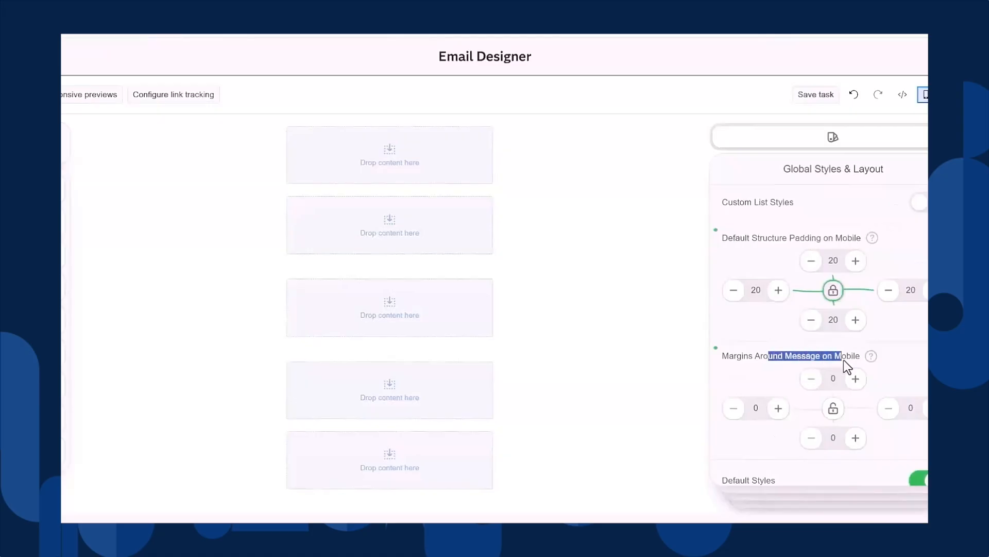
{"action": "mouse_move", "coordinate": [790, 464]}
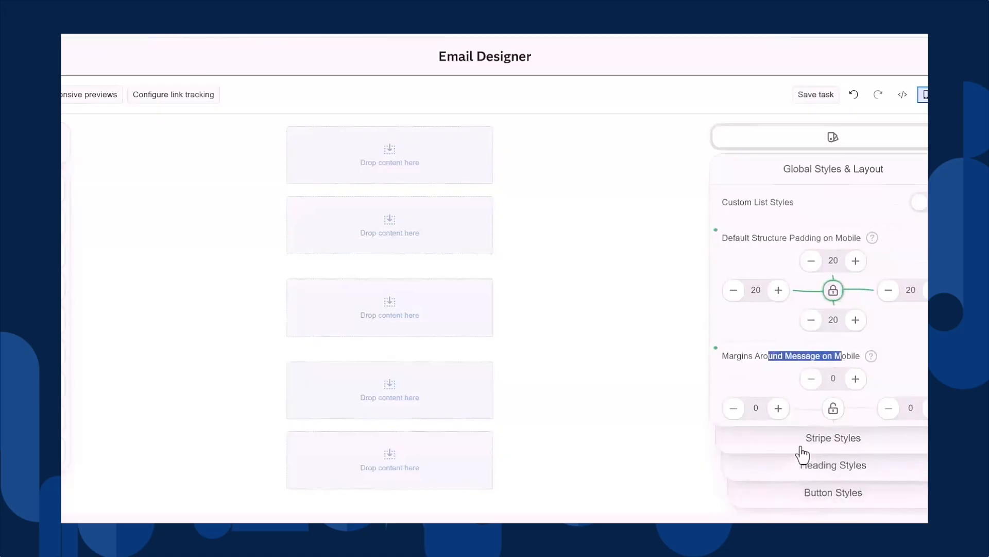
- Review the mobile options of the Stripe, Heading and Button Styles and return to the desktop view
{"action": "left_click", "coordinate": [802, 452]}
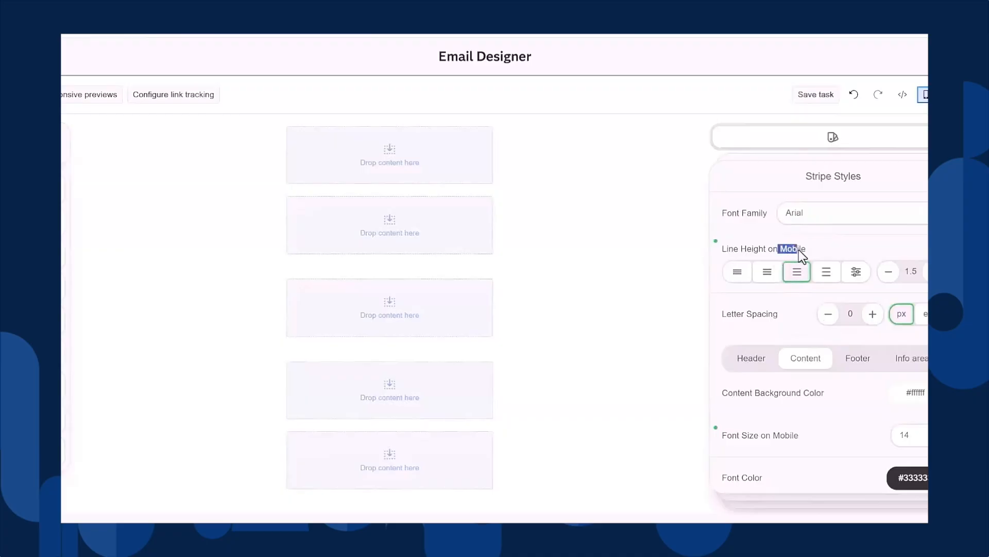
{"action": "scroll", "coordinate": [779, 388], "scroll_direction": "down", "scroll_amount": 3}
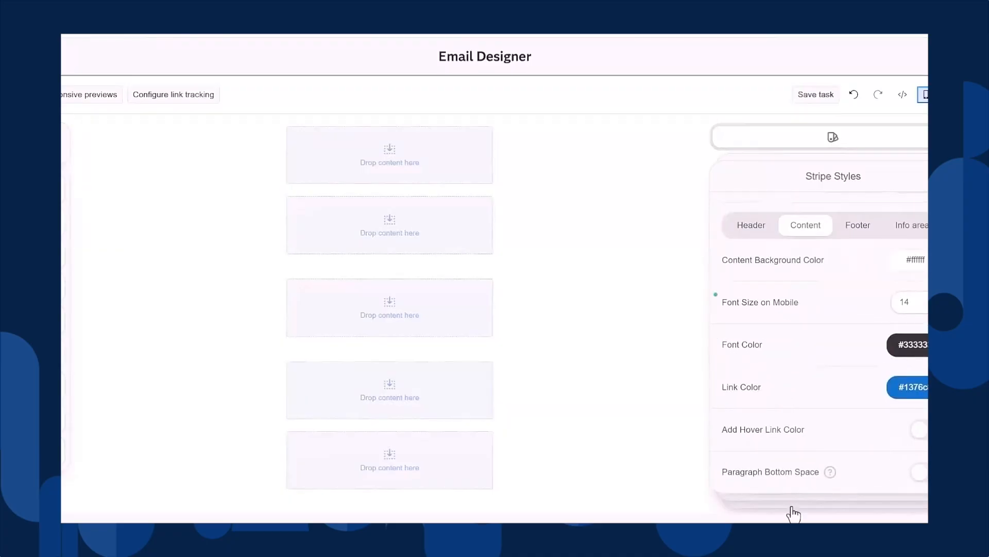
{"action": "mouse_move", "coordinate": [793, 507]}
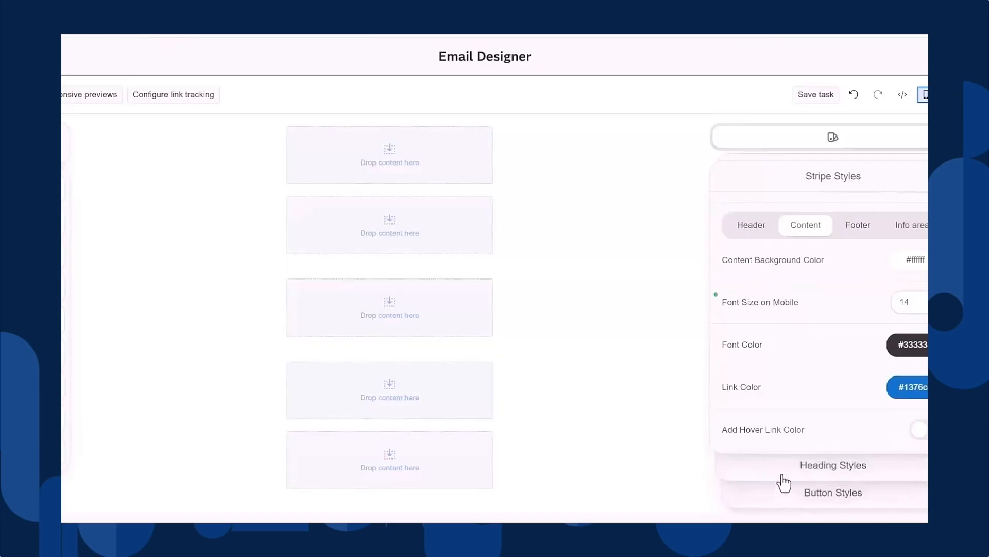
{"action": "left_click", "coordinate": [783, 477]}
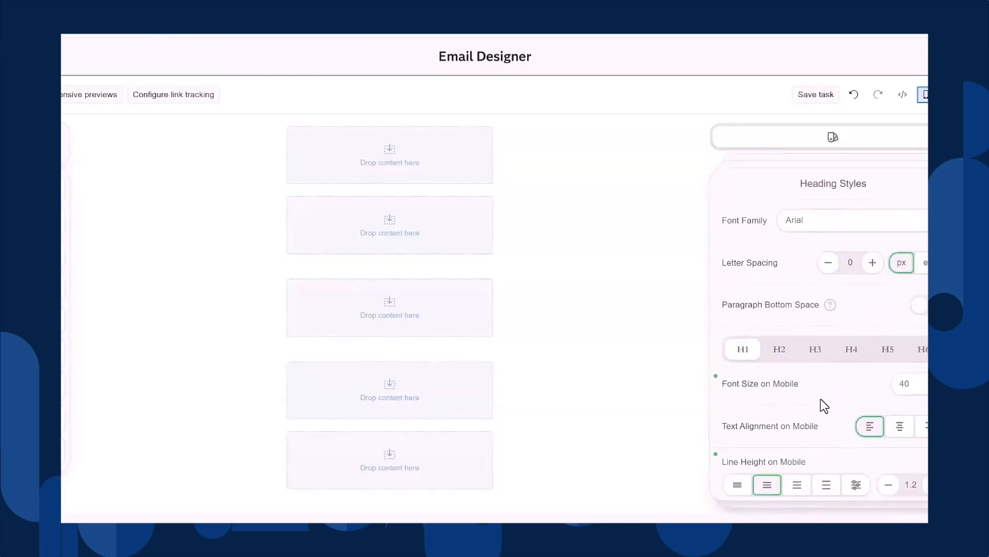
{"action": "mouse_move", "coordinate": [795, 503]}
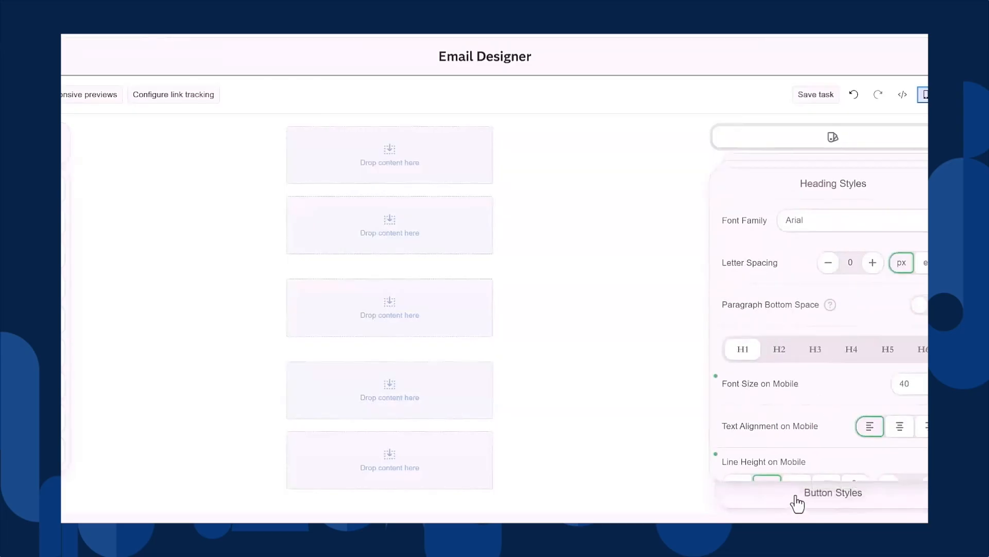
{"action": "left_click", "coordinate": [797, 502]}
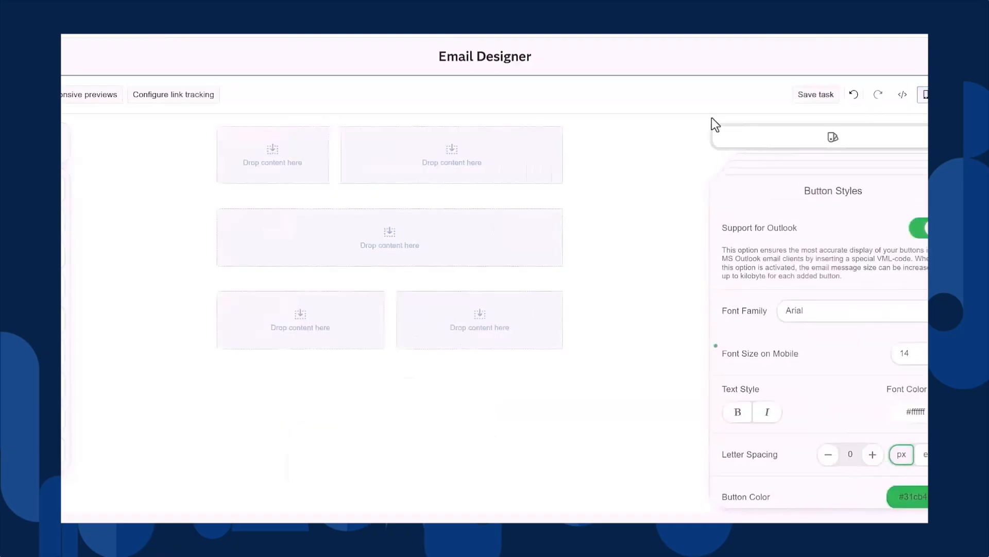
{"action": "mouse_move", "coordinate": [830, 161]}
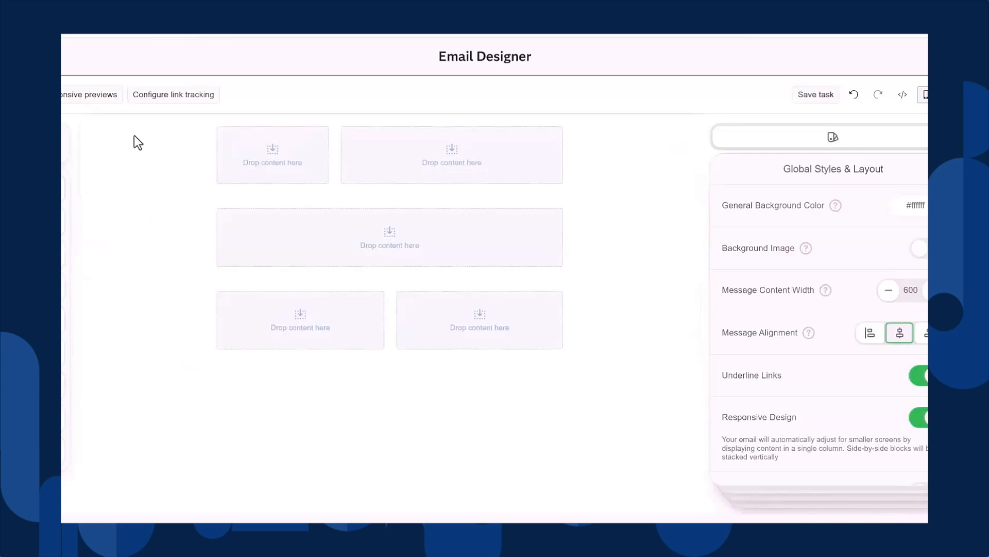
- Browse the available layouts and add a three-container structure below the two-container row at the end of the email
{"action": "left_click", "coordinate": [74, 147]}
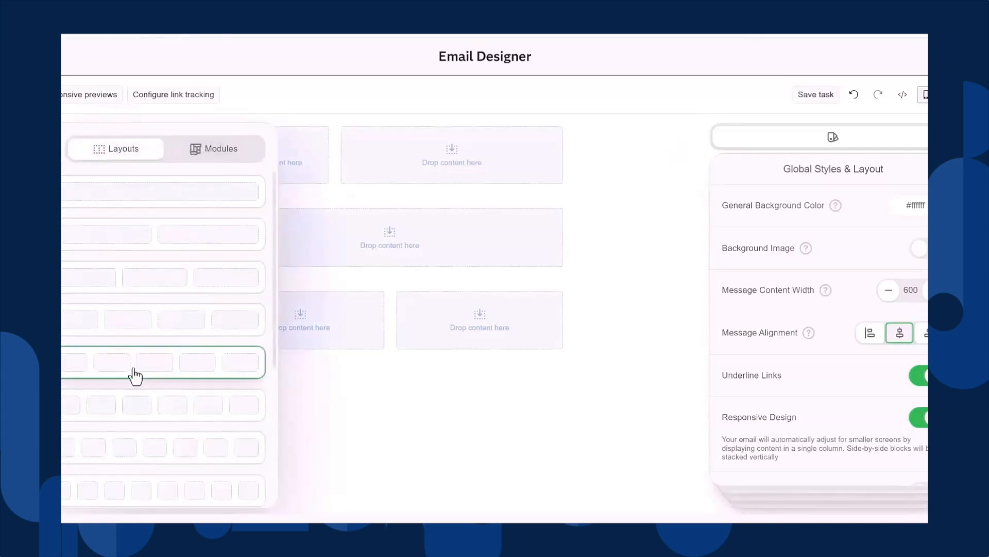
{"action": "scroll", "coordinate": [145, 441], "scroll_direction": "down", "scroll_amount": 2}
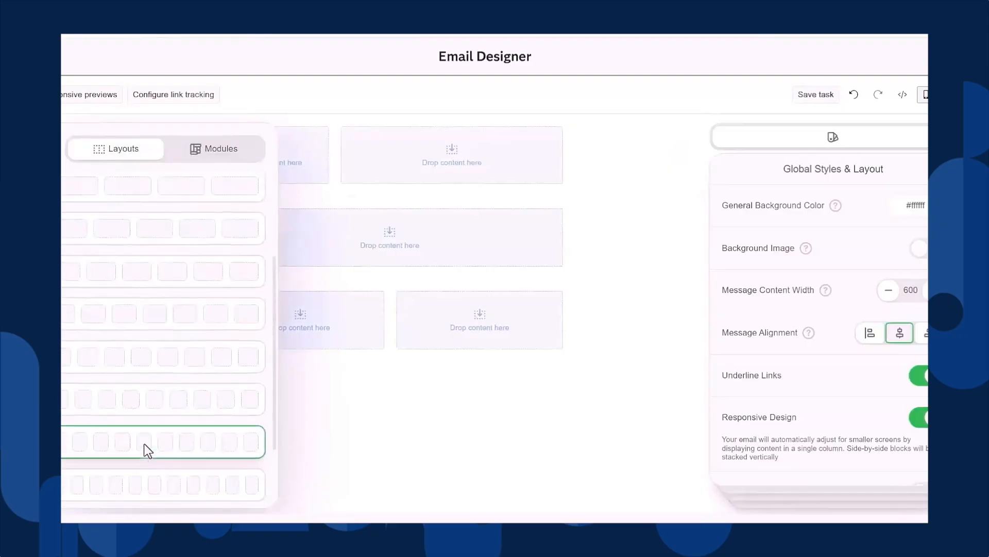
{"action": "scroll", "coordinate": [145, 444], "scroll_direction": "up", "scroll_amount": 2}
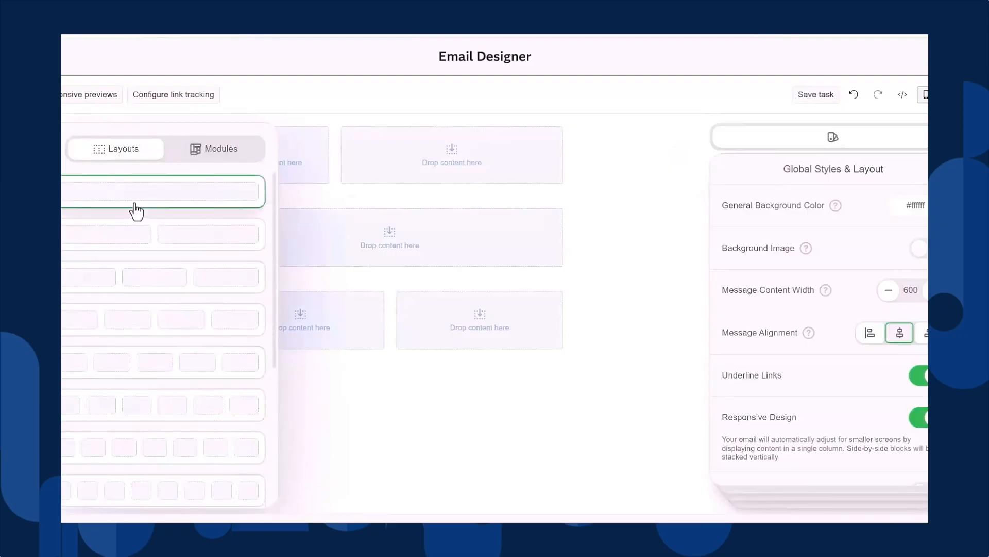
{"action": "mouse_move", "coordinate": [135, 278]}
{"action": "left_mouse_down"}
{"action": "mouse_move", "coordinate": [265, 342]}
{"action": "mouse_move", "coordinate": [340, 355]}
{"action": "left_mouse_up"}
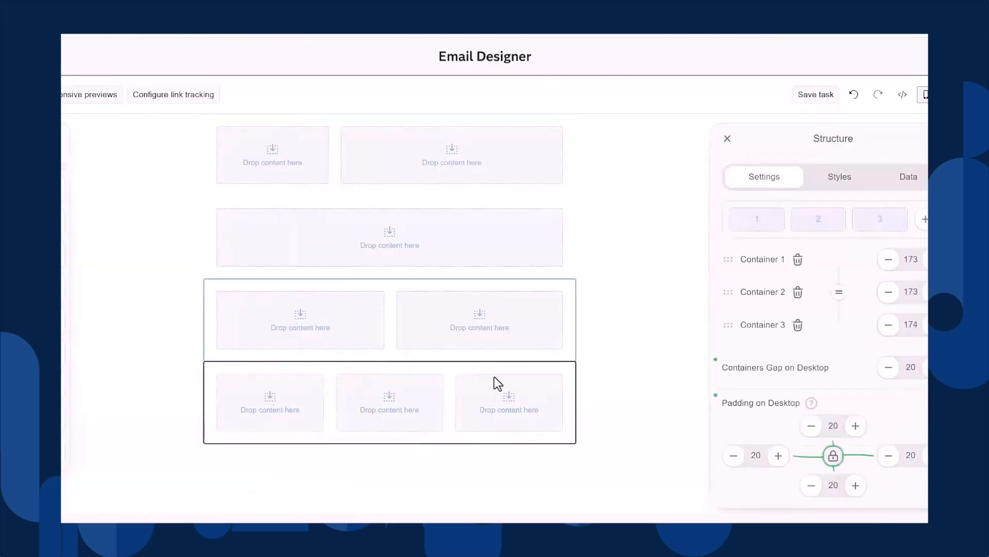
{"action": "mouse_move", "coordinate": [592, 407]}
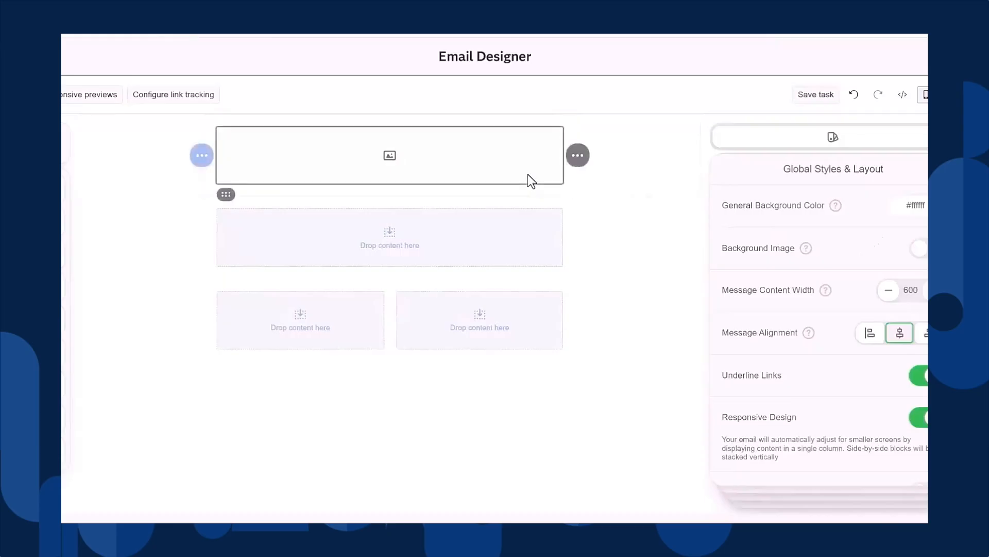
- Open the Image Gallery for the empty image block in the top stripe, view the local file upload and cancel it
{"action": "left_click", "coordinate": [528, 175]}
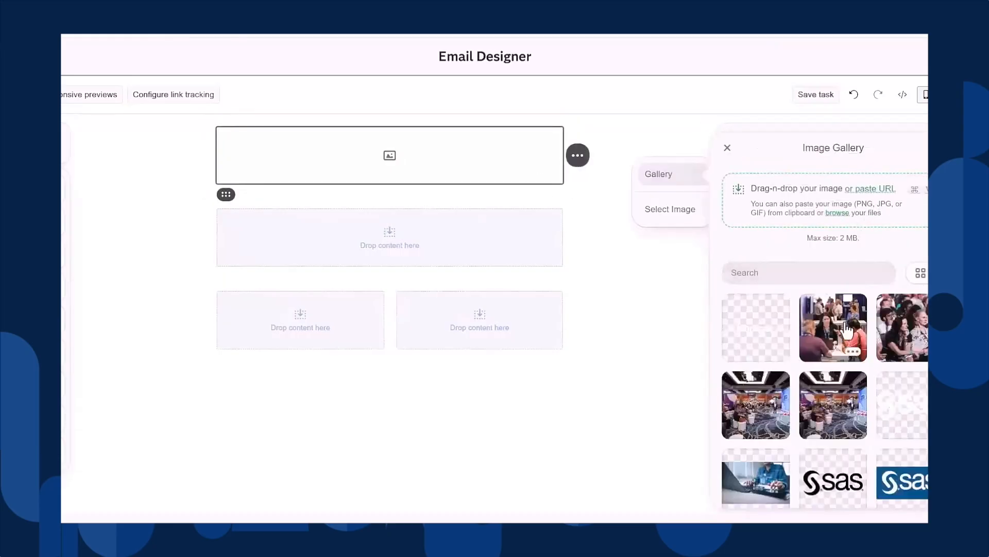
{"action": "mouse_move", "coordinate": [832, 418]}
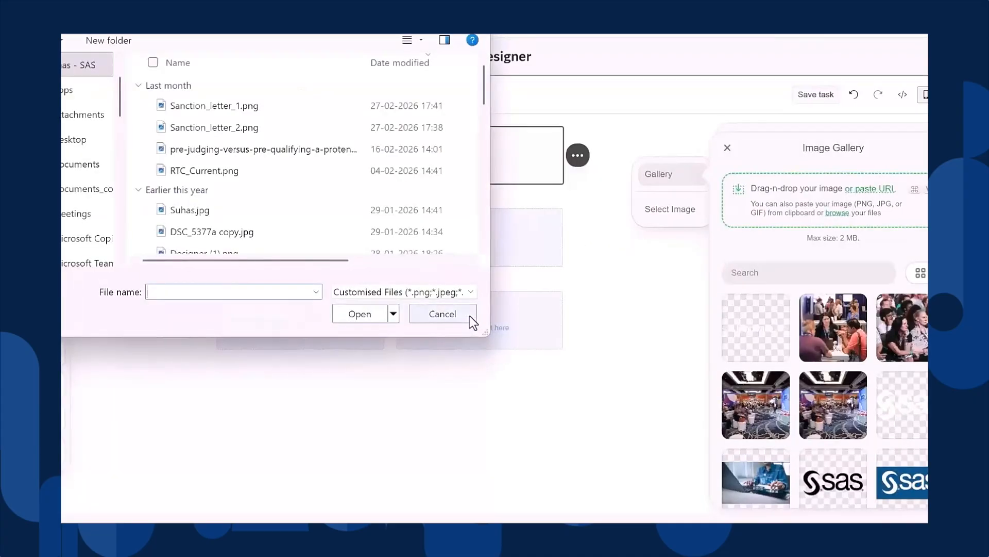
{"action": "left_click", "coordinate": [443, 314]}
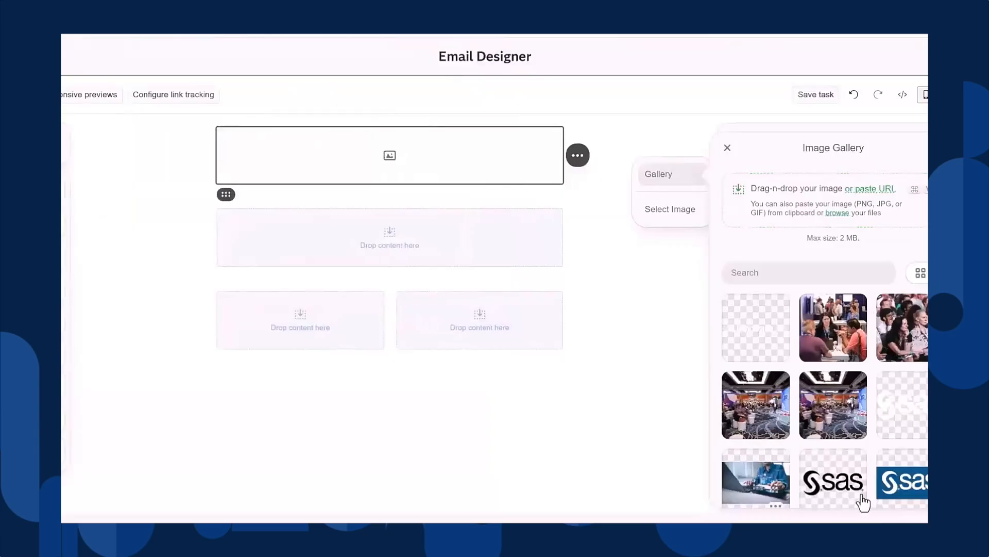
{"action": "left_click", "coordinate": [883, 200]}
{"action": "left_click", "coordinate": [763, 209]}
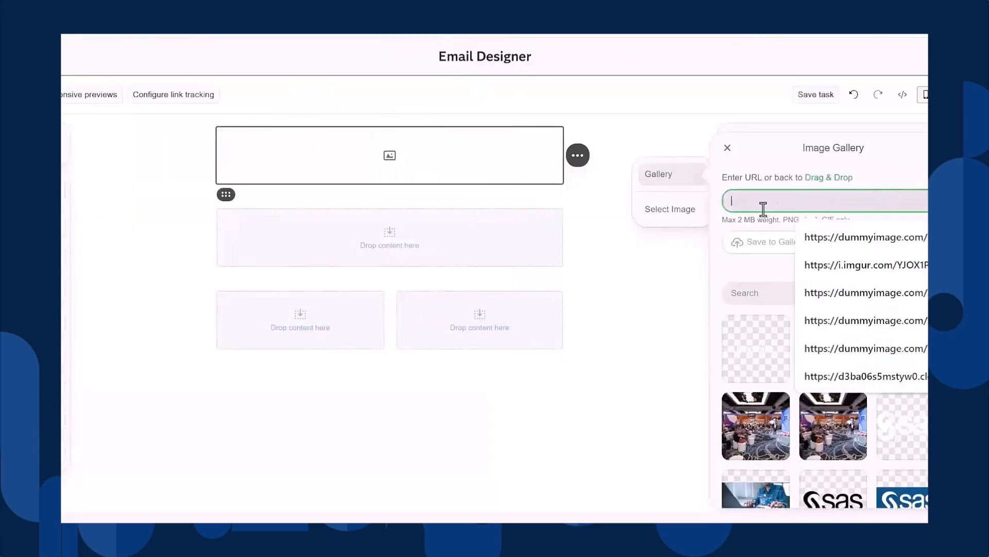
{"action": "left_click", "coordinate": [811, 236]}
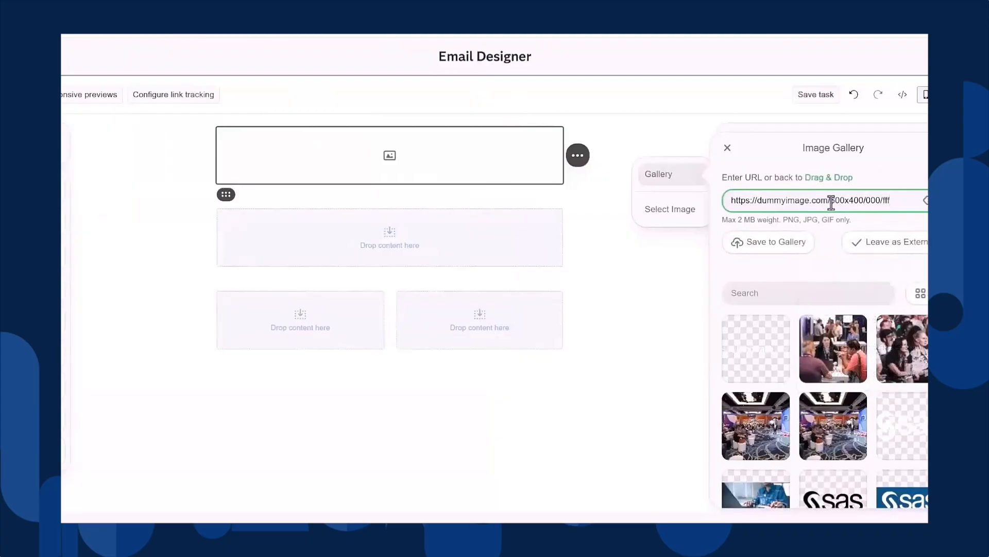
{"action": "left_click_drag", "start_coordinate": [831, 203], "coordinate": [843, 200]}
{"action": "type", "text": "159"}
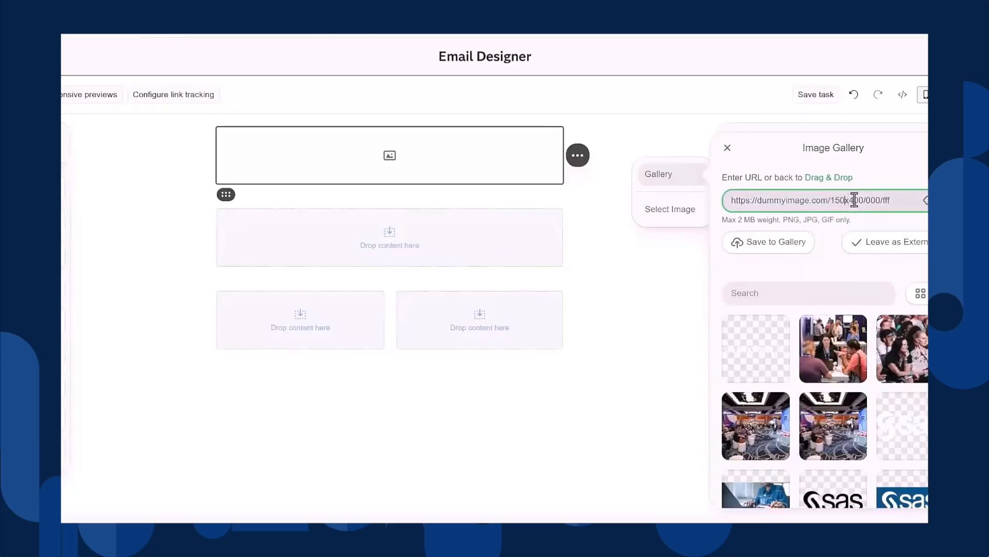
{"action": "left_click_drag", "start_coordinate": [850, 201], "coordinate": [857, 200]}
{"action": "type", "text": "5"}
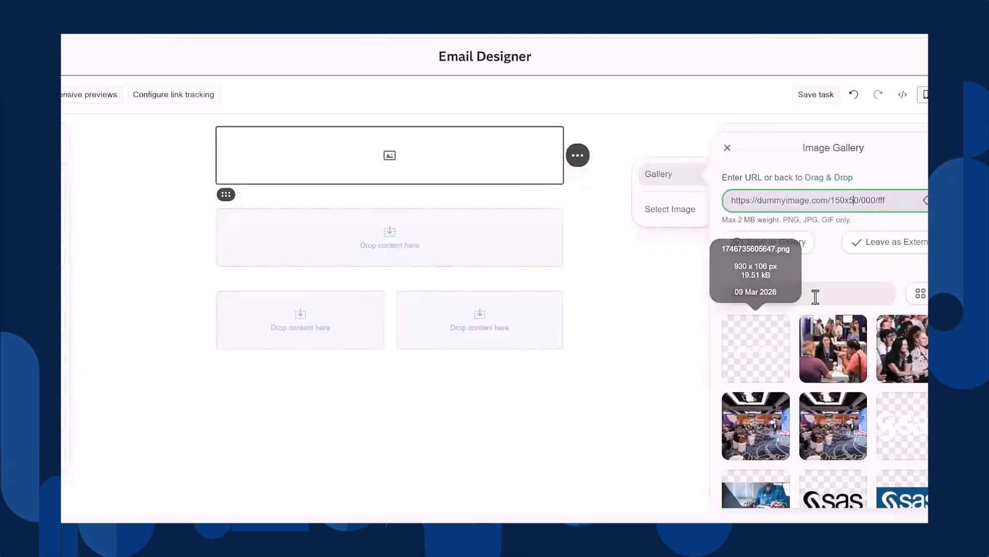
{"action": "left_click", "coordinate": [886, 246]}
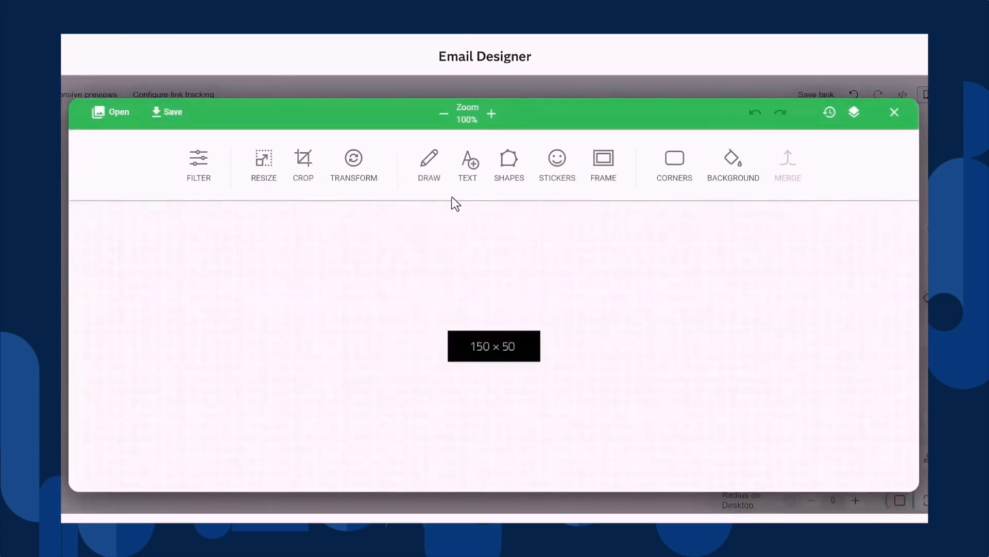
- Resize the placeholder image to a height of 60 in the image editor, maintaining its aspect ratio
{"action": "left_click", "coordinate": [264, 165]}
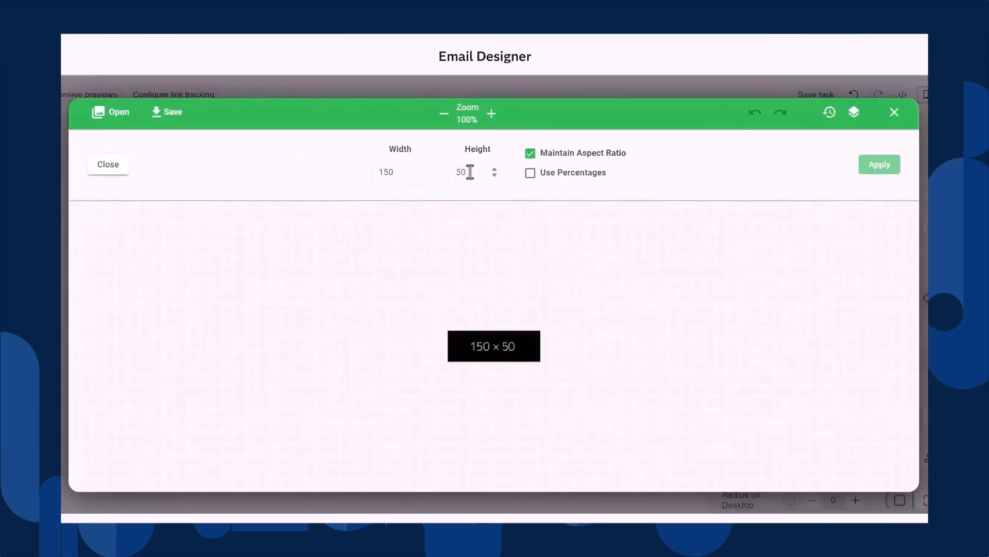
{"action": "left_click", "coordinate": [495, 170]}
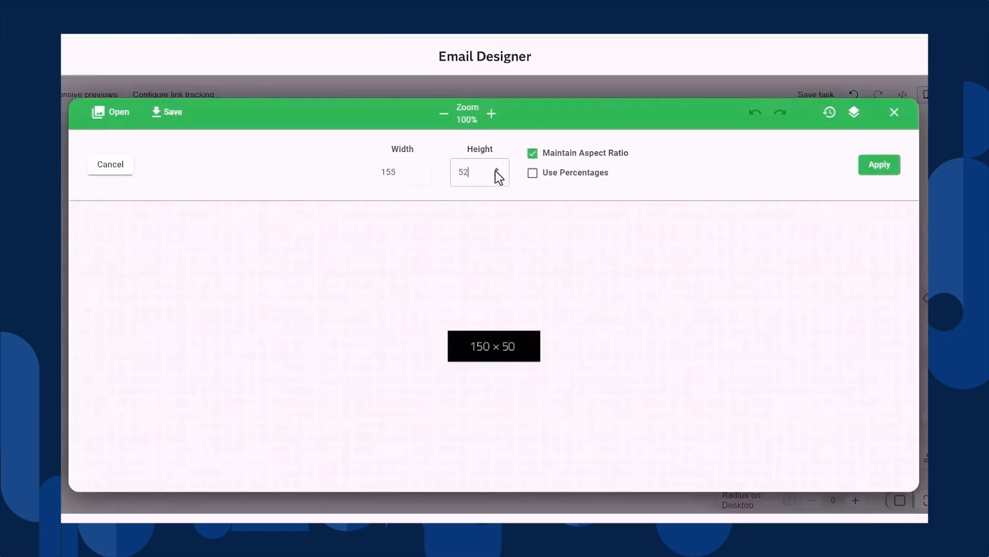
{"action": "left_click", "coordinate": [496, 169]}
{"action": "left_click", "coordinate": [496, 169]}
{"action": "left_click", "coordinate": [496, 169]}
{"action": "left_click", "coordinate": [497, 169]}
{"action": "left_click", "coordinate": [496, 169]}
{"action": "left_click", "coordinate": [878, 170]}
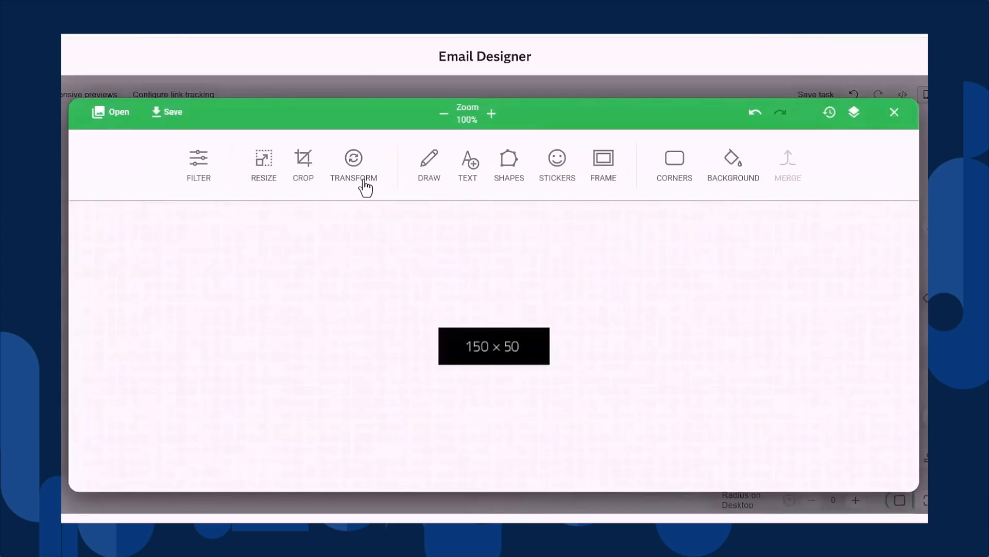
- Crop the placeholder image to a slightly narrowed 16:9 area around its centre
{"action": "left_click", "coordinate": [303, 176]}
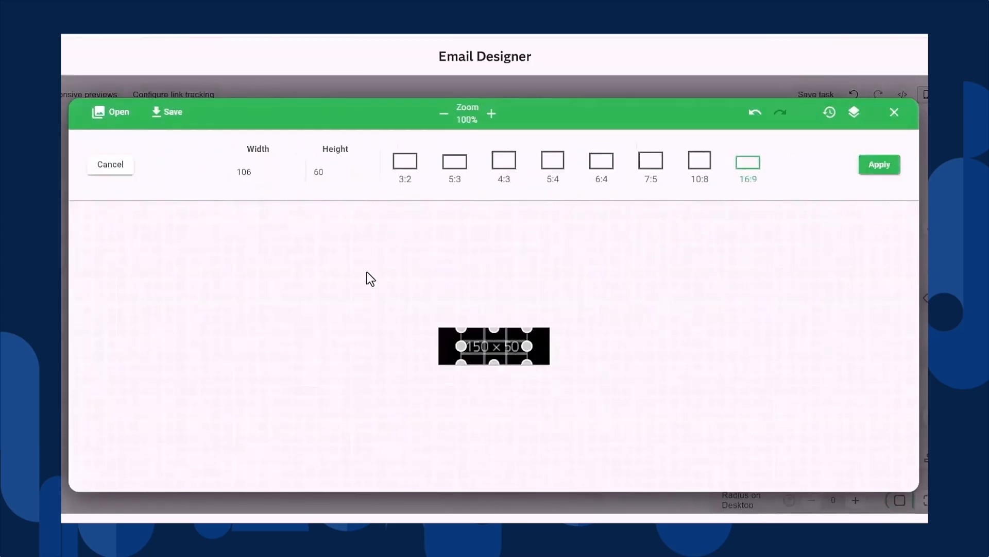
{"action": "mouse_move", "coordinate": [527, 346]}
{"action": "left_mouse_down"}
{"action": "mouse_move", "coordinate": [541, 345]}
{"action": "mouse_move", "coordinate": [523, 346]}
{"action": "left_mouse_up"}
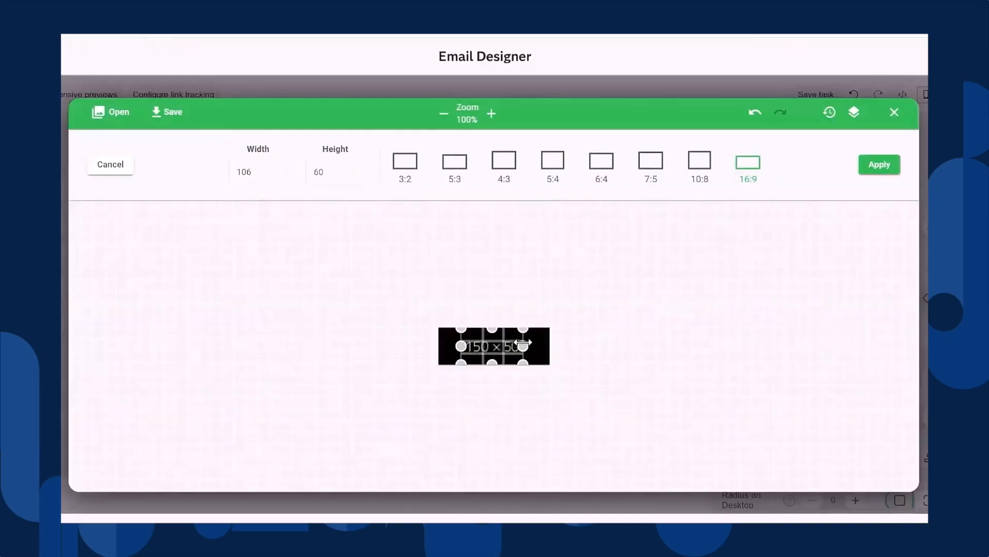
{"action": "left_click", "coordinate": [874, 168]}
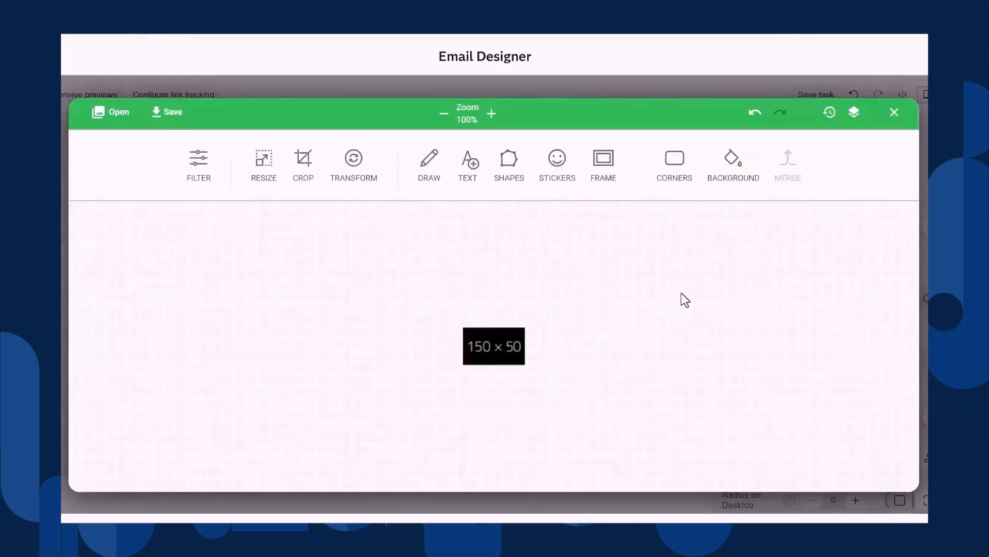
- Try a blue freehand brush stroke on the image, cancel it and close the image editor without saving
{"action": "left_click", "coordinate": [432, 165]}
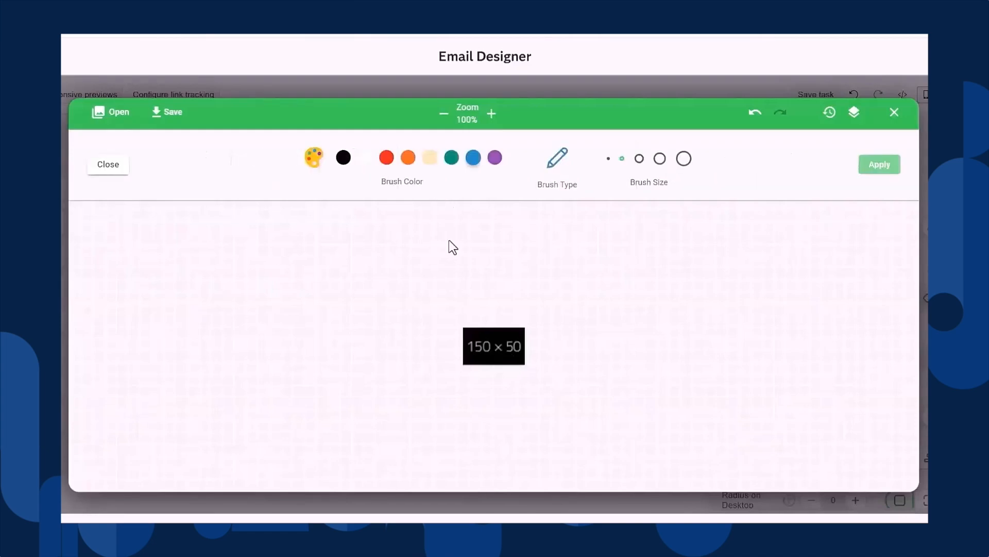
{"action": "left_click_drag", "start_coordinate": [475, 344], "coordinate": [494, 346]}
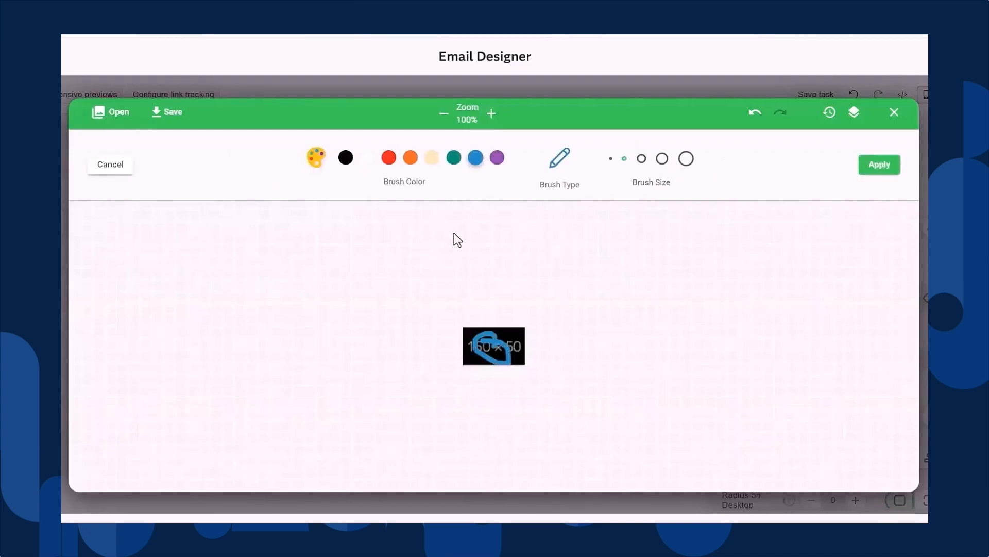
{"action": "left_click", "coordinate": [110, 164]}
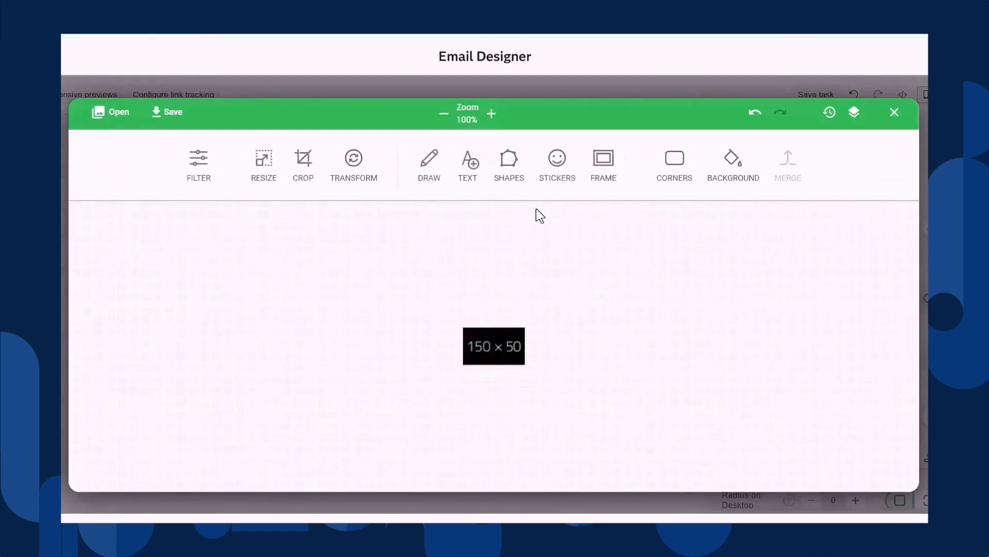
{"action": "left_click", "coordinate": [894, 111]}
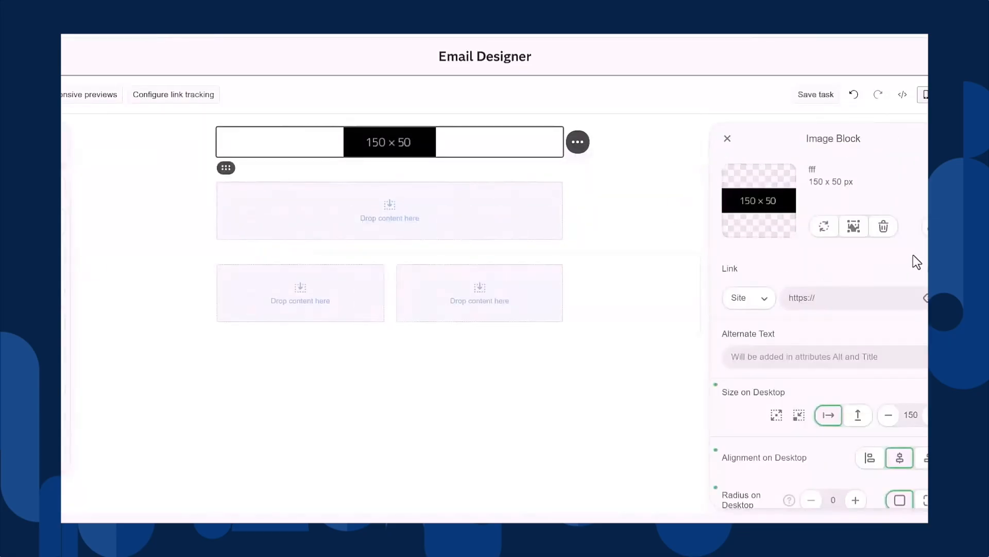
{"action": "scroll", "coordinate": [889, 259], "scroll_direction": "down", "scroll_amount": 2}
{"action": "scroll", "coordinate": [889, 244], "scroll_direction": "up", "scroll_amount": 2}
{"action": "left_click", "coordinate": [850, 298]}
{"action": "left_click", "coordinate": [854, 373]}
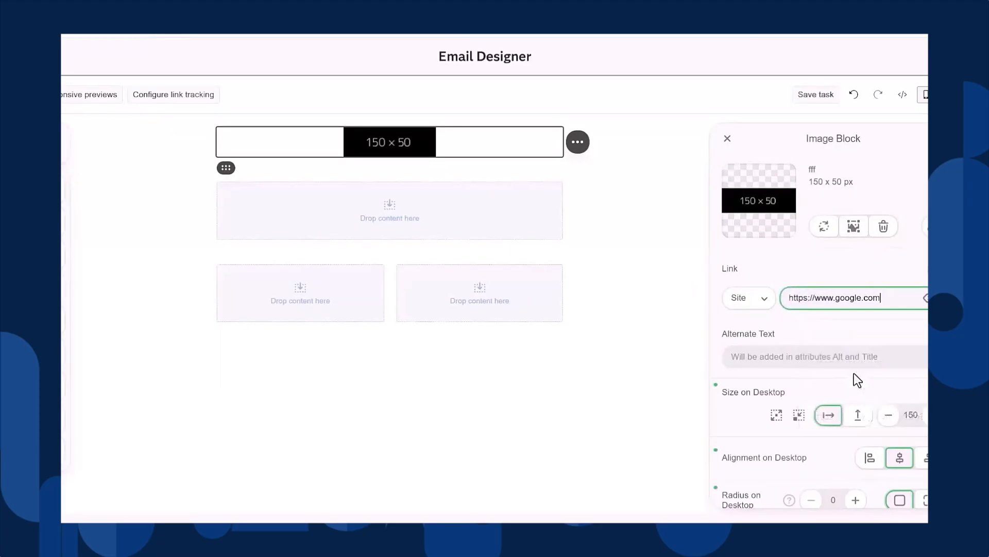
{"action": "left_click", "coordinate": [788, 357]}
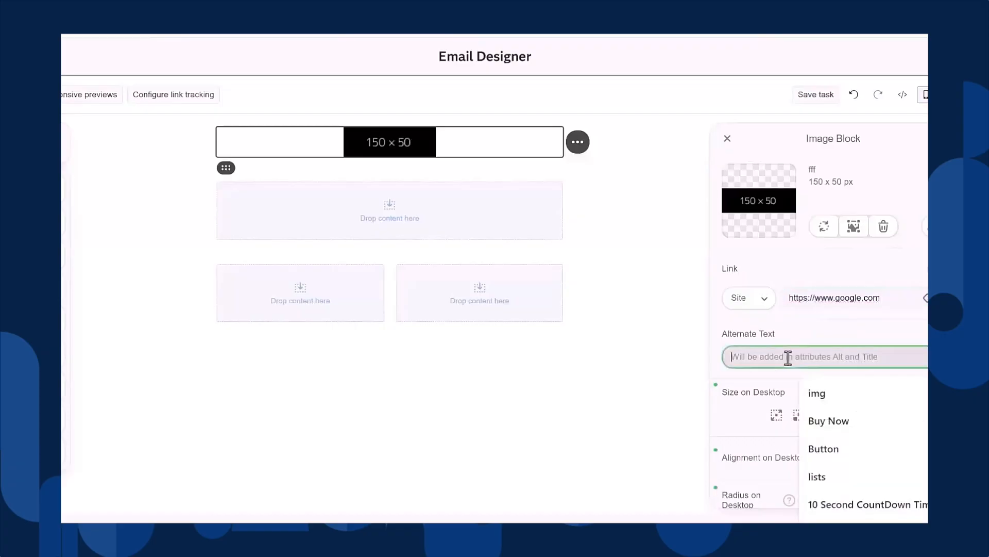
{"action": "left_click", "coordinate": [728, 404]}
- Try fitting the image to its container, restore its actual size and switch between height and width sizing
{"action": "scroll", "coordinate": [730, 413], "scroll_direction": "down", "scroll_amount": 2}
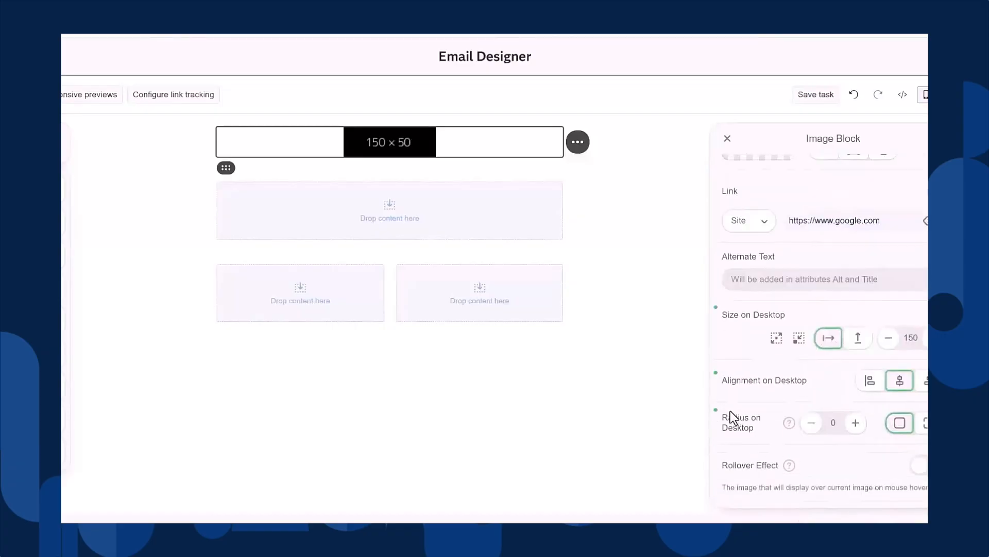
{"action": "left_click", "coordinate": [775, 340]}
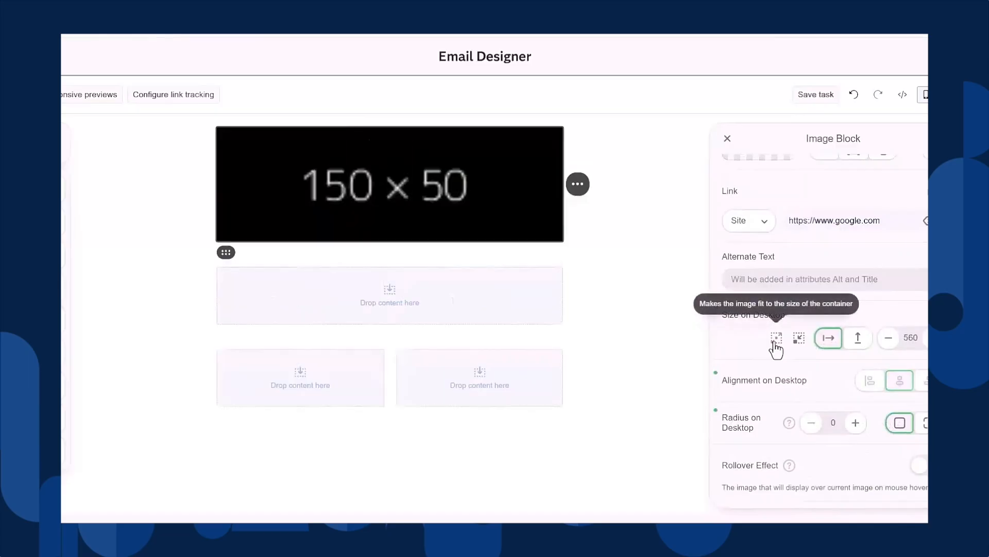
{"action": "left_click", "coordinate": [775, 341]}
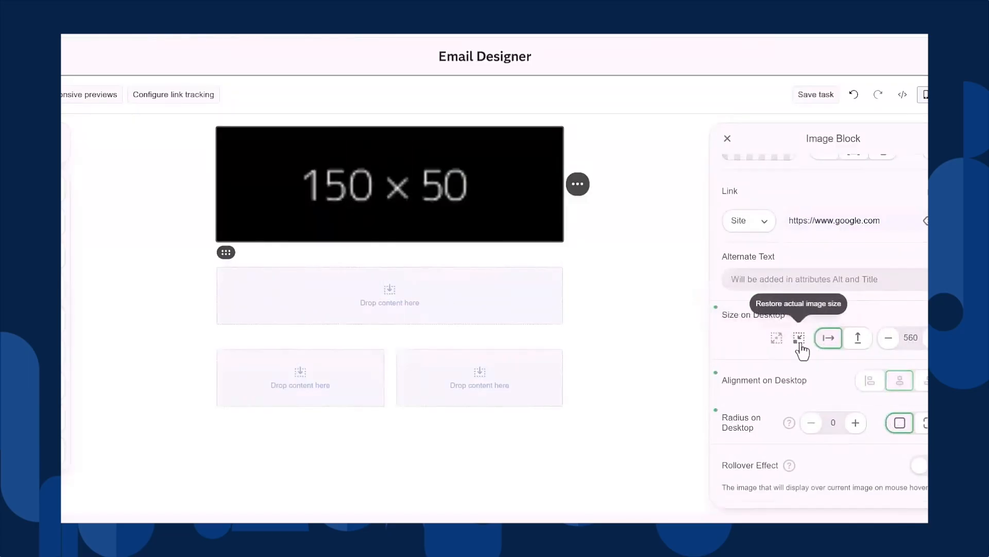
{"action": "left_click", "coordinate": [799, 339]}
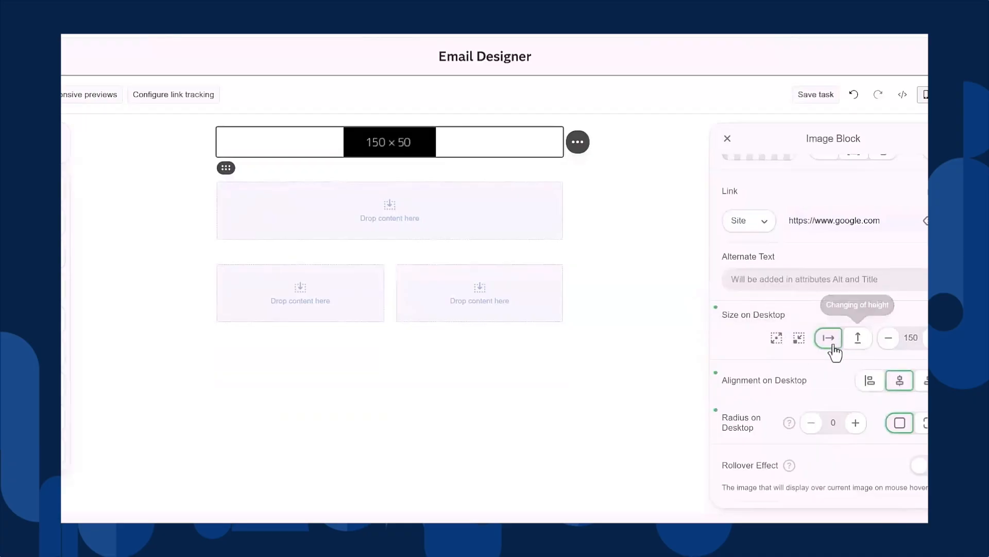
{"action": "left_click", "coordinate": [858, 341]}
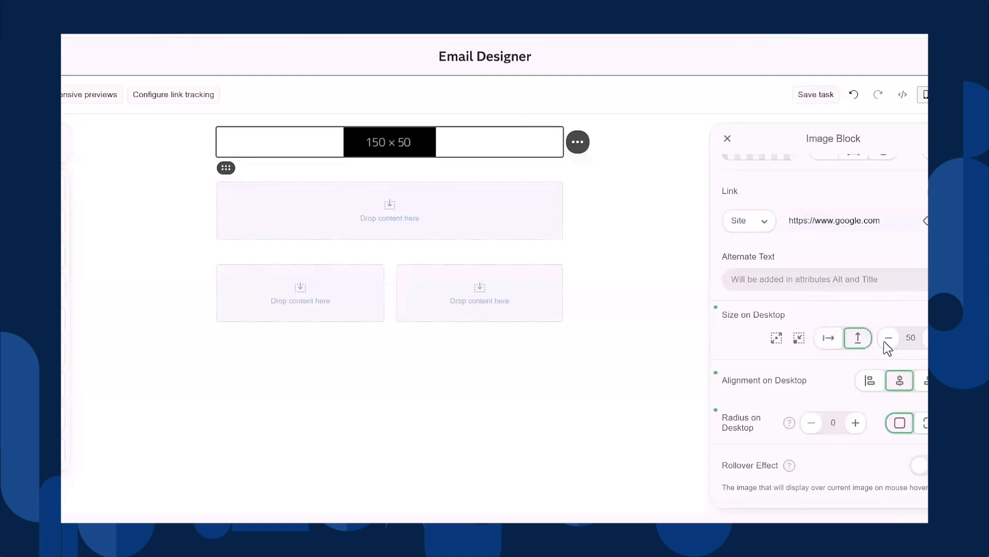
{"action": "left_click", "coordinate": [831, 341]}
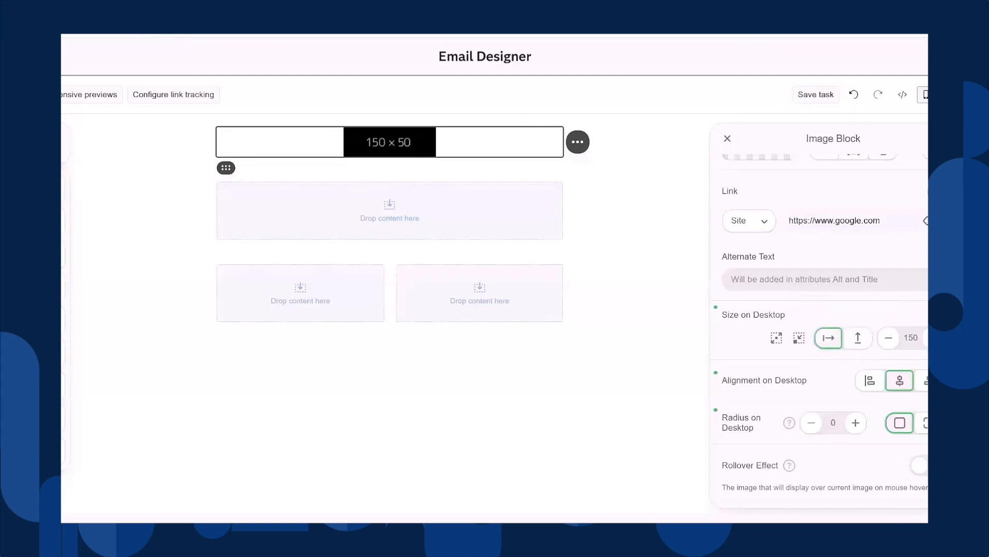
- Try the left and right desktop alignments for the image and return it to centre alignment
{"action": "left_click", "coordinate": [777, 388]}
{"action": "left_click", "coordinate": [871, 384]}
{"action": "left_click", "coordinate": [924, 383]}
{"action": "left_click", "coordinate": [900, 382]}
- Enable the Rollover Effect with an external 150x50 dummyimage.com image that has a white background and black text
{"action": "scroll", "coordinate": [743, 427], "scroll_direction": "down", "scroll_amount": 2}
{"action": "left_click_drag", "start_coordinate": [726, 392], "coordinate": [768, 393]}
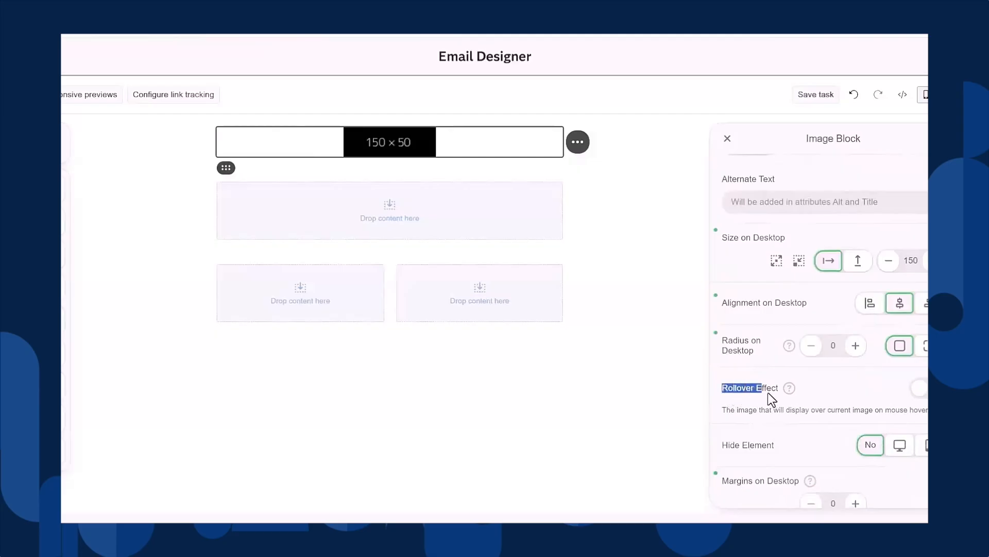
{"action": "left_click", "coordinate": [886, 410]}
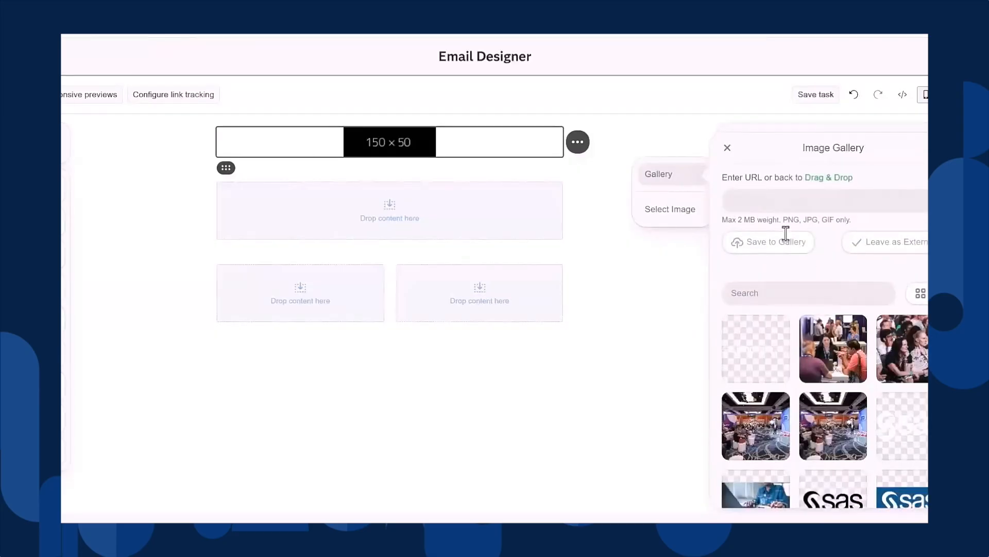
{"action": "scroll", "coordinate": [835, 347], "scroll_direction": "down", "scroll_amount": 5}
{"action": "scroll", "coordinate": [837, 346], "scroll_direction": "up", "scroll_amount": 5}
{"action": "left_click", "coordinate": [790, 207]}
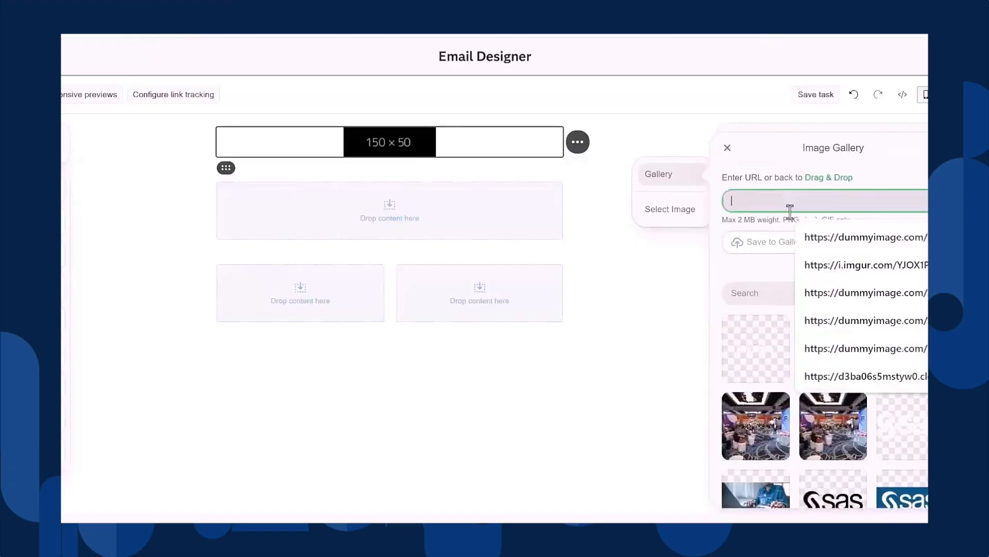
{"action": "left_click", "coordinate": [858, 238]}
{"action": "left_click", "coordinate": [838, 201]}
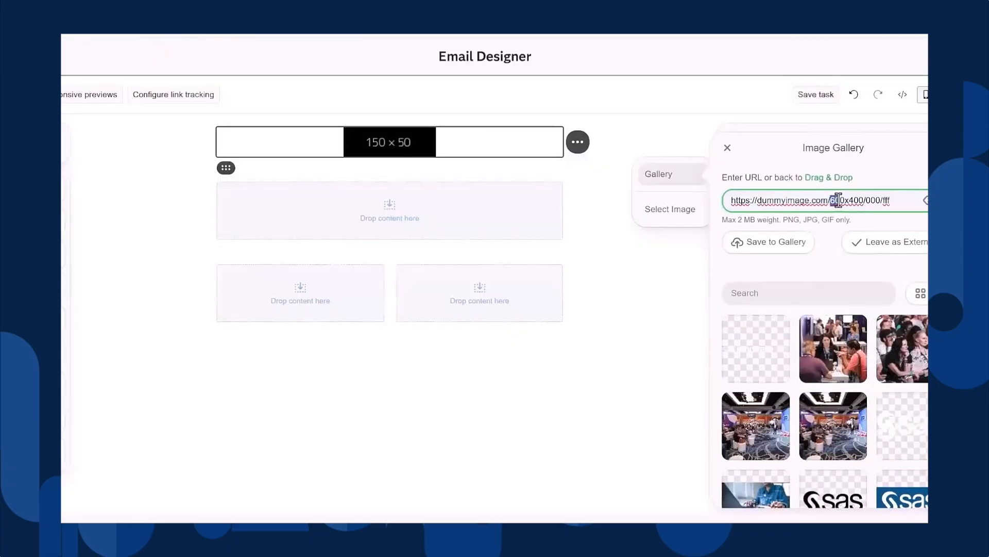
{"action": "type", "text": "15"}
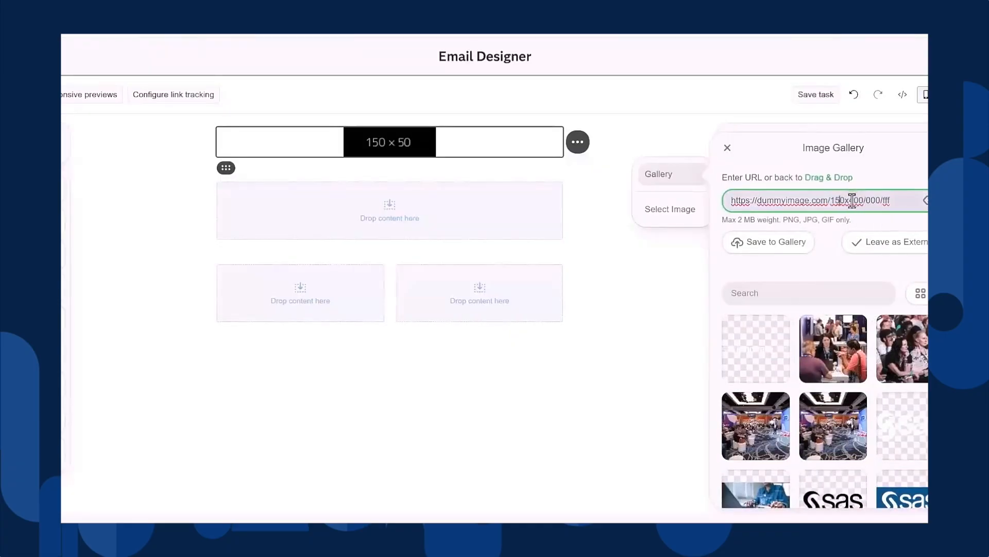
{"action": "left_click_drag", "start_coordinate": [849, 200], "coordinate": [870, 202]}
{"action": "type", "text": "50/fff"}
{"action": "left_click", "coordinate": [879, 236]}
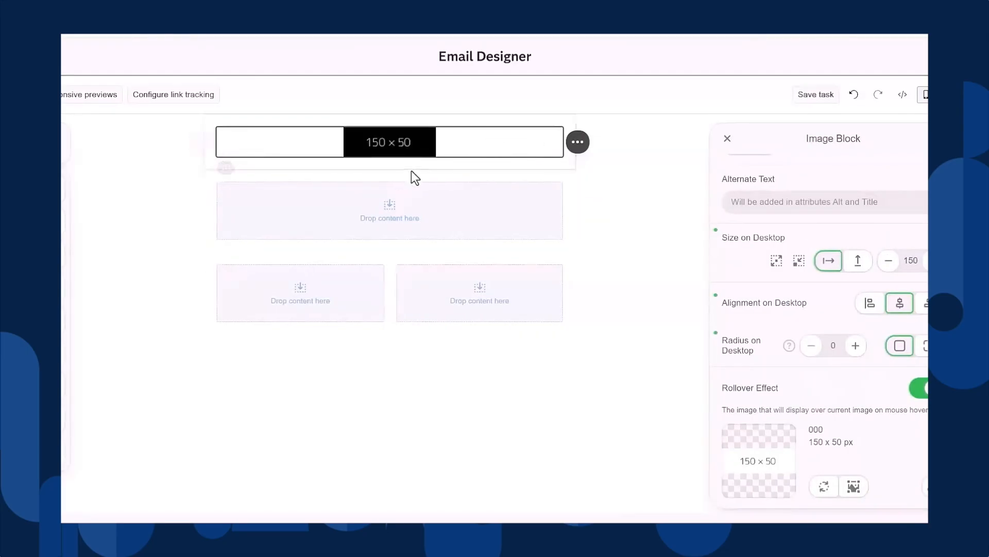
- Try hiding the image block on mobile and on desktop, leaving Hide Element set to desktop
{"action": "scroll", "coordinate": [800, 320], "scroll_direction": "down", "scroll_amount": 5}
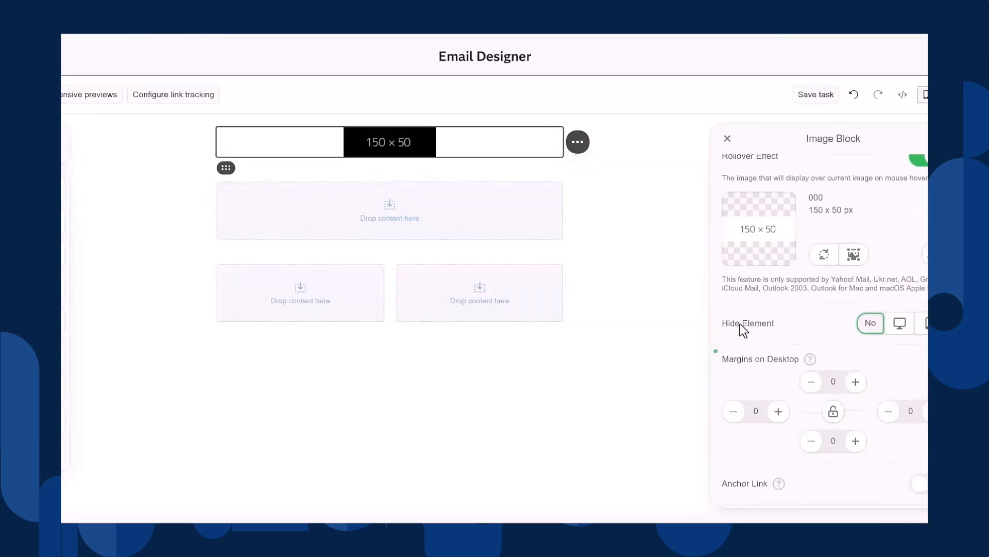
{"action": "left_click", "coordinate": [768, 323]}
{"action": "left_click", "coordinate": [897, 330]}
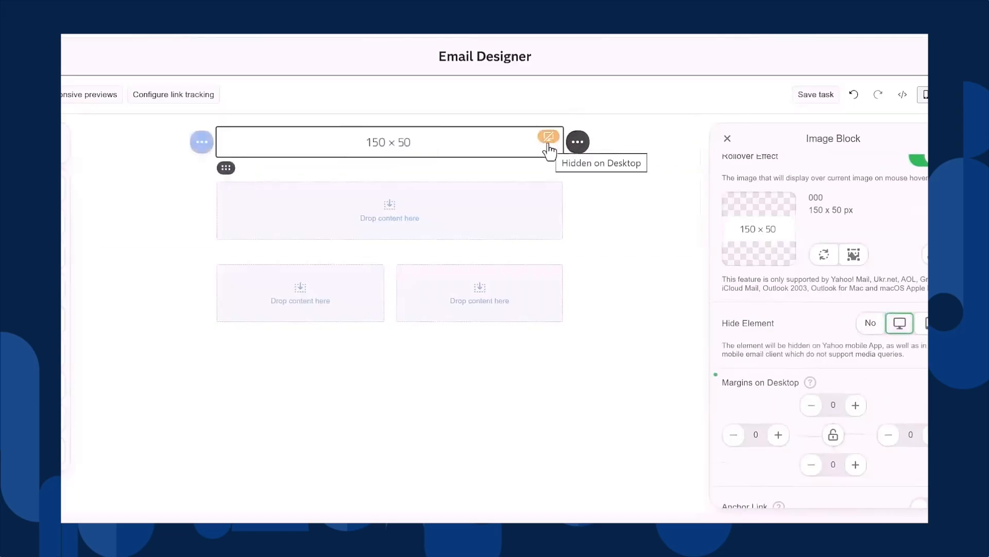
{"action": "left_click", "coordinate": [925, 324]}
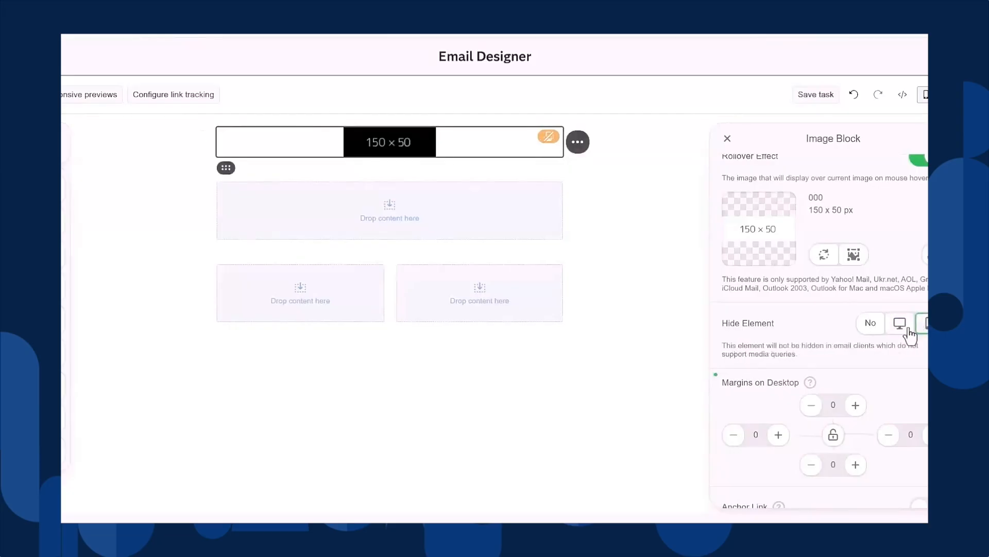
{"action": "left_click", "coordinate": [898, 329]}
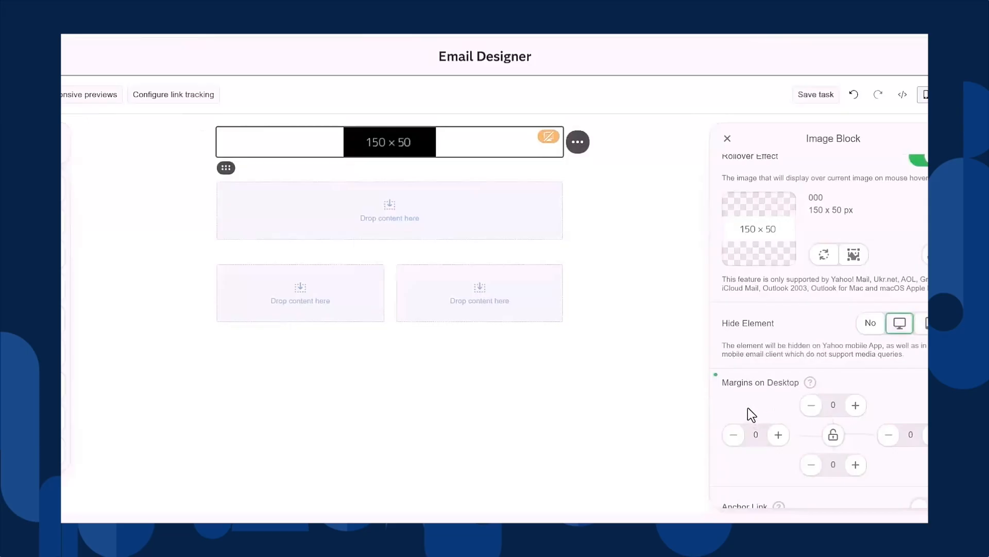
- Try a top desktop margin of 5 on the image block and reset it to 0
{"action": "scroll", "coordinate": [747, 391], "scroll_direction": "down", "scroll_amount": 3}
{"action": "scroll", "coordinate": [749, 358], "scroll_direction": "down", "scroll_amount": 3}
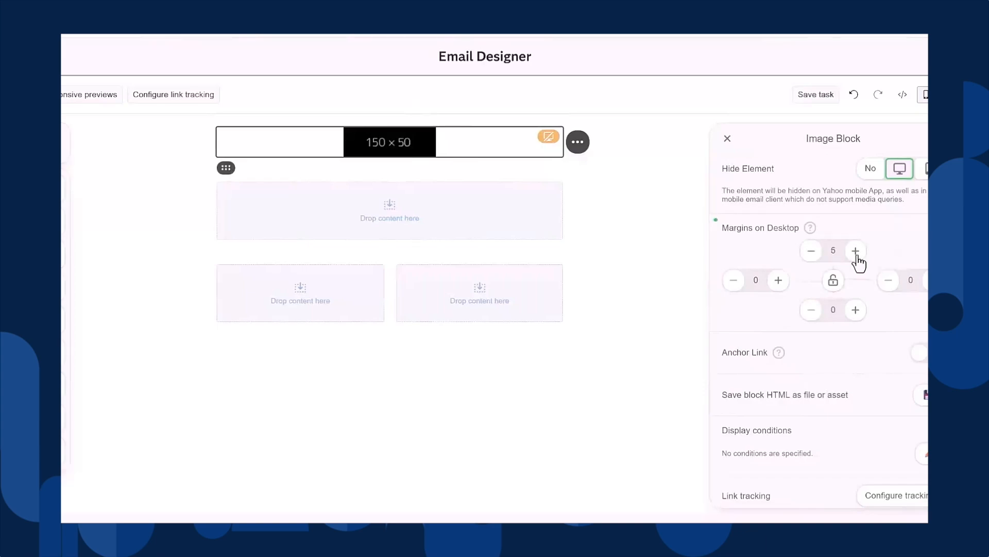
{"action": "left_click", "coordinate": [812, 254]}
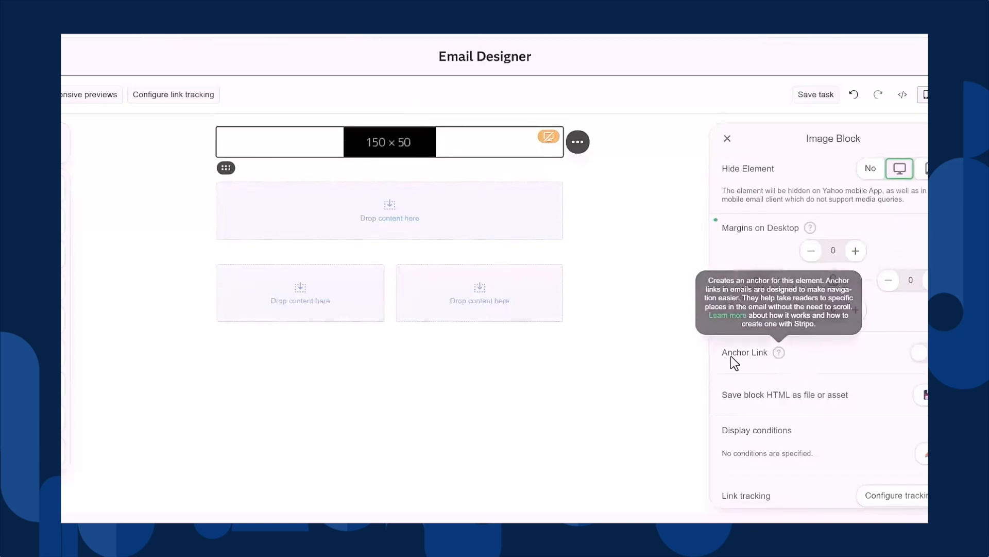
- Enable an anchor link on the image block and name the anchor Logo_link
{"action": "left_click", "coordinate": [769, 360]}
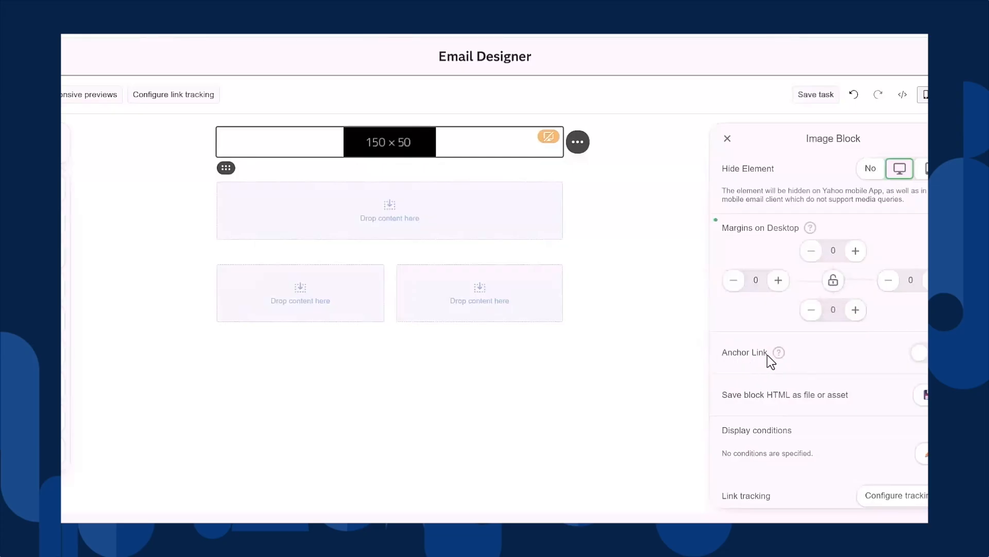
{"action": "left_click", "coordinate": [918, 357]}
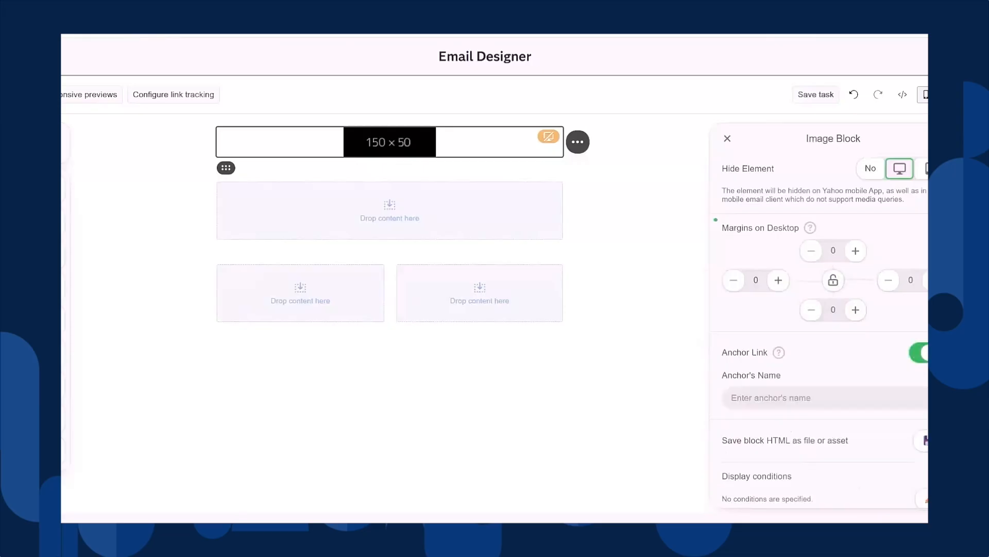
{"action": "left_click", "coordinate": [752, 400]}
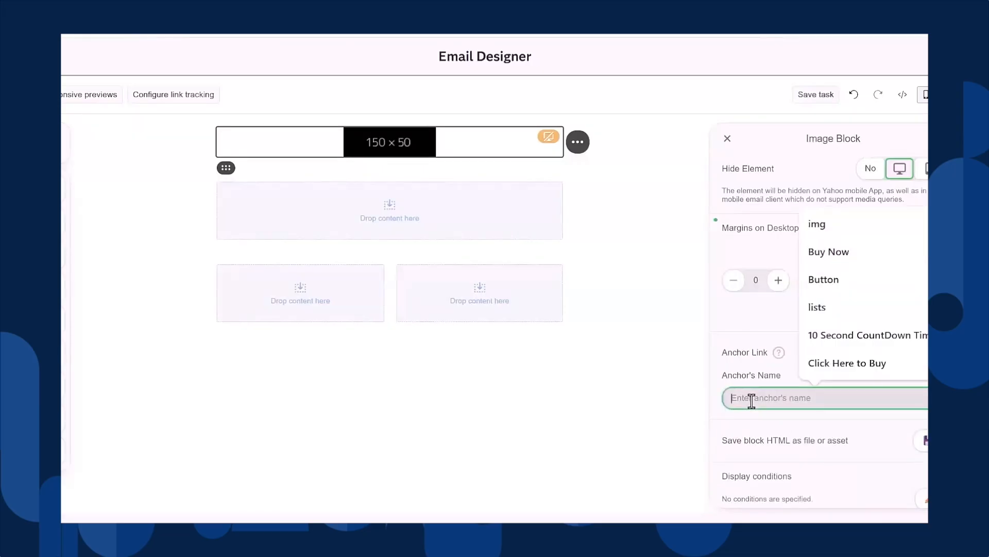
{"action": "type", "text": "Logo_ link"}
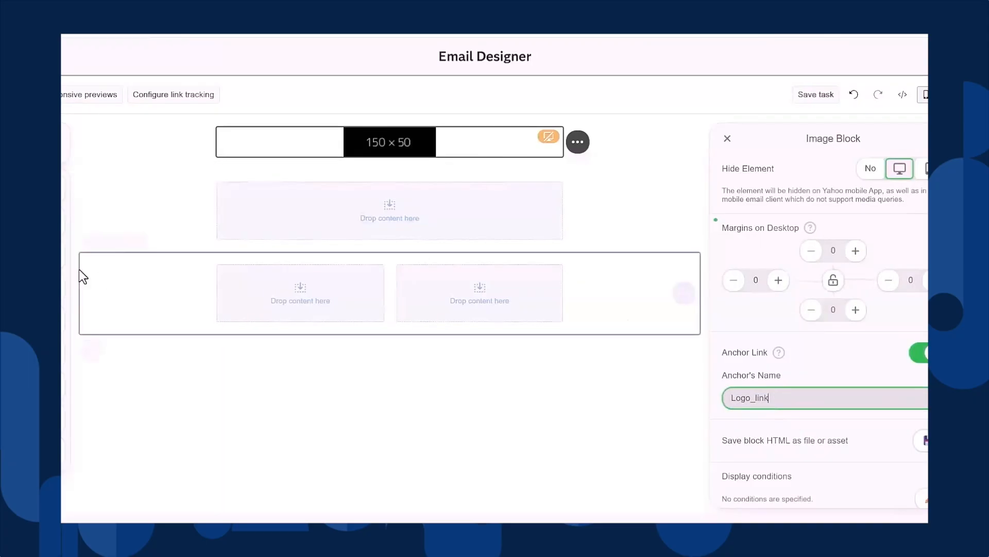
- Try linking a new button block below the image to the #Logo_link anchor, and delete the button block
{"action": "left_click_drag", "start_coordinate": [63, 249], "coordinate": [309, 208]}
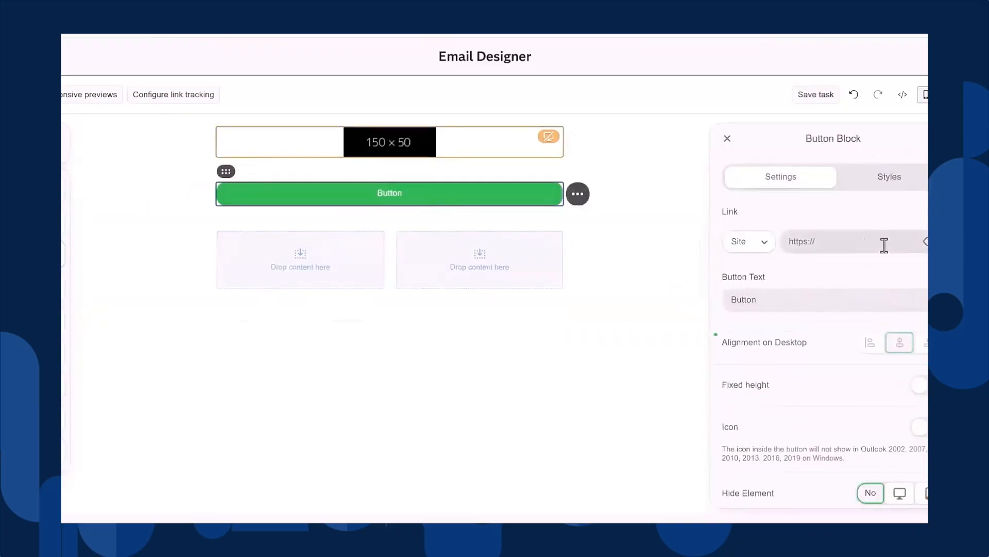
{"action": "left_click", "coordinate": [771, 245]}
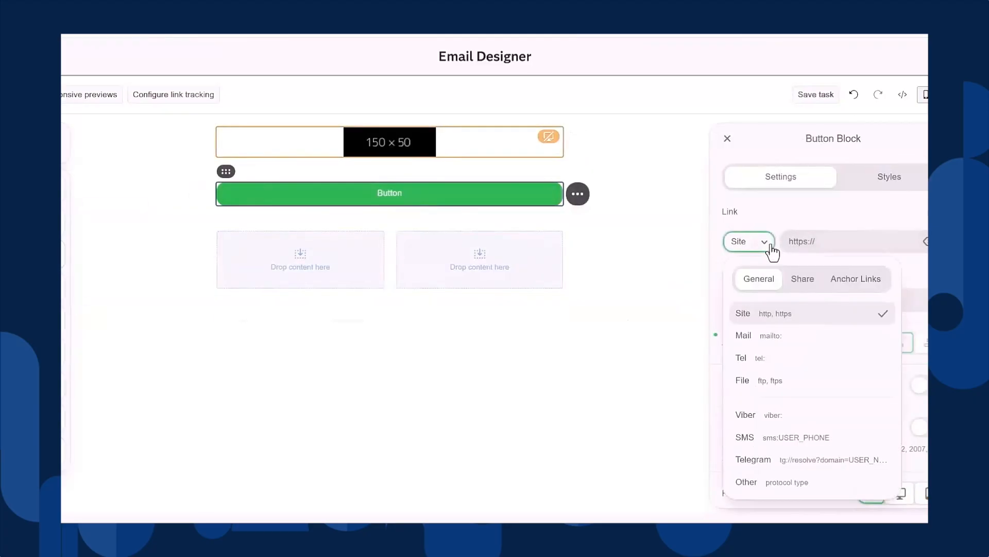
{"action": "left_click", "coordinate": [856, 281]}
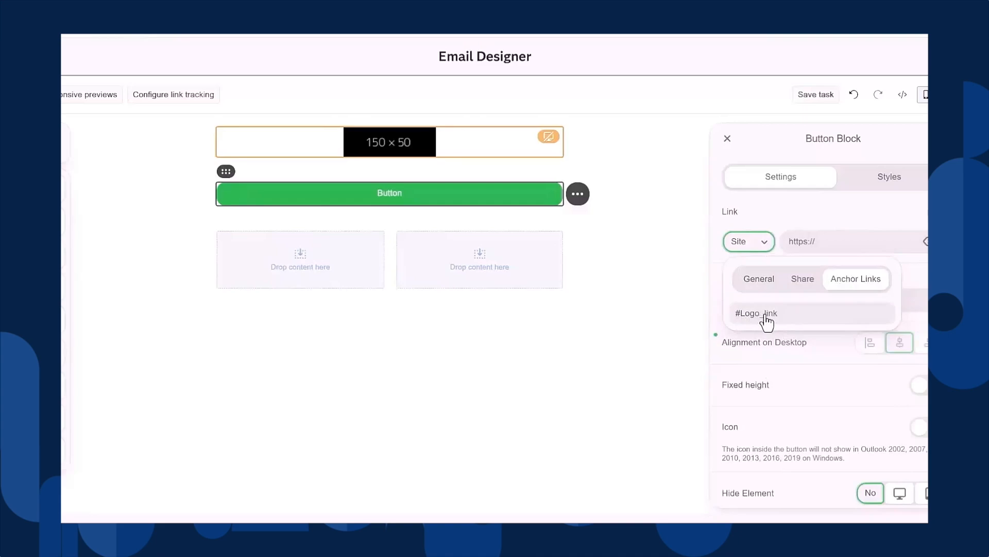
{"action": "left_click", "coordinate": [767, 320]}
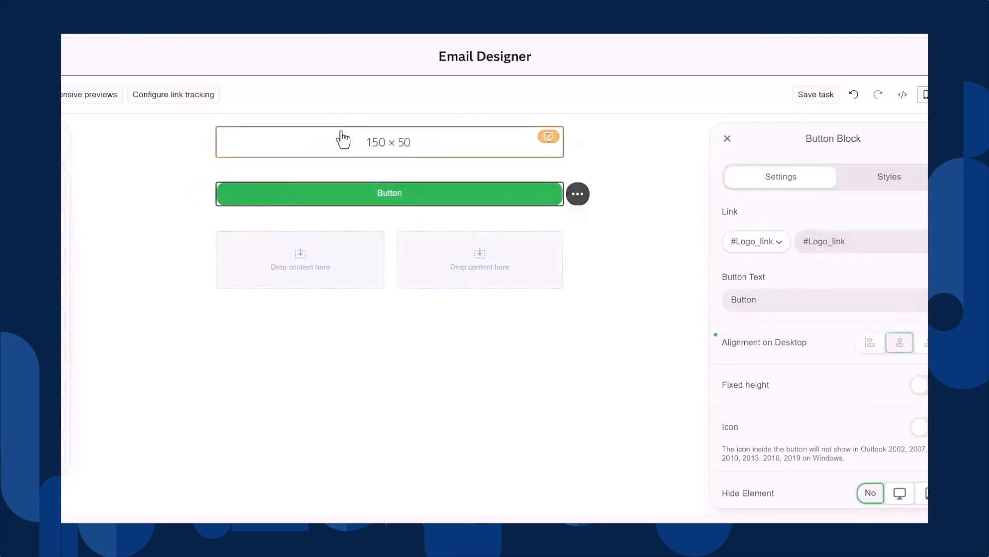
{"action": "mouse_move", "coordinate": [578, 191]}
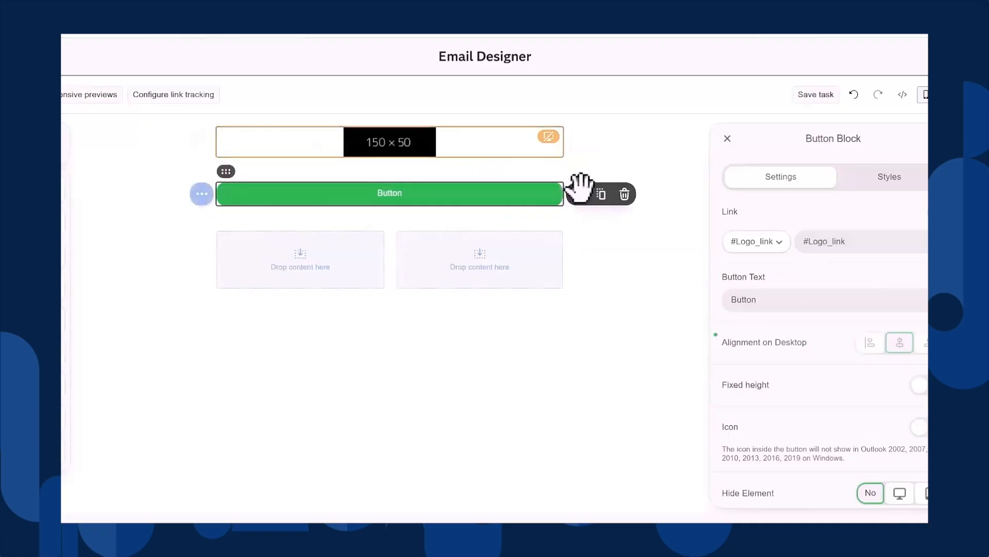
{"action": "left_click", "coordinate": [625, 204]}
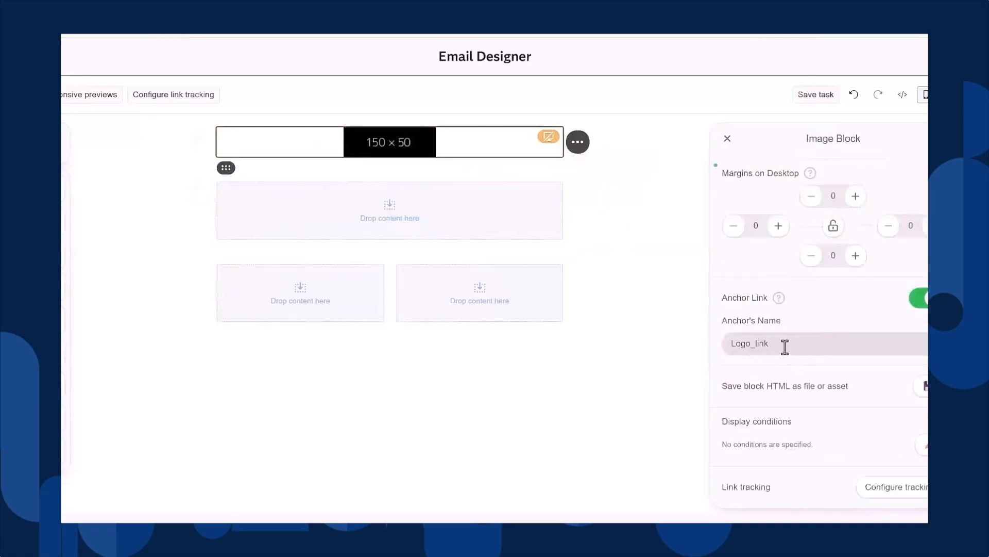
- Examine the HTML File and Asset options for saving the image block's HTML, and cancel without saving
{"action": "left_click", "coordinate": [922, 387]}
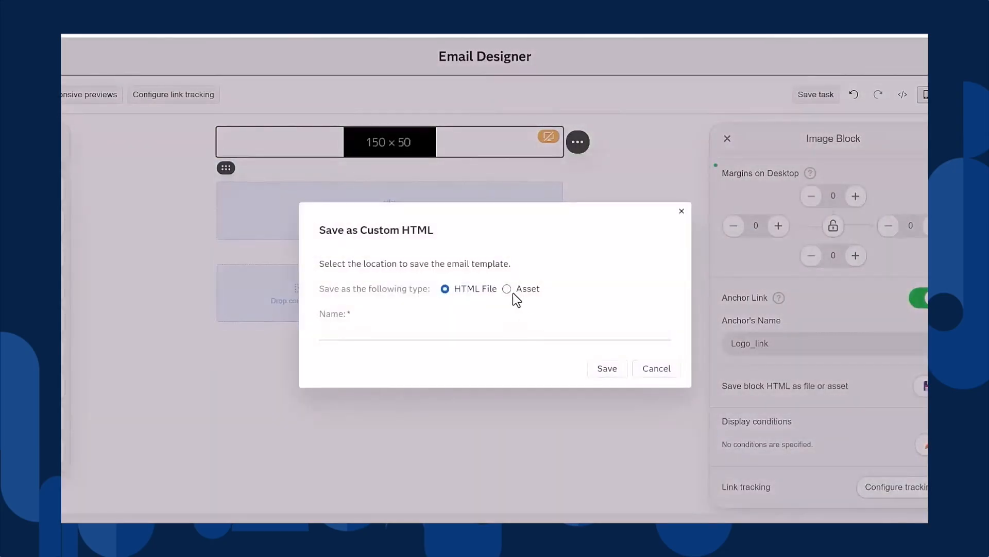
{"action": "left_click", "coordinate": [507, 289]}
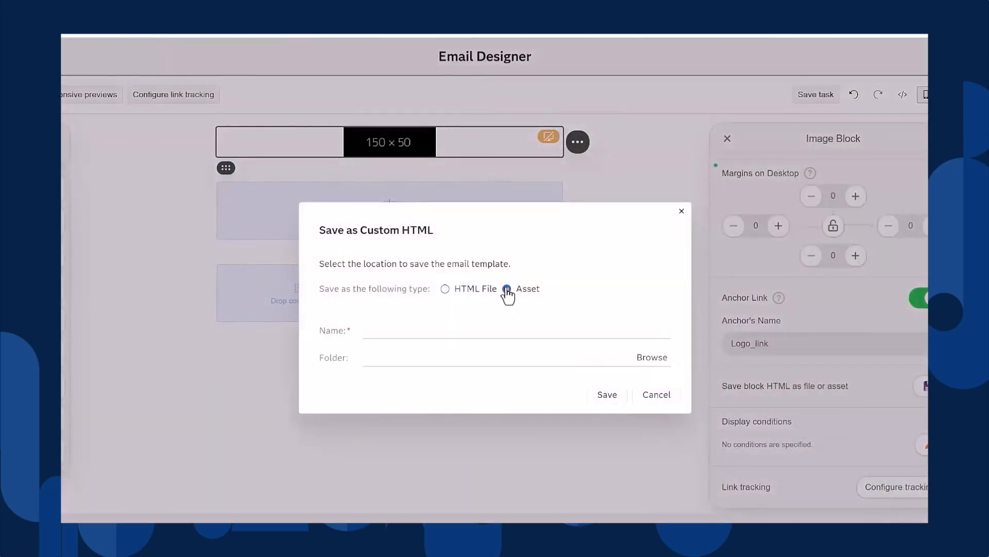
{"action": "left_click", "coordinate": [443, 290]}
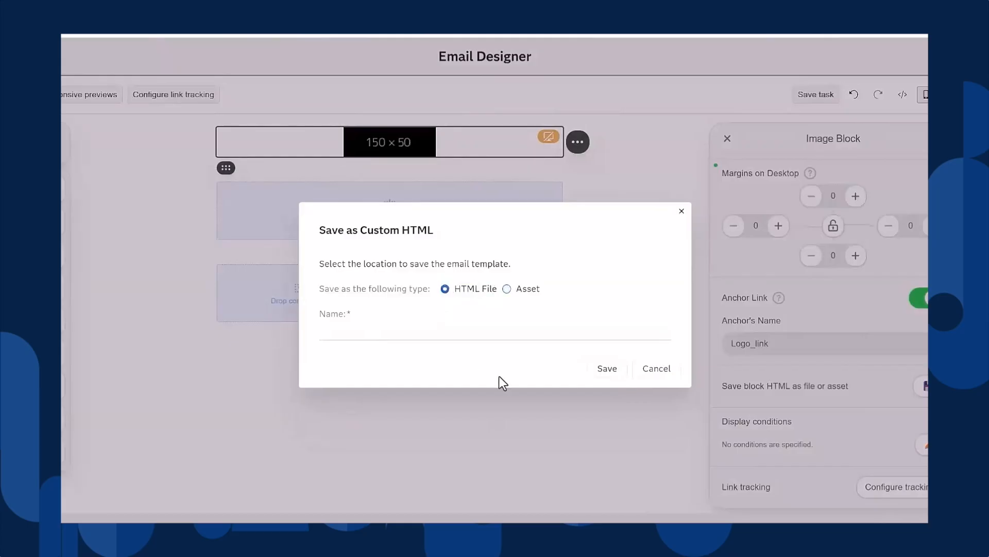
{"action": "left_click", "coordinate": [657, 369]}
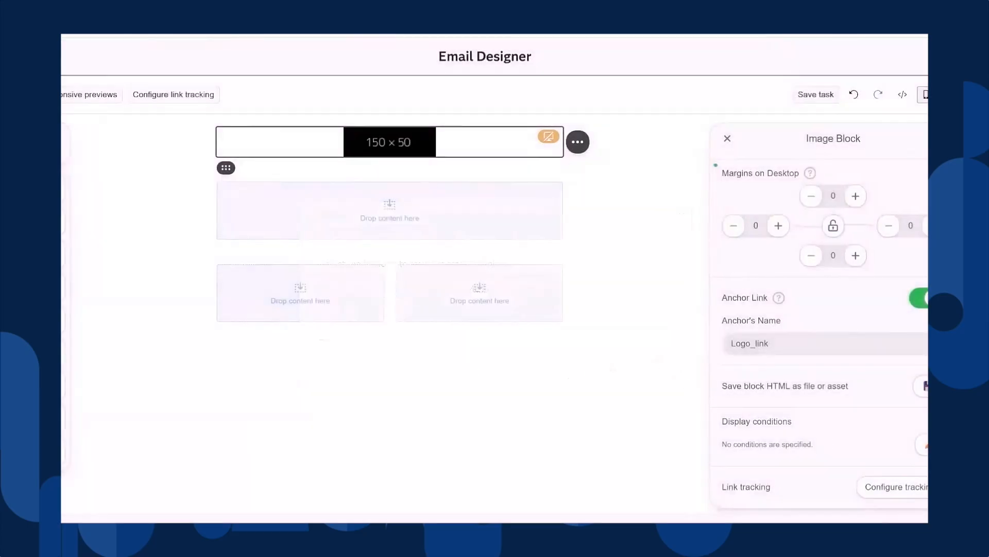
- Set the image block to display for users matching all conditions, and add Age from Customer Data as the criterion
{"action": "left_click", "coordinate": [855, 442]}
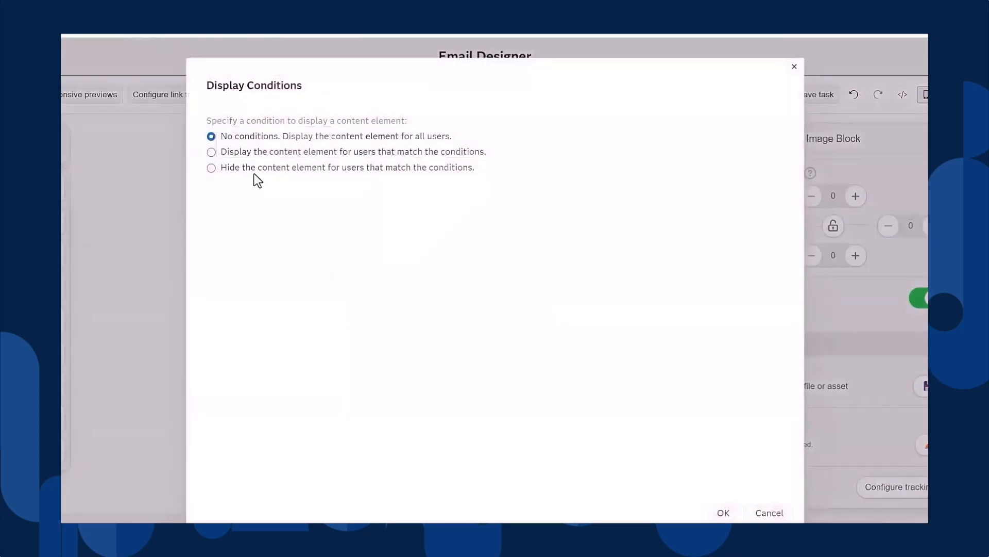
{"action": "left_click", "coordinate": [238, 155]}
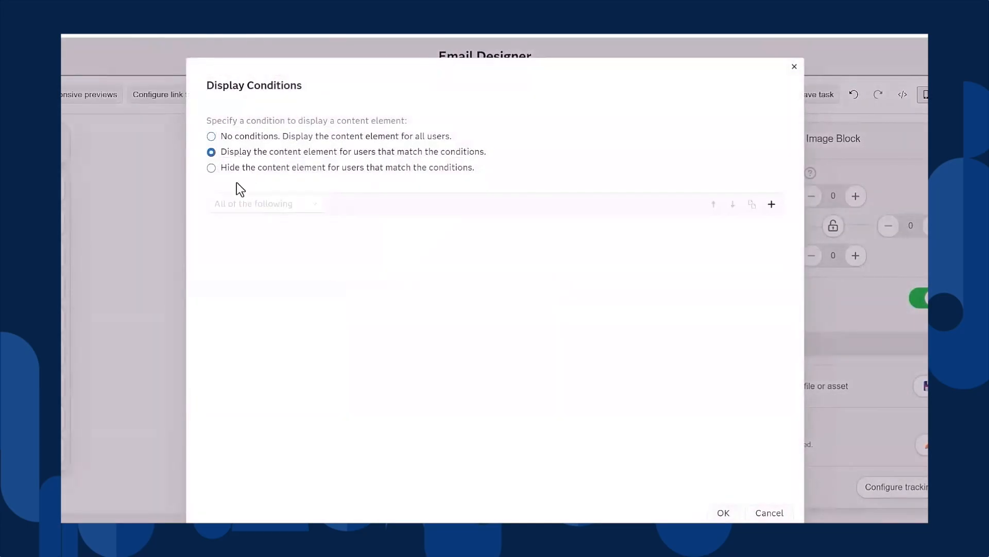
{"action": "left_click", "coordinate": [771, 204]}
{"action": "left_click", "coordinate": [542, 232]}
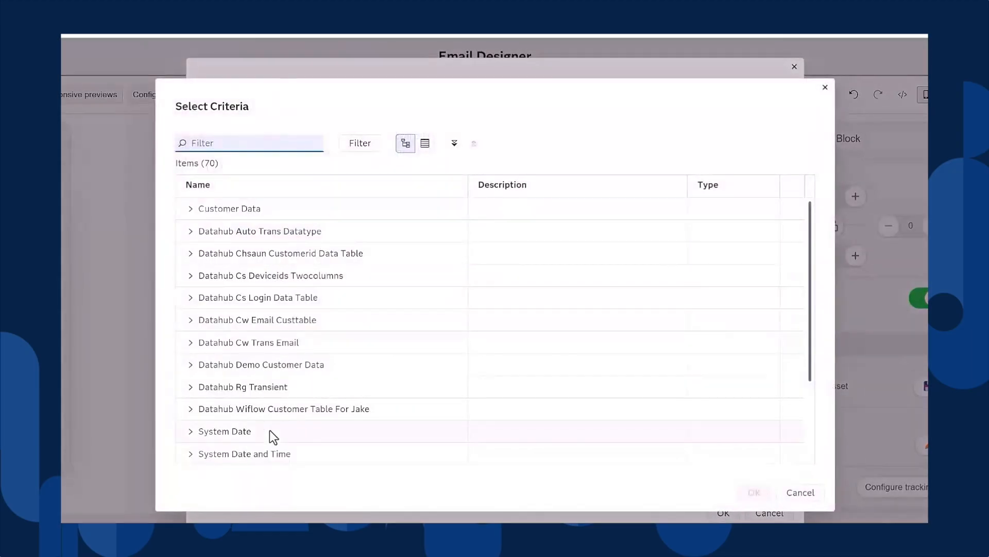
{"action": "scroll", "coordinate": [270, 428], "scroll_direction": "down", "scroll_amount": 3}
{"action": "scroll", "coordinate": [270, 426], "scroll_direction": "up", "scroll_amount": 3}
{"action": "left_click", "coordinate": [192, 210]}
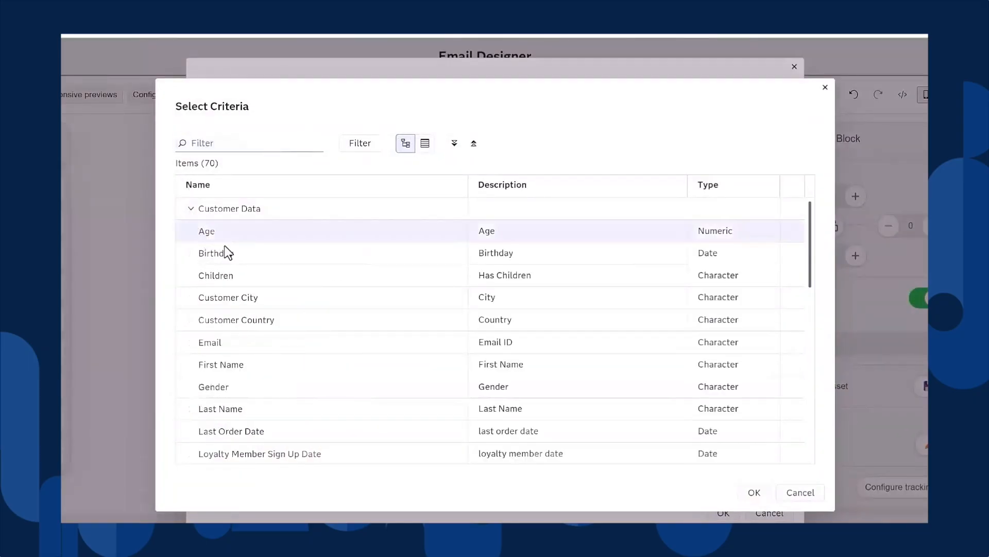
{"action": "left_click", "coordinate": [754, 492]}
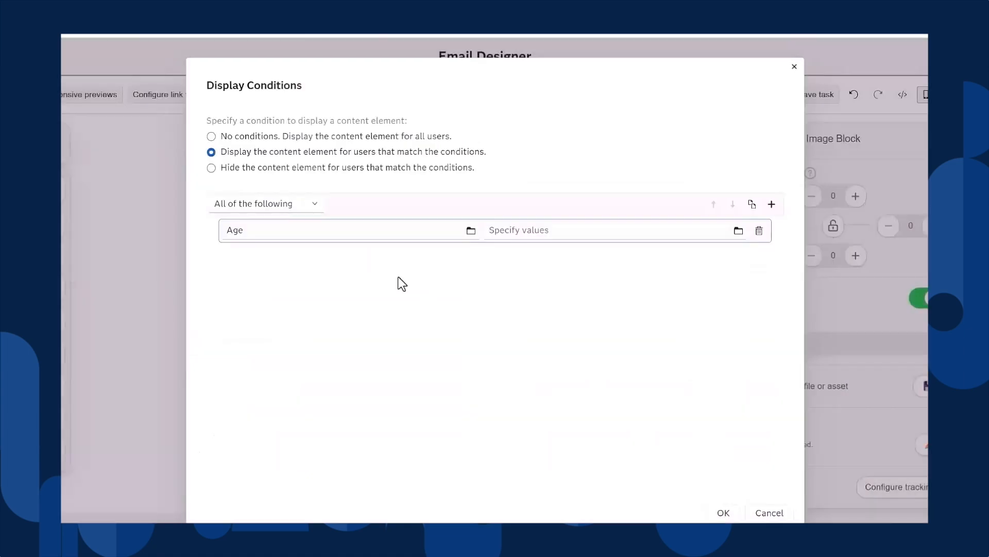
- Set the Age criterion to equal 20 and apply the display condition to the image block
{"action": "left_click", "coordinate": [502, 230]}
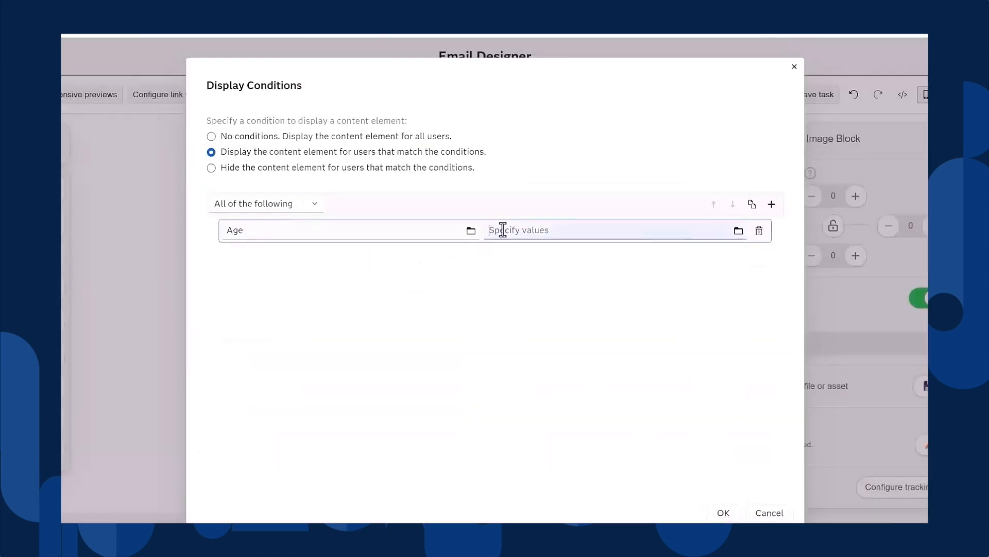
{"action": "left_click", "coordinate": [738, 233]}
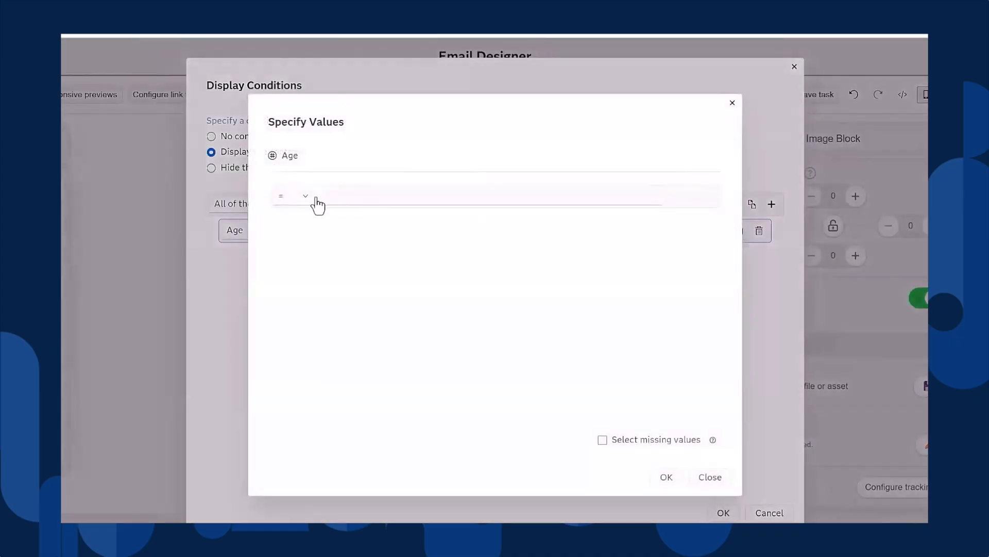
{"action": "left_click", "coordinate": [345, 201]}
{"action": "type", "text": "20"}
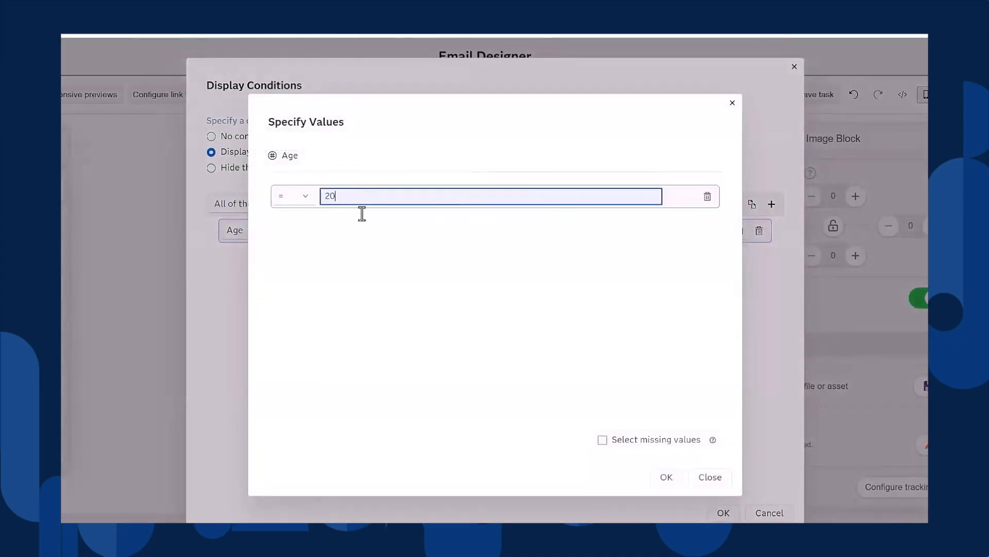
{"action": "left_click", "coordinate": [666, 477]}
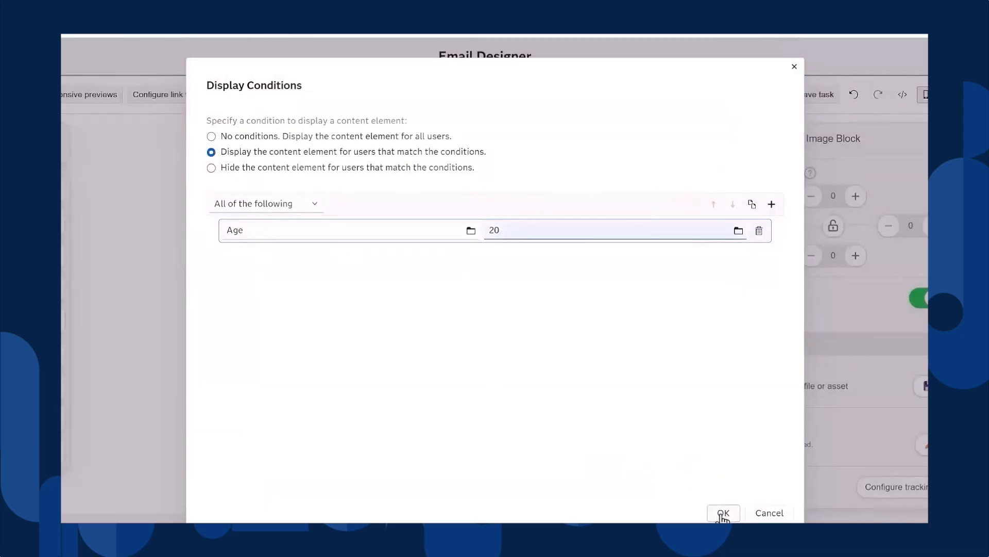
{"action": "left_click", "coordinate": [723, 513]}
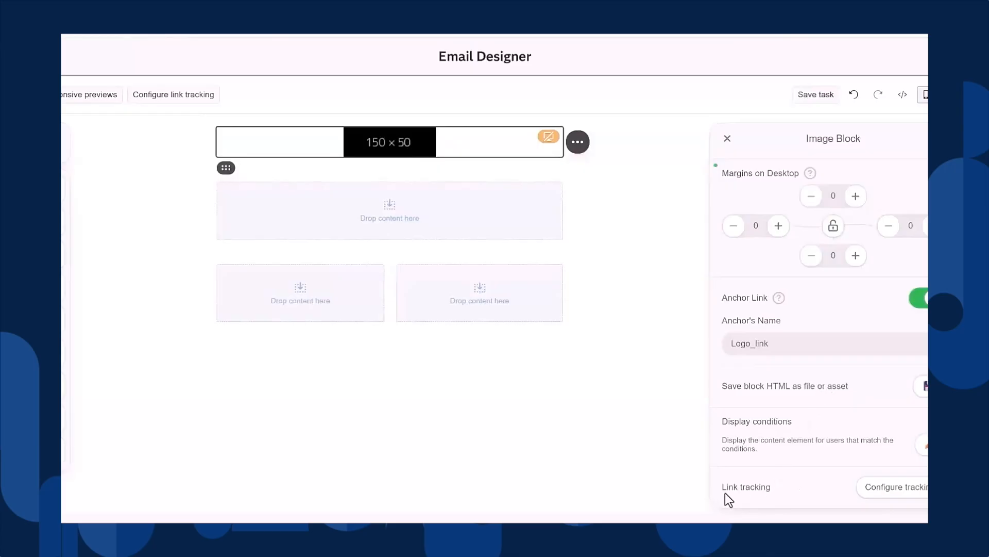
- Try individual tracking for the image's link, look at its Link Name and Group fields, and cancel the tracking setup
{"action": "left_click", "coordinate": [893, 496]}
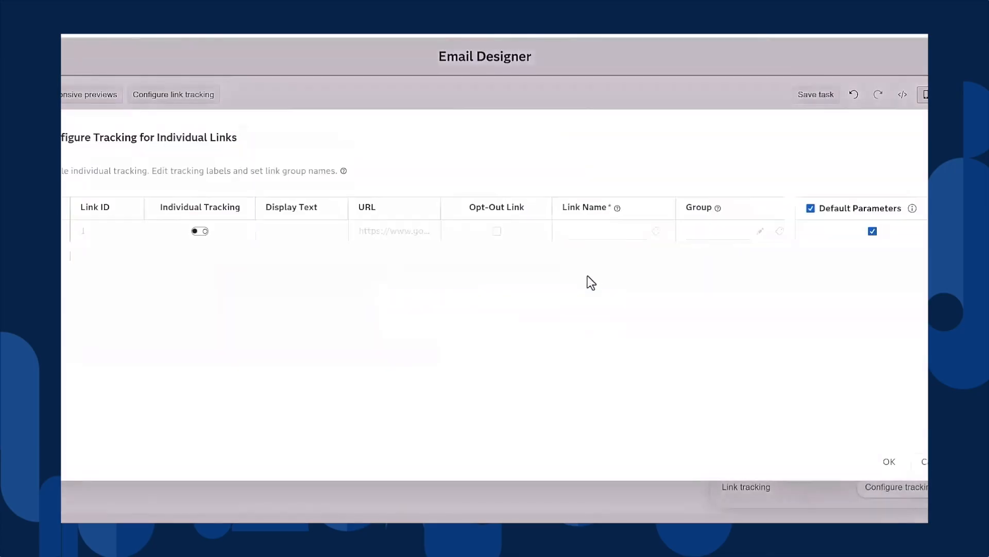
{"action": "left_click", "coordinate": [199, 231]}
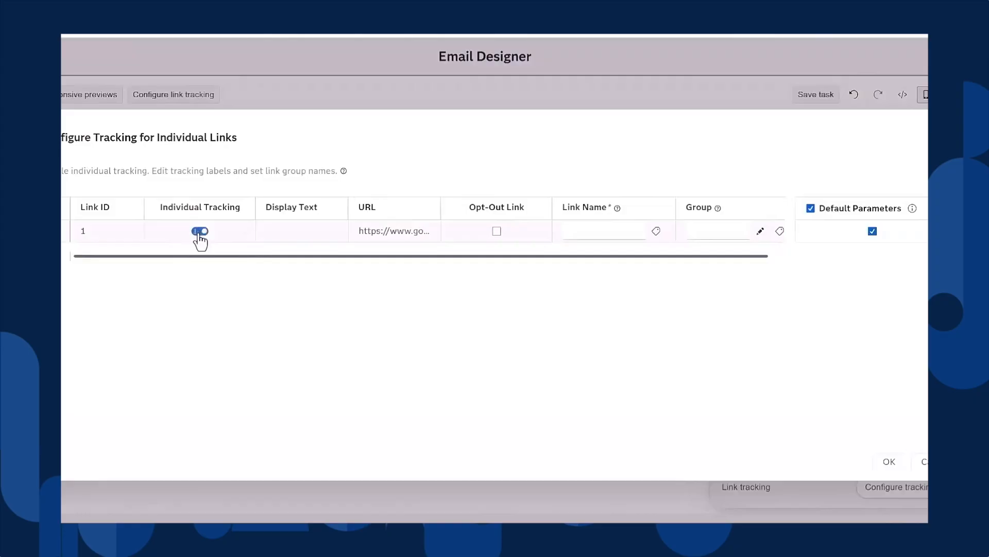
{"action": "left_click", "coordinate": [587, 227]}
{"action": "left_click", "coordinate": [709, 227]}
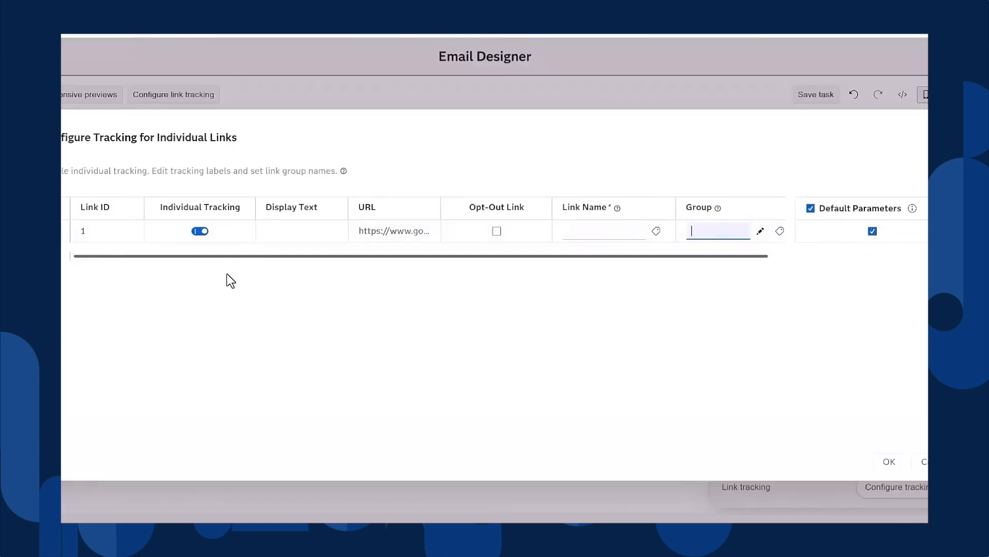
{"action": "left_click", "coordinate": [922, 461]}
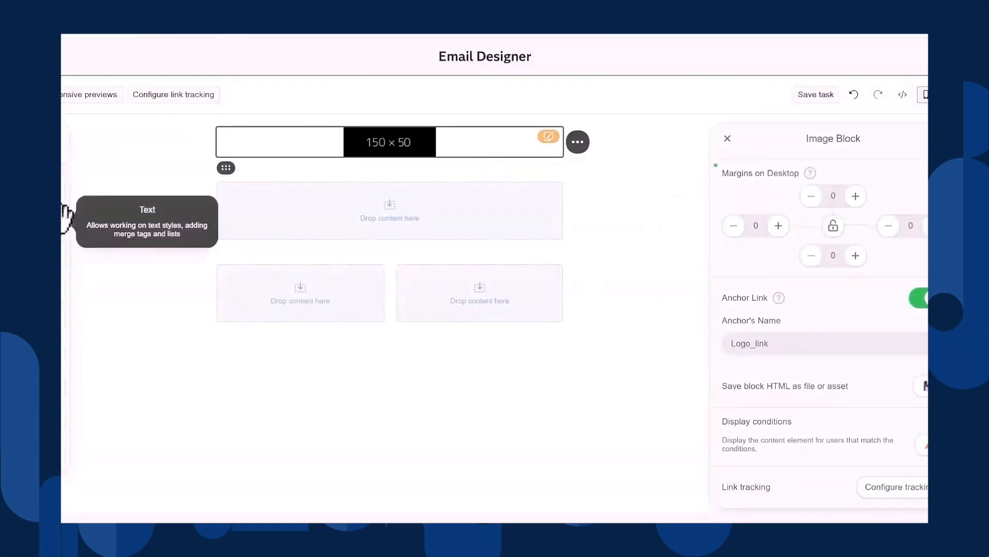
- Add a text block below the image, try paragraph styles H6, H5, H4 and H3 on its text, and return it to P
{"action": "left_click_drag", "start_coordinate": [66, 216], "coordinate": [309, 199]}
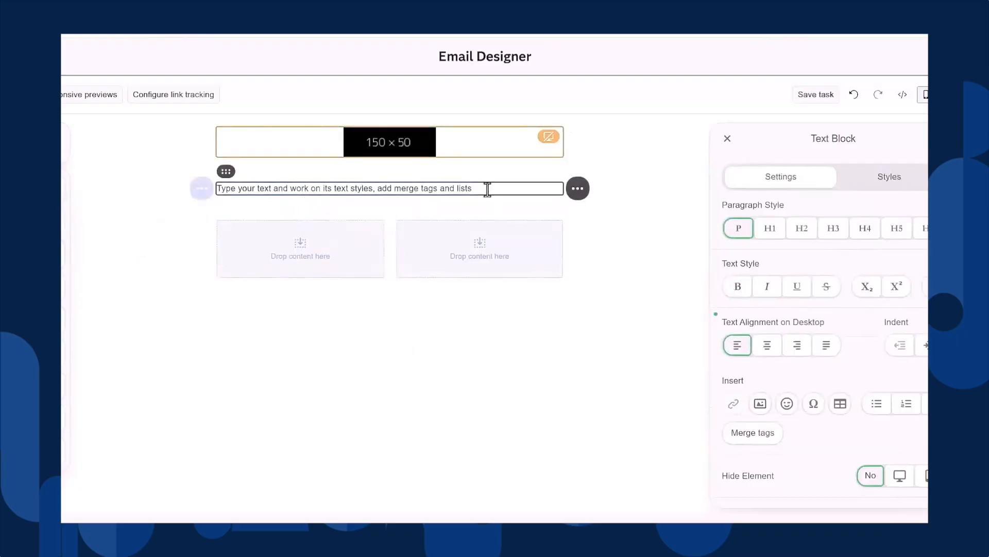
{"action": "left_click_drag", "start_coordinate": [487, 189], "coordinate": [214, 193]}
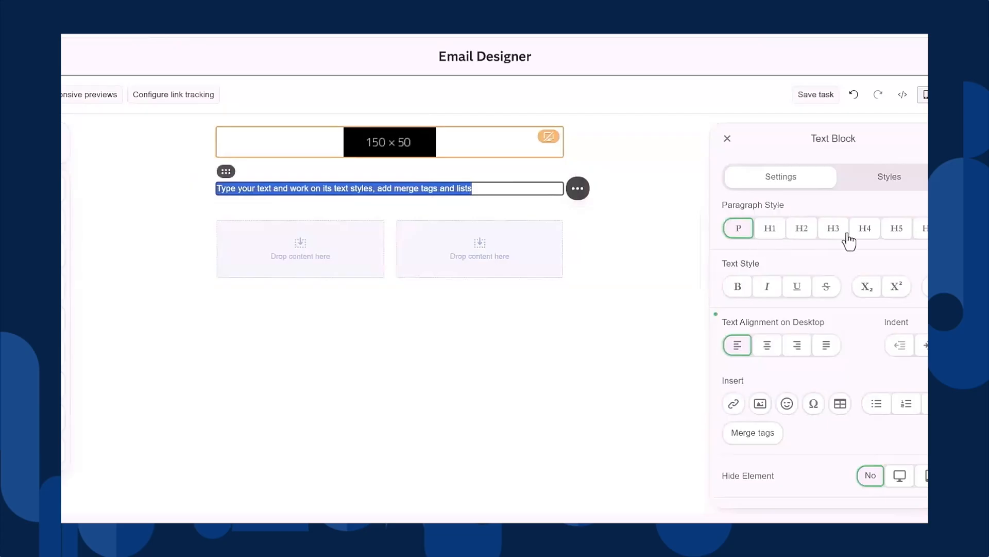
{"action": "left_click", "coordinate": [924, 229]}
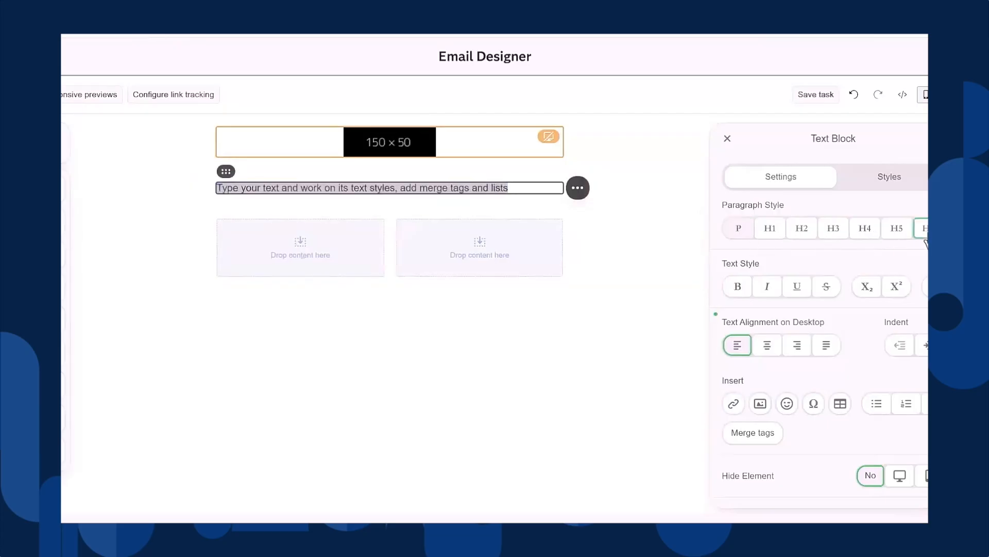
{"action": "left_click", "coordinate": [896, 229]}
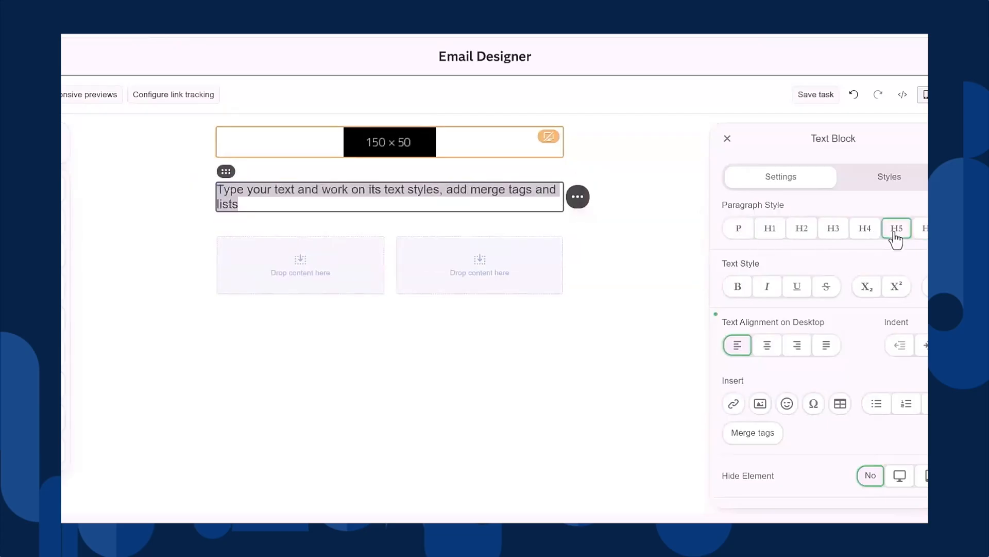
{"action": "left_click", "coordinate": [864, 235]}
{"action": "left_click", "coordinate": [822, 237]}
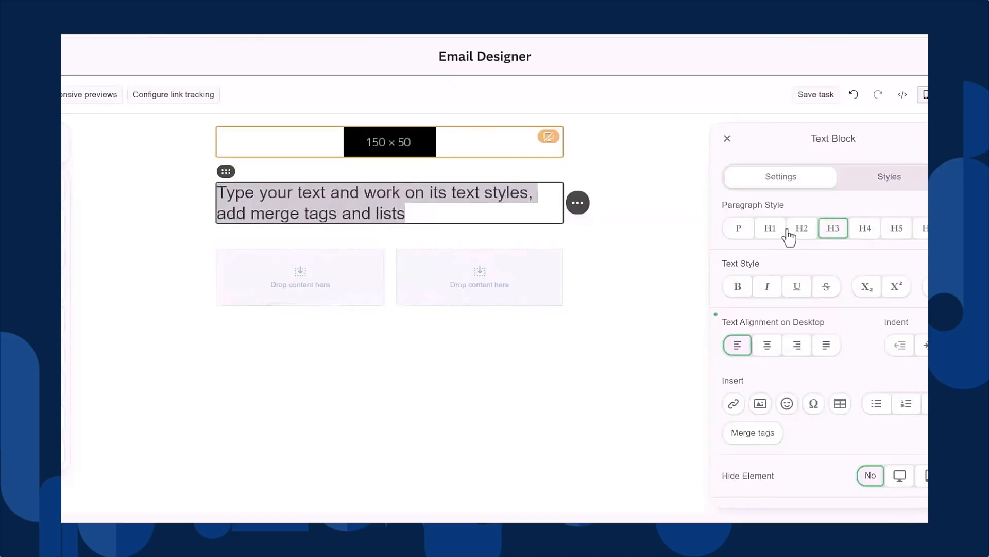
{"action": "left_click", "coordinate": [733, 235]}
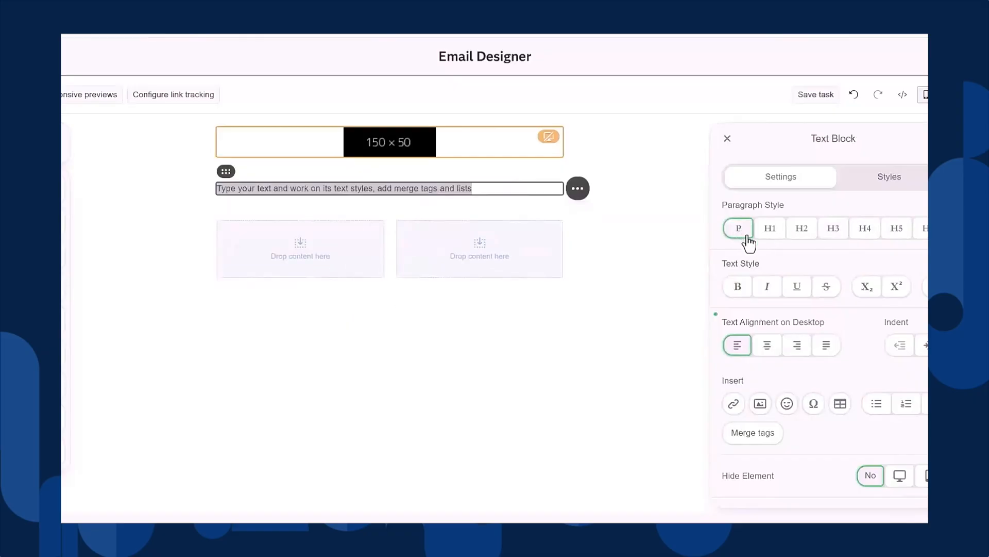
- Look through the text block's style settings, including the available font families and desktop font sizes
{"action": "left_click", "coordinate": [884, 182]}
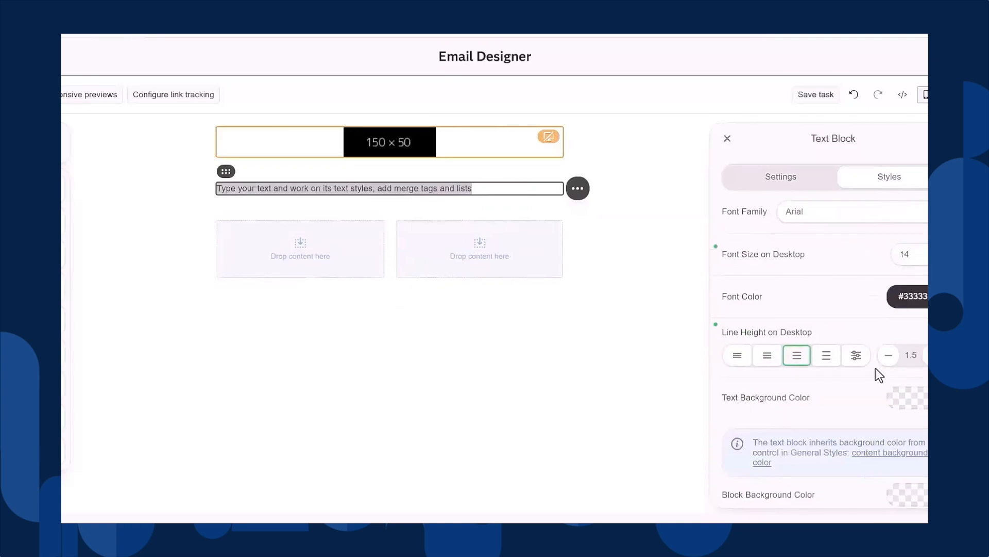
{"action": "scroll", "coordinate": [876, 368], "scroll_direction": "down", "scroll_amount": 1}
{"action": "scroll", "coordinate": [818, 262], "scroll_direction": "up", "scroll_amount": 1}
{"action": "left_click", "coordinate": [826, 221]}
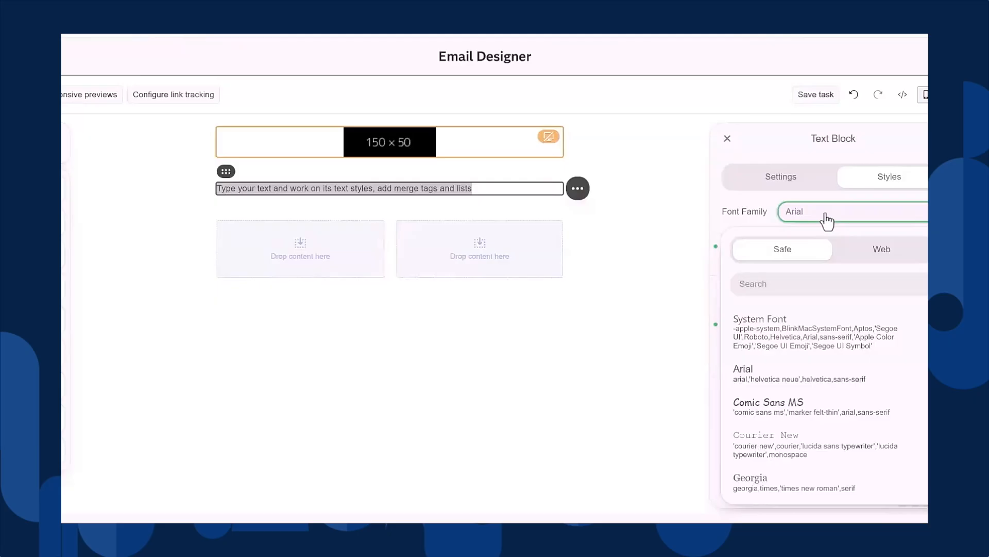
{"action": "left_click", "coordinate": [862, 227]}
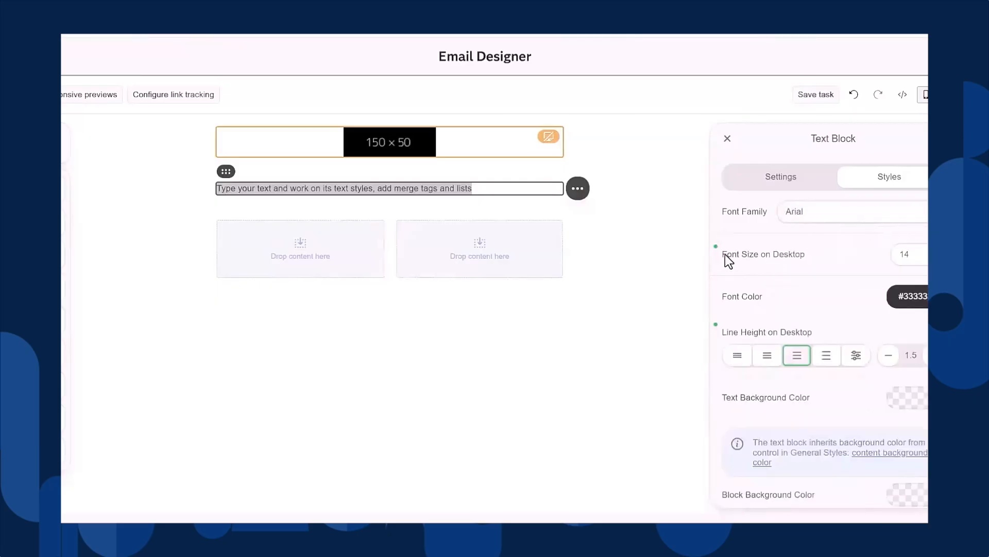
{"action": "left_click", "coordinate": [789, 255]}
{"action": "left_click", "coordinate": [906, 254]}
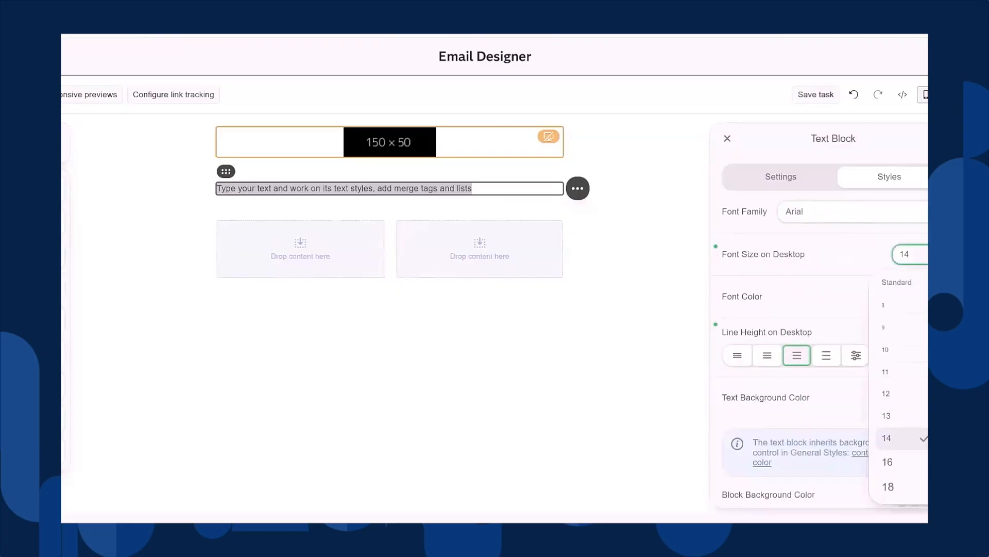
{"action": "left_click", "coordinate": [786, 301]}
{"action": "scroll", "coordinate": [761, 371], "scroll_direction": "down", "scroll_amount": 1}
- Try a red text background color on the text block, and change it to white (#ffffff)
{"action": "left_click_drag", "start_coordinate": [731, 390], "coordinate": [803, 390]}
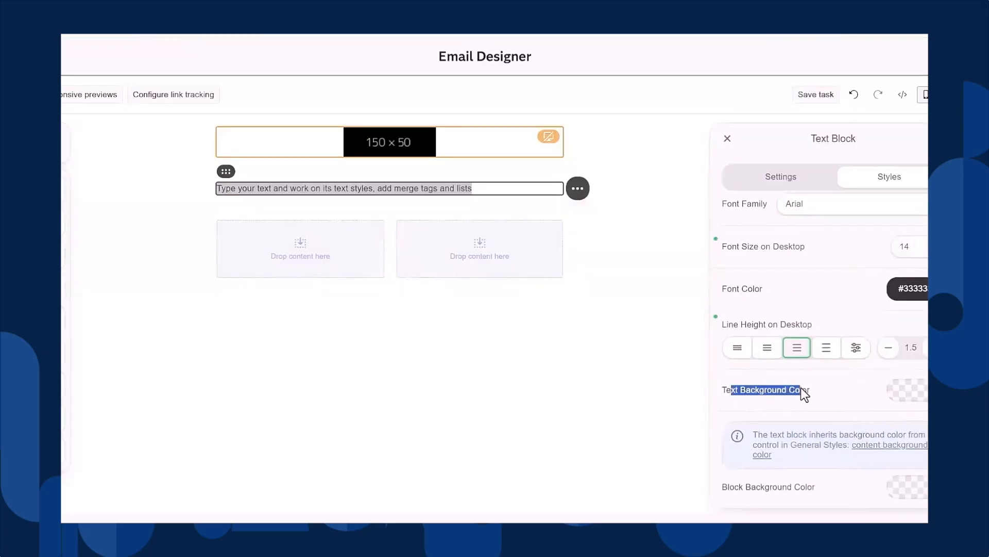
{"action": "left_click", "coordinate": [804, 394]}
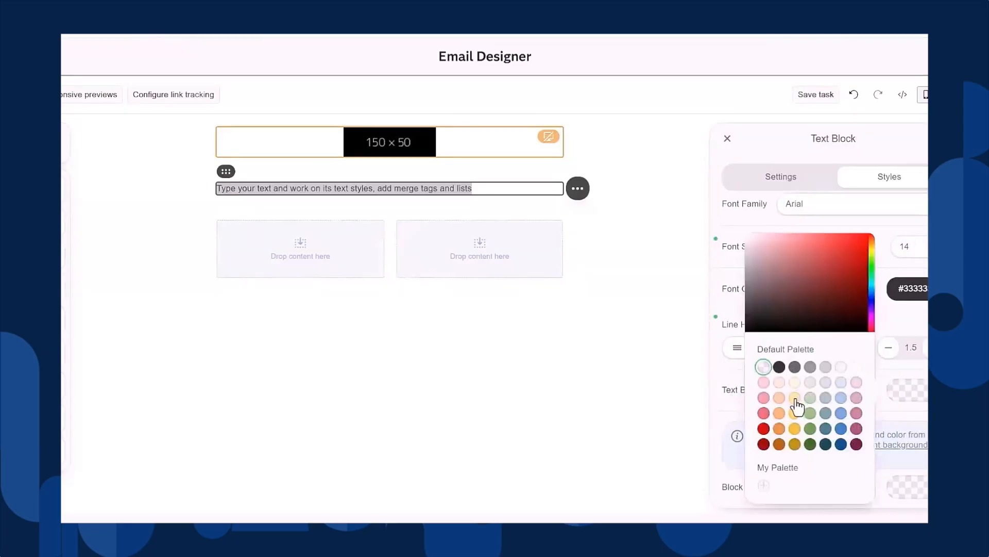
{"action": "left_click", "coordinate": [835, 251]}
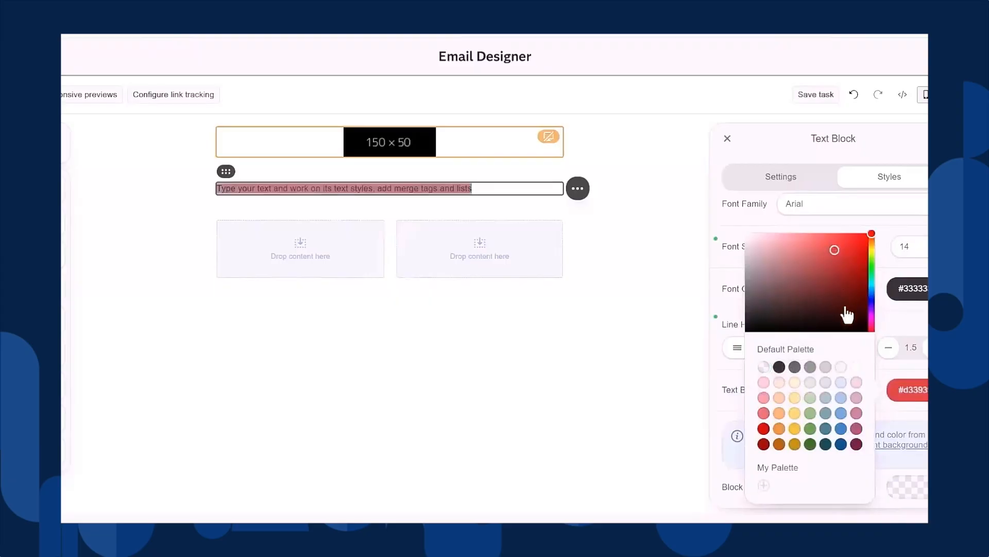
{"action": "left_click", "coordinate": [856, 367]}
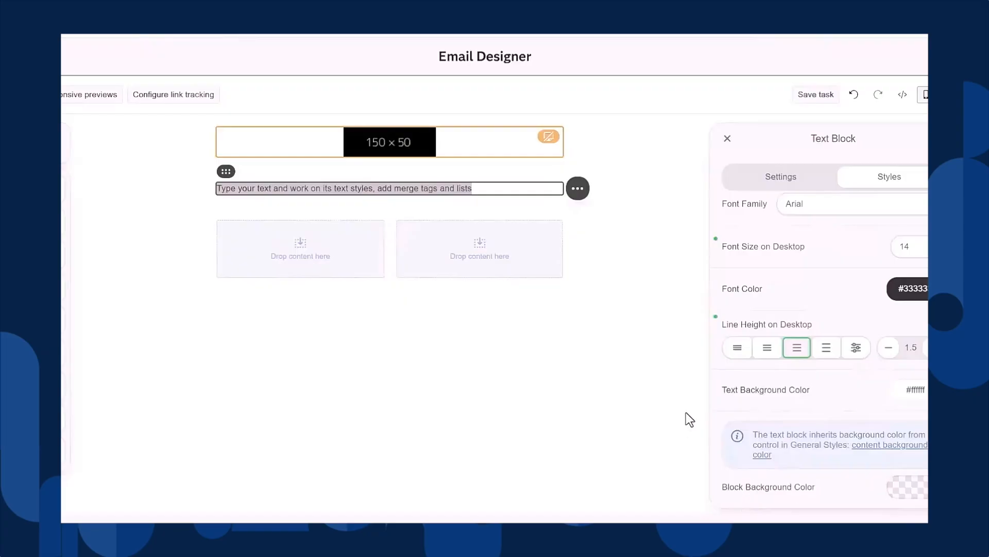
- Try a pale green block background color, and restore the transparent text and block backgrounds
{"action": "left_click", "coordinate": [920, 490]}
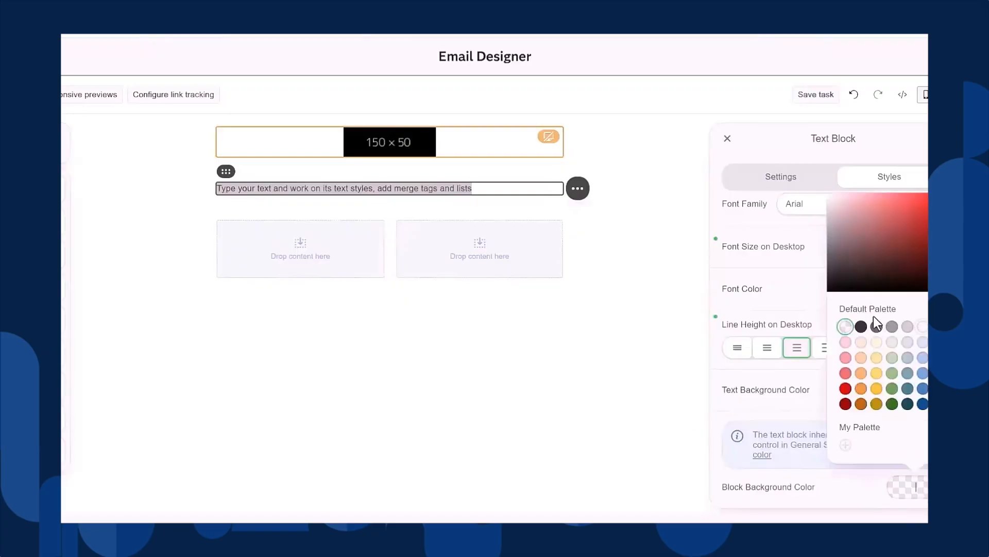
{"action": "left_click", "coordinate": [891, 343]}
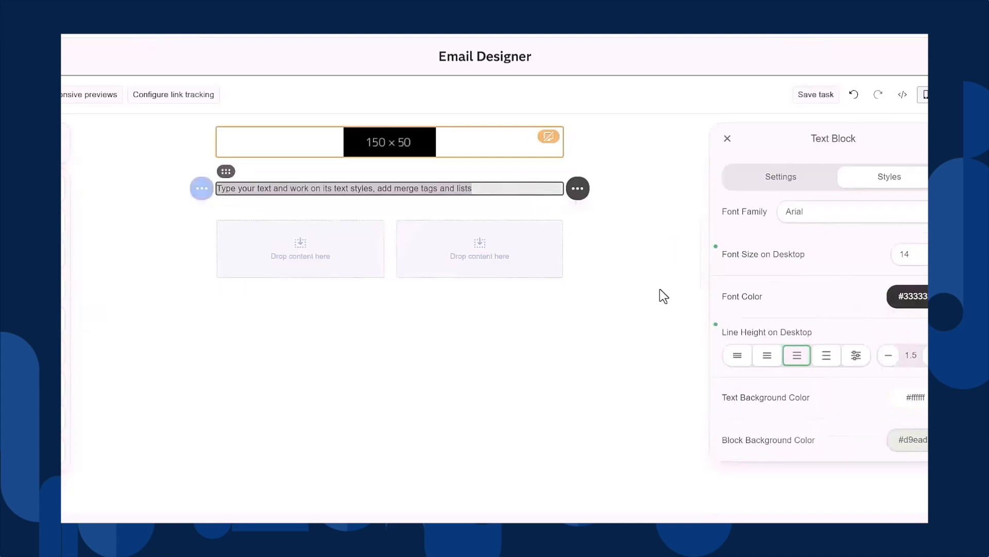
{"action": "left_click", "coordinate": [911, 438]}
{"action": "left_click", "coordinate": [836, 273]}
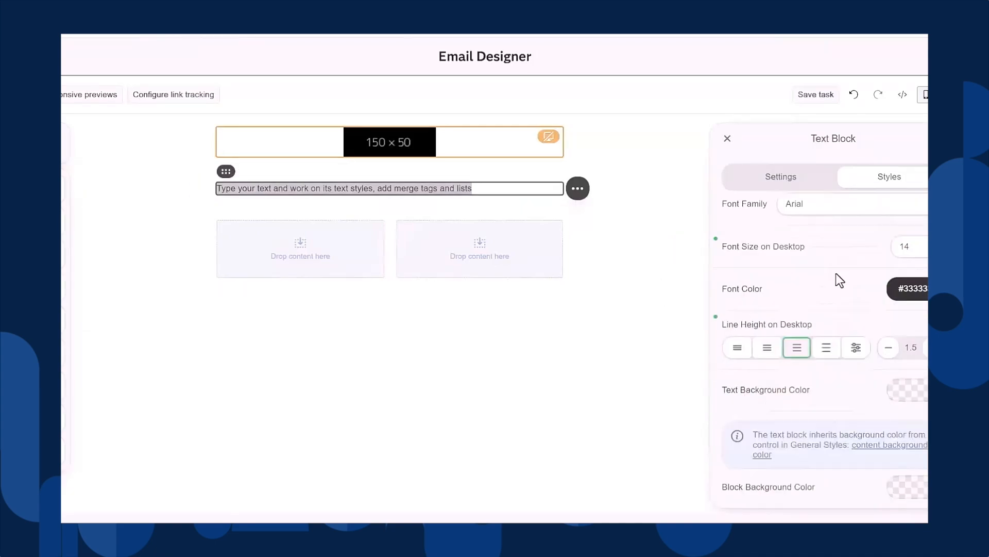
- Try center and right desktop alignment for the block's text, and set it to justified
{"action": "left_click", "coordinate": [804, 181]}
{"action": "scroll", "coordinate": [831, 330], "scroll_direction": "down", "scroll_amount": 2}
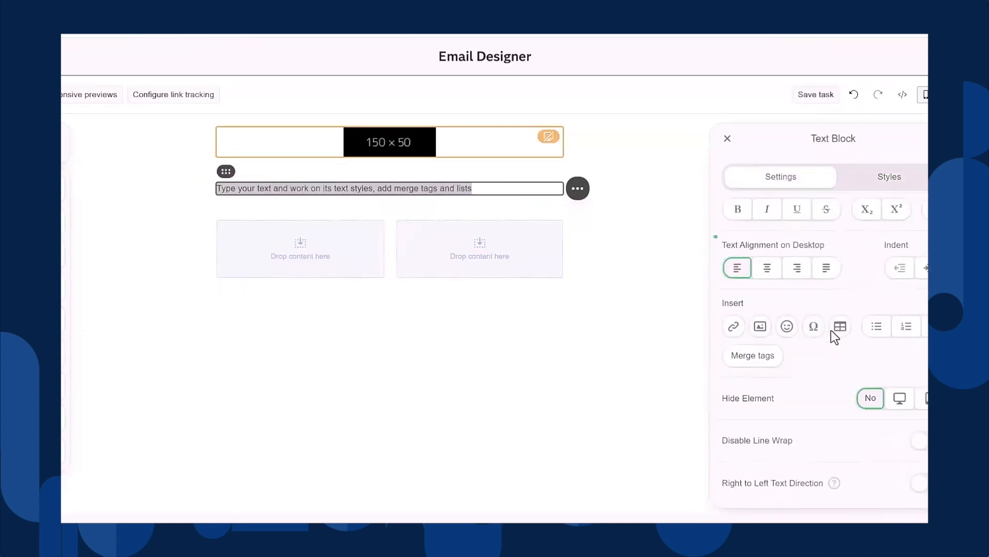
{"action": "scroll", "coordinate": [824, 300], "scroll_direction": "up", "scroll_amount": 2}
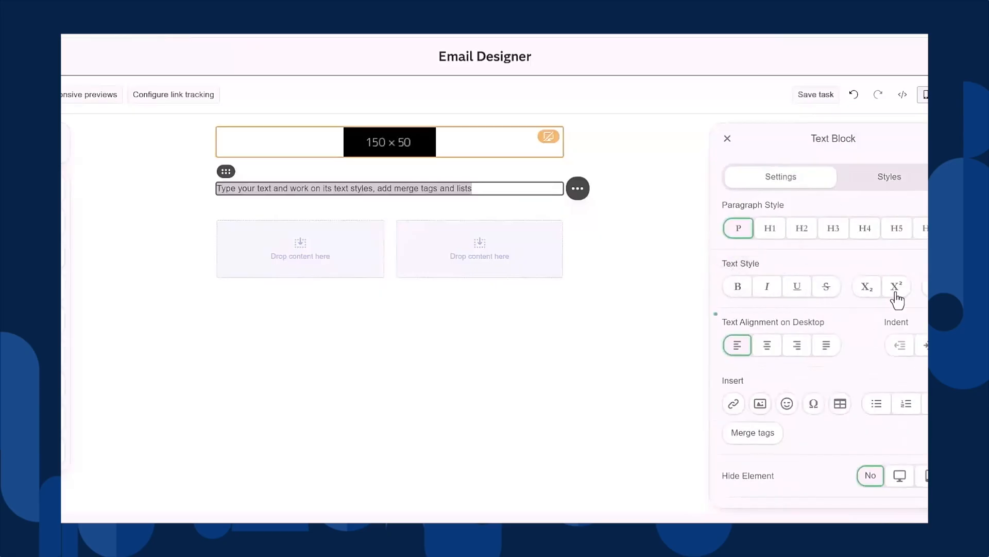
{"action": "left_click", "coordinate": [766, 349]}
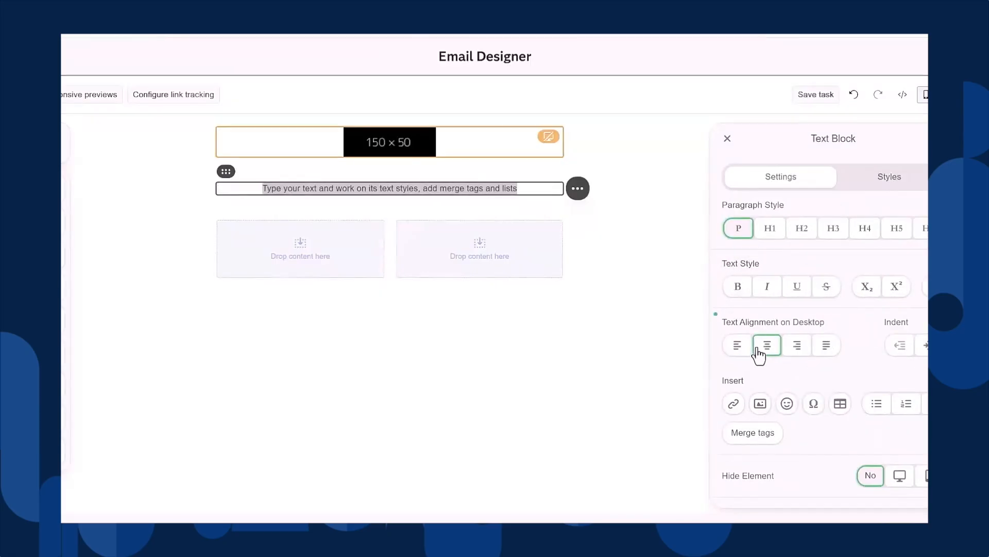
{"action": "left_click", "coordinate": [796, 347]}
{"action": "left_click", "coordinate": [826, 346]}
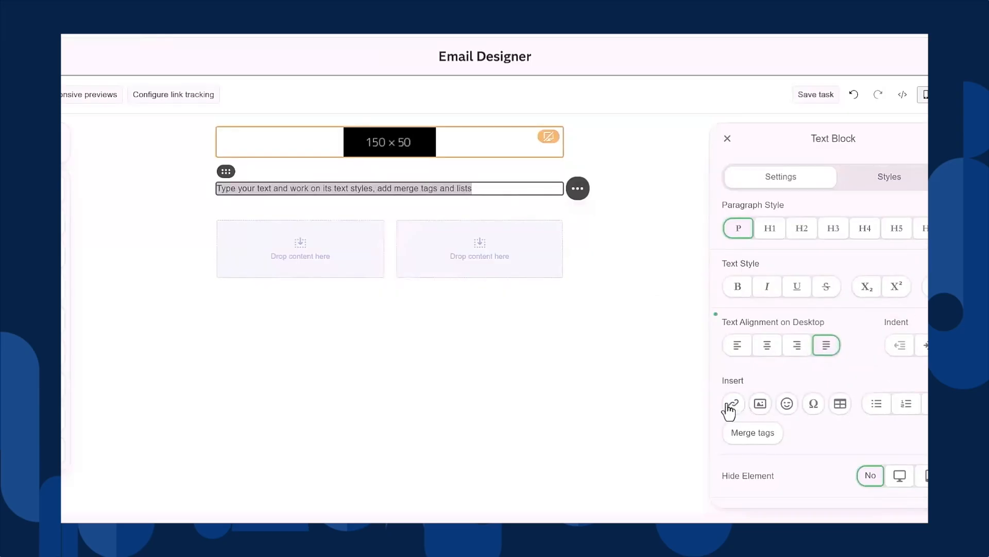
- Insert the black SAS logo from the image gallery before the text in the text block
{"action": "left_click", "coordinate": [766, 407]}
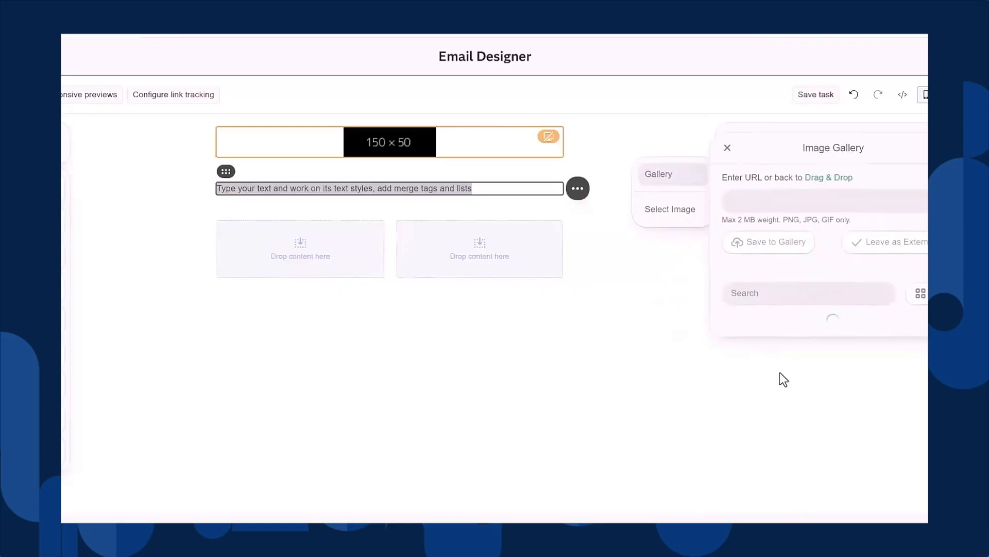
{"action": "scroll", "coordinate": [823, 381], "scroll_direction": "down", "scroll_amount": 5}
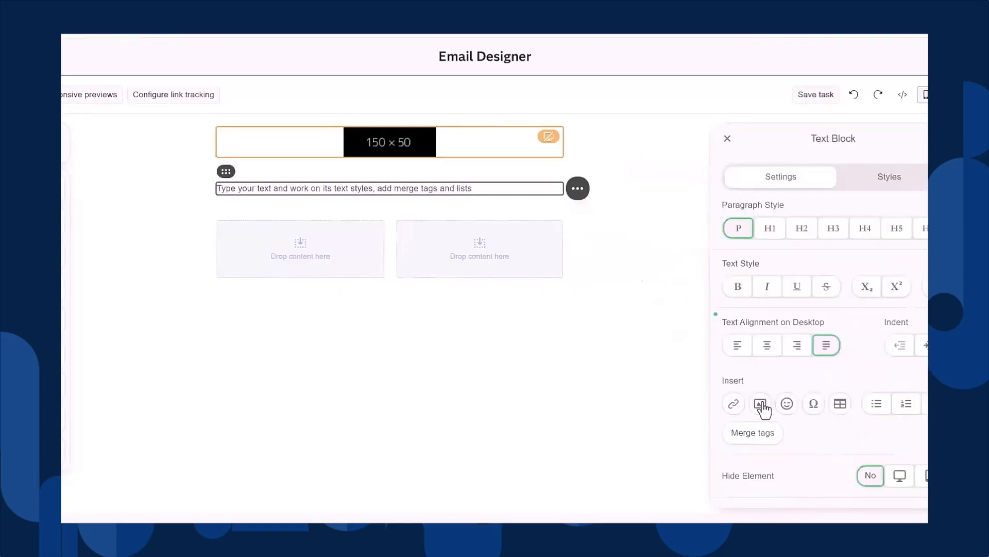
{"action": "left_click", "coordinate": [762, 404]}
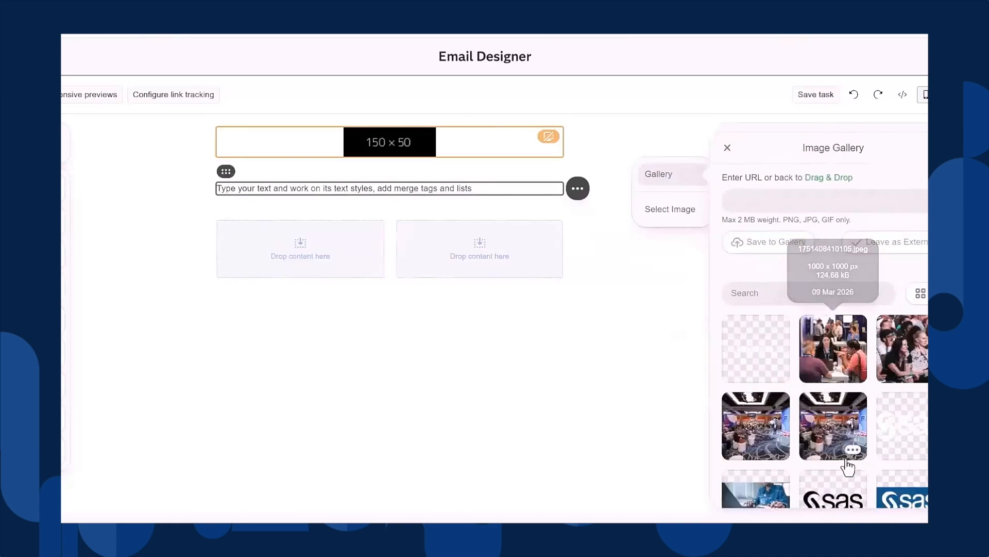
{"action": "left_click", "coordinate": [835, 476]}
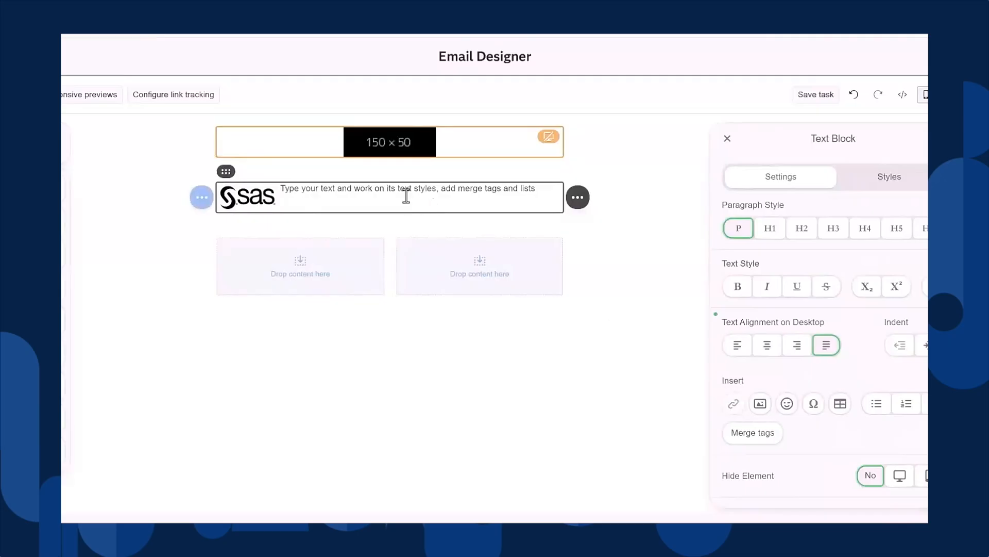
- Select the text beside the logo and look at the emoji choices, including Animals & Plants, and the special characters option
{"action": "triple_click", "coordinate": [387, 188]}
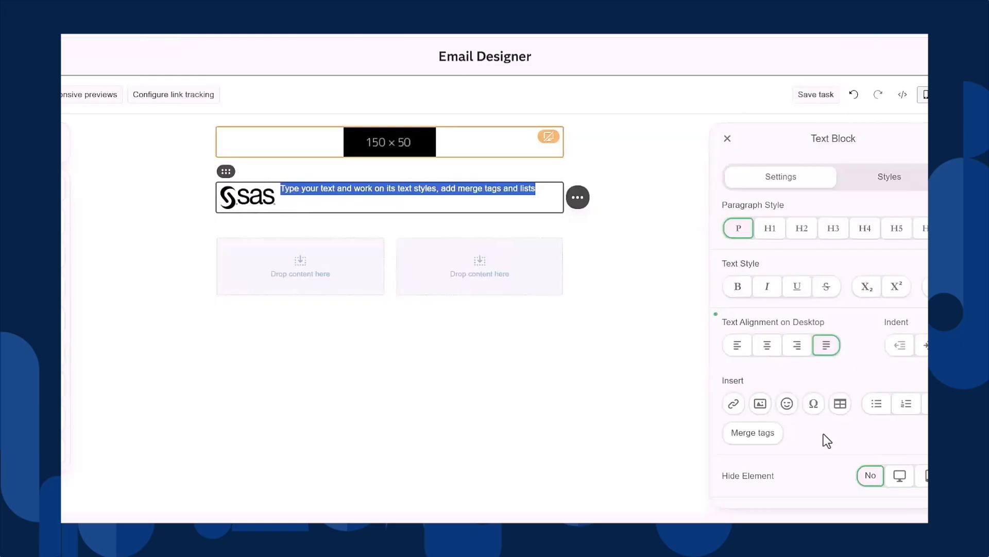
{"action": "left_click", "coordinate": [787, 410]}
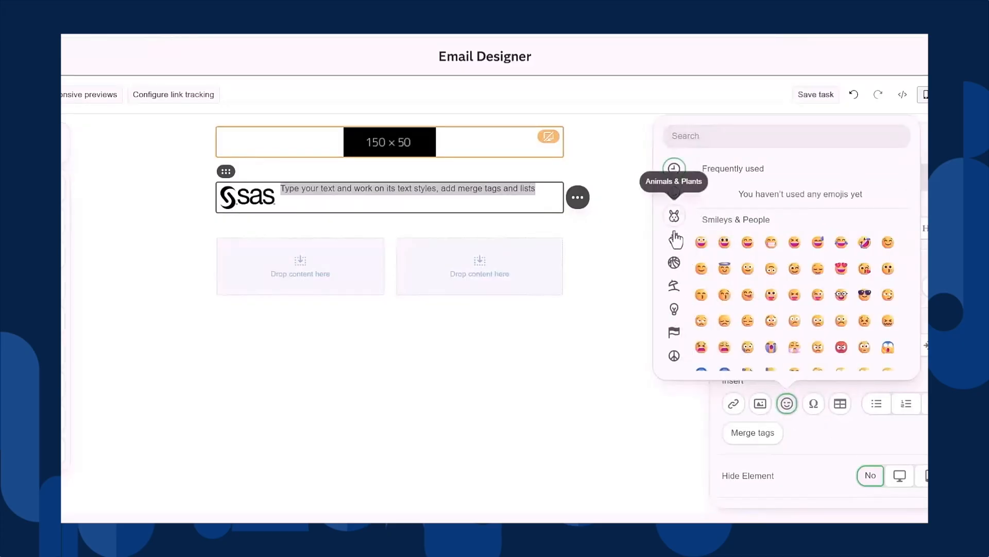
{"action": "left_click", "coordinate": [674, 215]}
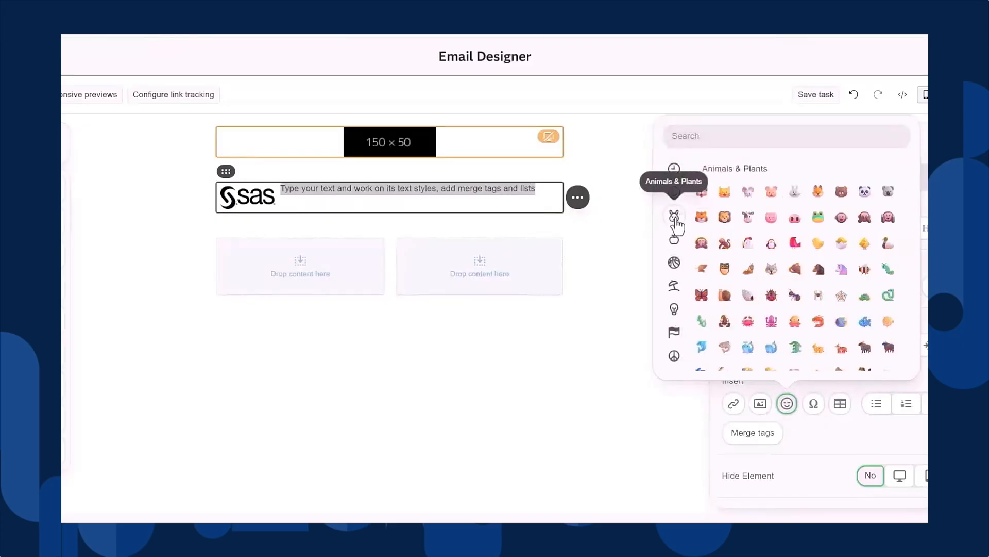
{"action": "left_click", "coordinate": [791, 413]}
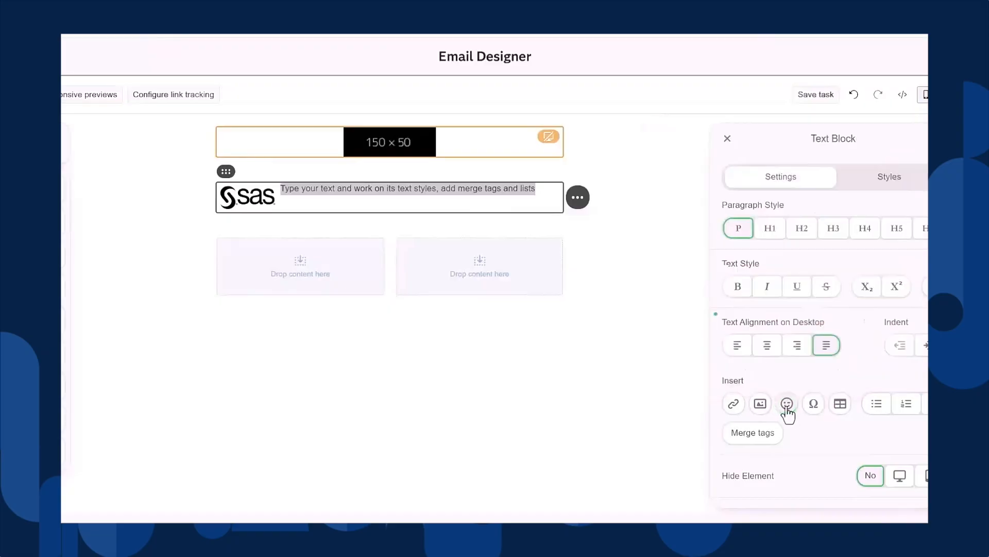
{"action": "left_click", "coordinate": [813, 408]}
{"action": "left_click", "coordinate": [816, 410]}
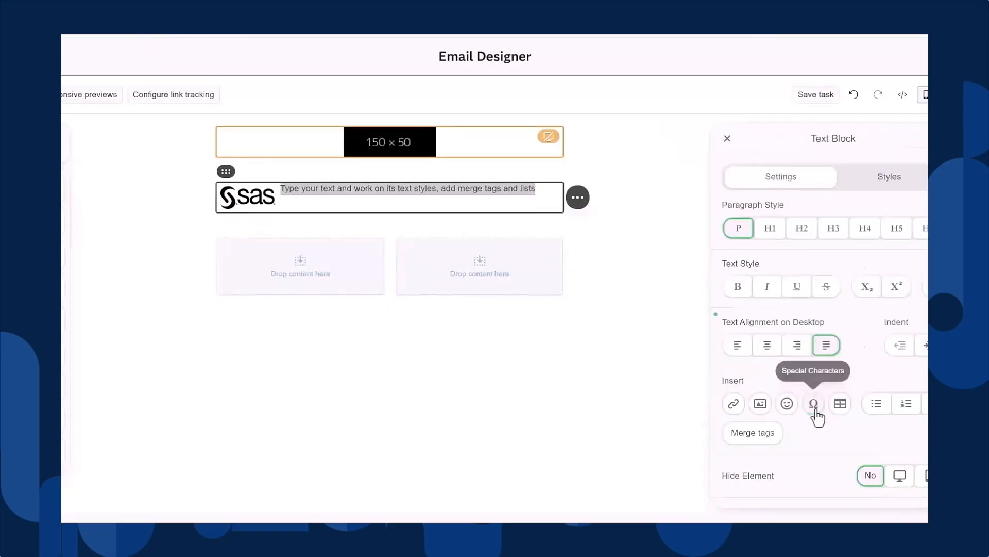
- Insert a three-column table in place of the selected text in the text block
{"action": "left_click", "coordinate": [841, 405]}
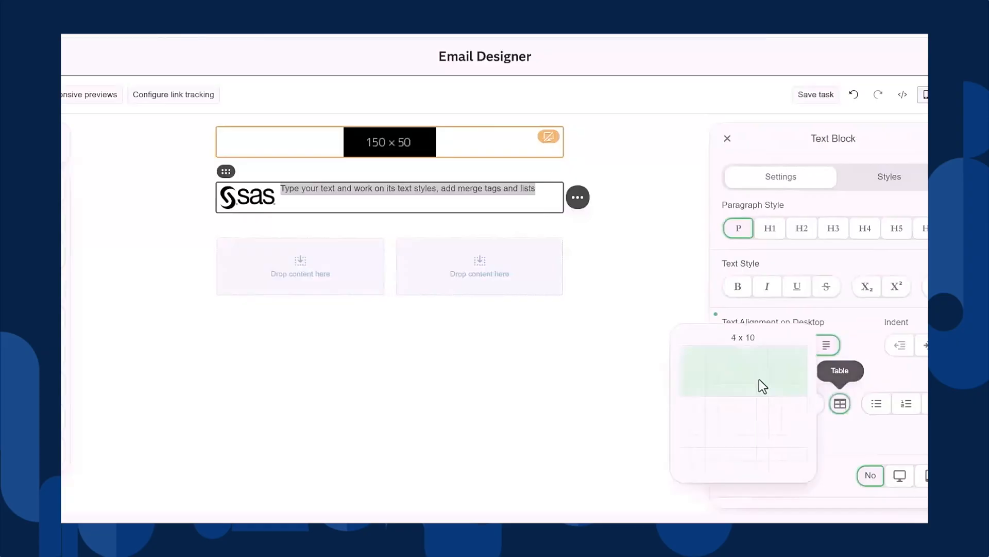
{"action": "left_click", "coordinate": [711, 360]}
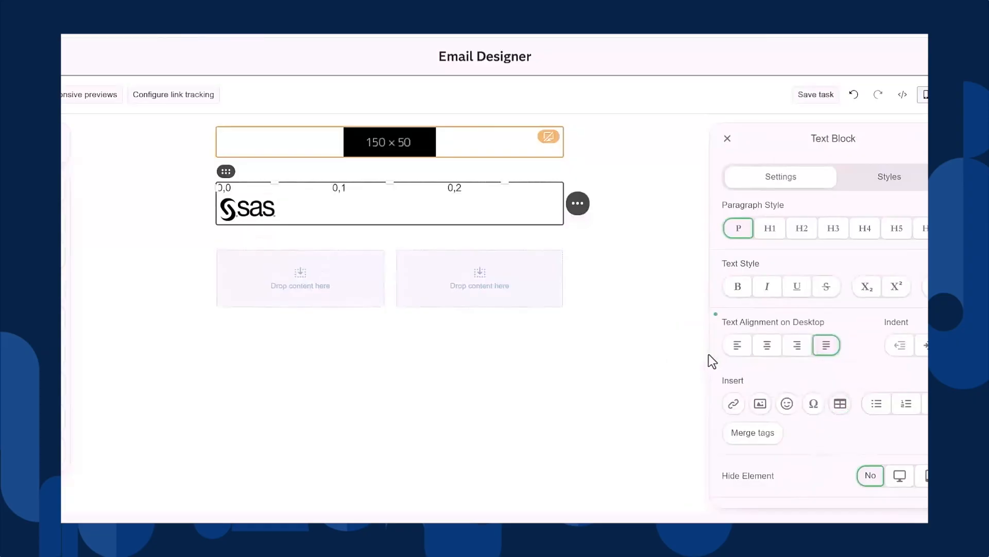
- Try a bulleted and a numbered list on the logo line, remove both, and look at the other list marker styles
{"action": "left_click", "coordinate": [877, 404]}
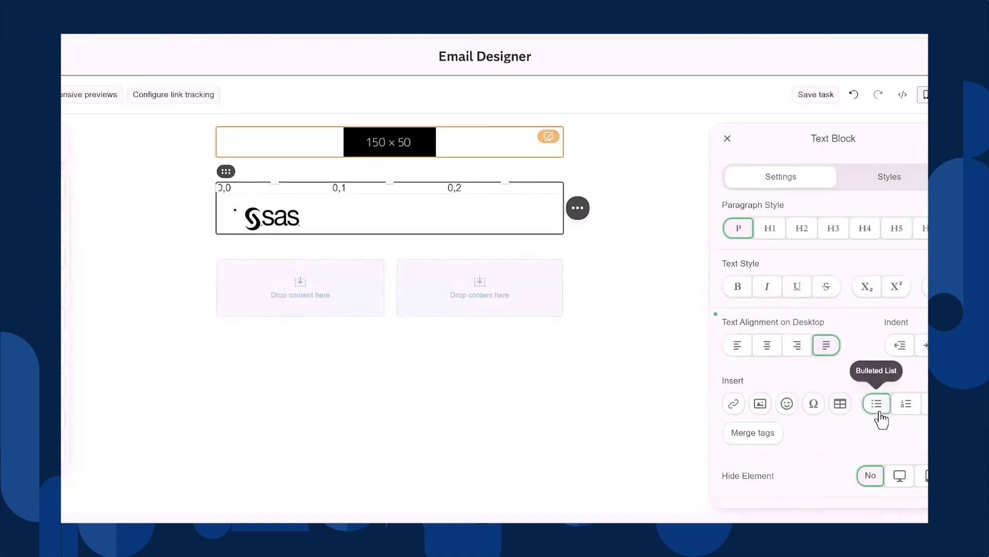
{"action": "left_click", "coordinate": [880, 413]}
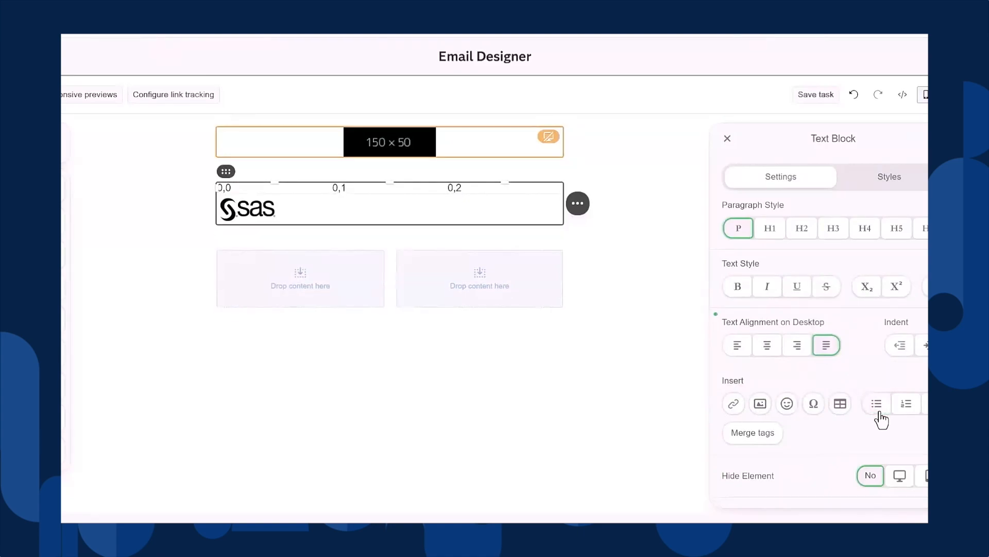
{"action": "left_click", "coordinate": [905, 415]}
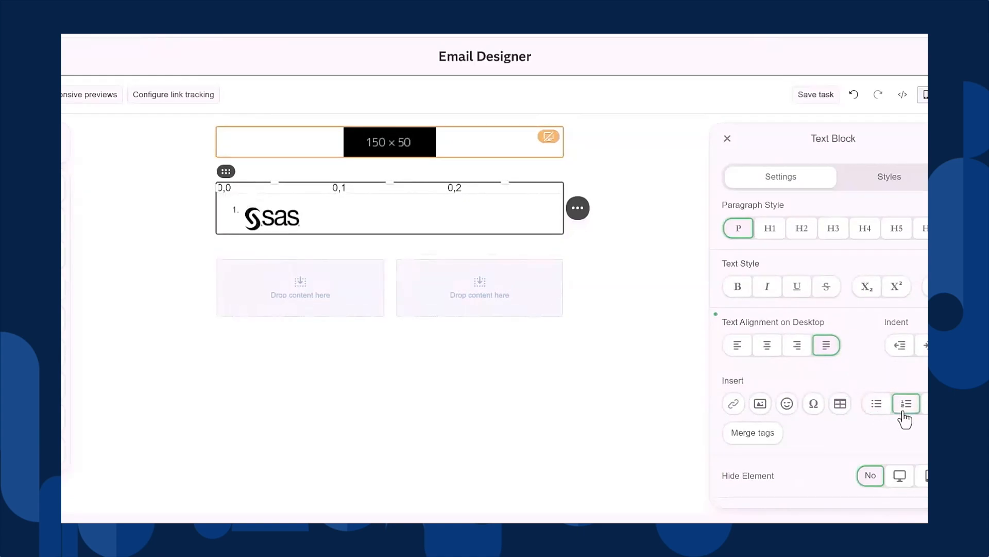
{"action": "left_click", "coordinate": [904, 416]}
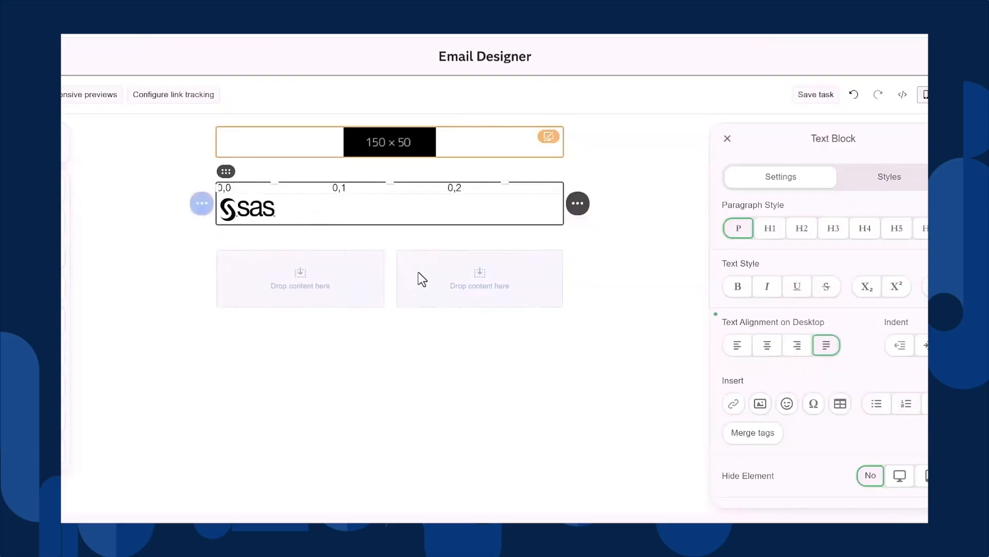
{"action": "left_click", "coordinate": [925, 404]}
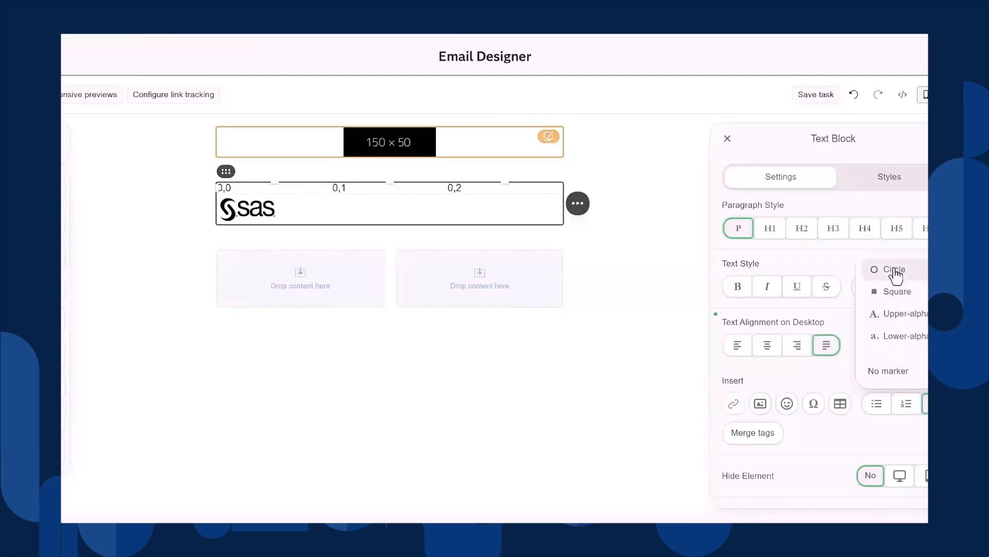
{"action": "left_click", "coordinate": [806, 437]}
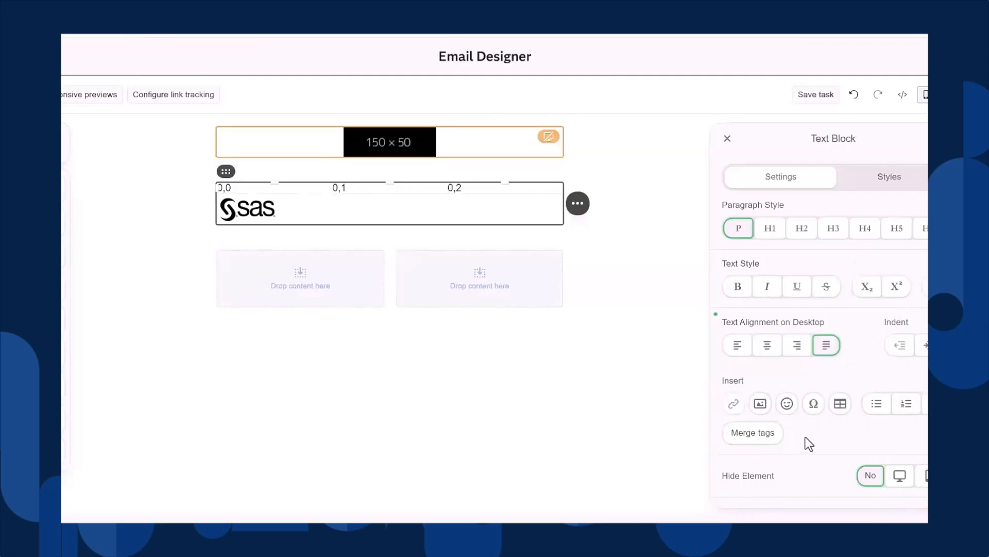
- Insert the Customers Email Address merge tag above the table in the text block
{"action": "left_click", "coordinate": [740, 437]}
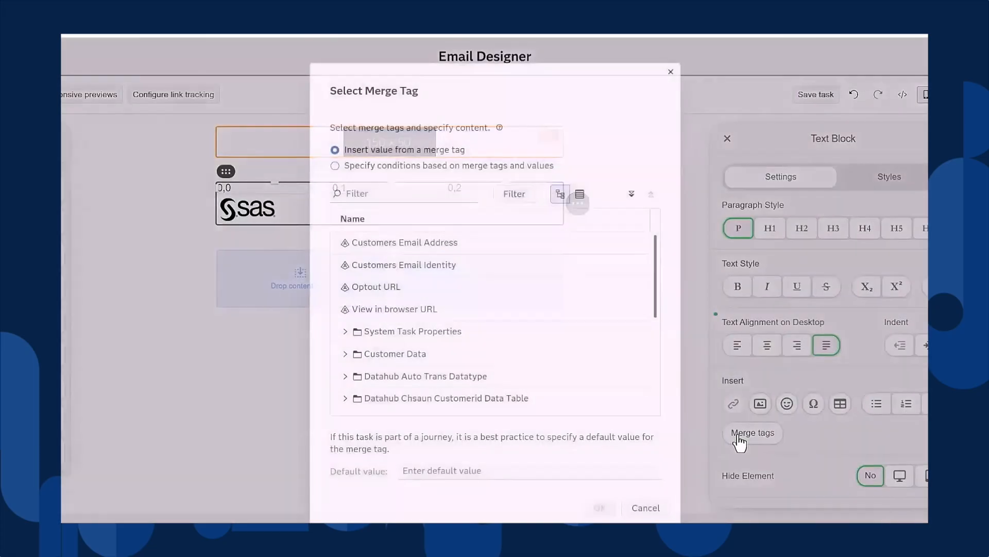
{"action": "left_click", "coordinate": [418, 249]}
{"action": "left_click", "coordinate": [599, 508]}
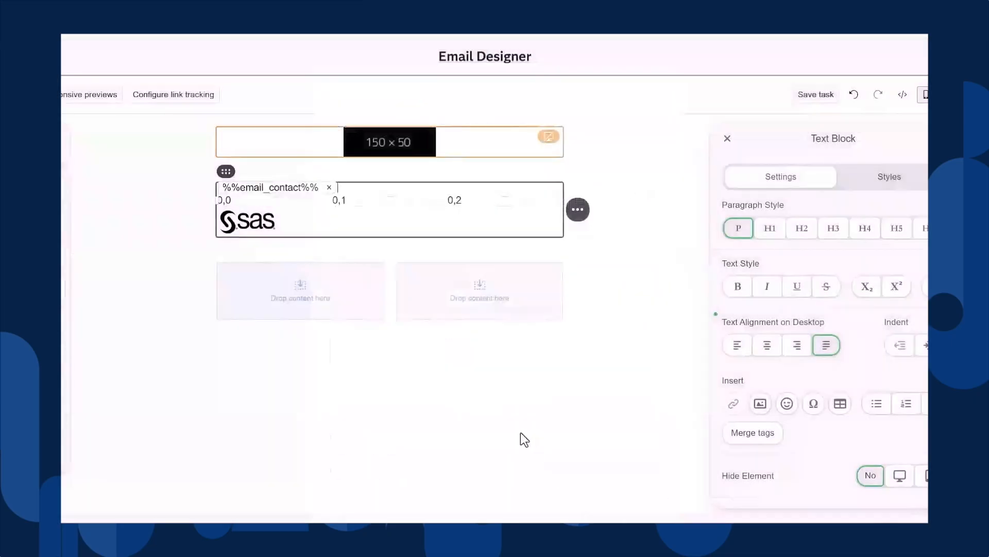
{"action": "left_click", "coordinate": [238, 199]}
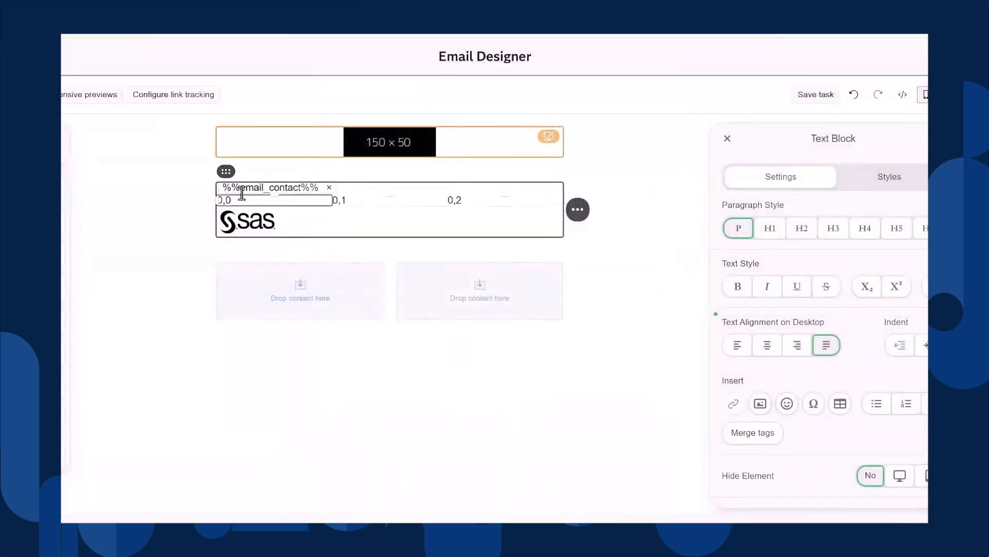
- Remove the email contact merge tag above the table and turn on Disable Line Wrap for the text block
{"action": "left_click", "coordinate": [329, 196]}
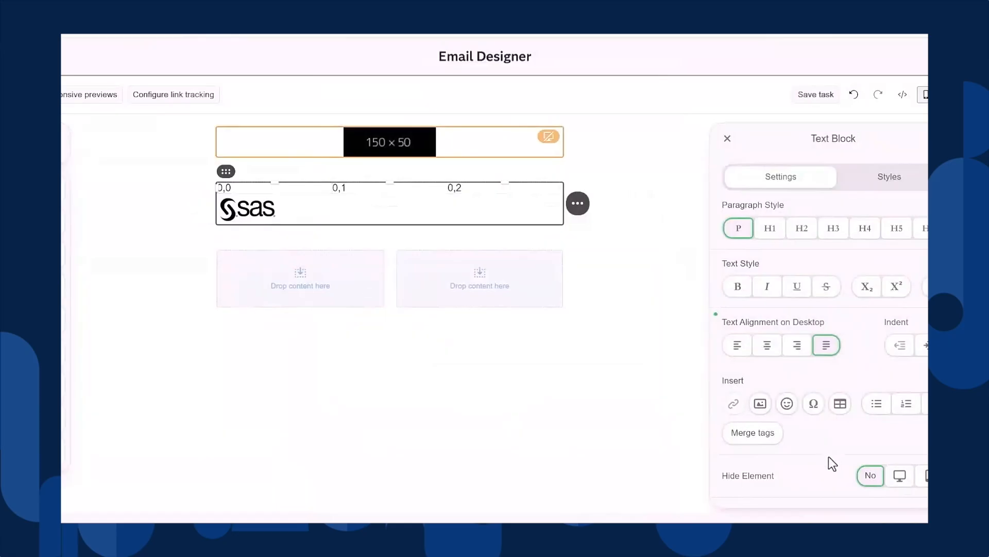
{"action": "scroll", "coordinate": [828, 457], "scroll_direction": "down", "scroll_amount": 3}
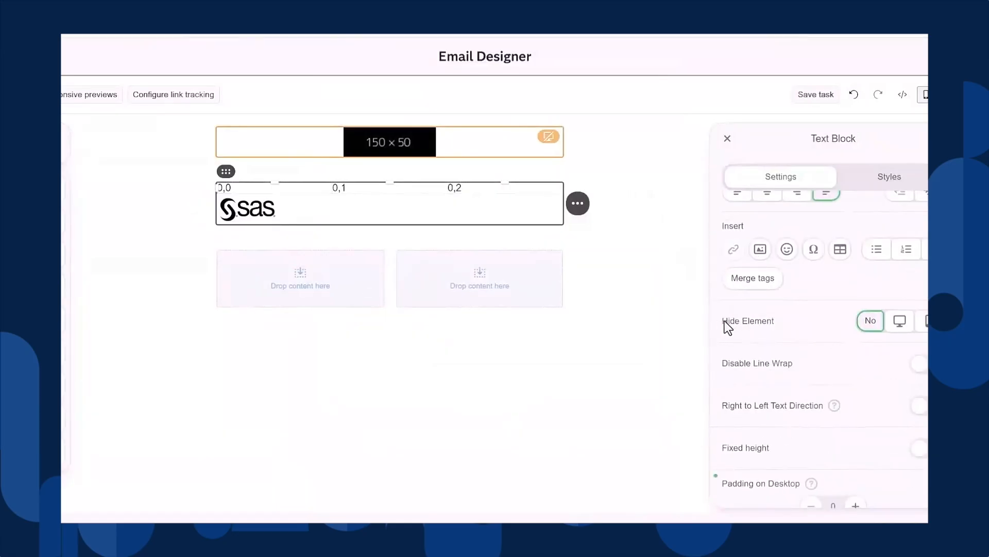
{"action": "scroll", "coordinate": [769, 338], "scroll_direction": "down", "scroll_amount": 2}
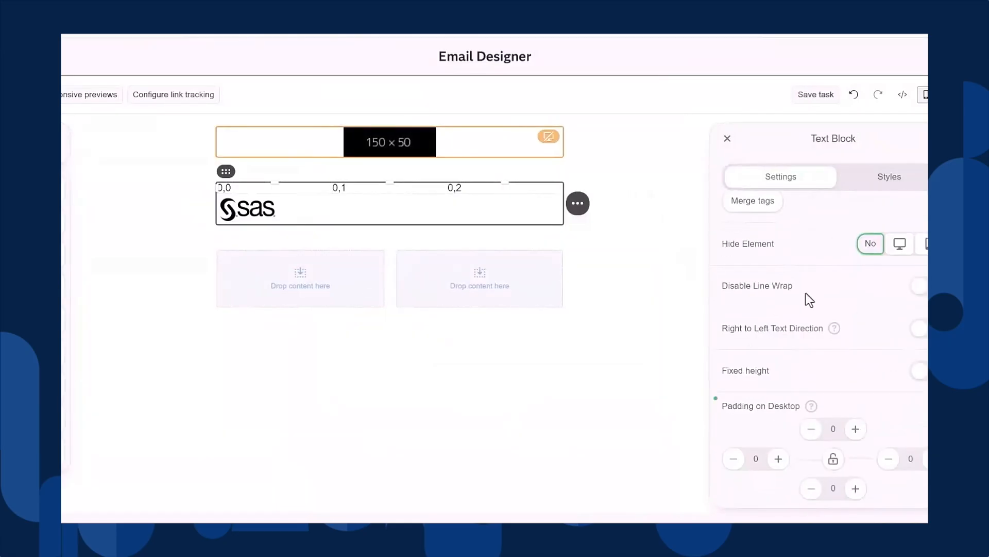
{"action": "left_click_drag", "start_coordinate": [719, 287], "coordinate": [790, 288]}
{"action": "left_click", "coordinate": [790, 287]}
- Fill the line beside the logo with a long run of the letter f and turn Disable Line Wrap off
{"action": "left_click", "coordinate": [526, 205]}
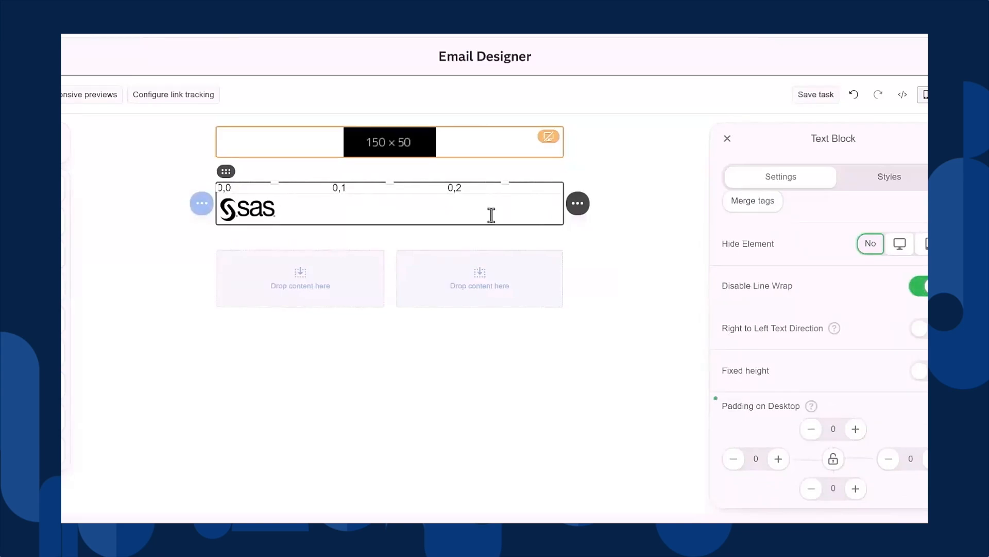
{"action": "type", "text": "fffffffffffffffffffffffffffffffffffffffffffffffffffffffffffffffffffffffffffffffffffffffffffff"}
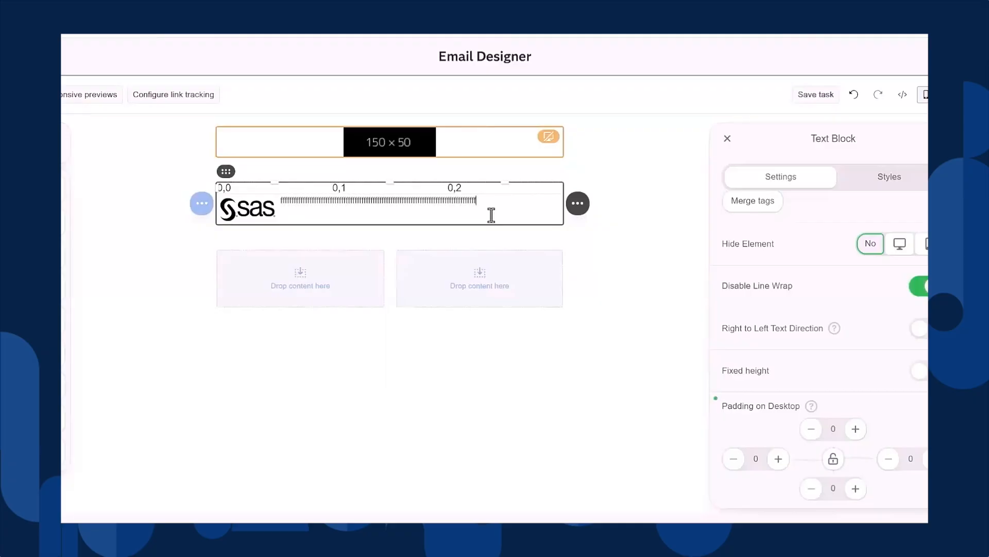
{"action": "type", "text": "ffffffffffffffffffffffffffffffffffffffff"}
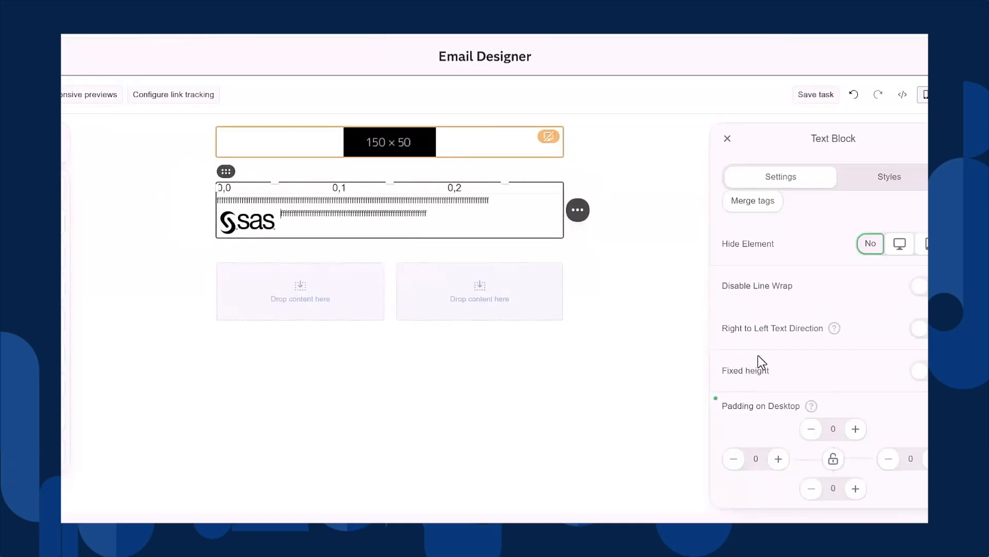
- Try Right to Left Text Direction on the text block and switch it back off
{"action": "left_click", "coordinate": [809, 333]}
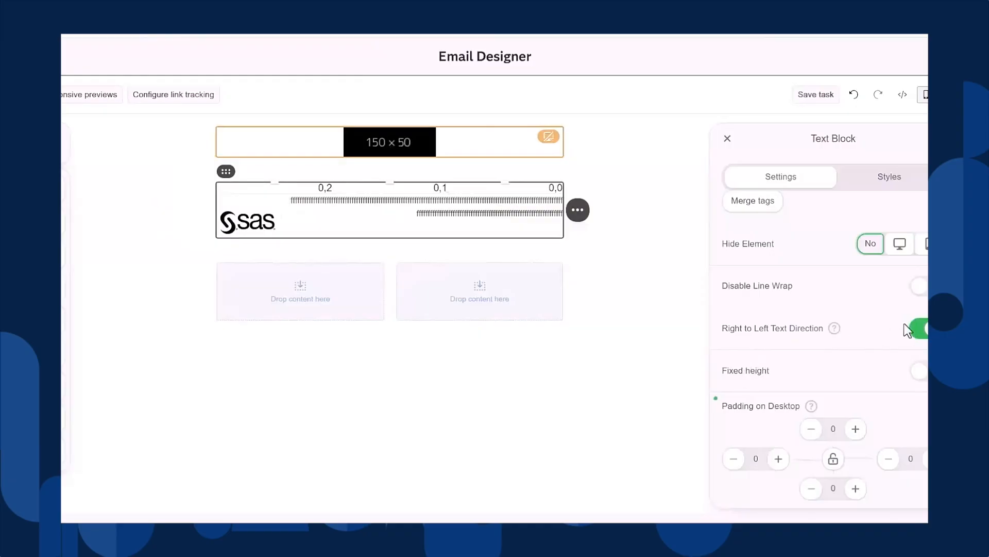
{"action": "left_click", "coordinate": [923, 329]}
{"action": "left_click", "coordinate": [923, 330]}
{"action": "left_click", "coordinate": [923, 330]}
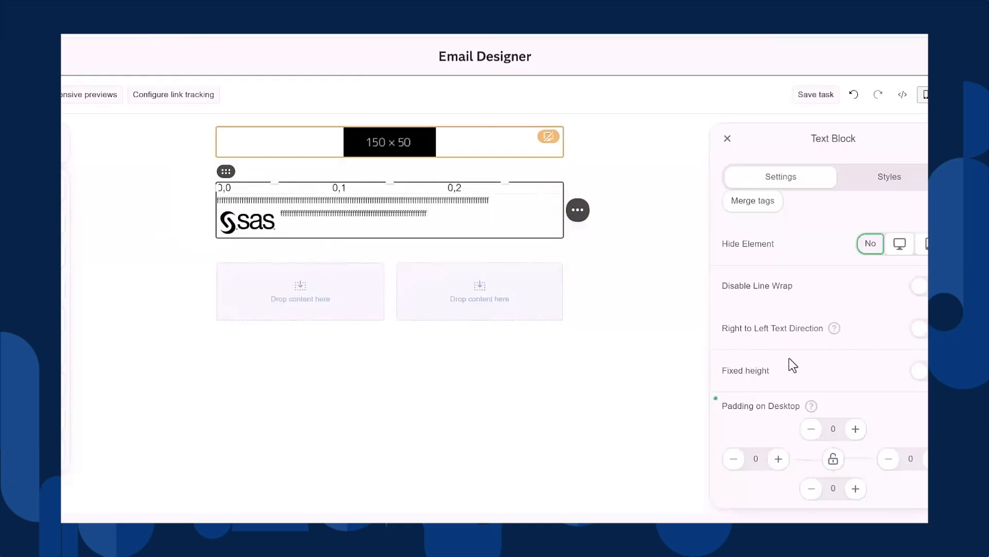
- Turn on a fixed height for the text block, try middle alignment and set the alignment to top
{"action": "left_click", "coordinate": [764, 370]}
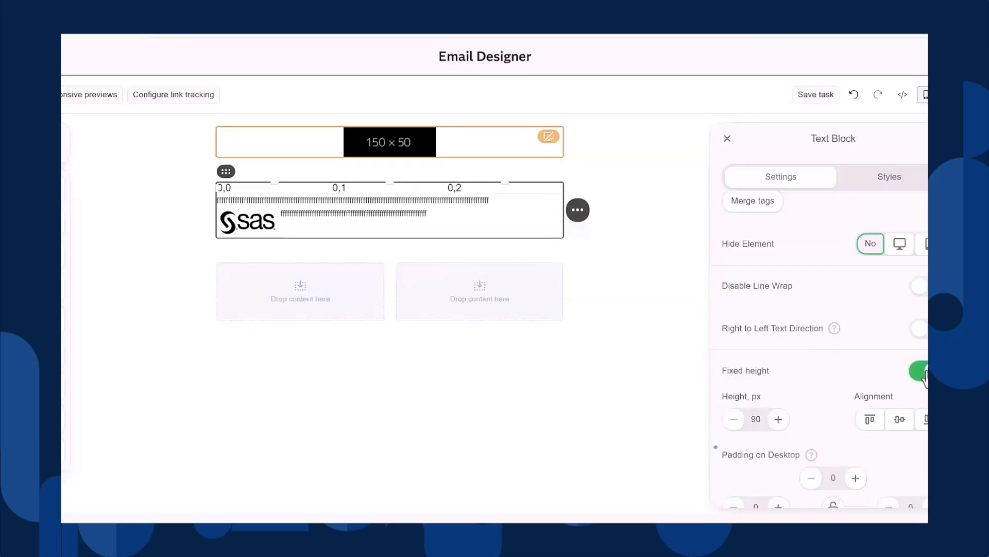
{"action": "left_click", "coordinate": [900, 420]}
{"action": "left_click", "coordinate": [871, 420]}
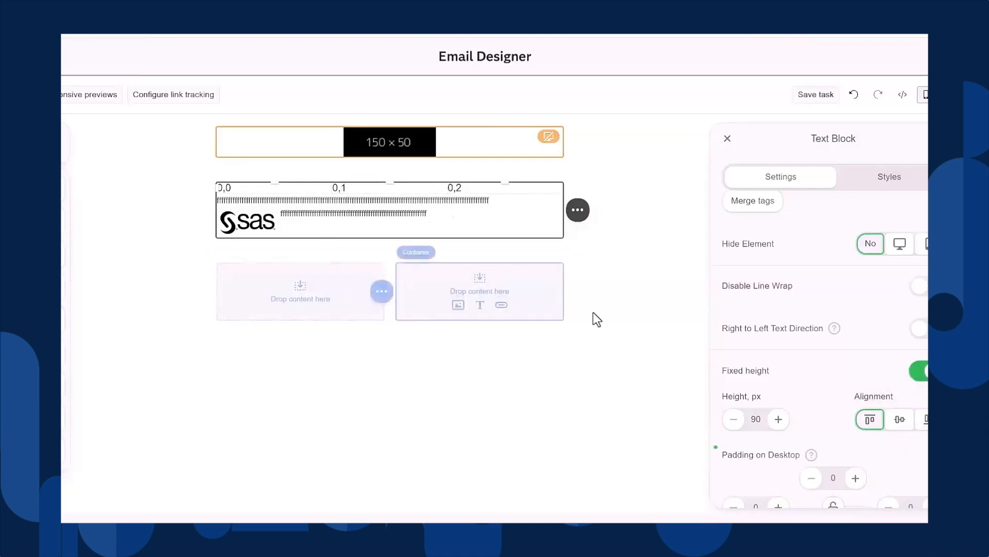
- Look at the text block's padding and the Anchor Link help, and switch the anchor link on and off
{"action": "scroll", "coordinate": [854, 372], "scroll_direction": "down", "scroll_amount": 2}
{"action": "scroll", "coordinate": [845, 368], "scroll_direction": "down", "scroll_amount": 2}
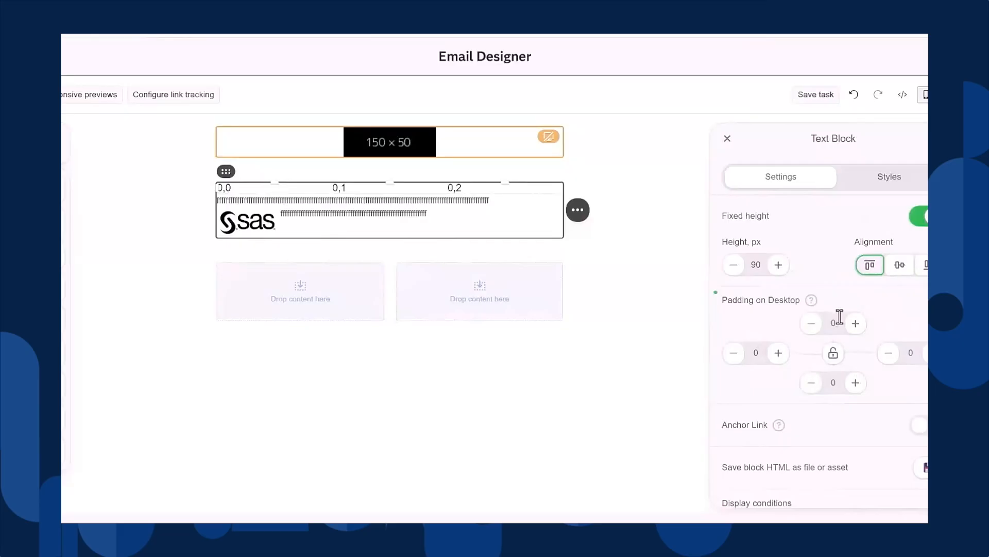
{"action": "scroll", "coordinate": [783, 395], "scroll_direction": "down", "scroll_amount": 2}
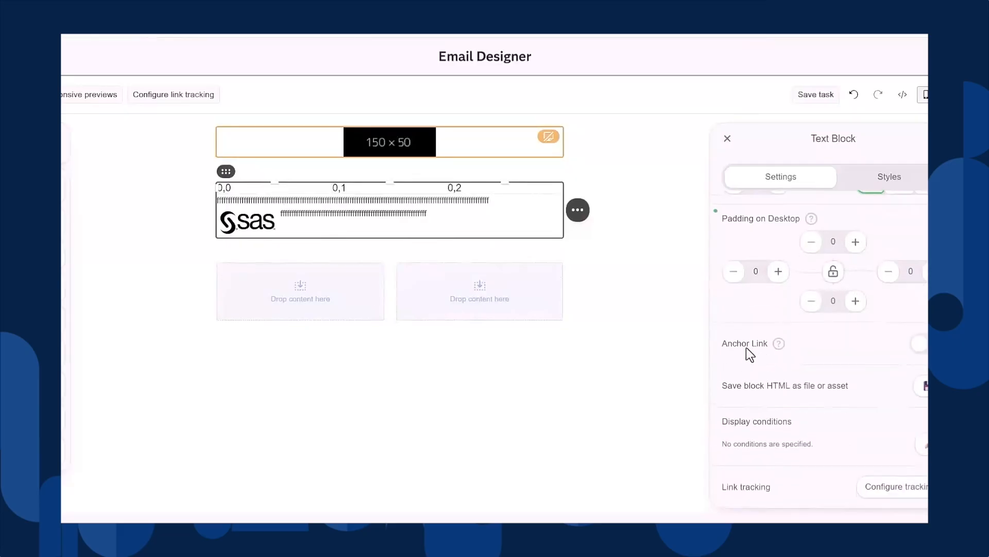
{"action": "left_click_drag", "start_coordinate": [715, 347], "coordinate": [774, 348]}
{"action": "left_click", "coordinate": [774, 348]}
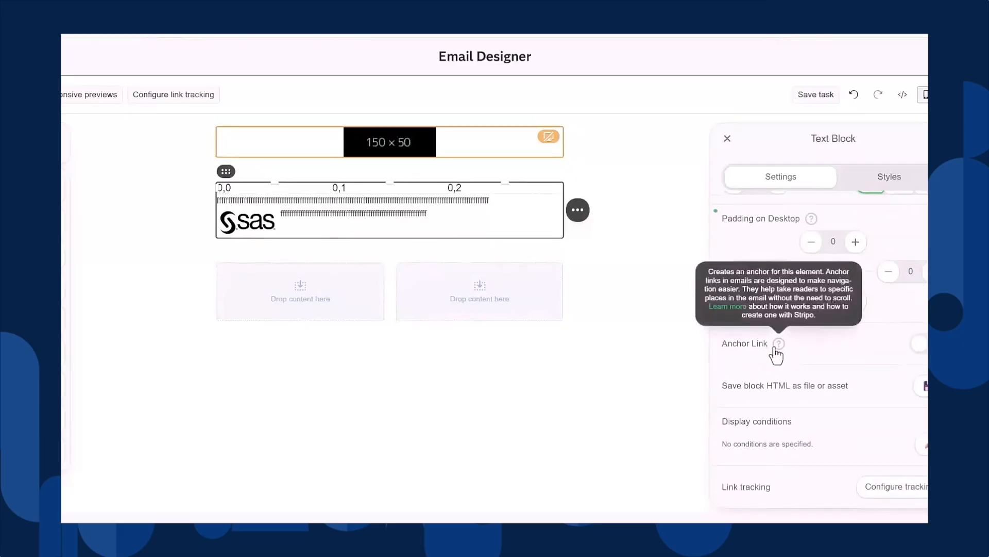
{"action": "left_click", "coordinate": [758, 347]}
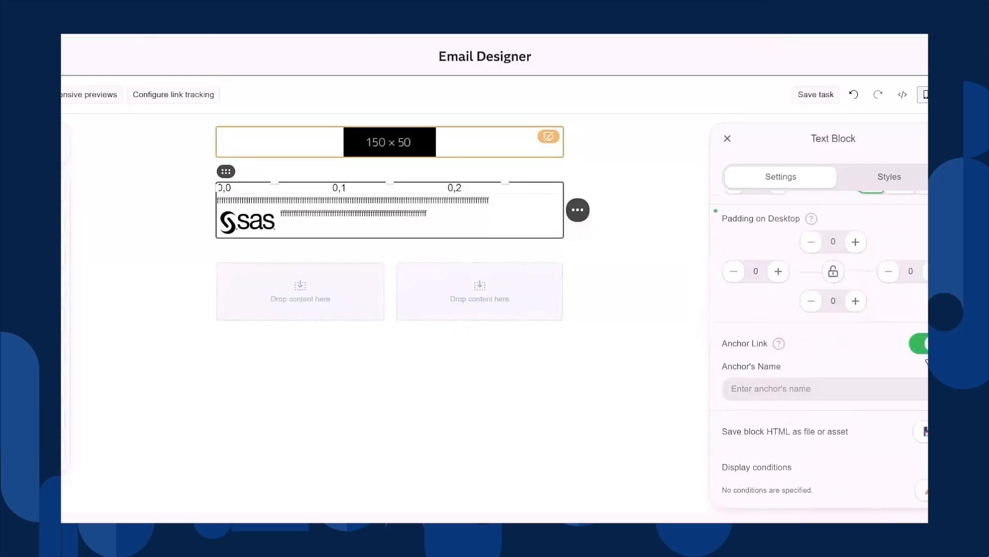
{"action": "left_click", "coordinate": [829, 356]}
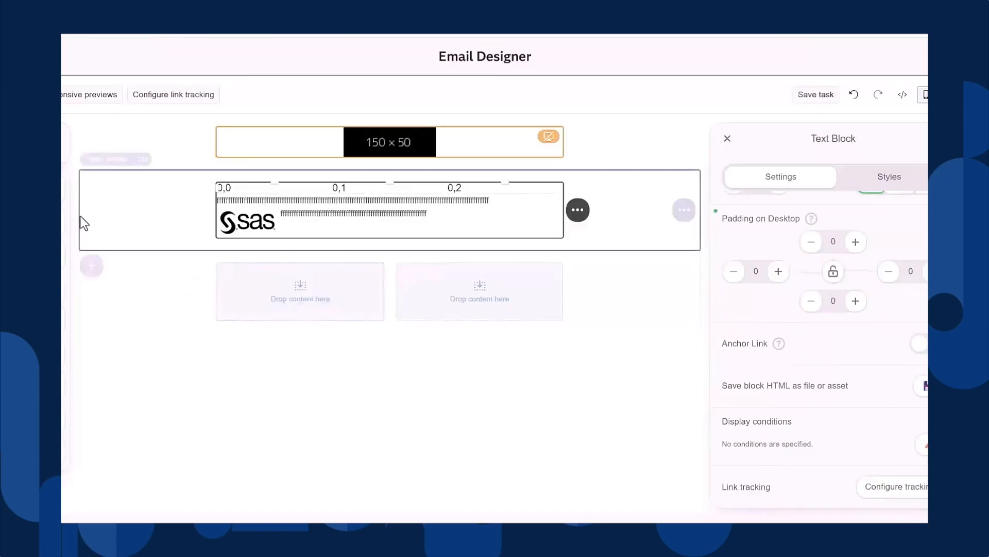
- Add a button block to the first empty container and review its link, button text, padding and margin settings
{"action": "left_click_drag", "start_coordinate": [64, 255], "coordinate": [264, 282]}
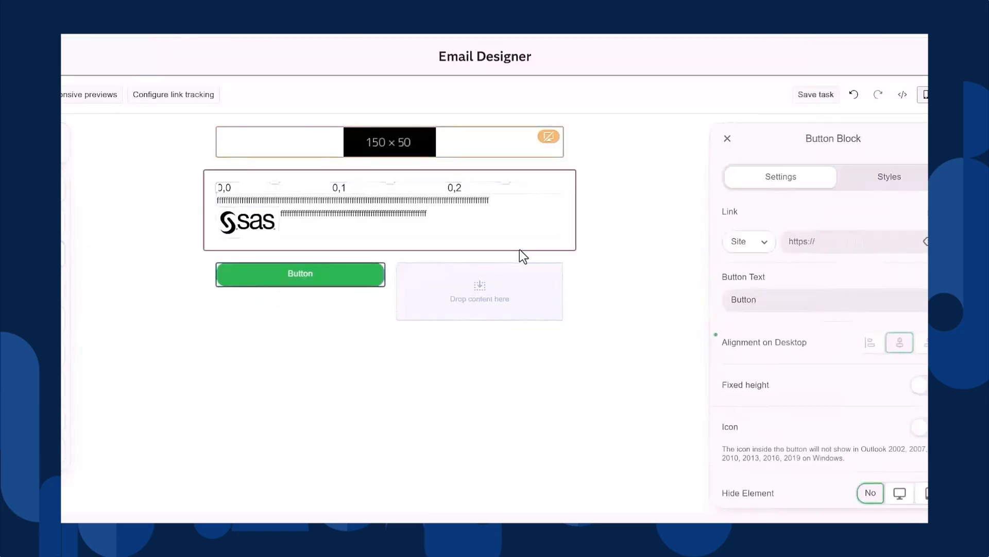
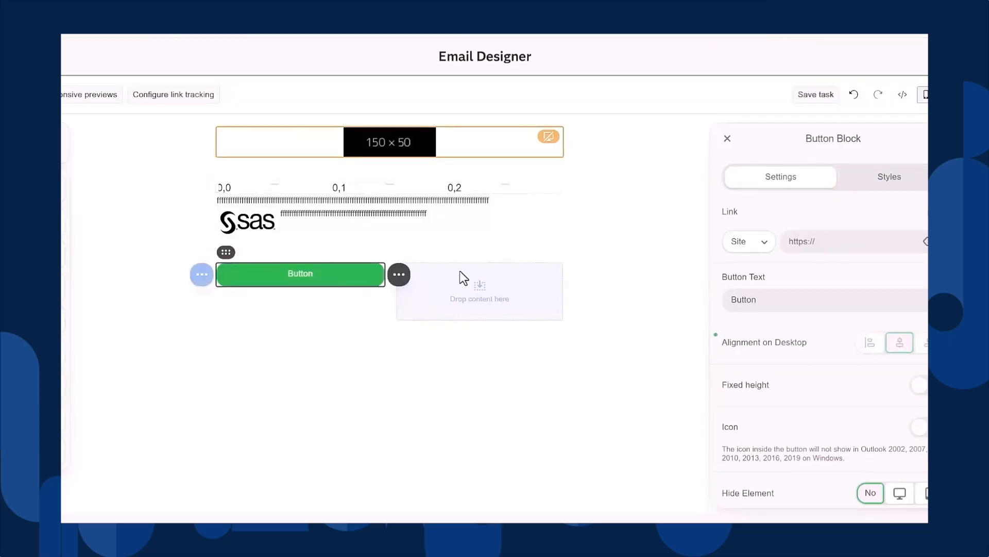
{"action": "left_click", "coordinate": [846, 242]}
{"action": "left_click", "coordinate": [770, 299]}
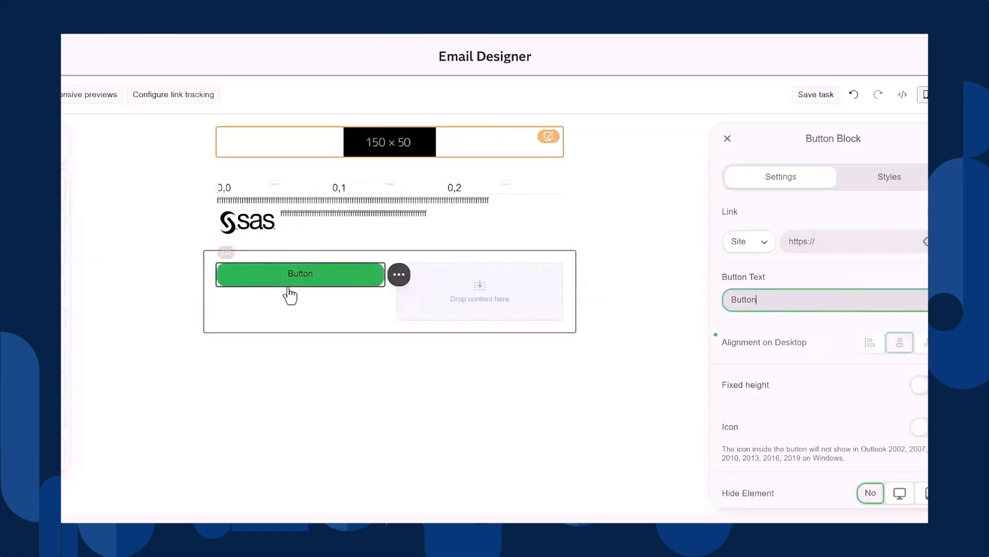
{"action": "scroll", "coordinate": [807, 384], "scroll_direction": "down", "scroll_amount": 3}
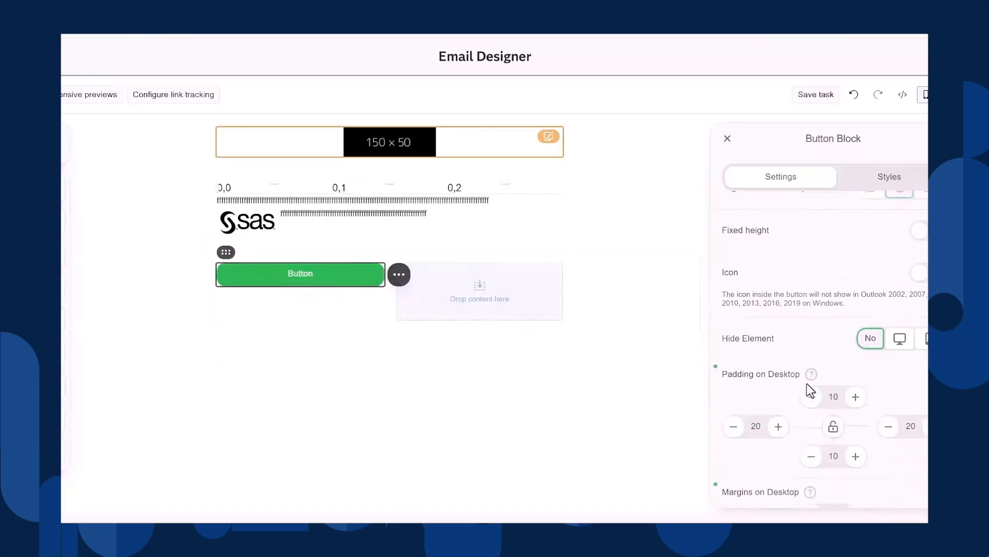
{"action": "scroll", "coordinate": [807, 383], "scroll_direction": "down", "scroll_amount": 3}
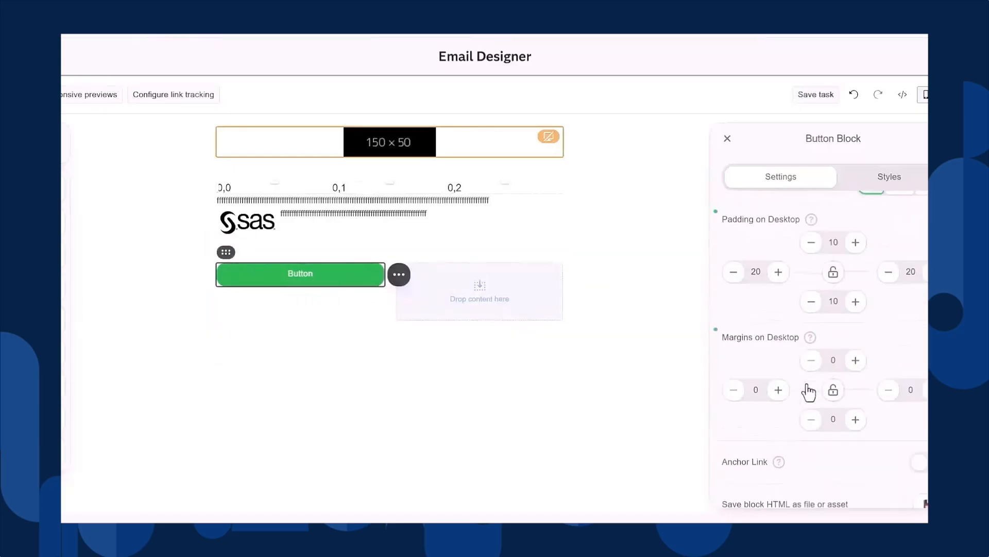
{"action": "scroll", "coordinate": [809, 392], "scroll_direction": "down", "scroll_amount": 2}
{"action": "scroll", "coordinate": [808, 392], "scroll_direction": "up", "scroll_amount": 5}
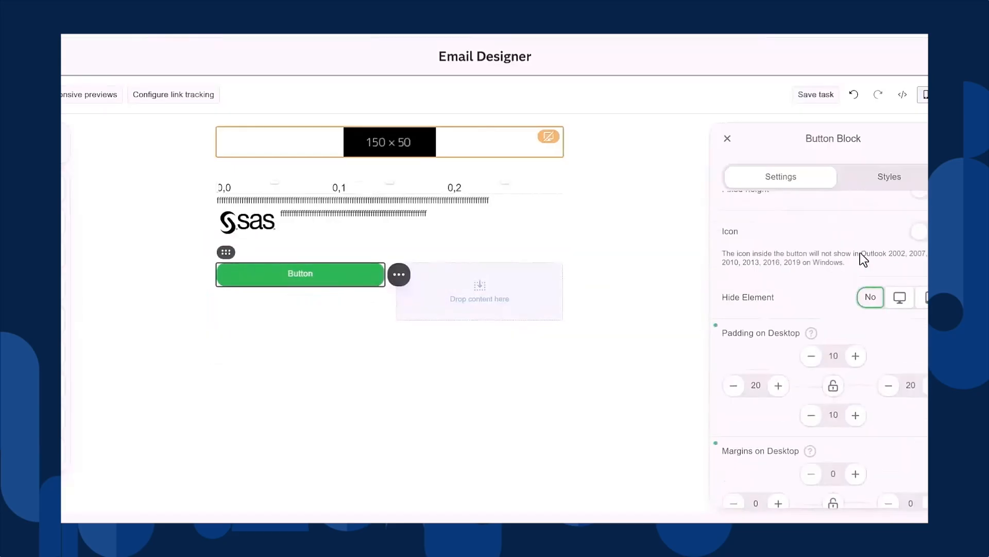
- Turn off Fit to Container on Desktop in the button's styles and return to its settings
{"action": "left_click", "coordinate": [890, 180]}
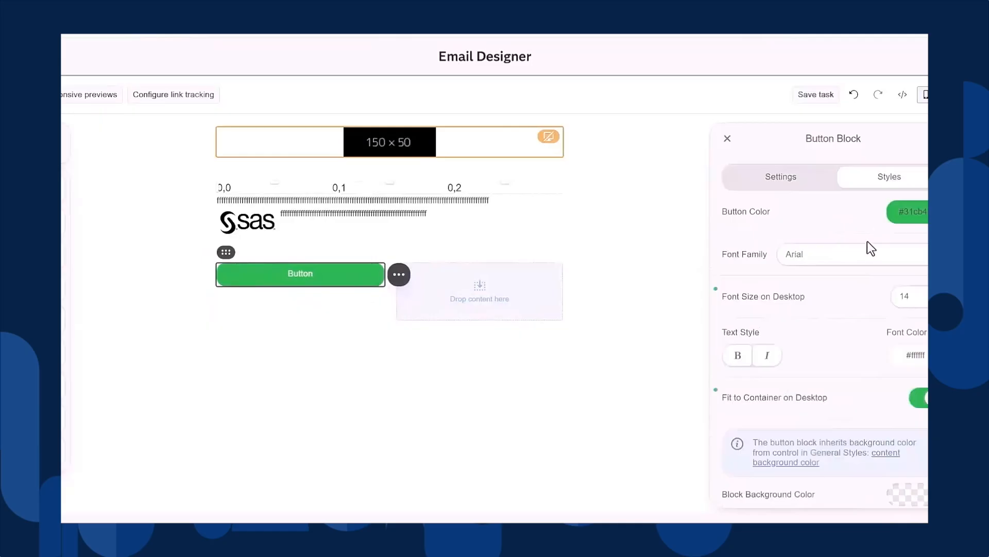
{"action": "left_click", "coordinate": [918, 399]}
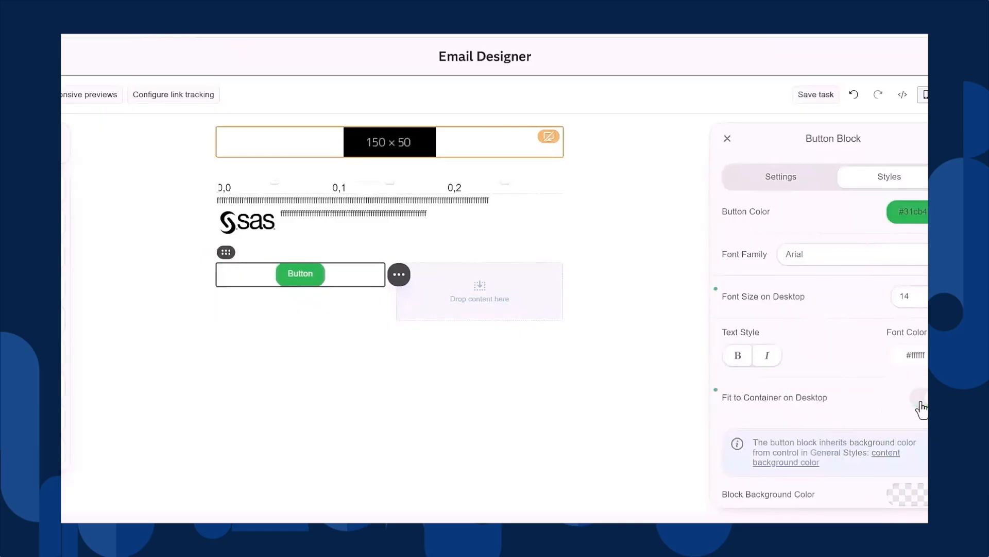
{"action": "left_click", "coordinate": [788, 183]}
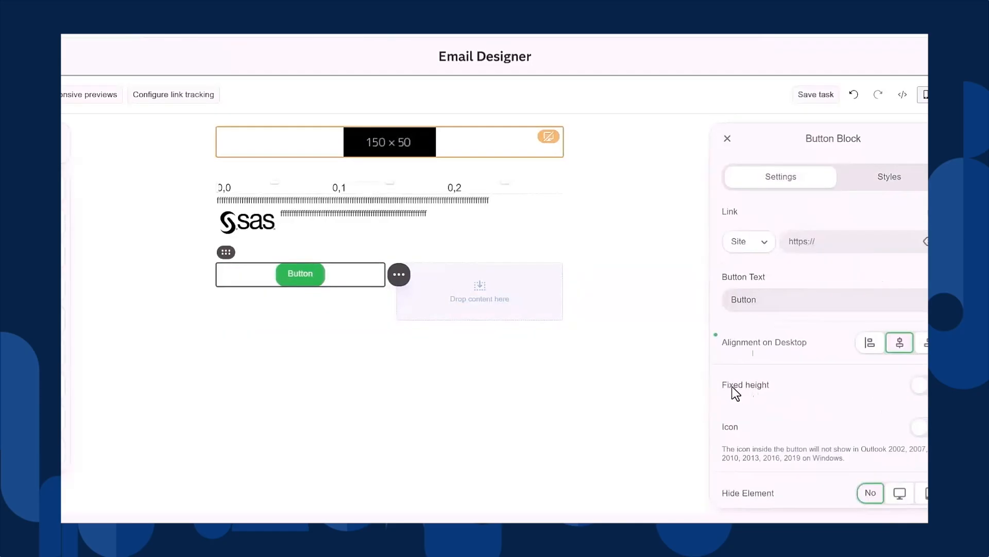
- Try a fixed height on the button block, switch it off, and read the note about icon support in Outlook
{"action": "left_click", "coordinate": [760, 384]}
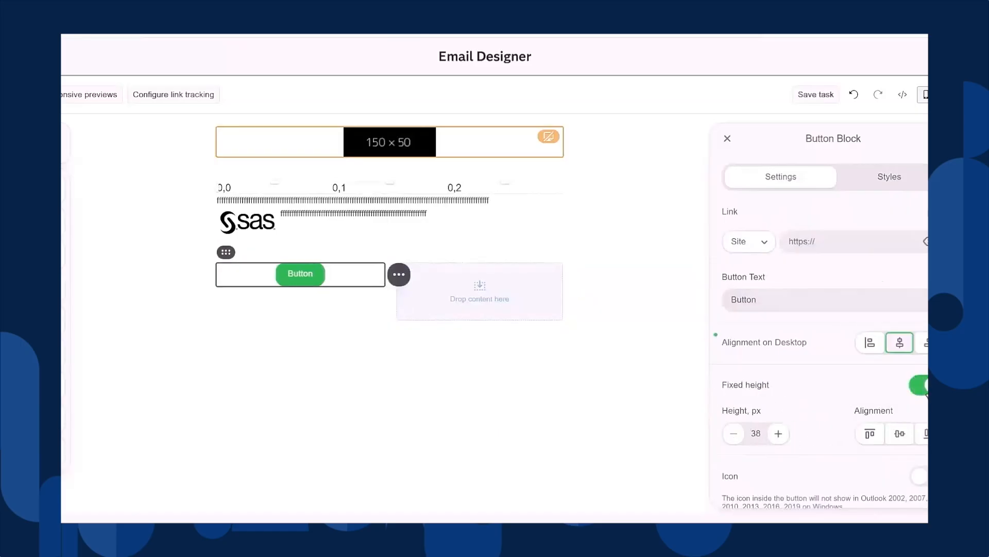
{"action": "left_click", "coordinate": [926, 392]}
{"action": "scroll", "coordinate": [803, 373], "scroll_direction": "down", "scroll_amount": 2}
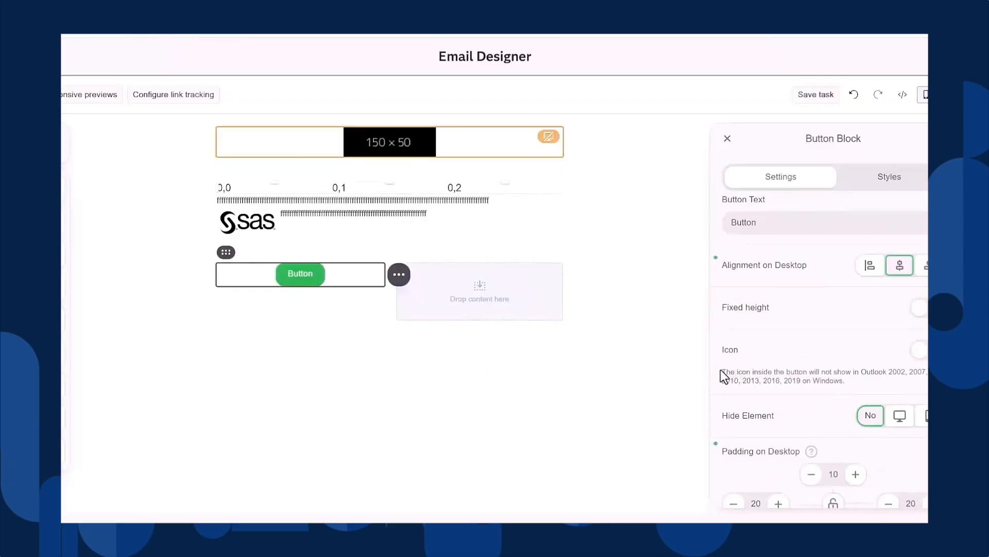
{"action": "left_click_drag", "start_coordinate": [748, 374], "coordinate": [851, 382]}
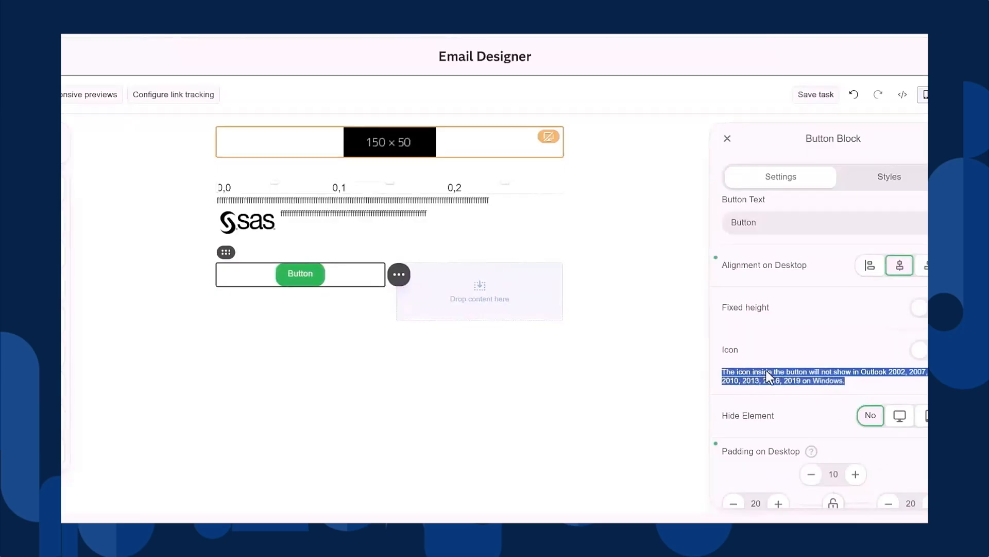
{"action": "left_click", "coordinate": [780, 356]}
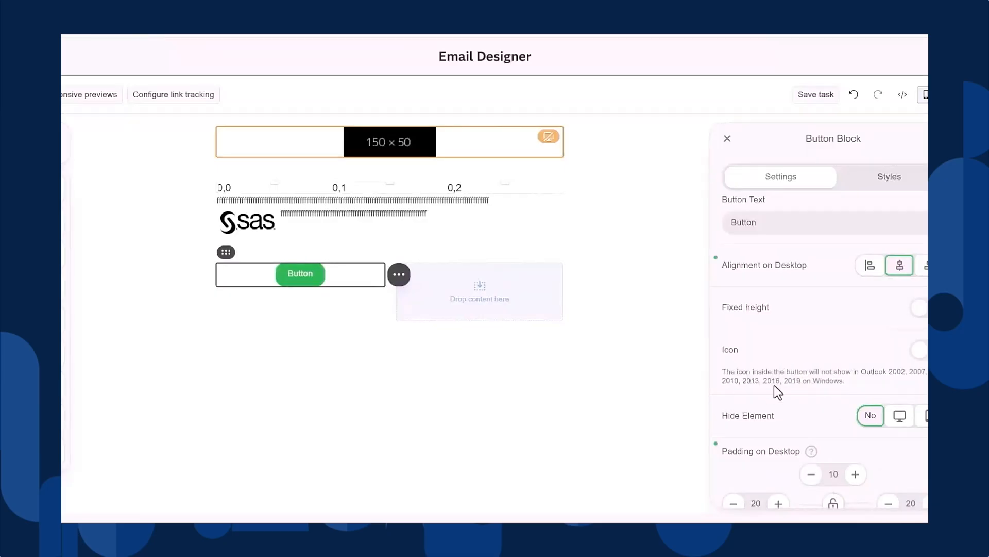
{"action": "scroll", "coordinate": [779, 391], "scroll_direction": "down", "scroll_amount": 2}
{"action": "left_click", "coordinate": [920, 273]}
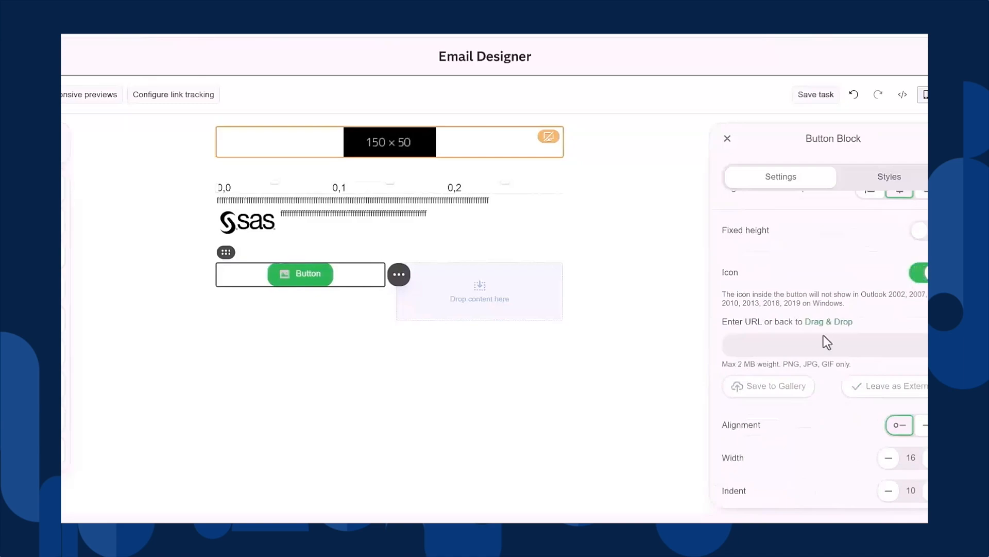
{"action": "left_click", "coordinate": [781, 342]}
{"action": "type", "text": "https://dummyimage.com/600x400/000/fff"}
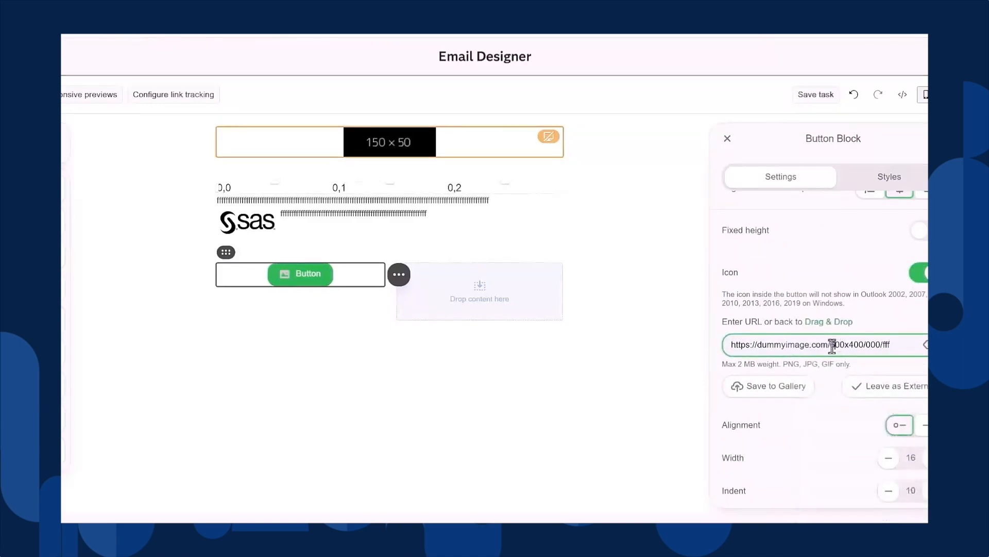
- Change the width part of the icon's image URL to 5
{"action": "left_click_drag", "start_coordinate": [830, 345], "coordinate": [839, 345]}
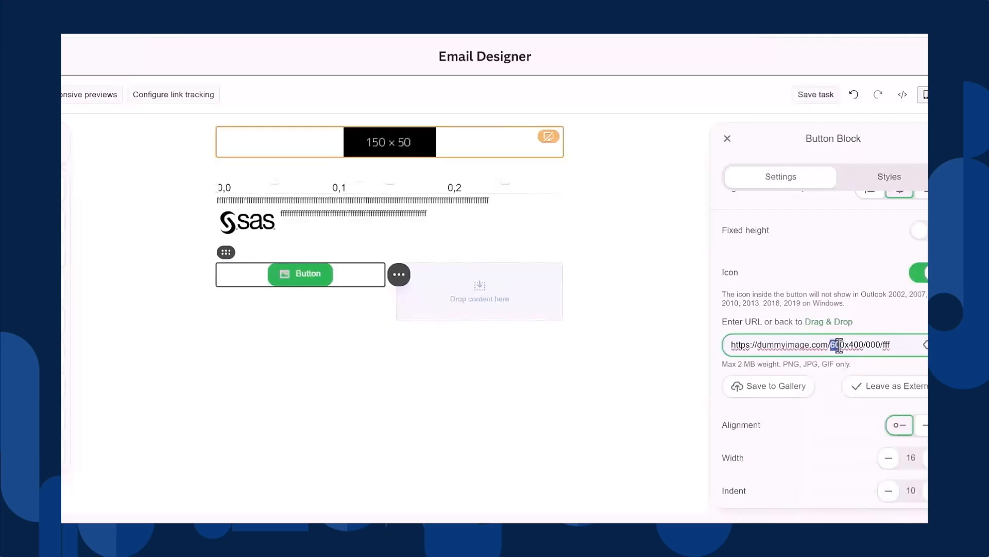
{"action": "type", "text": "5"}
{"action": "key", "text": "Delete"}
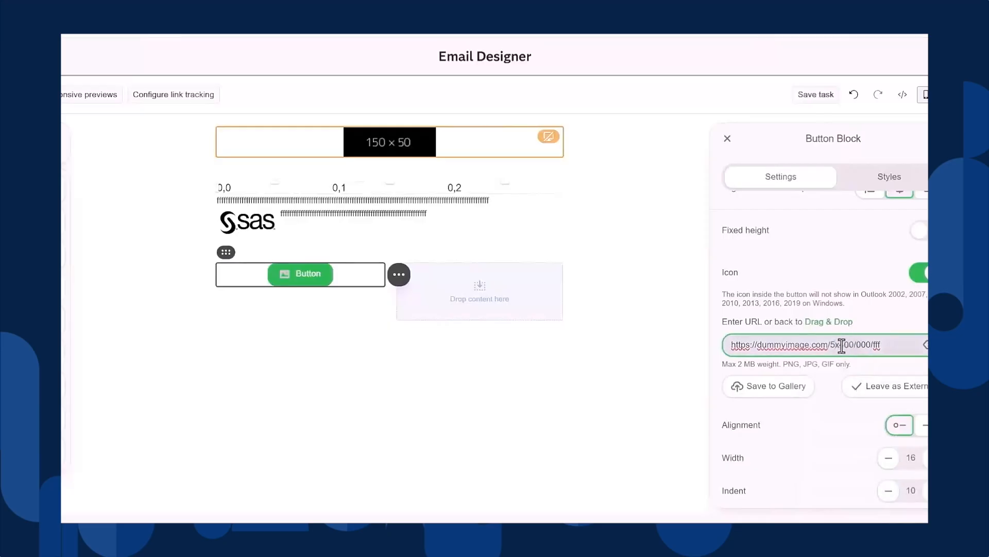
- Change the button icon's image URL to a 5x5 dummy image and leave it as an external image
{"action": "left_click_drag", "start_coordinate": [840, 345], "coordinate": [849, 346]}
{"action": "type", "text": "5"}
{"action": "key", "text": "Delete"}
{"action": "left_click", "coordinate": [879, 394]}
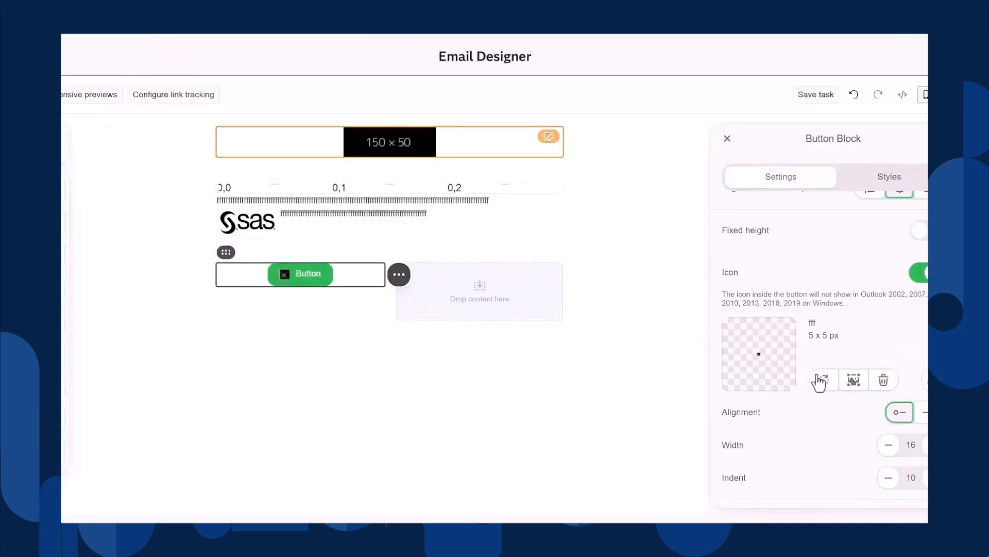
- Try placing the icon after the button text and return it to before the text
{"action": "scroll", "coordinate": [819, 383], "scroll_direction": "down", "scroll_amount": 3}
{"action": "left_click", "coordinate": [923, 336]}
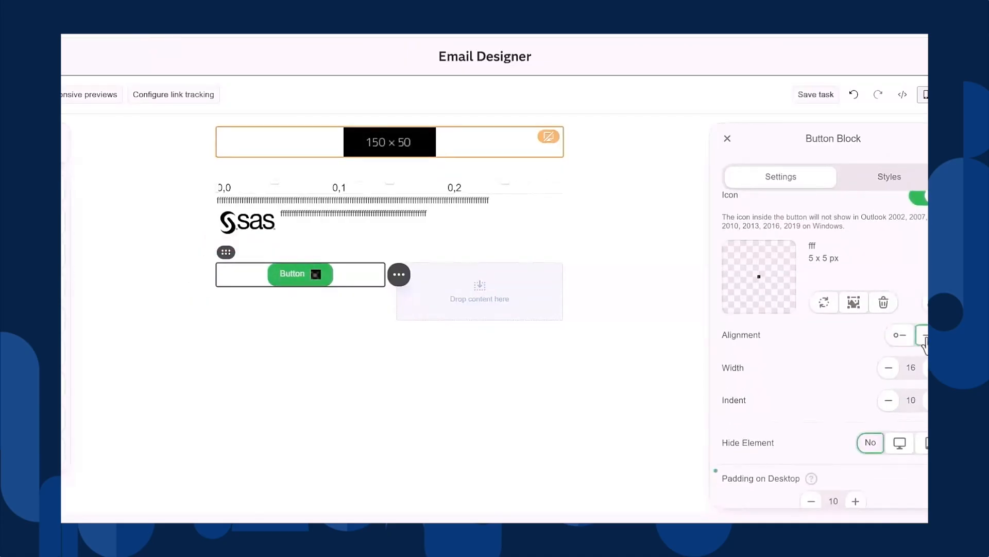
{"action": "left_click", "coordinate": [897, 335]}
{"action": "left_click", "coordinate": [926, 339]}
{"action": "left_click", "coordinate": [901, 340]}
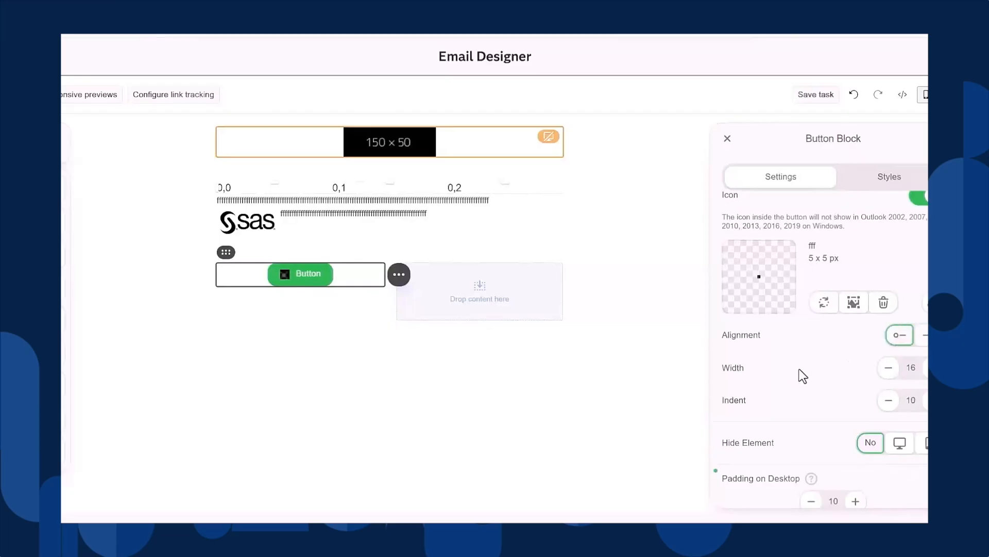
- Try an icon indent of 12 and return it to 10
{"action": "left_click", "coordinate": [889, 372]}
{"action": "left_click", "coordinate": [927, 407]}
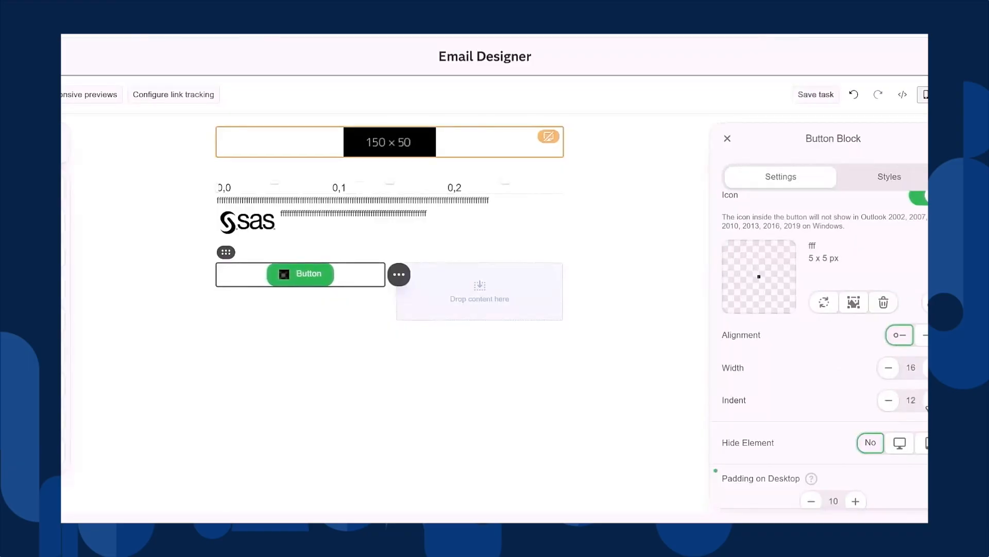
{"action": "left_click", "coordinate": [887, 402]}
- Examine the button block's remaining settings, from element hiding, padding and margins to link tracking, and its style options
{"action": "scroll", "coordinate": [771, 417], "scroll_direction": "down", "scroll_amount": 2}
{"action": "scroll", "coordinate": [771, 395], "scroll_direction": "down", "scroll_amount": 3}
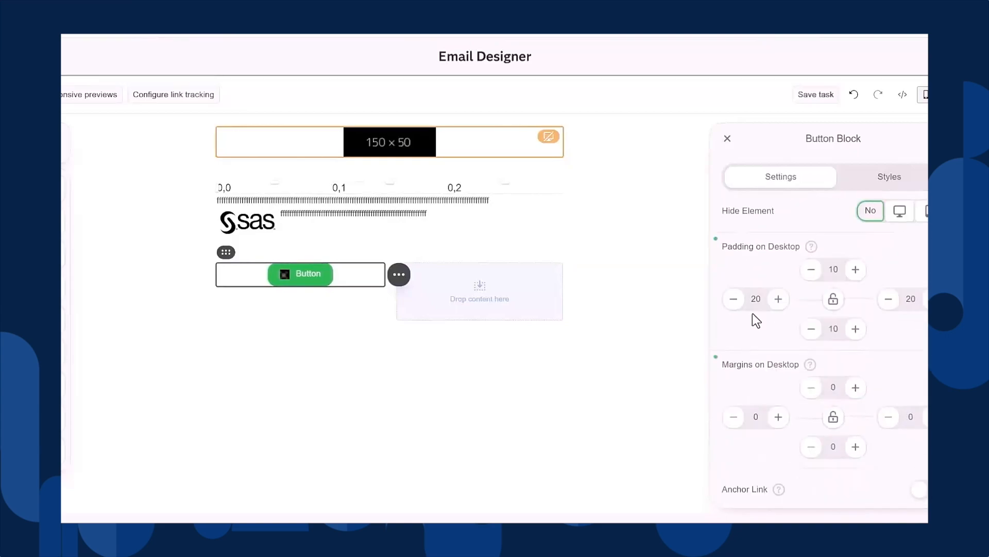
{"action": "scroll", "coordinate": [765, 411], "scroll_direction": "down", "scroll_amount": 1}
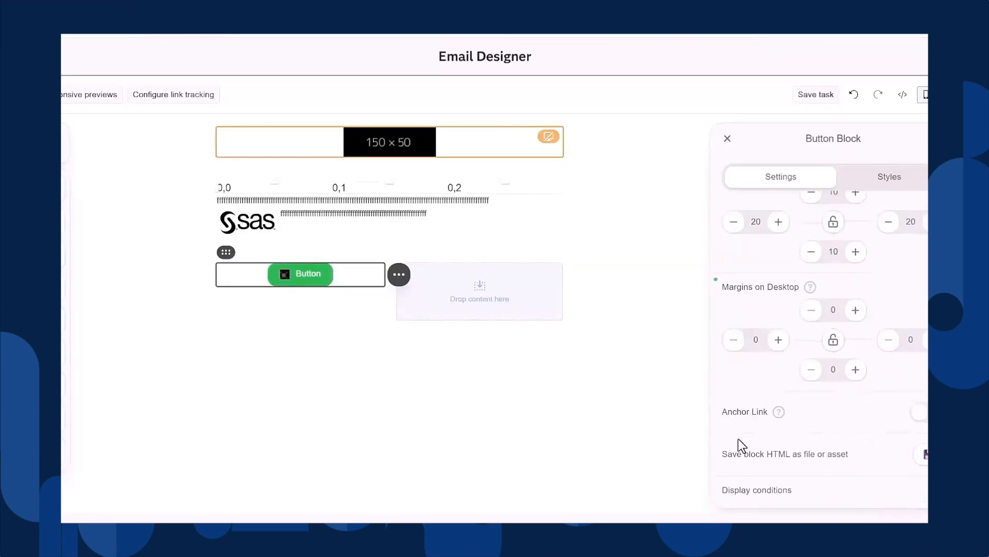
{"action": "scroll", "coordinate": [747, 442], "scroll_direction": "down", "scroll_amount": 1}
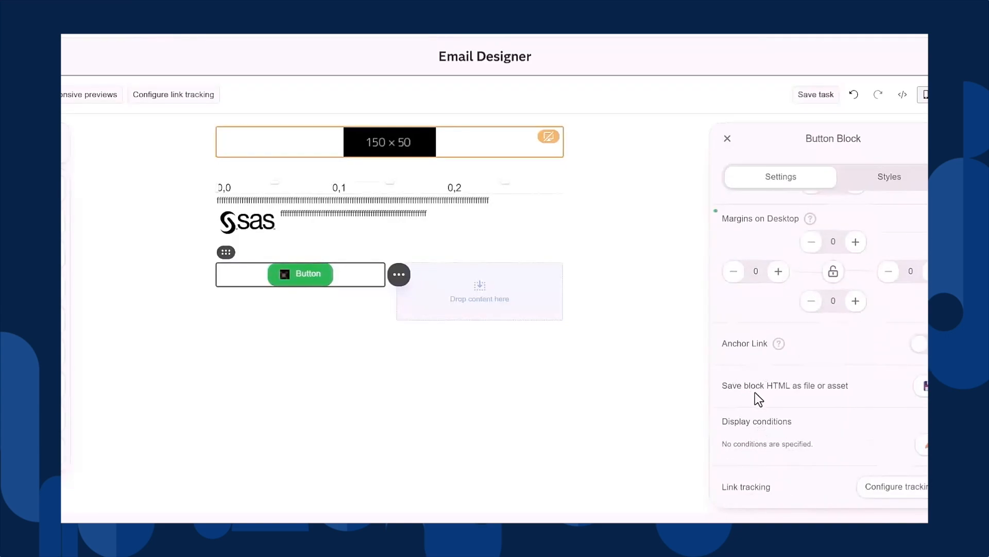
{"action": "scroll", "coordinate": [757, 428], "scroll_direction": "up", "scroll_amount": 5}
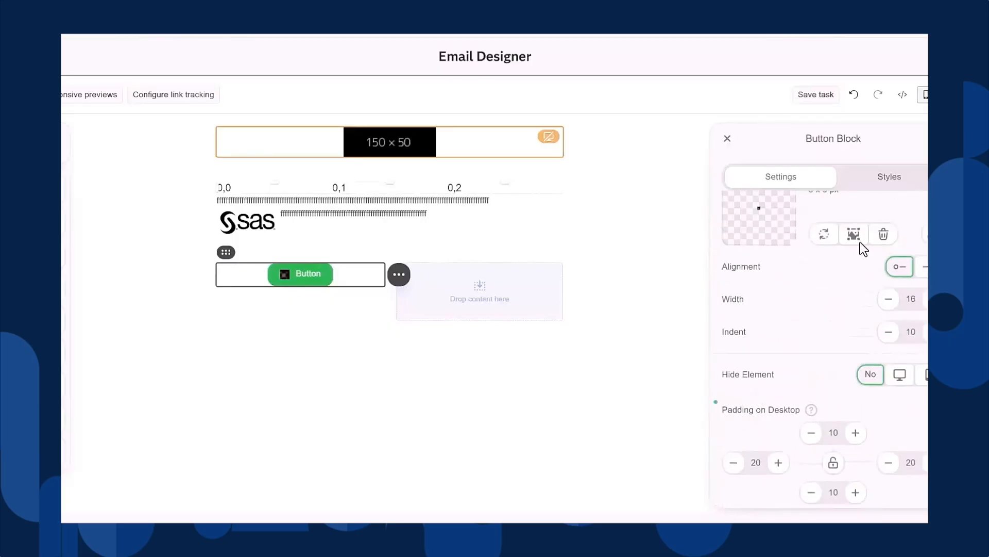
{"action": "left_click", "coordinate": [895, 178]}
{"action": "scroll", "coordinate": [802, 304], "scroll_direction": "down", "scroll_amount": 3}
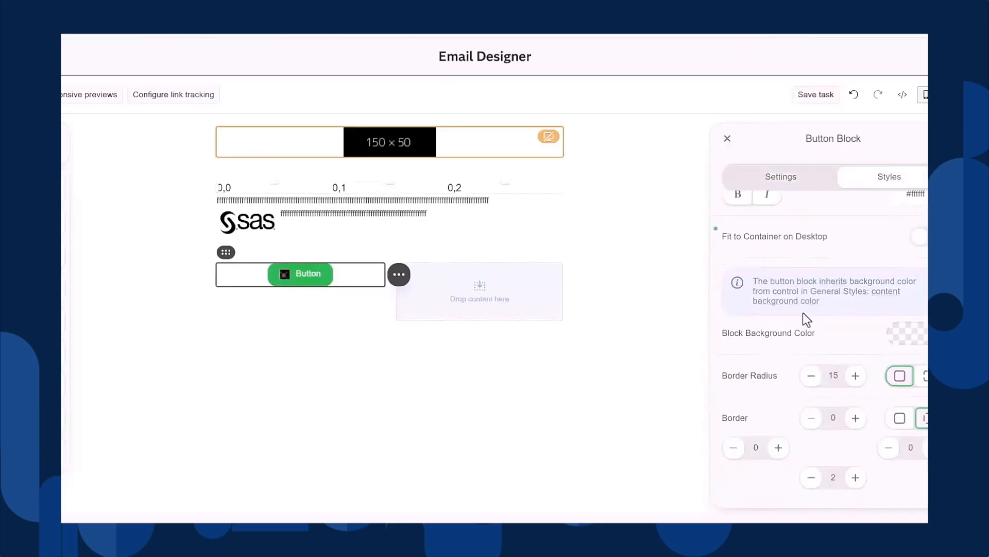
{"action": "scroll", "coordinate": [773, 310], "scroll_direction": "up", "scroll_amount": 4}
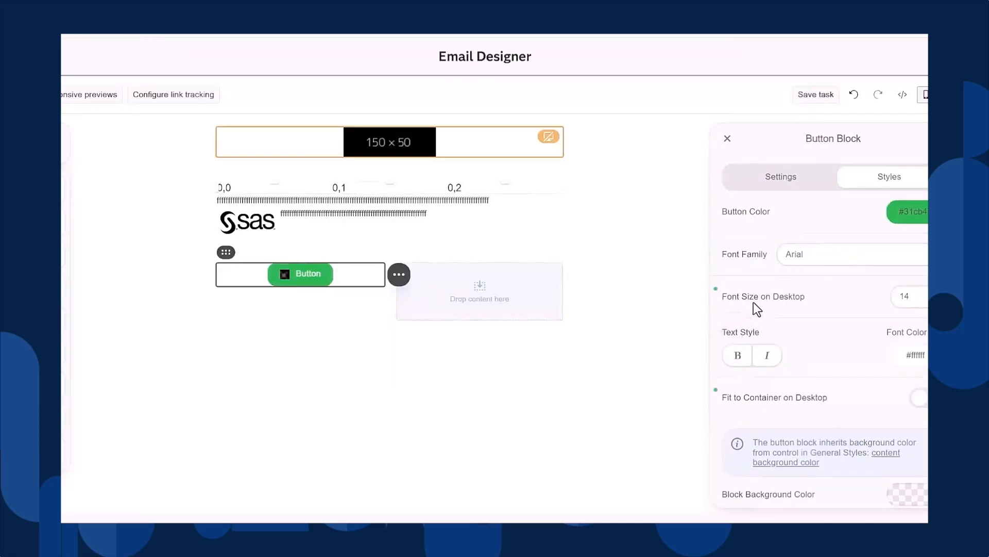
- Try bold formatting on the button text and switch it off again
{"action": "left_click", "coordinate": [815, 301]}
{"action": "left_click", "coordinate": [738, 356]}
{"action": "left_click", "coordinate": [738, 356]}
- Try the light blue #cfe2f3 as the button's block background color
{"action": "scroll", "coordinate": [773, 371], "scroll_direction": "down", "scroll_amount": 2}
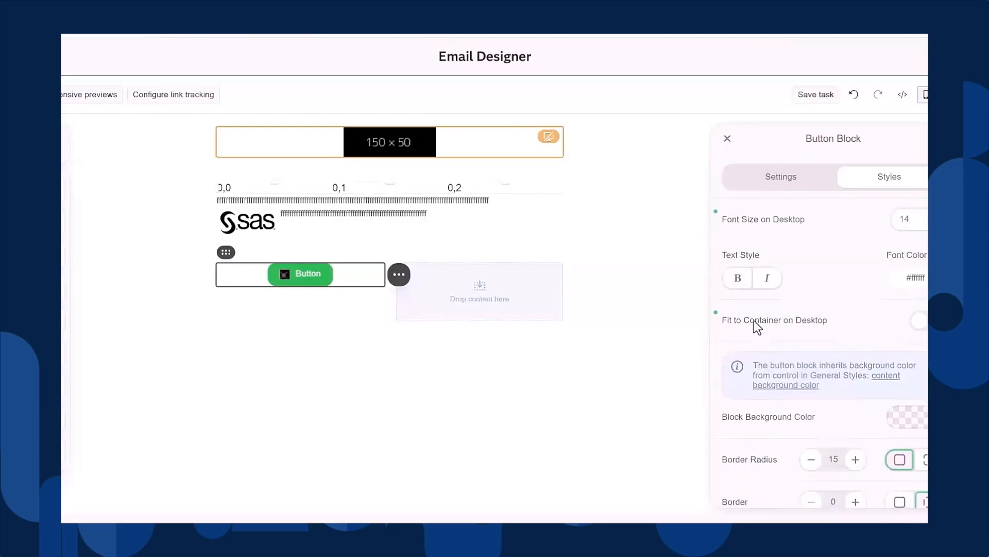
{"action": "scroll", "coordinate": [770, 344], "scroll_direction": "down", "scroll_amount": 2}
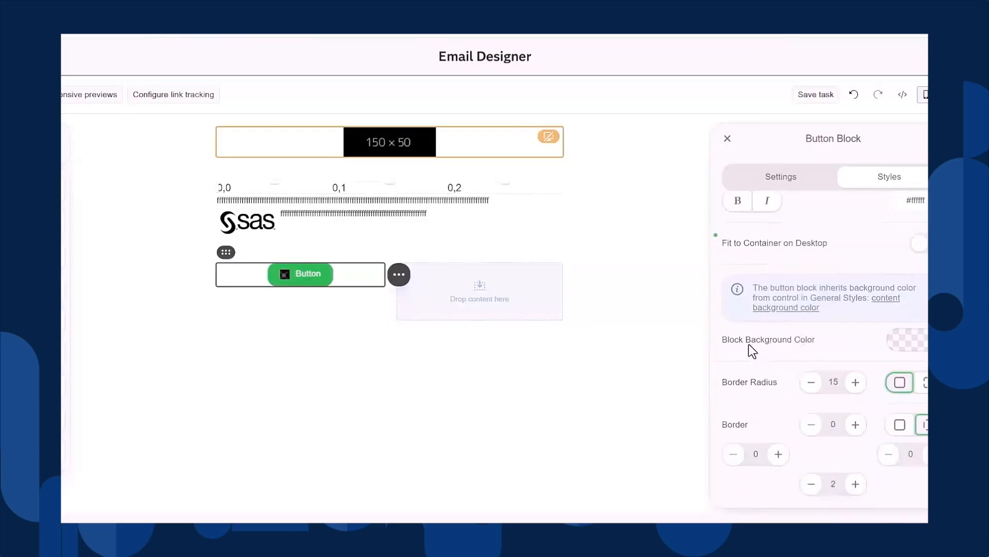
{"action": "left_click", "coordinate": [904, 344]}
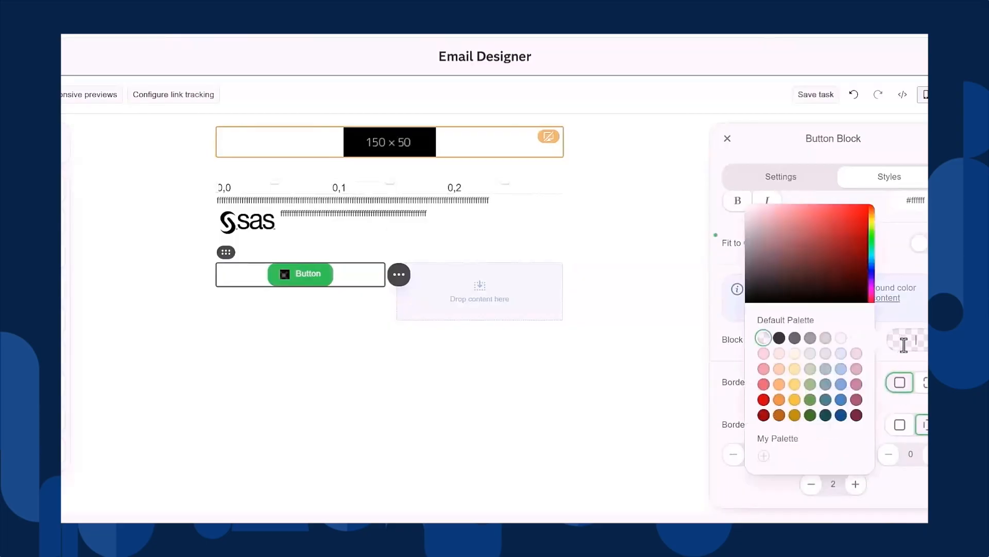
{"action": "left_click", "coordinate": [842, 353]}
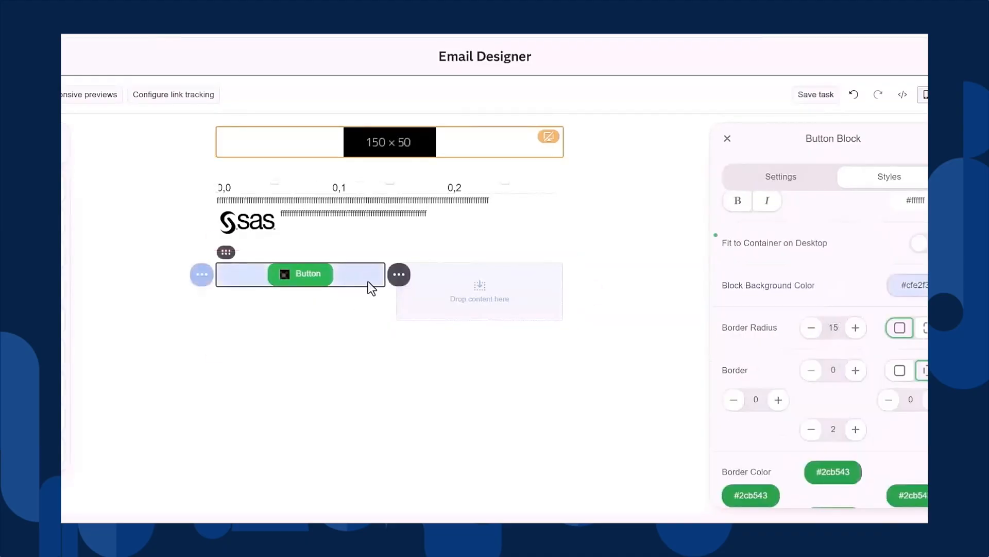
{"action": "scroll", "coordinate": [755, 365], "scroll_direction": "down", "scroll_amount": 2}
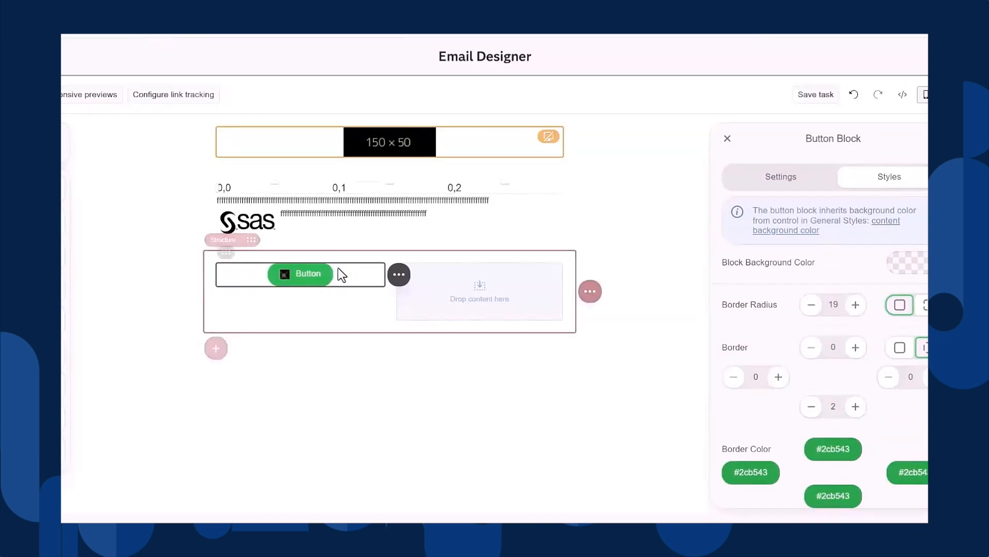
- Set the button's border radius to 15 and its border to 0 on all sides
{"action": "left_click", "coordinate": [813, 311]}
{"action": "left_click", "coordinate": [813, 310]}
{"action": "left_click", "coordinate": [813, 310]}
{"action": "left_click", "coordinate": [812, 310]}
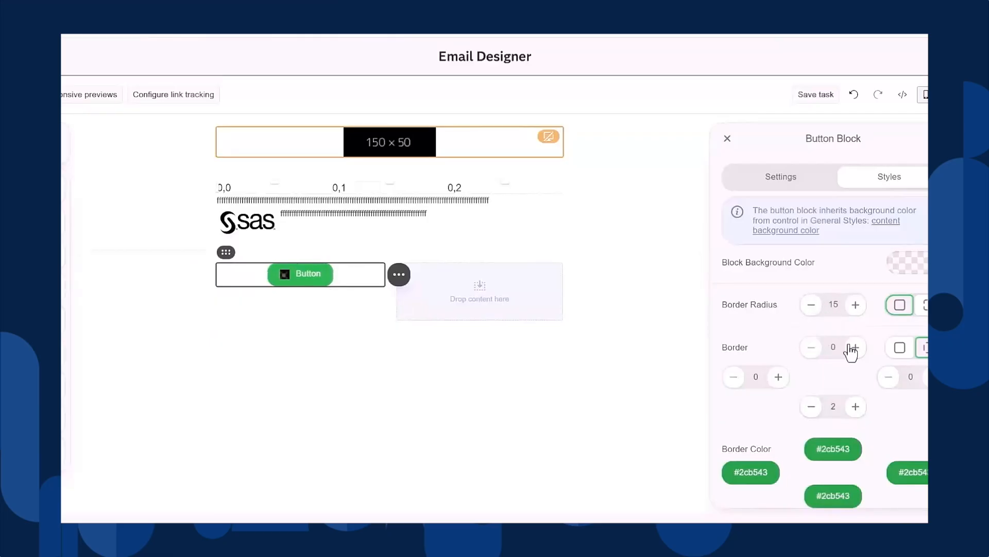
{"action": "left_click", "coordinate": [812, 407]}
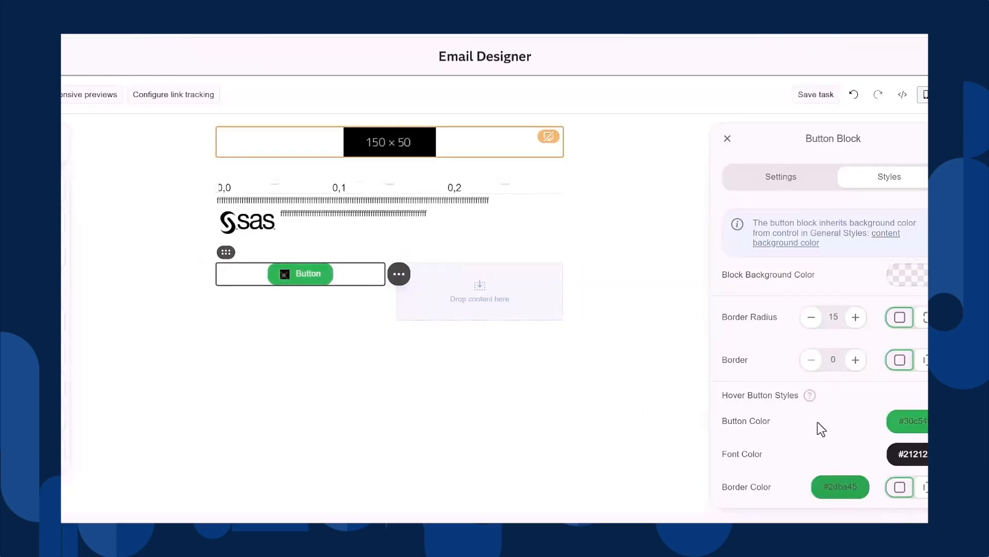
{"action": "scroll", "coordinate": [829, 435], "scroll_direction": "up", "scroll_amount": 2}
{"action": "scroll", "coordinate": [829, 436], "scroll_direction": "down", "scroll_amount": 2}
- Turn off hover button styles in the email's global button styles and reselect the button block to check its own styles
{"action": "left_click", "coordinate": [725, 89]}
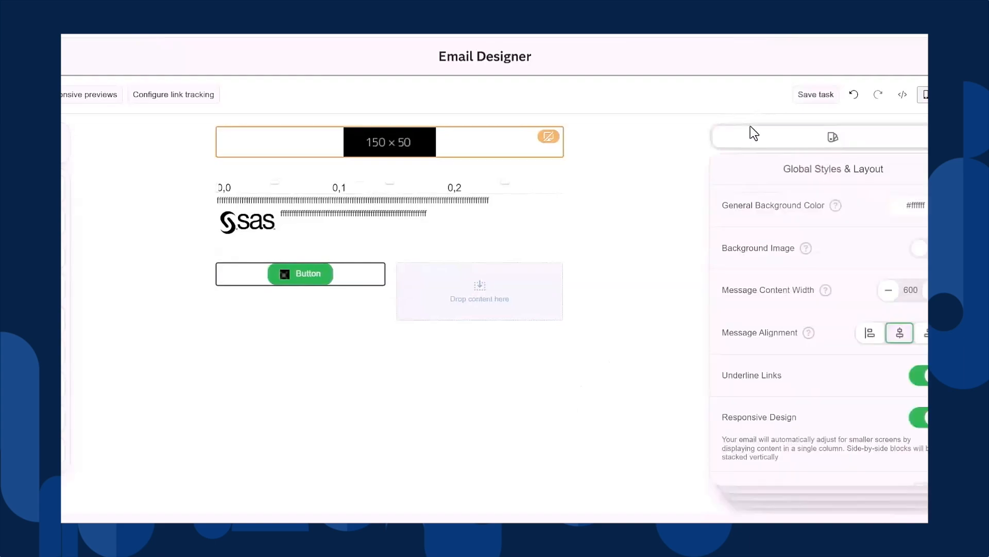
{"action": "mouse_move", "coordinate": [814, 508]}
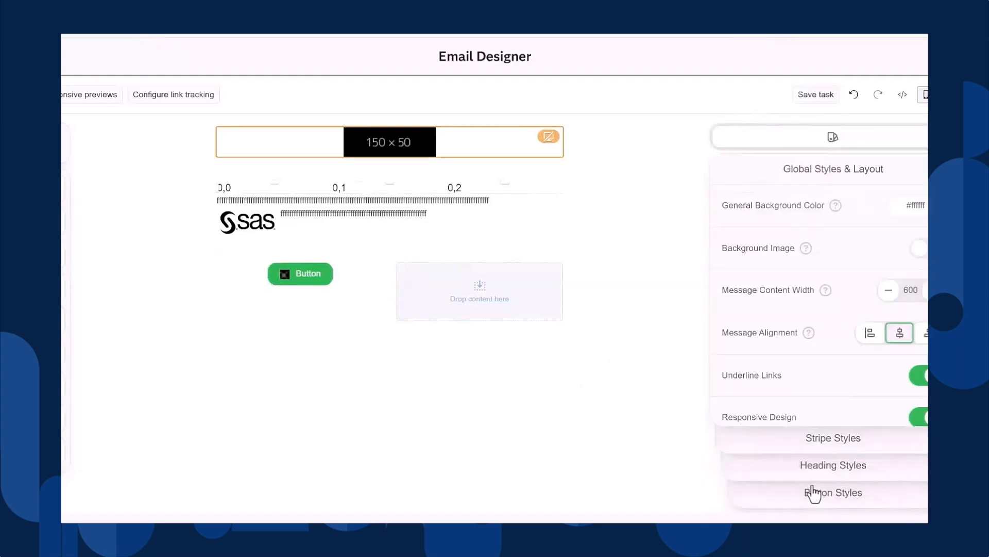
{"action": "left_click", "coordinate": [812, 491]}
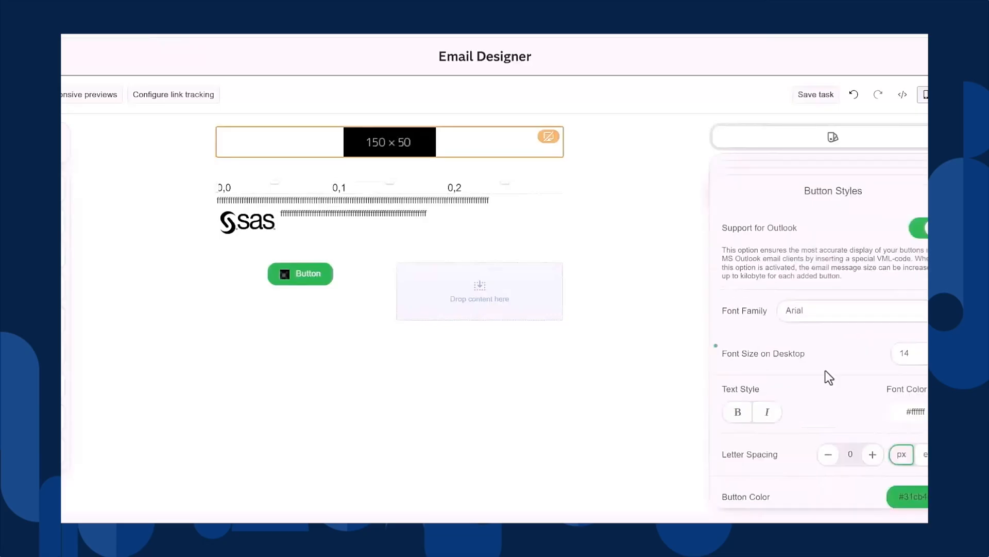
{"action": "scroll", "coordinate": [819, 364], "scroll_direction": "down", "scroll_amount": 4}
{"action": "scroll", "coordinate": [818, 361], "scroll_direction": "down", "scroll_amount": 3}
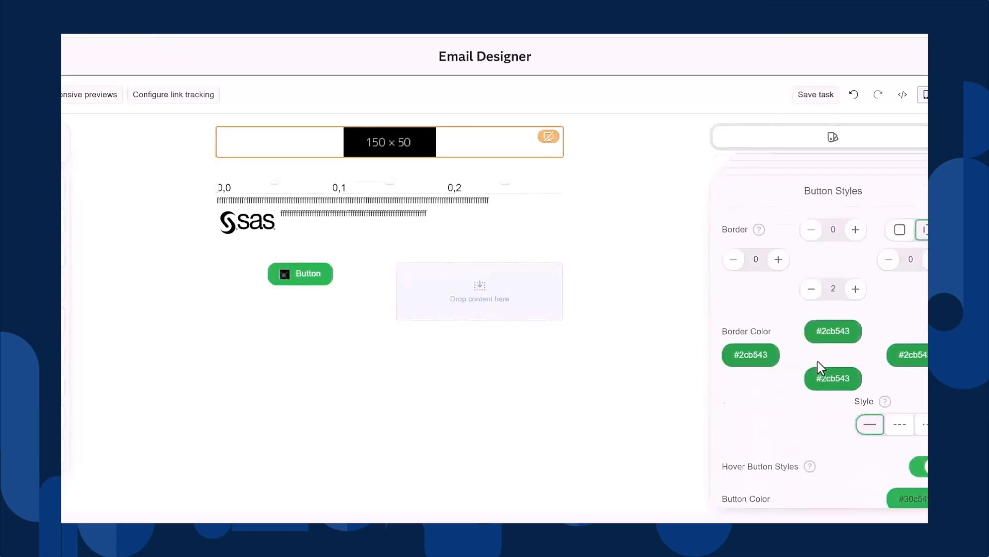
{"action": "scroll", "coordinate": [818, 360], "scroll_direction": "down", "scroll_amount": 5}
{"action": "scroll", "coordinate": [818, 361], "scroll_direction": "up", "scroll_amount": 3}
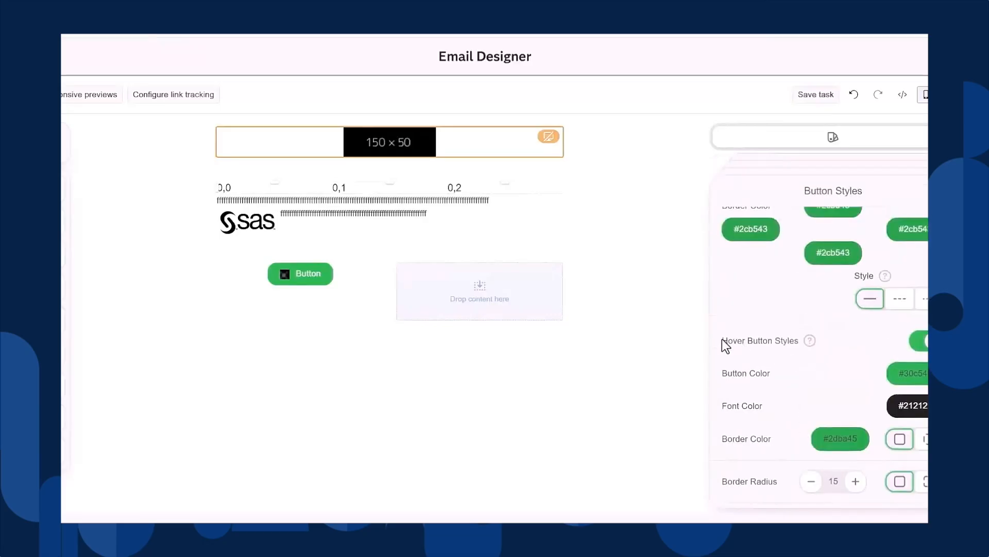
{"action": "left_click_drag", "start_coordinate": [776, 345], "coordinate": [796, 348]}
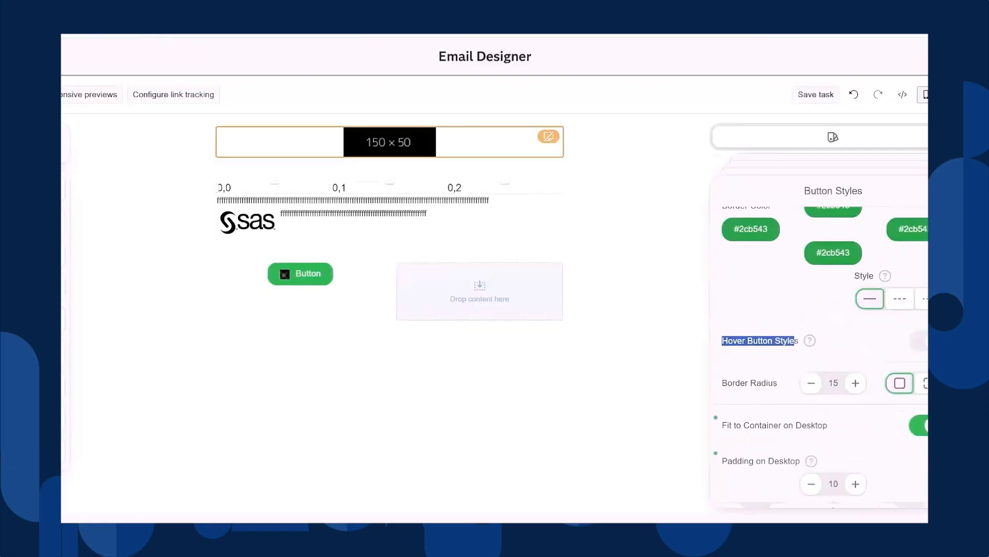
{"action": "left_click", "coordinate": [319, 282]}
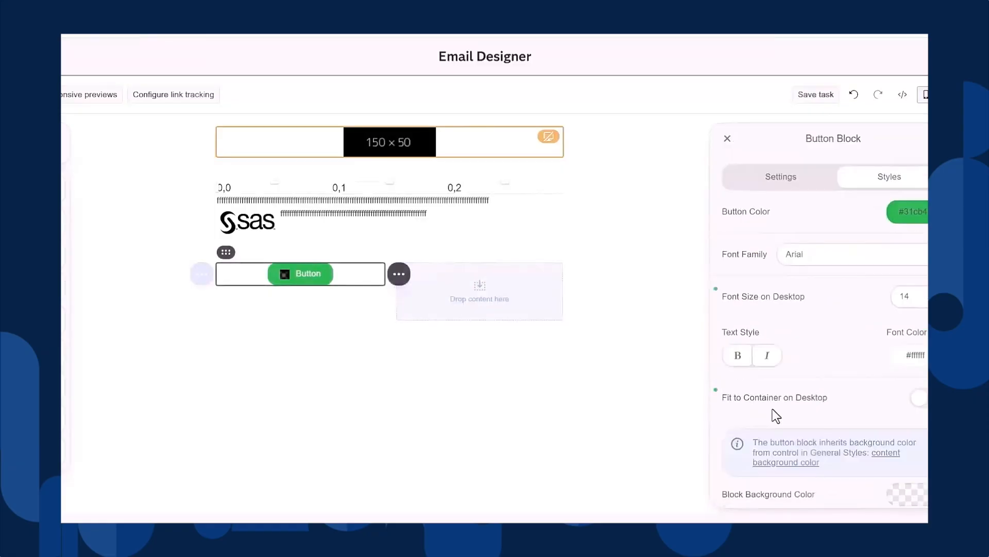
{"action": "scroll", "coordinate": [773, 409], "scroll_direction": "down", "scroll_amount": 2}
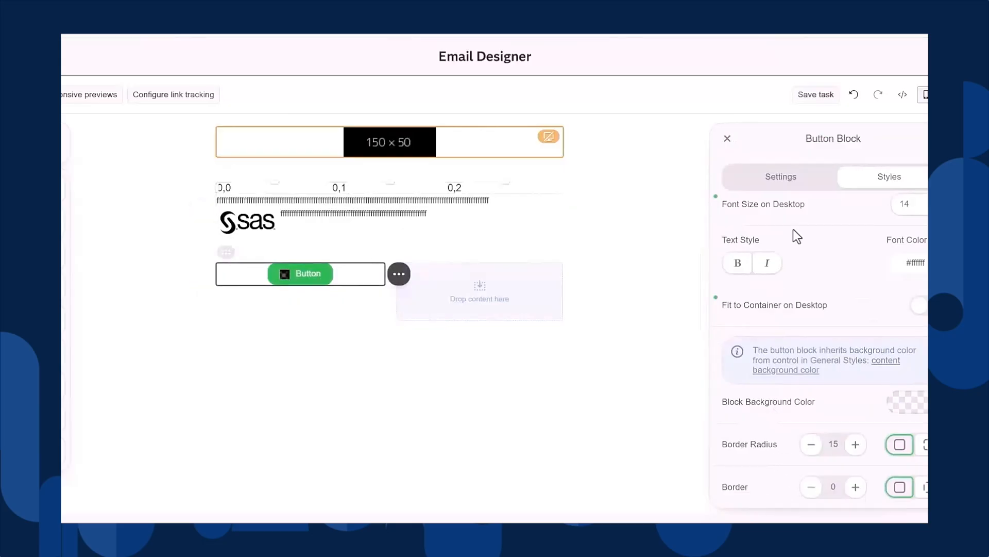
- Add a single-column layout below the button row and insert a spacer block in Line mode into it
{"action": "left_click", "coordinate": [66, 158]}
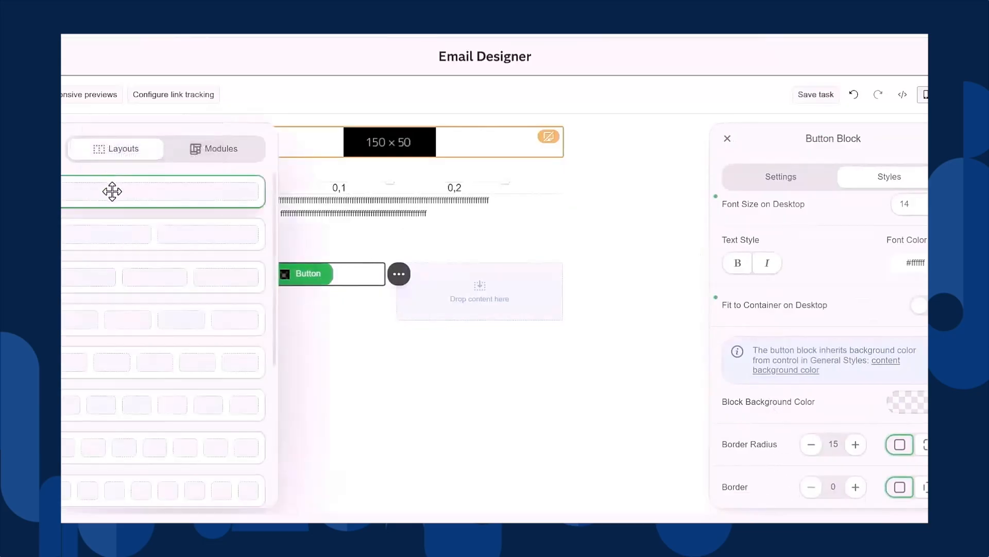
{"action": "mouse_move", "coordinate": [110, 190]}
{"action": "left_mouse_down"}
{"action": "mouse_move", "coordinate": [303, 332]}
{"action": "mouse_move", "coordinate": [311, 327]}
{"action": "left_mouse_up"}
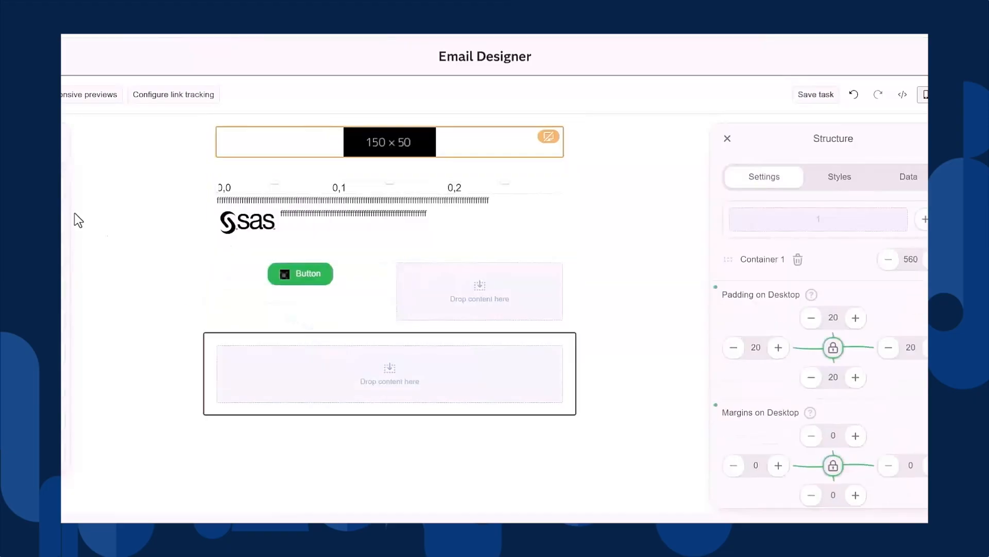
{"action": "left_click_drag", "start_coordinate": [120, 310], "coordinate": [301, 354]}
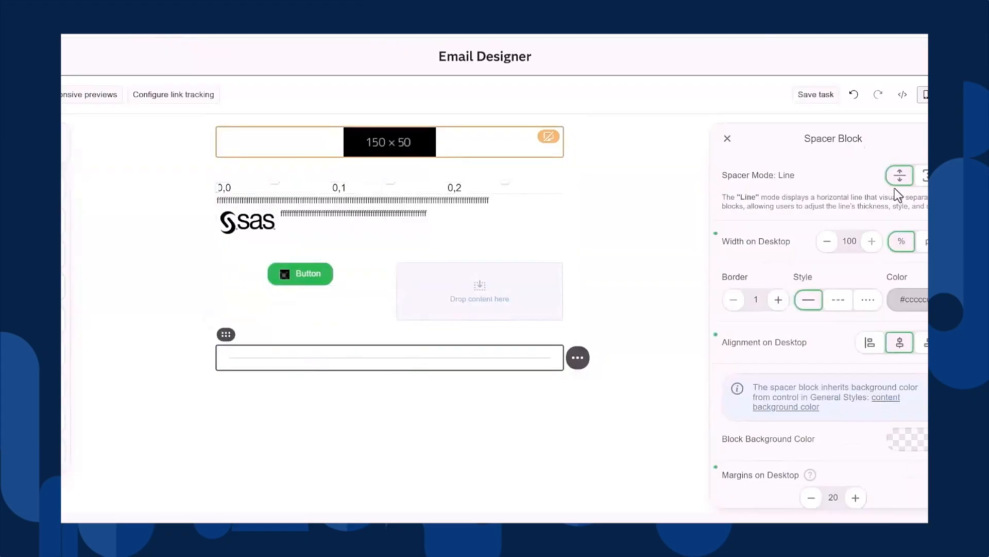
{"action": "left_click", "coordinate": [925, 178]}
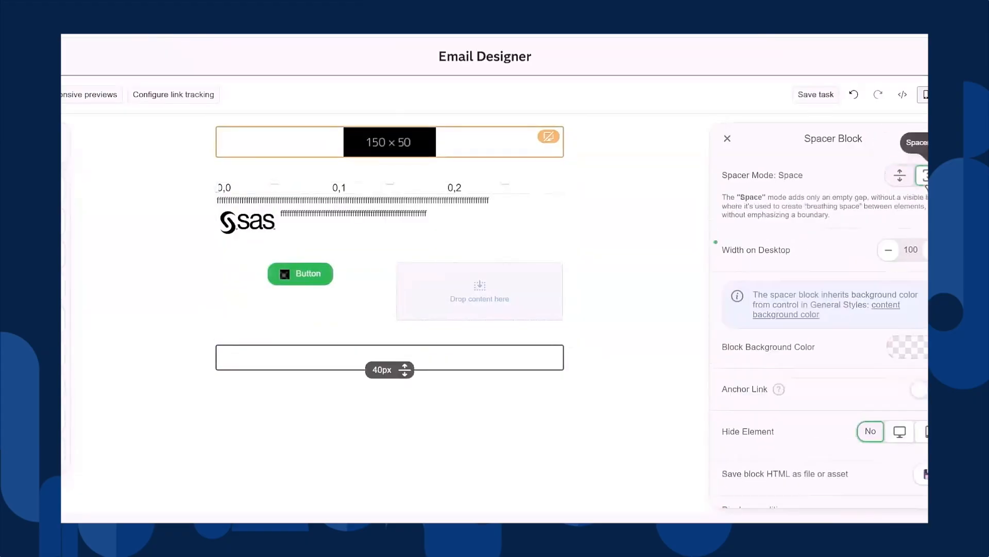
{"action": "left_click", "coordinate": [899, 179]}
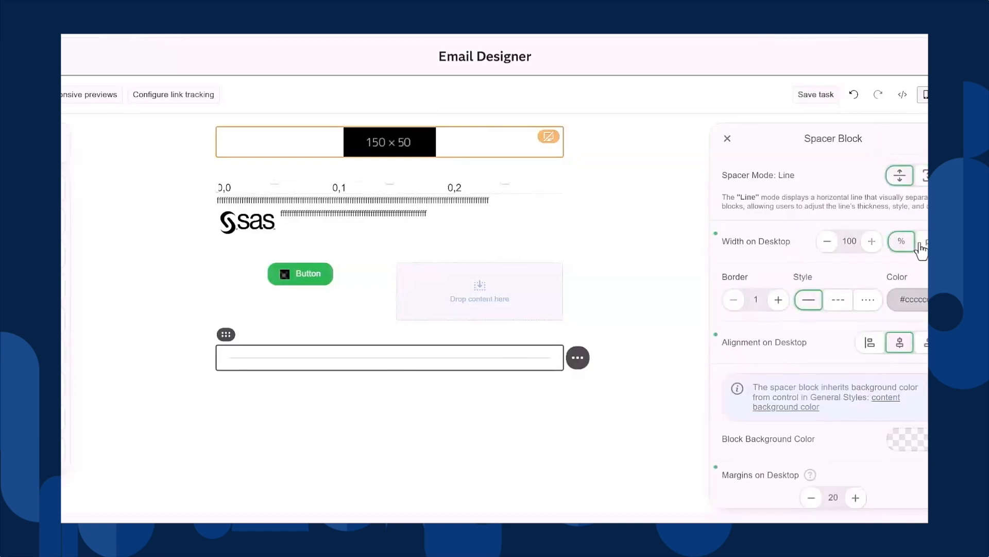
- Set the spacer line's desktop width to 400 px
{"action": "left_click", "coordinate": [922, 247]}
{"action": "double_click", "coordinate": [851, 242]}
{"action": "key", "text": "BackSpace"}
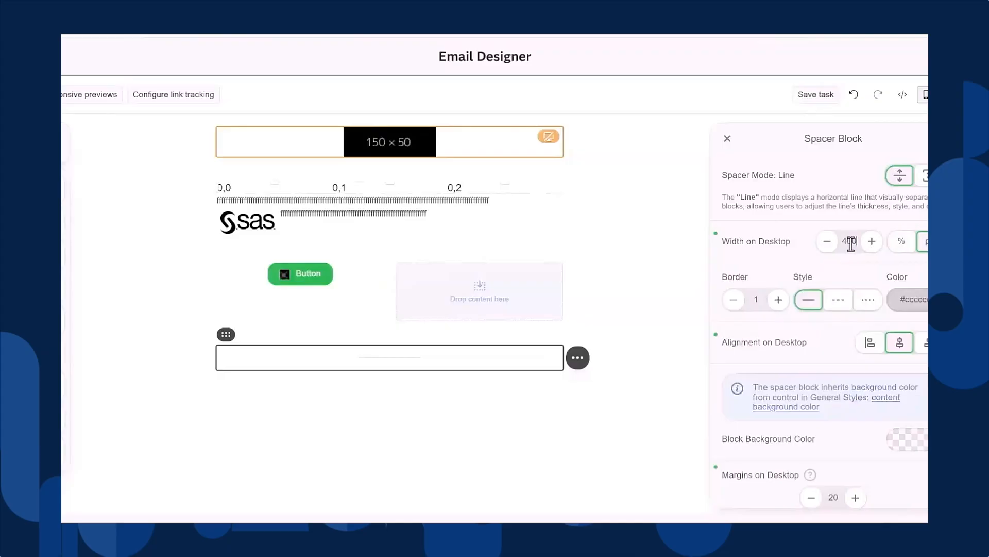
{"action": "type", "text": "400"}
- Style the spacer line as dashed, in dark gray #333333, with a border thickness of 4
{"action": "left_click", "coordinate": [914, 301]}
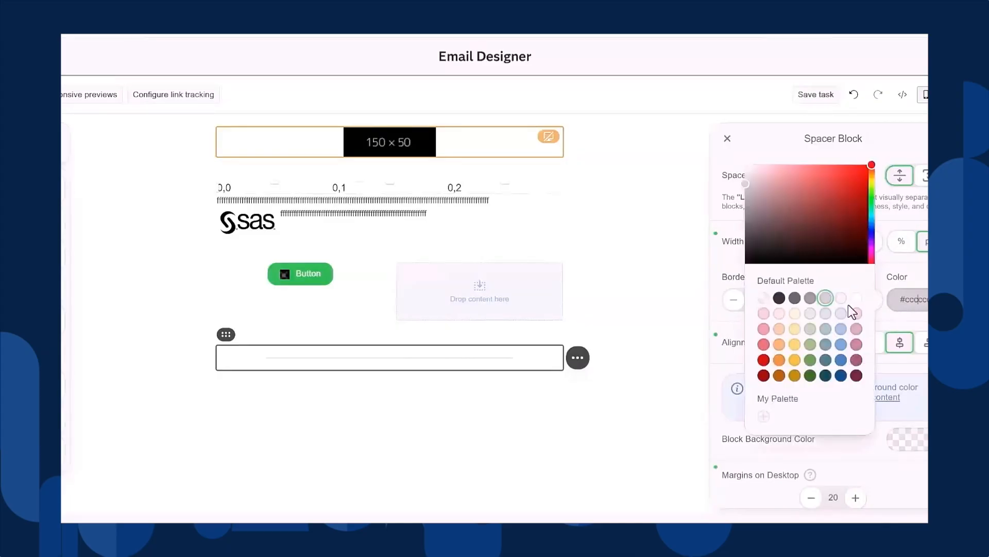
{"action": "left_click", "coordinate": [779, 298]}
{"action": "left_click", "coordinate": [778, 299]}
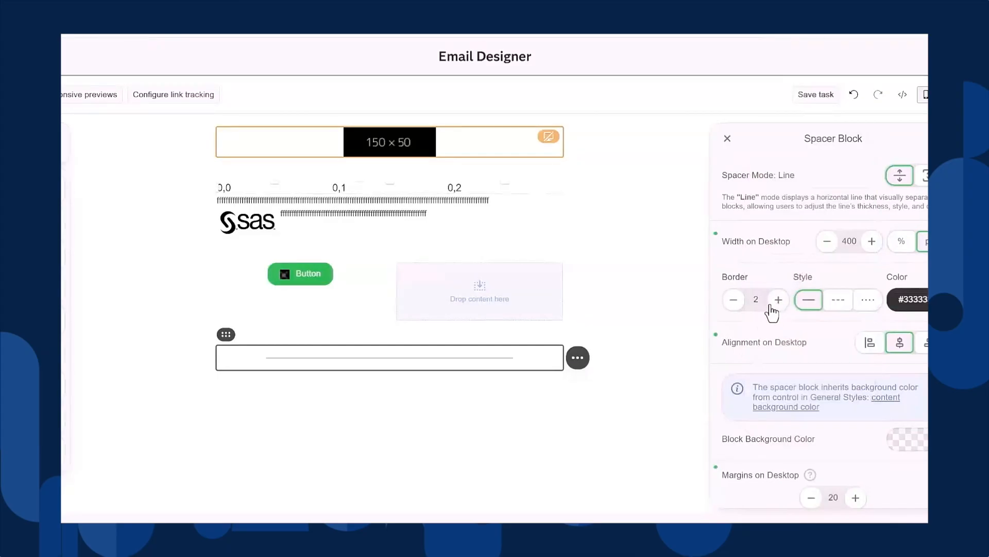
{"action": "left_click", "coordinate": [840, 301]}
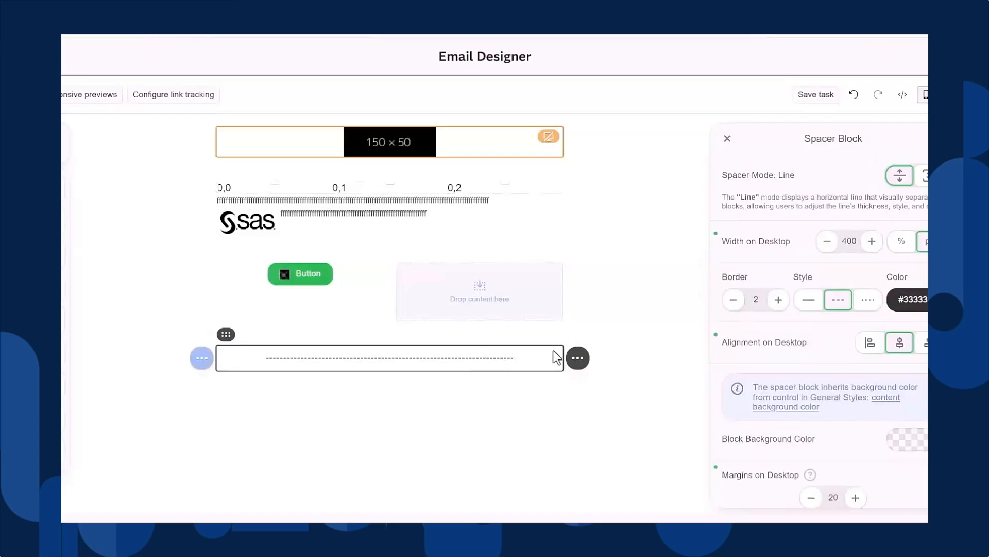
{"action": "left_click", "coordinate": [778, 299]}
{"action": "left_click", "coordinate": [778, 299]}
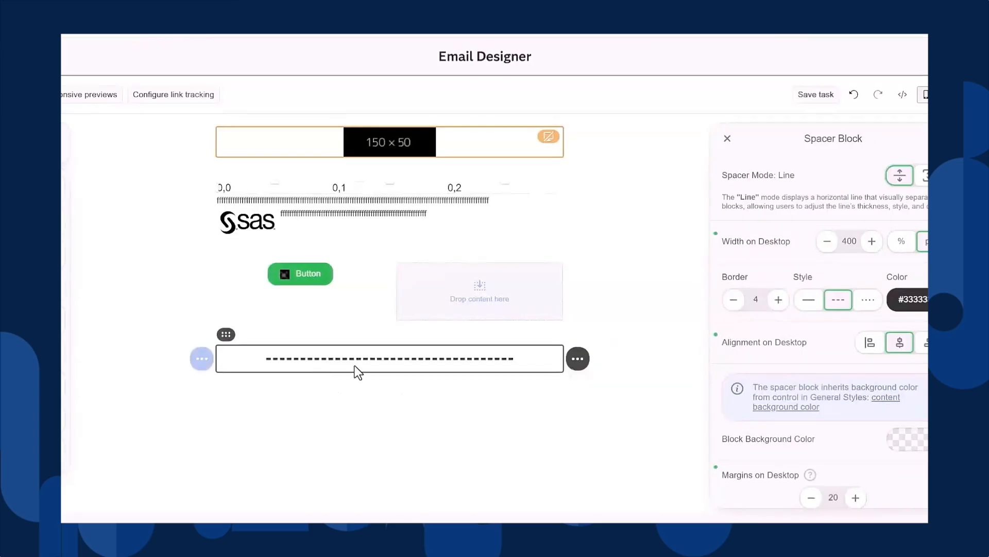
- Try the spacer line as dotted with a border thickness of 3, and restore the dashed style at thickness 4
{"action": "left_click", "coordinate": [738, 306]}
{"action": "left_click", "coordinate": [869, 308]}
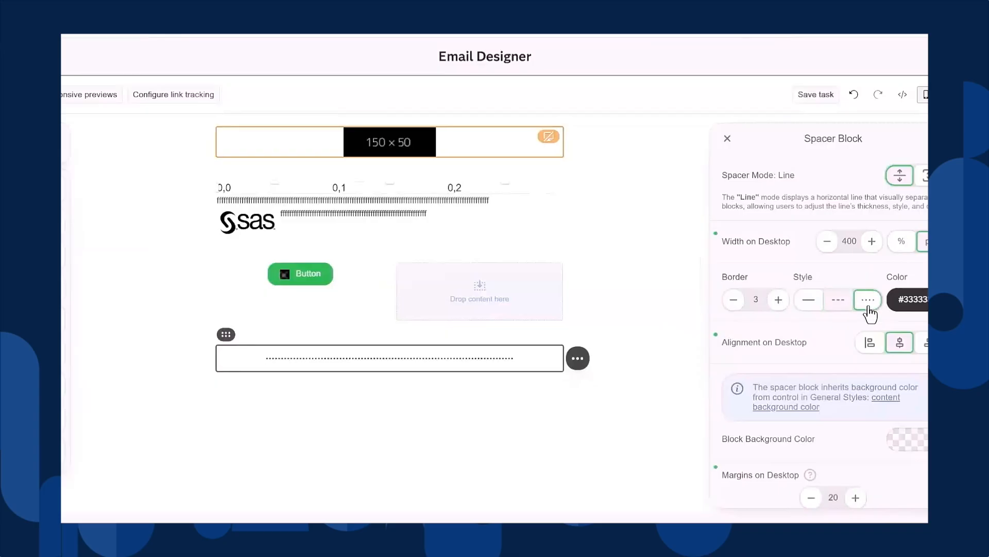
{"action": "left_click", "coordinate": [840, 307]}
{"action": "left_click", "coordinate": [778, 302]}
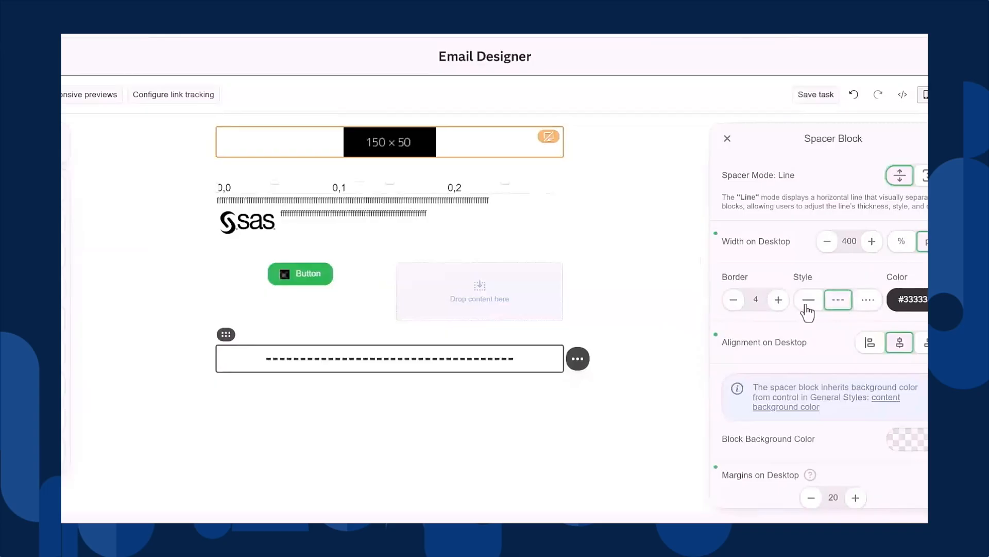
- Make the spacer line solid and set its desktop width to 100%
{"action": "left_click", "coordinate": [805, 311]}
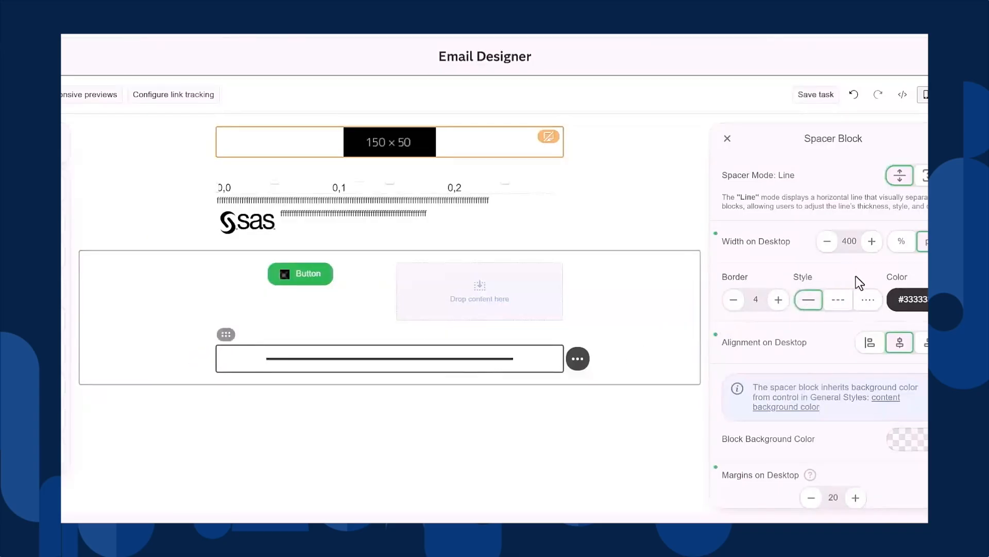
{"action": "left_click", "coordinate": [908, 240]}
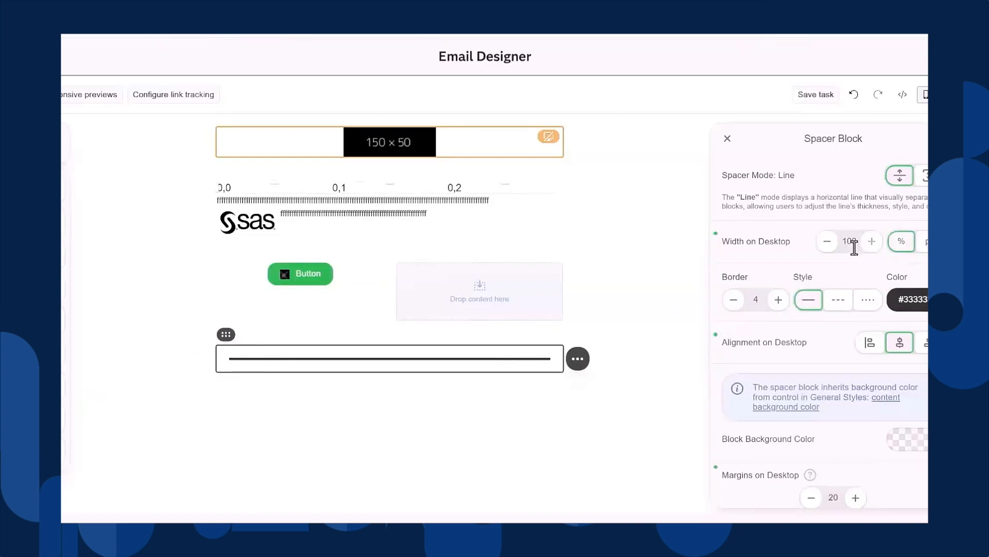
- Try a light pink background color on the spacer block, reset it to transparent, and review the block's remaining settings
{"action": "scroll", "coordinate": [830, 365], "scroll_direction": "down", "scroll_amount": 3}
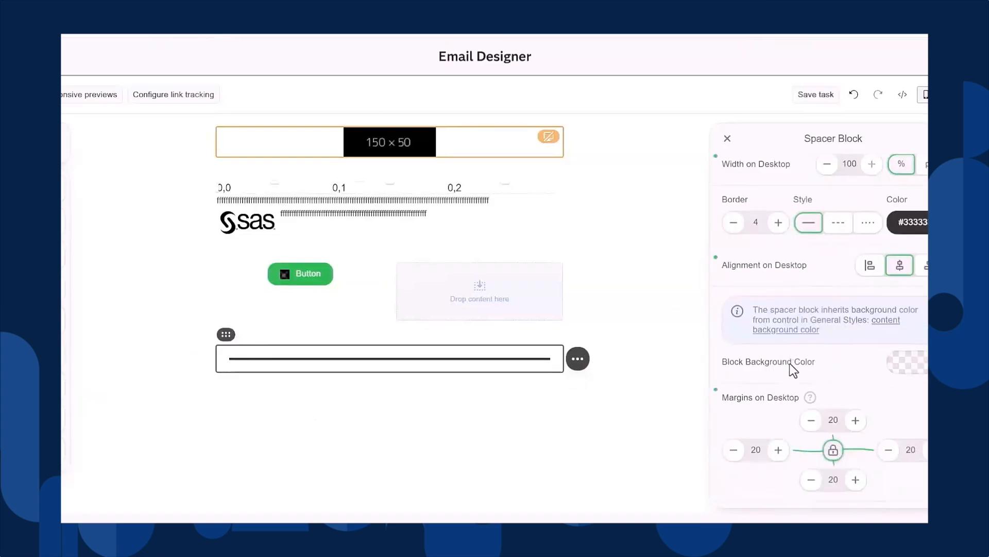
{"action": "left_click", "coordinate": [907, 366]}
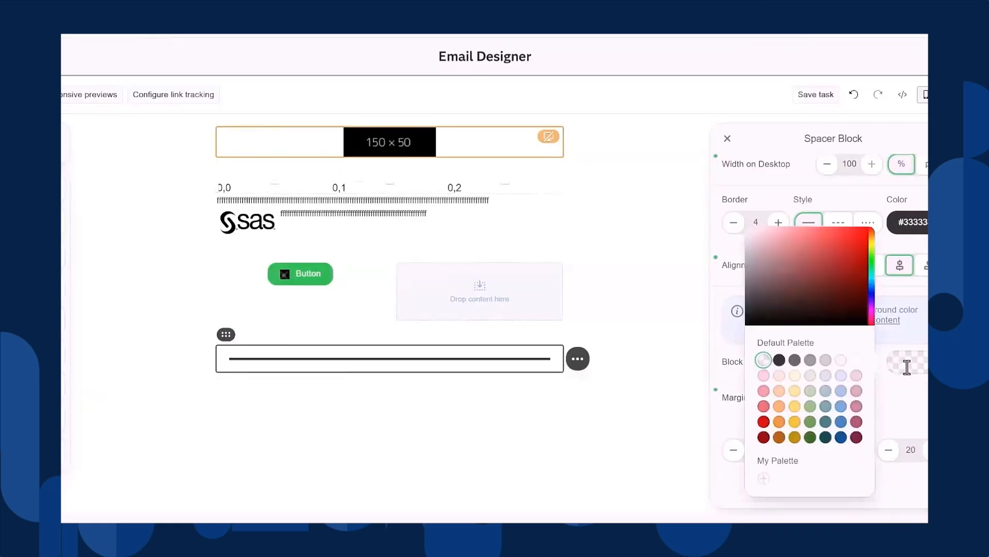
{"action": "left_click", "coordinate": [856, 375]}
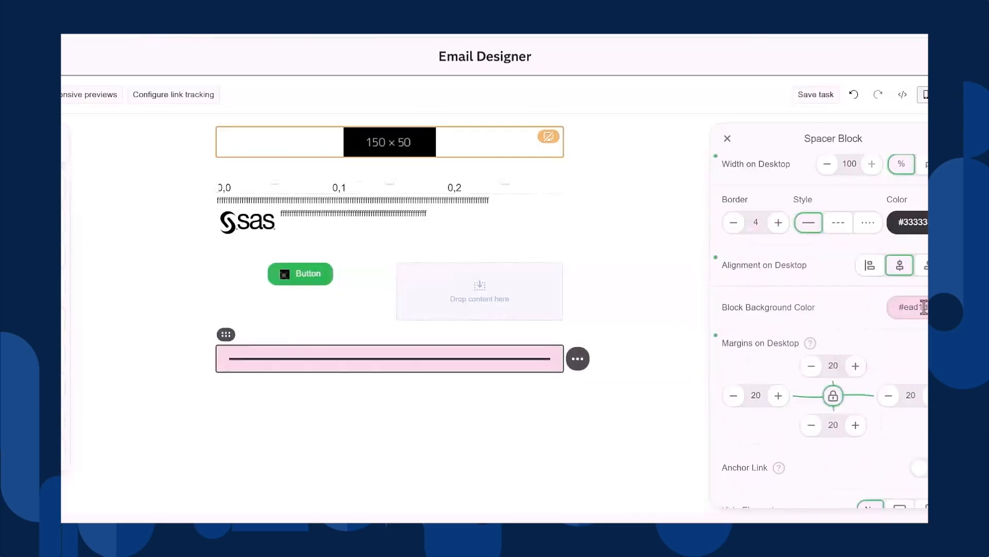
{"action": "left_click", "coordinate": [924, 307]}
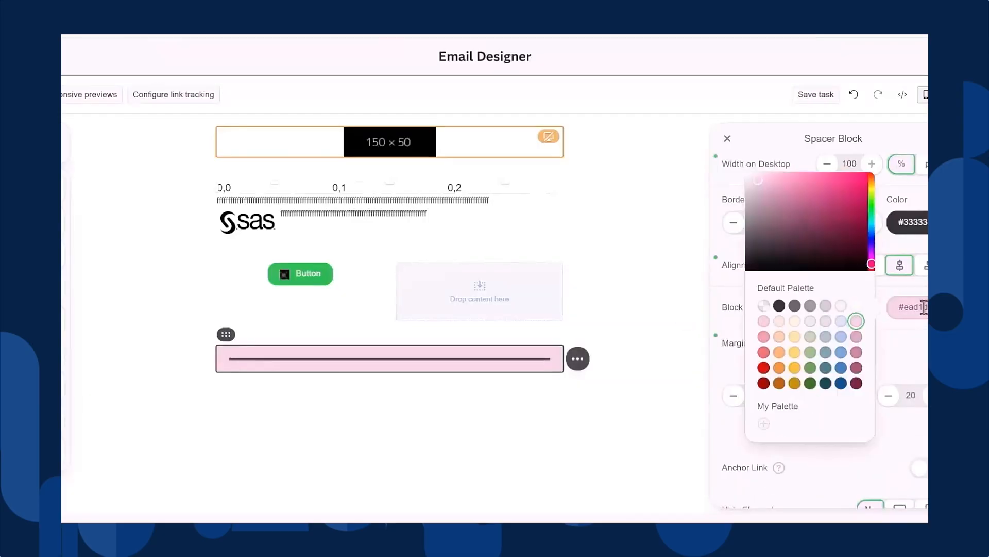
{"action": "left_click", "coordinate": [759, 319]}
{"action": "scroll", "coordinate": [778, 364], "scroll_direction": "down", "scroll_amount": 4}
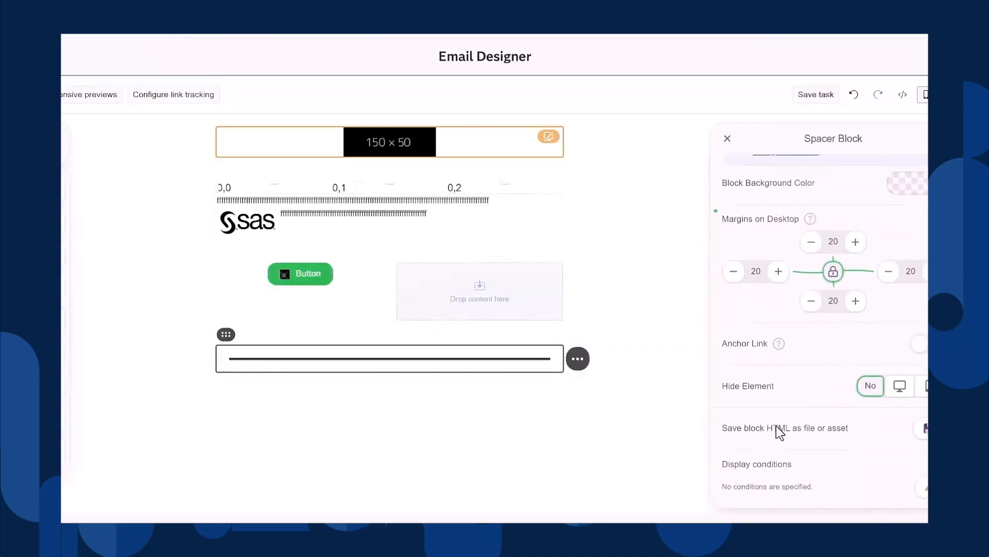
{"action": "scroll", "coordinate": [776, 425], "scroll_direction": "up", "scroll_amount": 5}
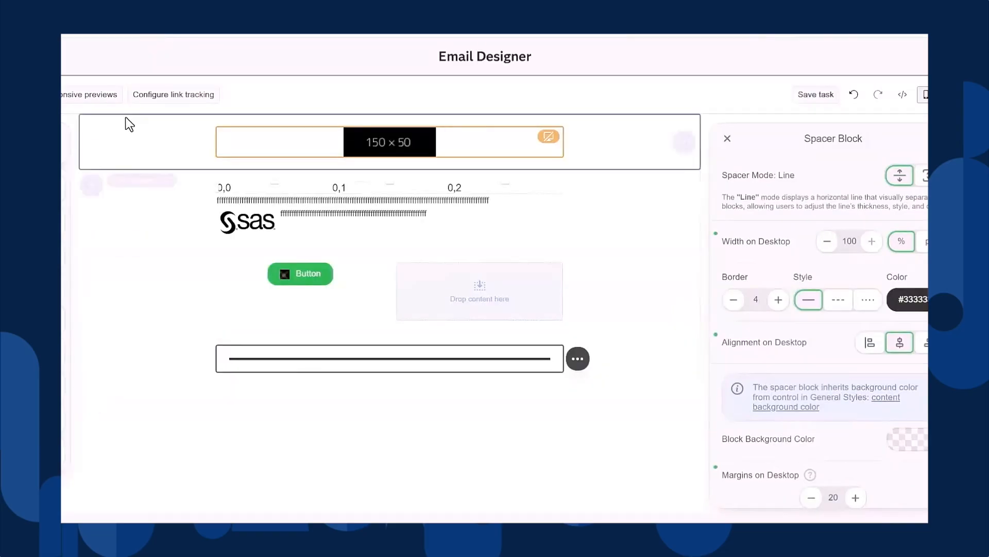
- Insert a social block directly below the spacer line and select it to show its settings
{"action": "left_click_drag", "start_coordinate": [62, 320], "coordinate": [311, 364]}
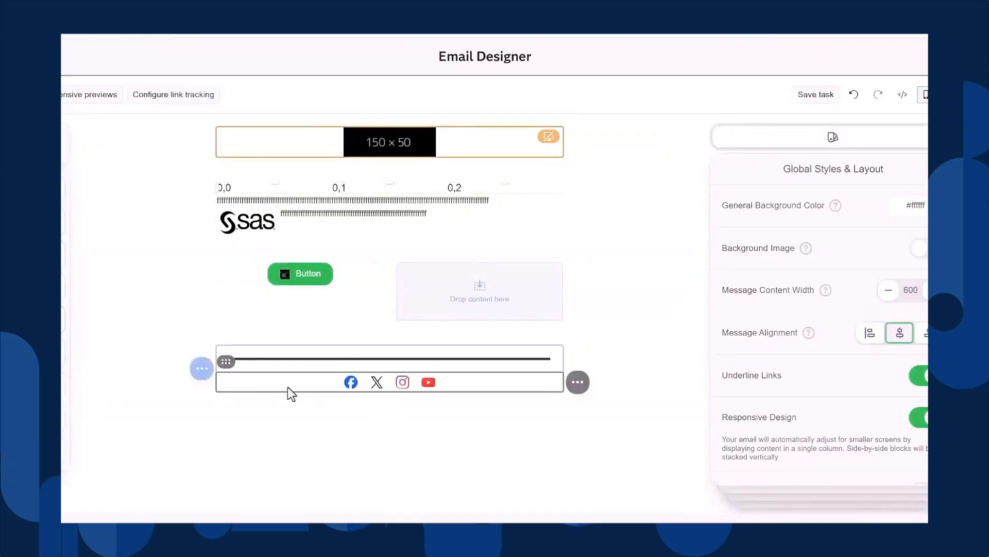
{"action": "left_click", "coordinate": [288, 387]}
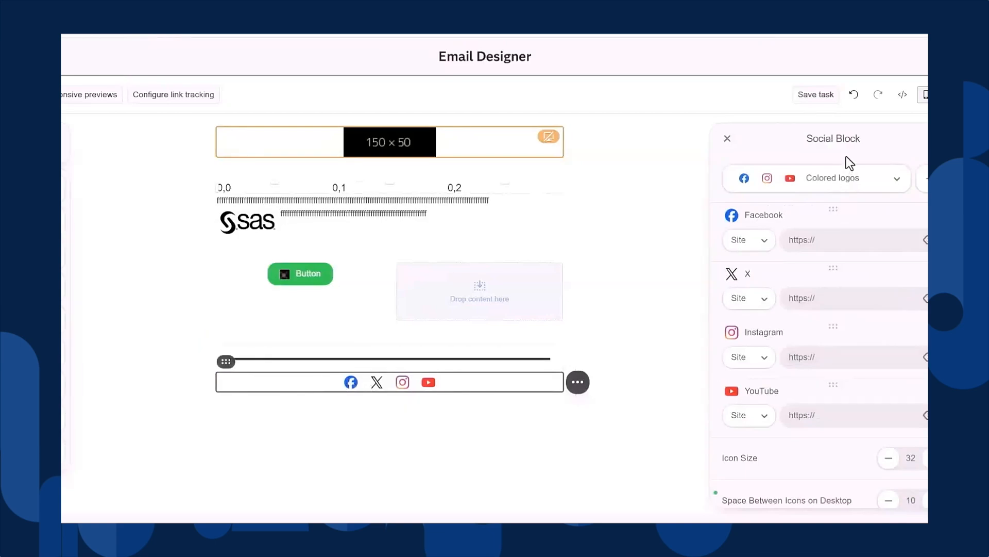
- Examine the icon styles available for the social block, from custom icons to the square white variants, keeping Colored logos
{"action": "left_click", "coordinate": [895, 188]}
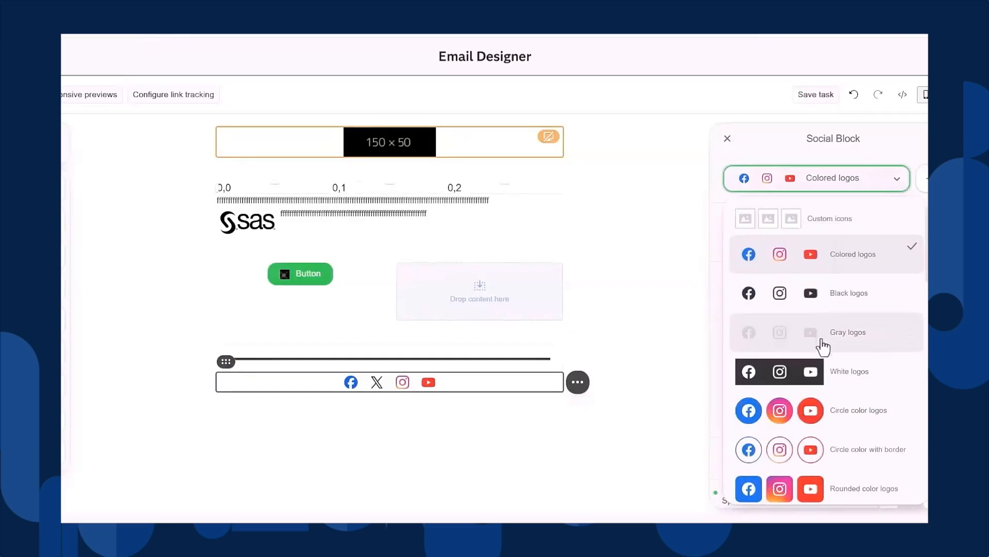
{"action": "scroll", "coordinate": [823, 348], "scroll_direction": "down", "scroll_amount": 3}
{"action": "scroll", "coordinate": [825, 355], "scroll_direction": "down", "scroll_amount": 2}
{"action": "scroll", "coordinate": [825, 355], "scroll_direction": "up", "scroll_amount": 5}
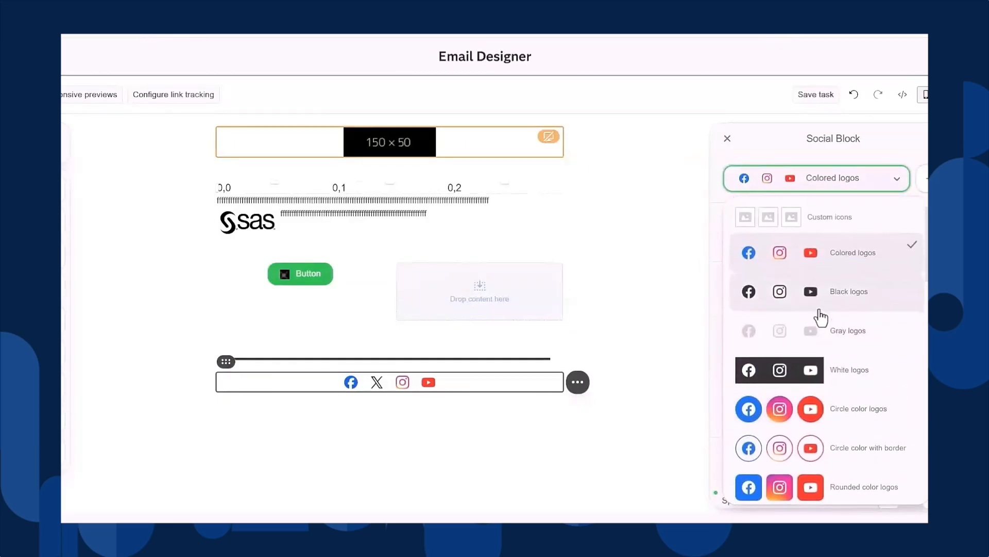
{"action": "scroll", "coordinate": [820, 319], "scroll_direction": "down", "scroll_amount": 1}
{"action": "scroll", "coordinate": [818, 320], "scroll_direction": "up", "scroll_amount": 1}
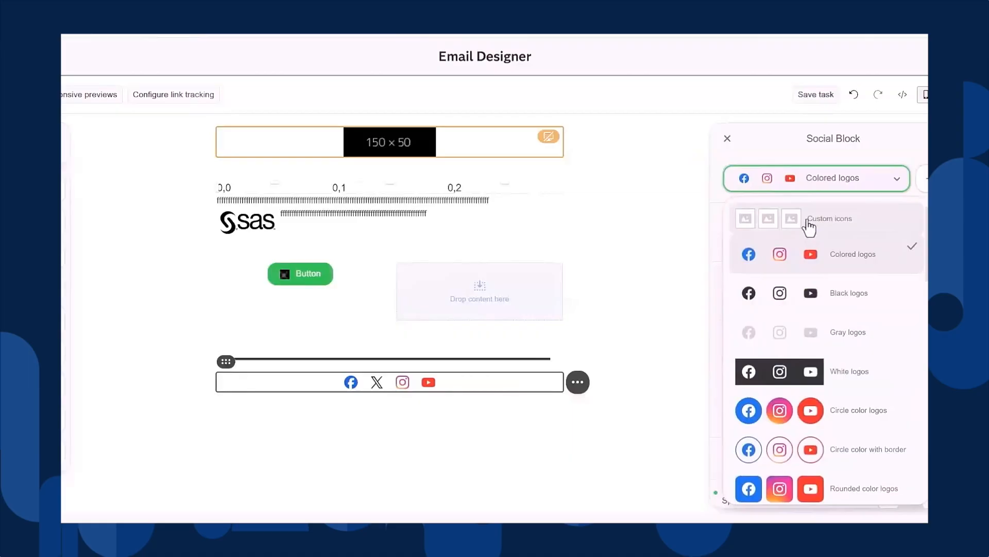
{"action": "scroll", "coordinate": [819, 438], "scroll_direction": "down", "scroll_amount": 9}
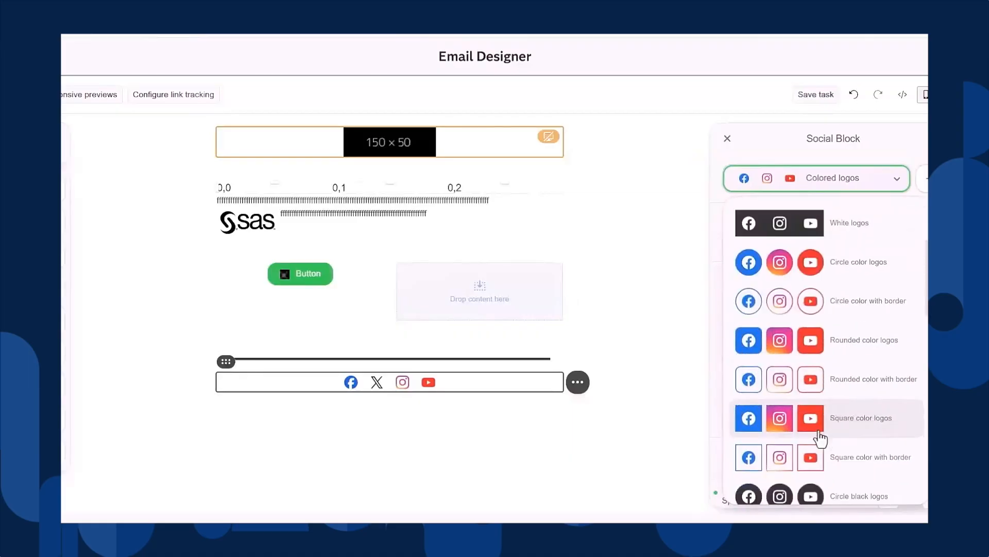
{"action": "scroll", "coordinate": [819, 438], "scroll_direction": "down", "scroll_amount": 7}
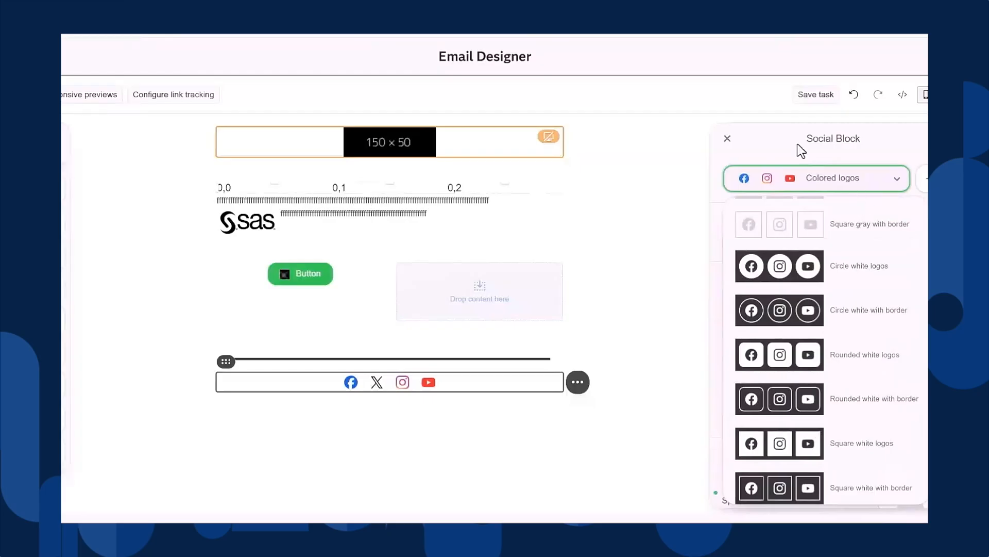
{"action": "left_click", "coordinate": [787, 134]}
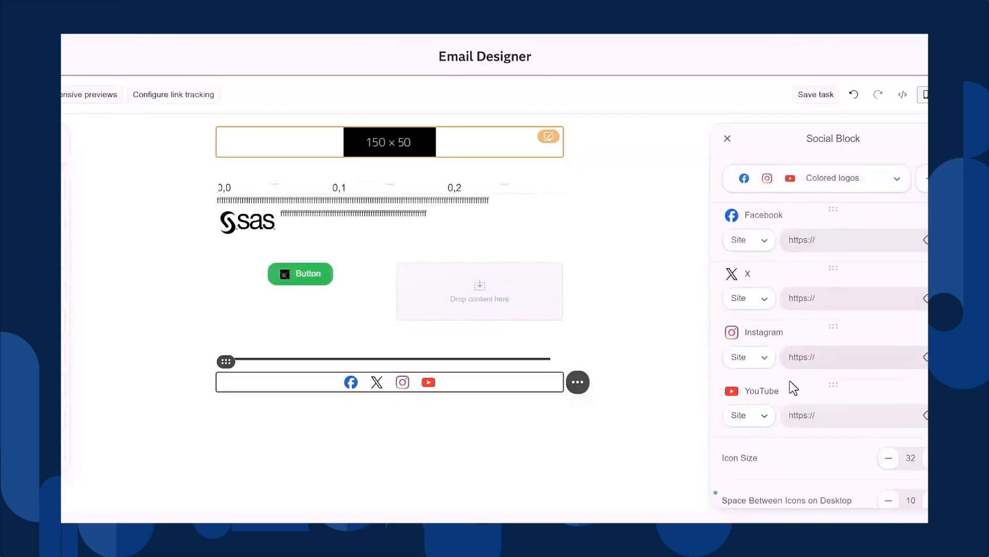
- Add LinkedIn and Myspace icons to the social block and check the chat and other icon categories
{"action": "left_click", "coordinate": [926, 185]}
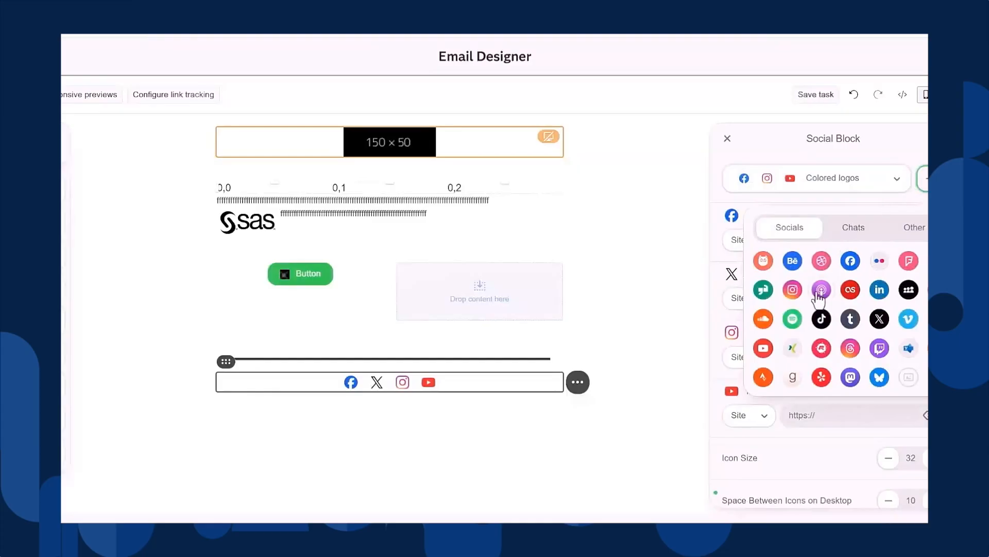
{"action": "left_click", "coordinate": [880, 291]}
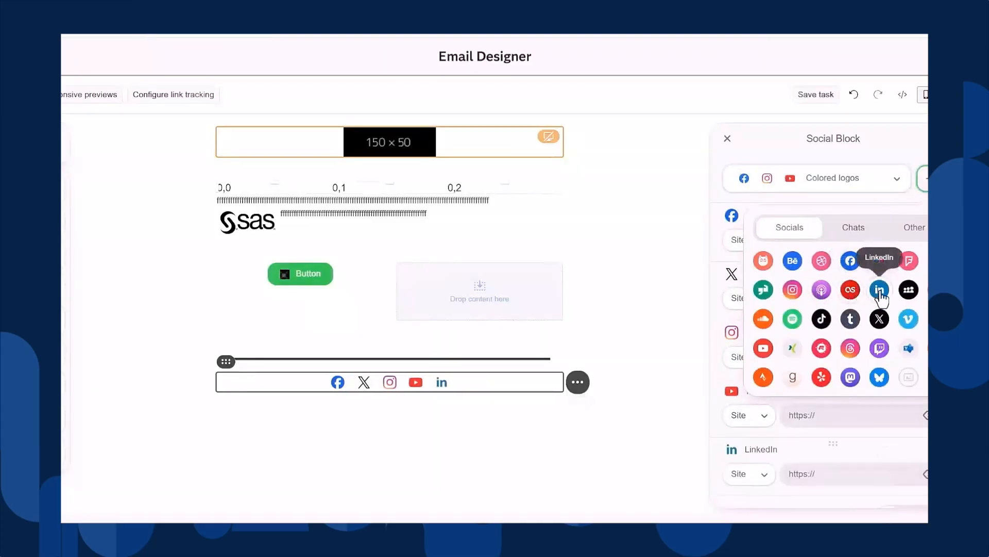
{"action": "left_click", "coordinate": [908, 261]}
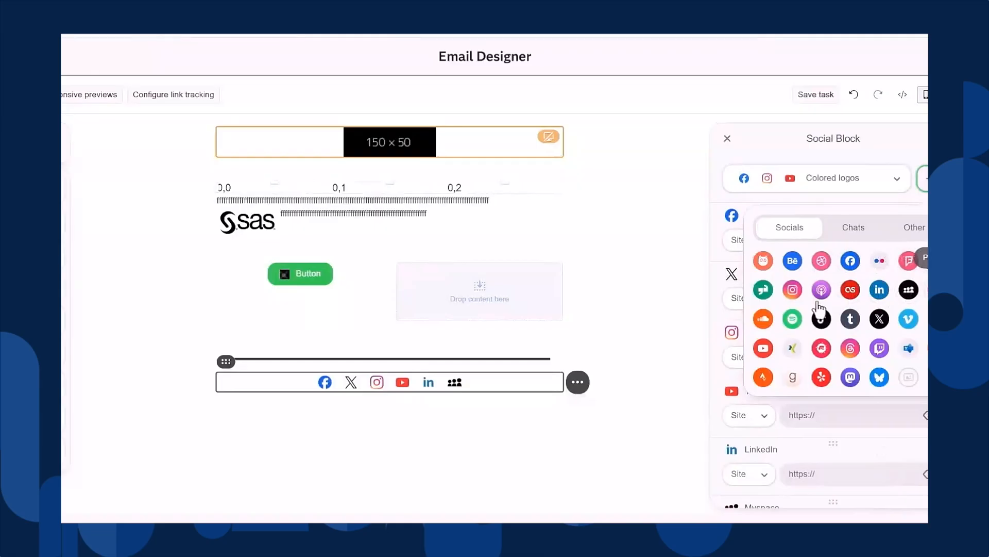
{"action": "left_click", "coordinate": [859, 227]}
{"action": "left_click", "coordinate": [909, 228]}
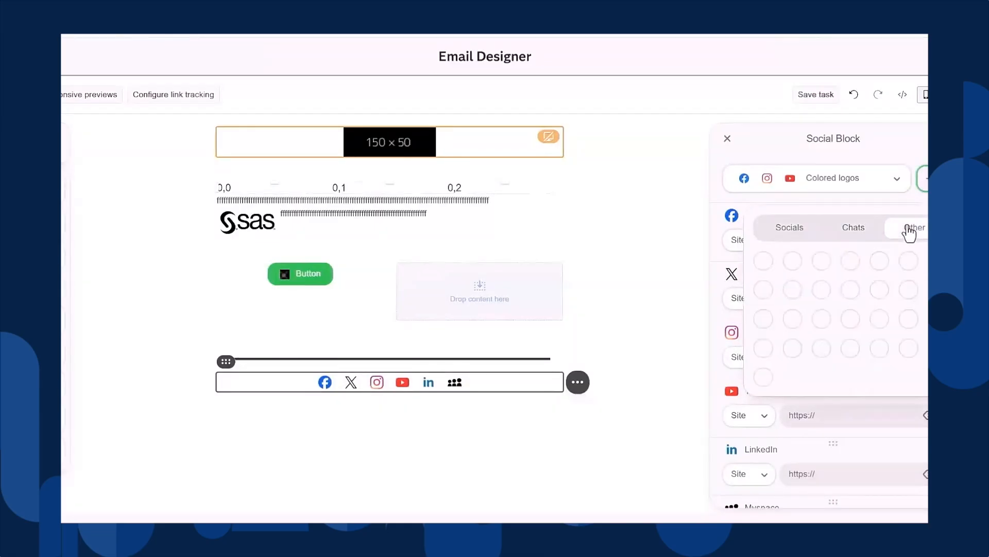
{"action": "left_click", "coordinate": [713, 329]}
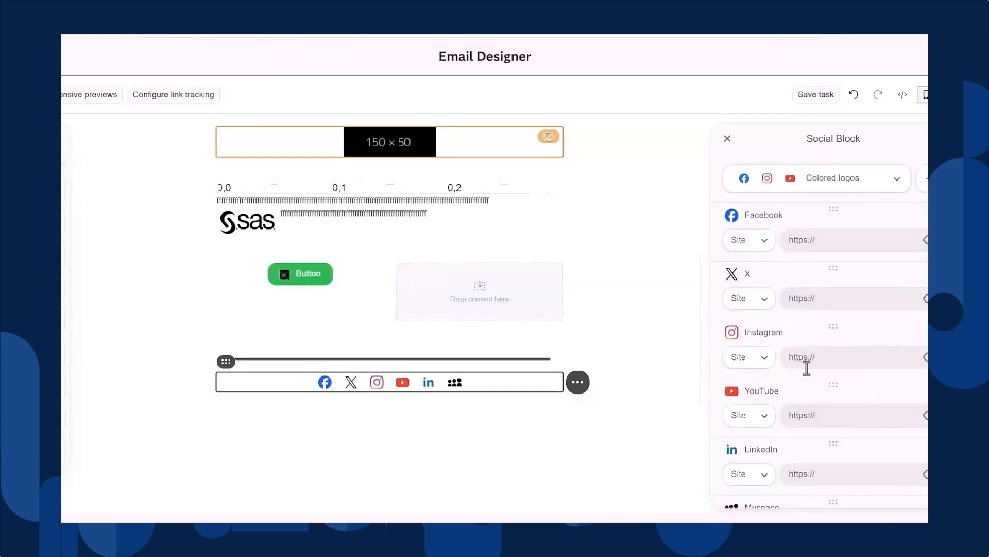
- Remove the Facebook and Instagram icons from the social block and move LinkedIn to the first position
{"action": "left_click", "coordinate": [925, 240]}
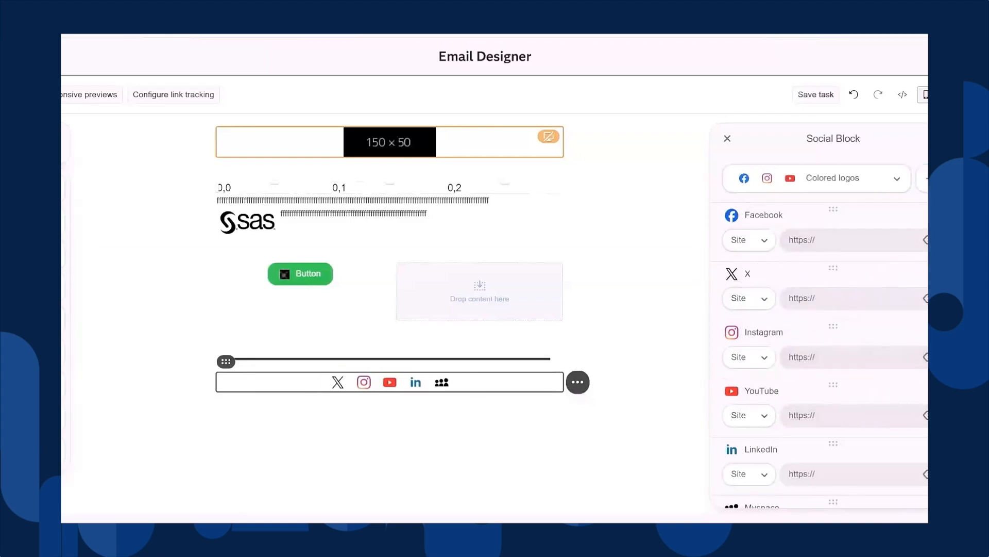
{"action": "left_click", "coordinate": [925, 298]}
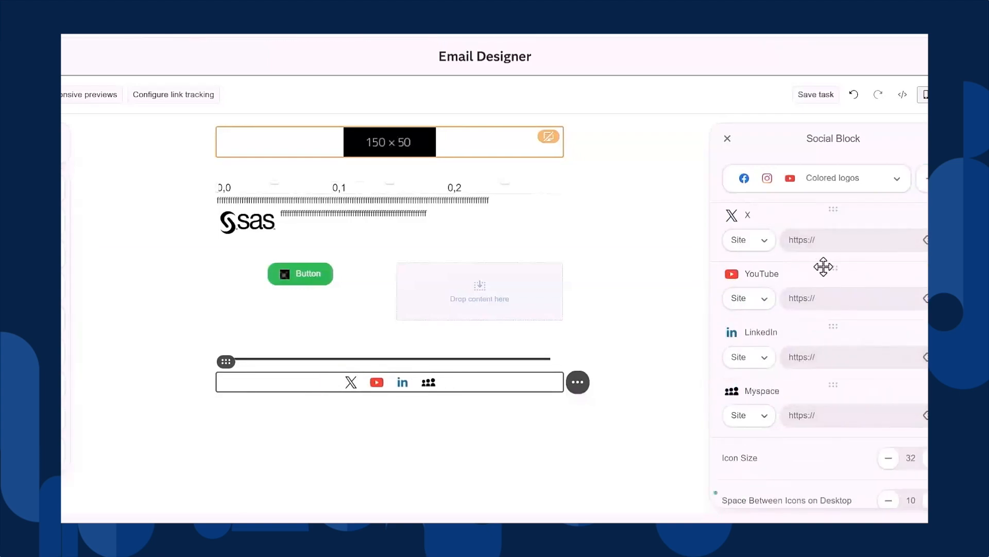
{"action": "left_click_drag", "start_coordinate": [829, 328], "coordinate": [826, 204]}
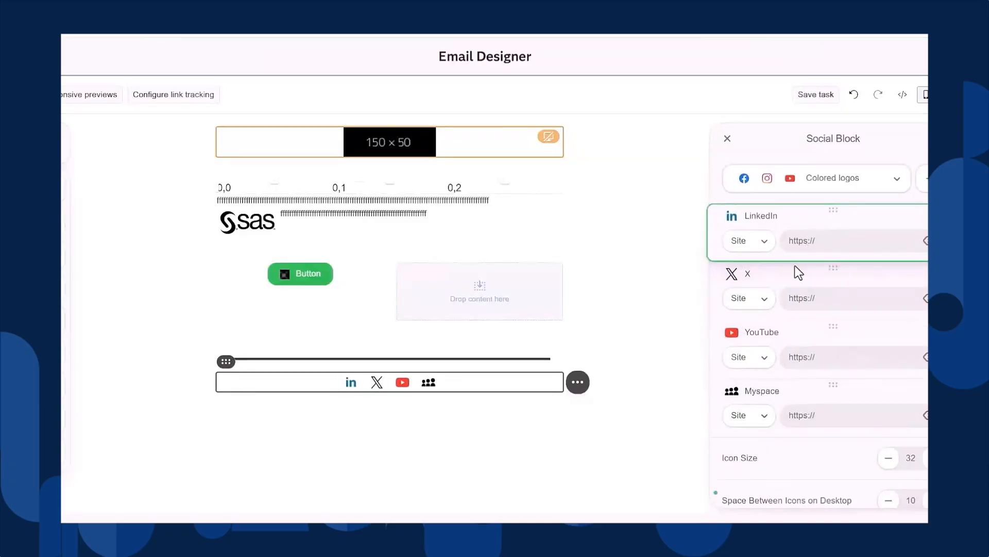
- Examine the social block's Myspace link field and its icon size and icon spacing settings
{"action": "left_click", "coordinate": [838, 422]}
{"action": "scroll", "coordinate": [812, 342], "scroll_direction": "down", "scroll_amount": 3}
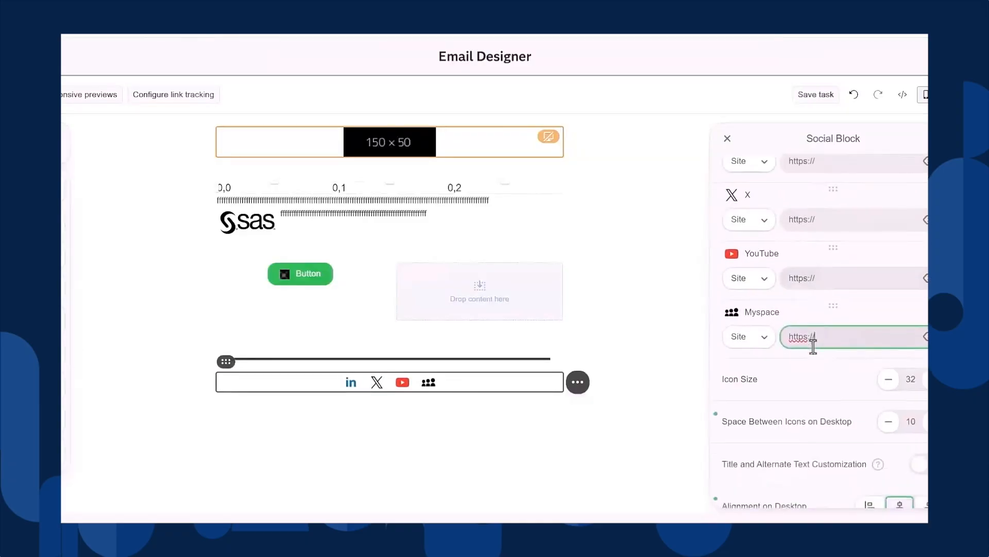
{"action": "left_click", "coordinate": [933, 303]}
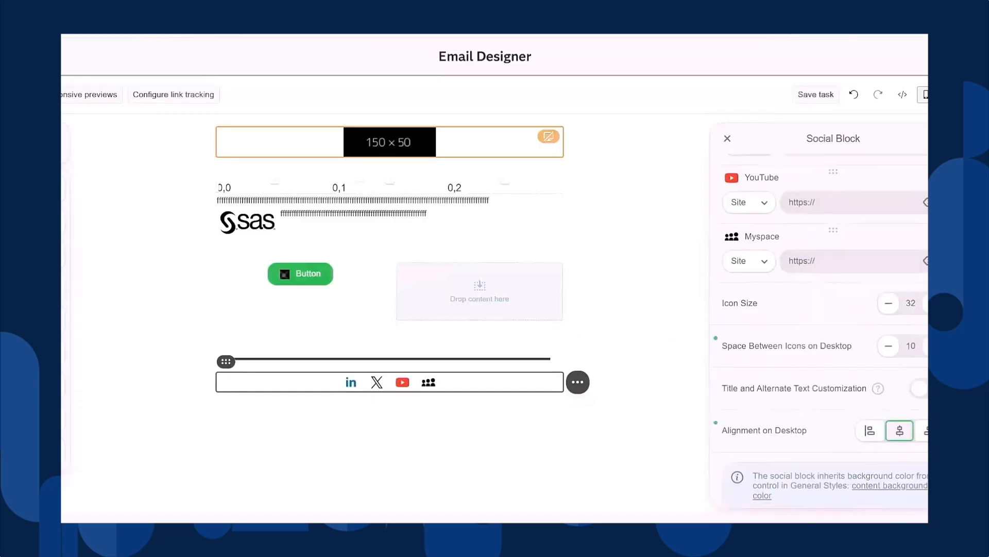
{"action": "left_click", "coordinate": [933, 303]}
{"action": "key", "text": "Tab"}
{"action": "scroll", "coordinate": [768, 335], "scroll_direction": "down", "scroll_amount": 2}
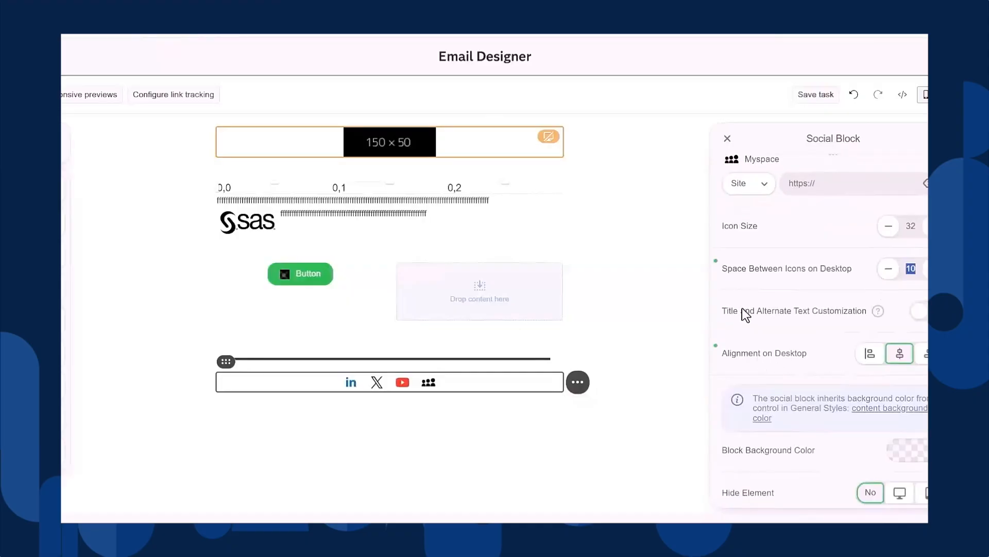
- Turn on title and alternate text customization for the social icons, review the Myspace fields, and turn it off again
{"action": "left_click_drag", "start_coordinate": [742, 310], "coordinate": [813, 313]}
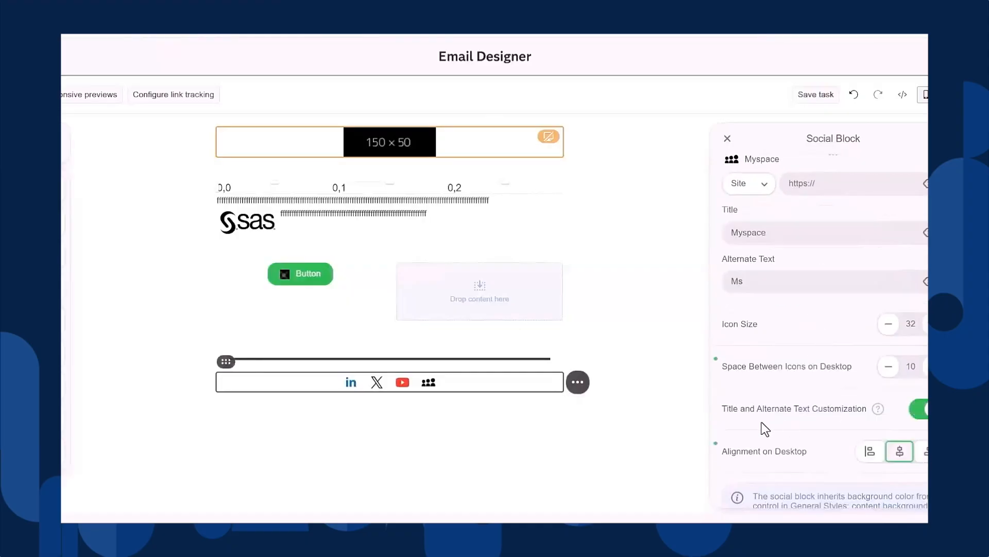
{"action": "scroll", "coordinate": [774, 419], "scroll_direction": "down", "scroll_amount": 3}
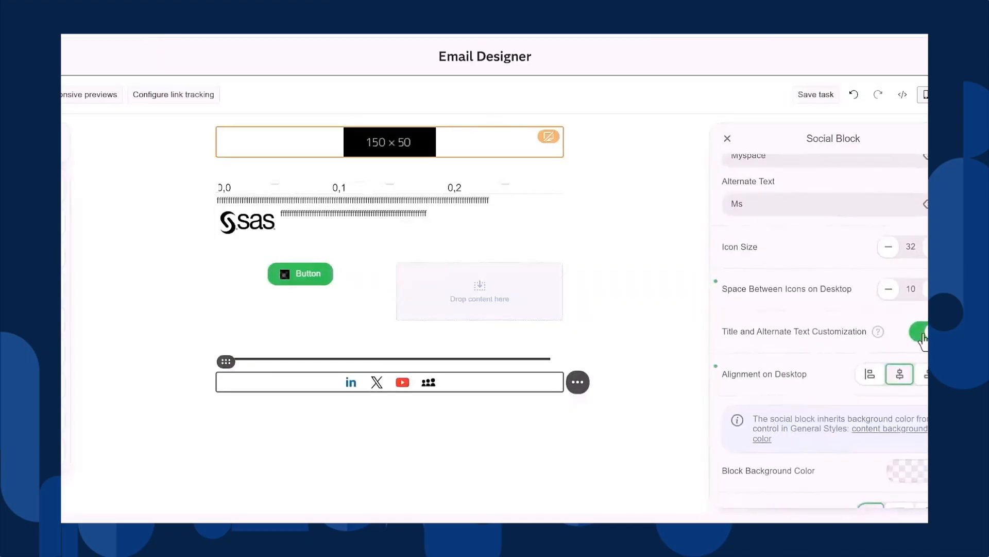
{"action": "scroll", "coordinate": [824, 360], "scroll_direction": "down", "scroll_amount": 3}
{"action": "scroll", "coordinate": [796, 363], "scroll_direction": "up", "scroll_amount": 3}
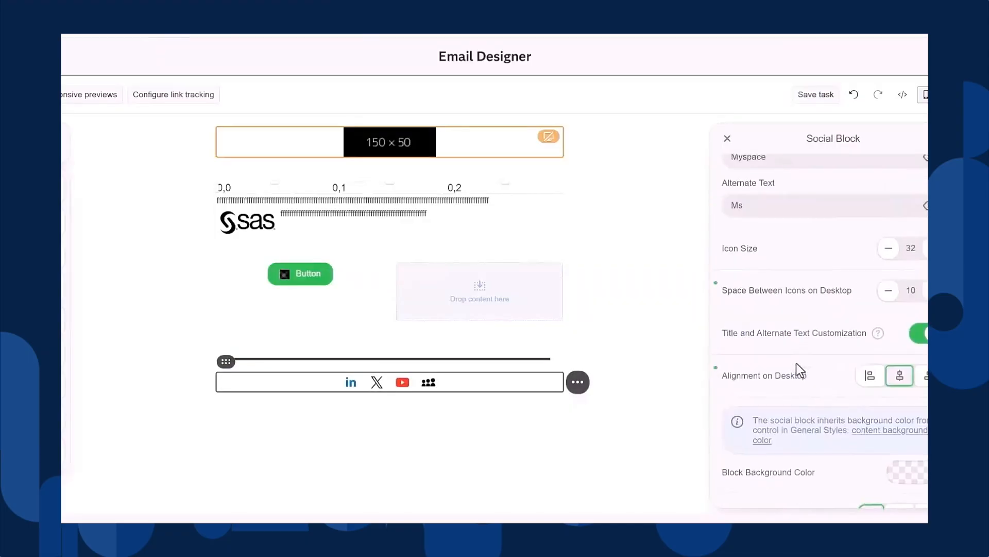
{"action": "scroll", "coordinate": [797, 363], "scroll_direction": "up", "scroll_amount": 3}
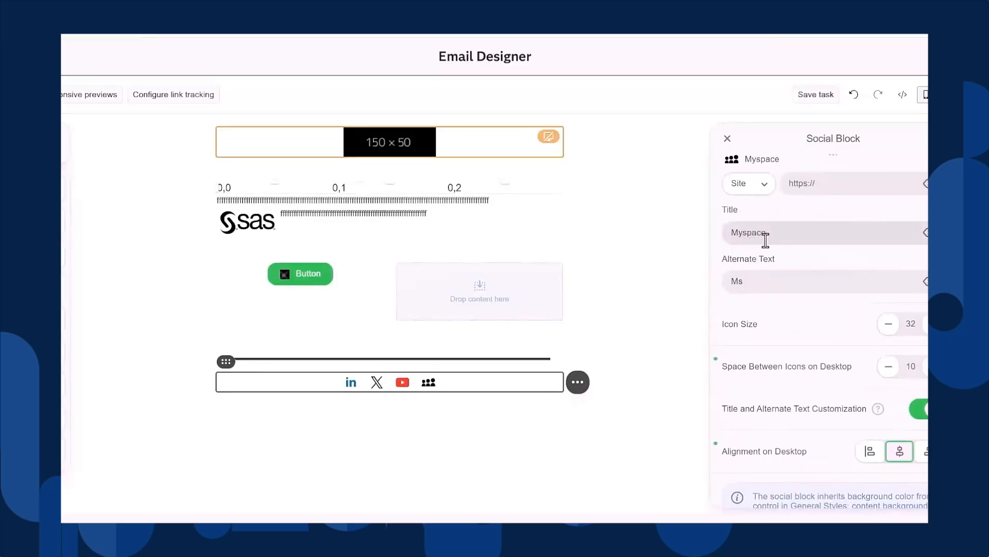
{"action": "left_click", "coordinate": [923, 409]}
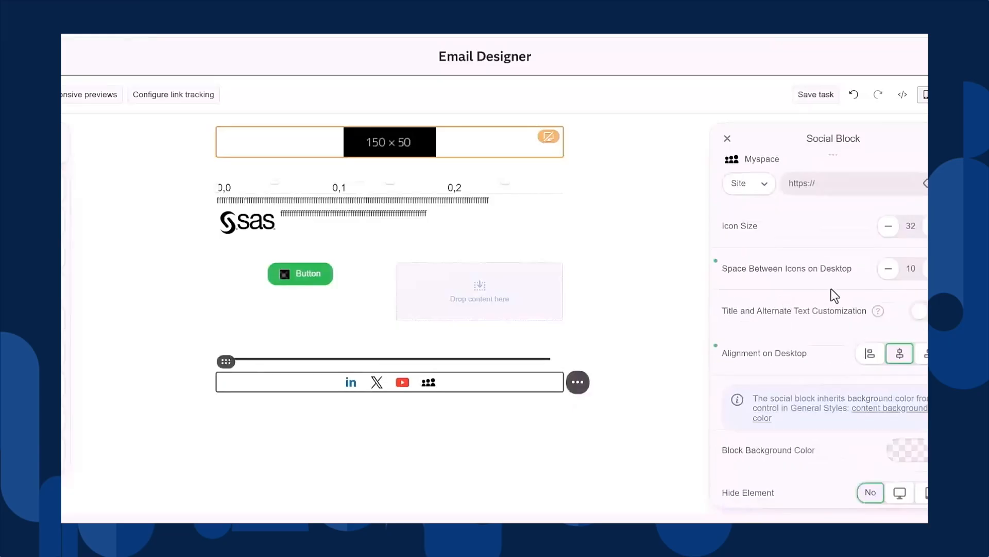
{"action": "scroll", "coordinate": [859, 315], "scroll_direction": "up", "scroll_amount": 5}
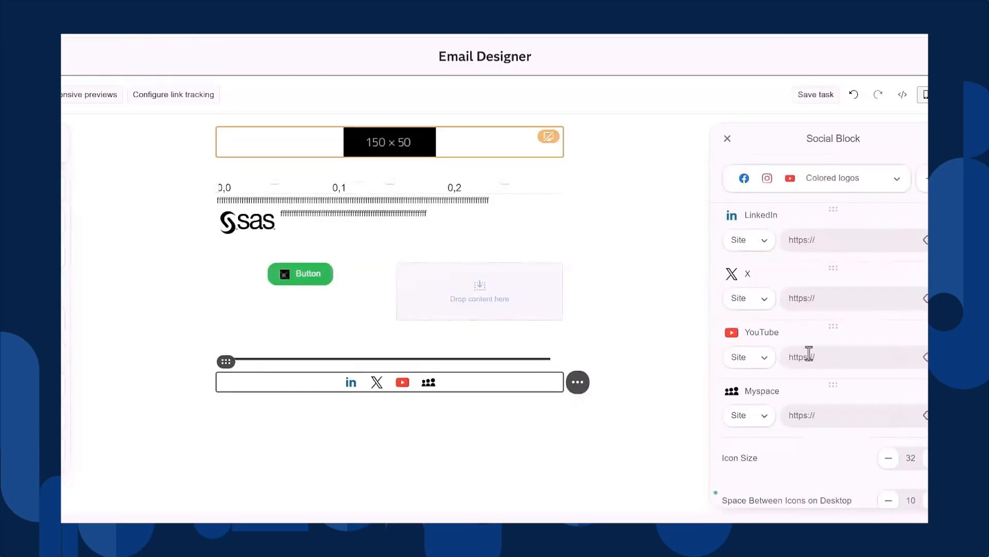
- Temporarily enable title and alternate text customization to inspect the LinkedIn, X, YouTube and Myspace fields in the social block
{"action": "scroll", "coordinate": [808, 354], "scroll_direction": "down", "scroll_amount": 3}
{"action": "left_click", "coordinate": [924, 395]}
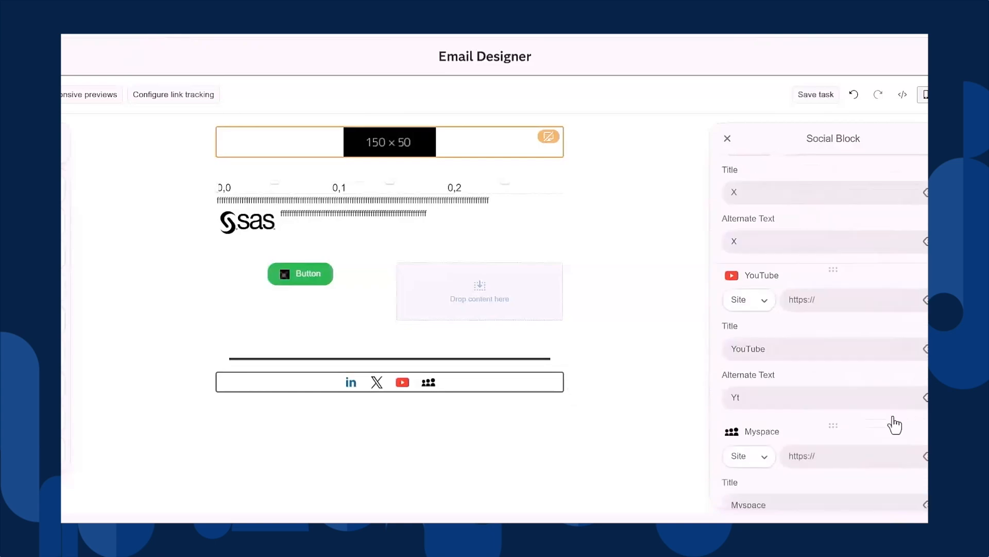
{"action": "scroll", "coordinate": [783, 344], "scroll_direction": "up", "scroll_amount": 3}
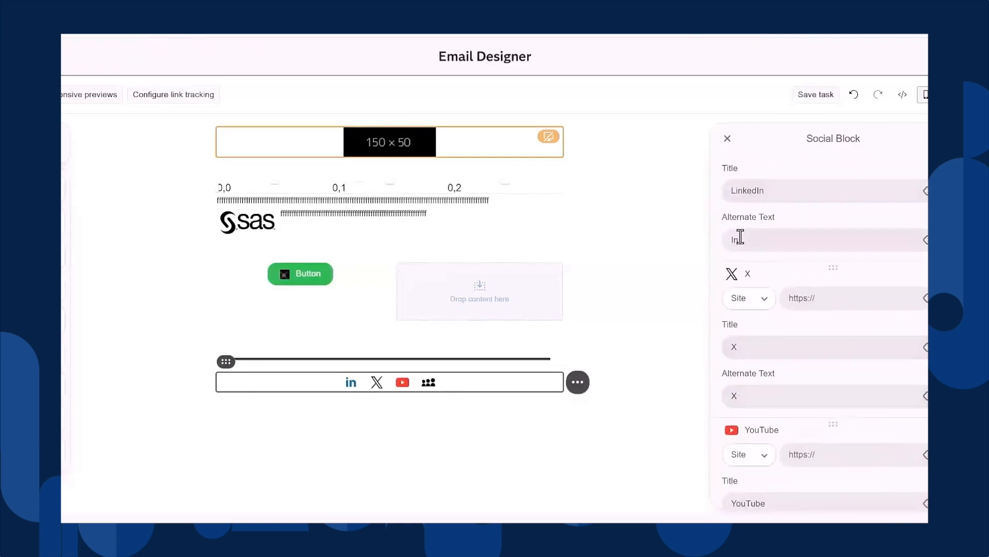
{"action": "scroll", "coordinate": [809, 388], "scroll_direction": "down", "scroll_amount": 6}
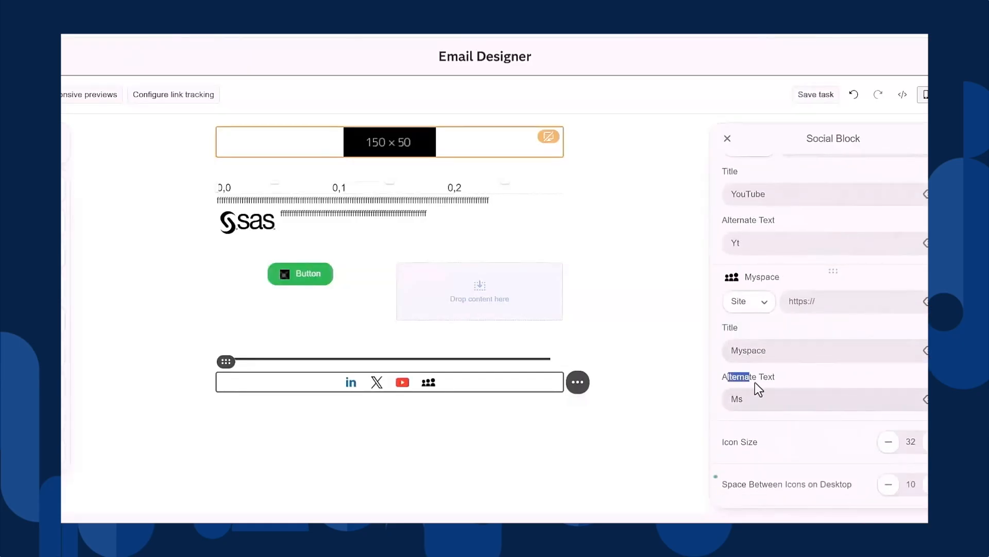
{"action": "scroll", "coordinate": [777, 384], "scroll_direction": "down", "scroll_amount": 3}
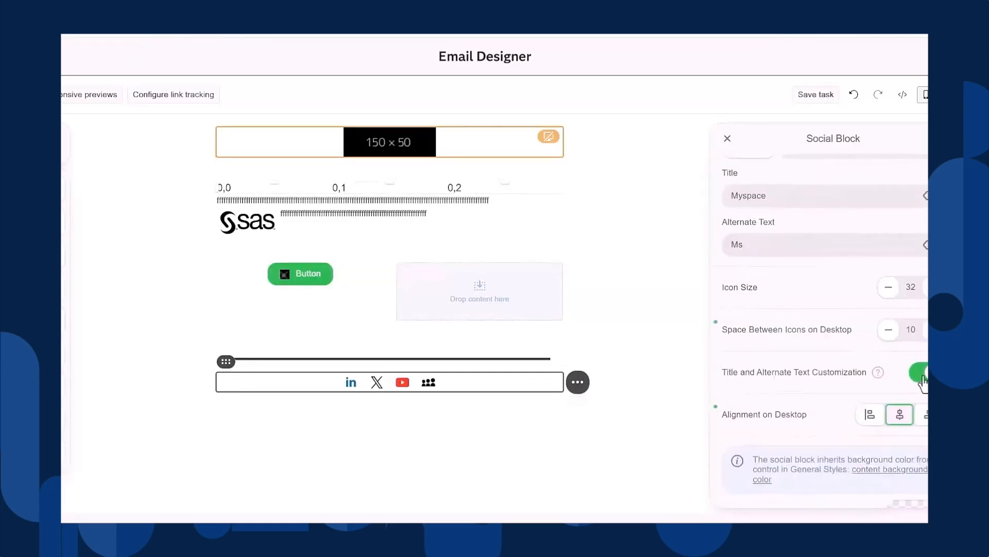
{"action": "scroll", "coordinate": [793, 384], "scroll_direction": "down", "scroll_amount": 6}
{"action": "scroll", "coordinate": [771, 389], "scroll_direction": "up", "scroll_amount": 3}
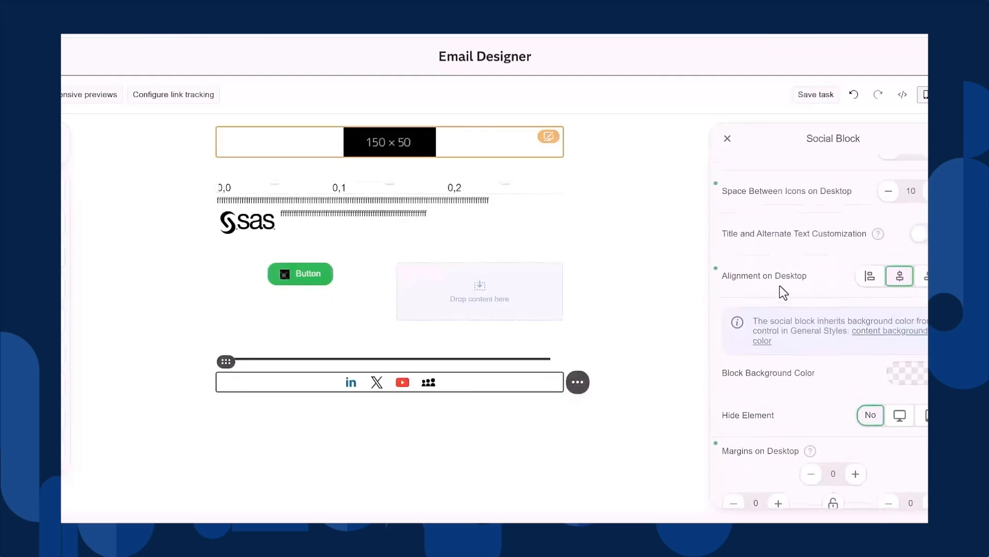
- Try left alignment for the social icons, return them to centre alignment, and review the block's remaining settings
{"action": "left_click", "coordinate": [870, 275]}
{"action": "left_click", "coordinate": [900, 275]}
{"action": "scroll", "coordinate": [764, 364], "scroll_direction": "down", "scroll_amount": 3}
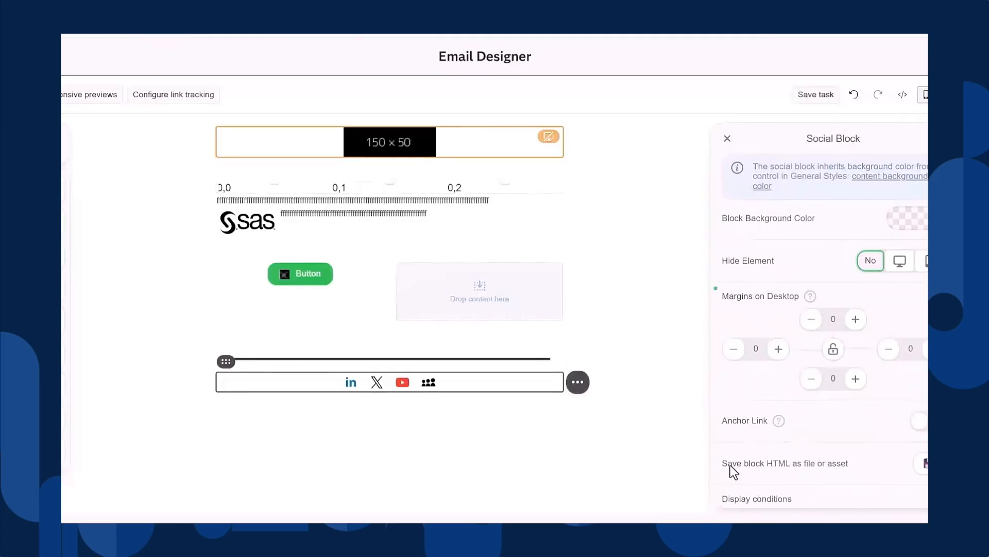
{"action": "scroll", "coordinate": [759, 497], "scroll_direction": "down", "scroll_amount": 2}
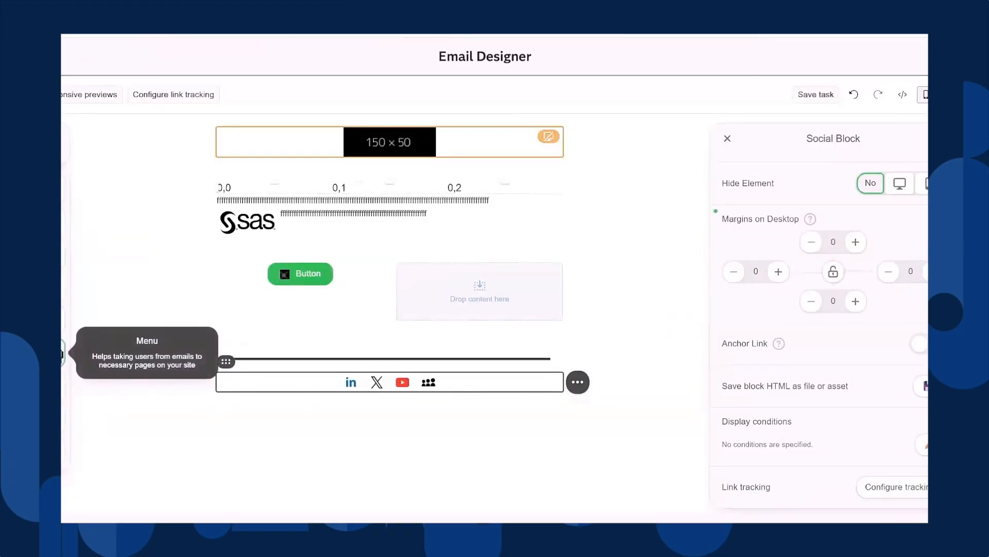
- Add a menu block directly below the 150 × 50 image and select it
{"action": "mouse_move", "coordinate": [63, 354]}
{"action": "left_mouse_down"}
{"action": "mouse_move", "coordinate": [137, 332]}
{"action": "mouse_move", "coordinate": [270, 196]}
{"action": "mouse_move", "coordinate": [323, 154]}
{"action": "mouse_move", "coordinate": [332, 162]}
{"action": "left_mouse_up"}
{"action": "left_click", "coordinate": [288, 173]}
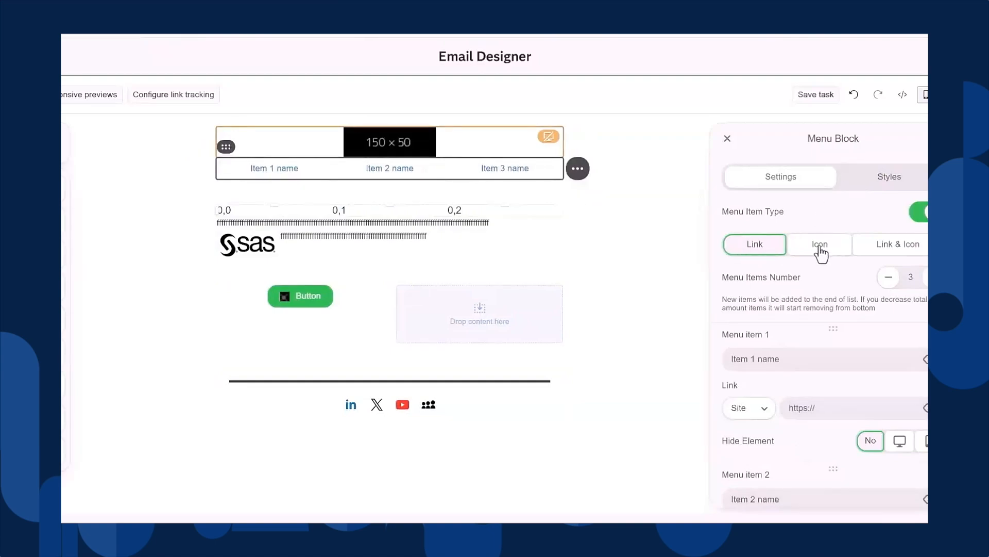
- Try the Link & Icon and Icon item types for the menu block, and return it to Link
{"action": "left_click", "coordinate": [899, 251]}
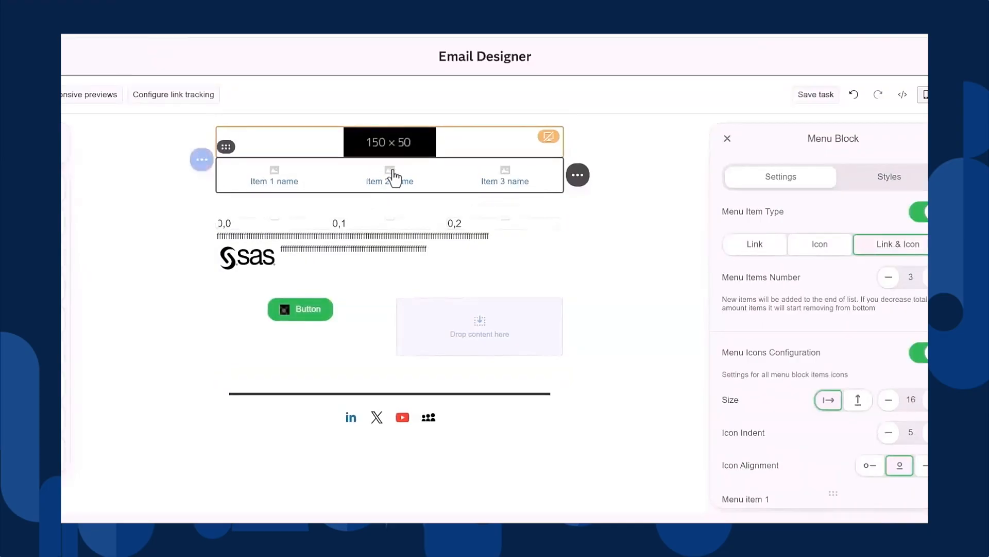
{"action": "left_click", "coordinate": [823, 250]}
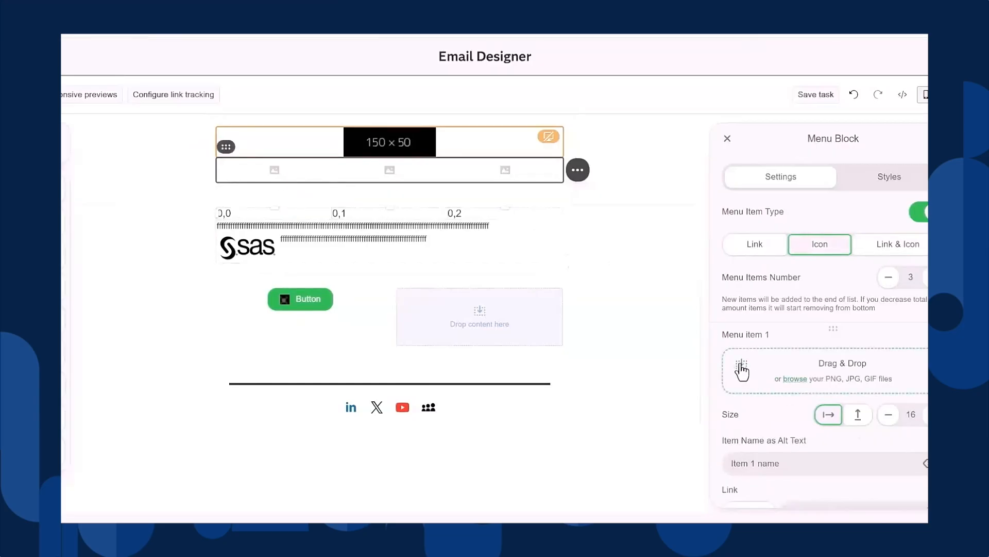
{"action": "scroll", "coordinate": [744, 371], "scroll_direction": "down", "scroll_amount": 4}
{"action": "scroll", "coordinate": [764, 394], "scroll_direction": "up", "scroll_amount": 4}
{"action": "left_click", "coordinate": [756, 249]}
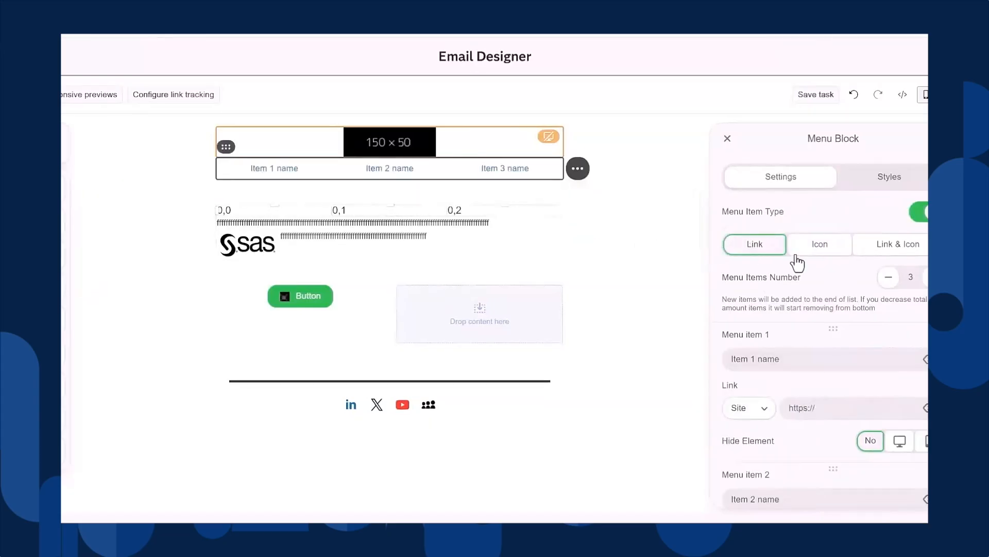
- Try raising the number of menu items to 11, and bring it back to 3
{"action": "left_click", "coordinate": [926, 278]}
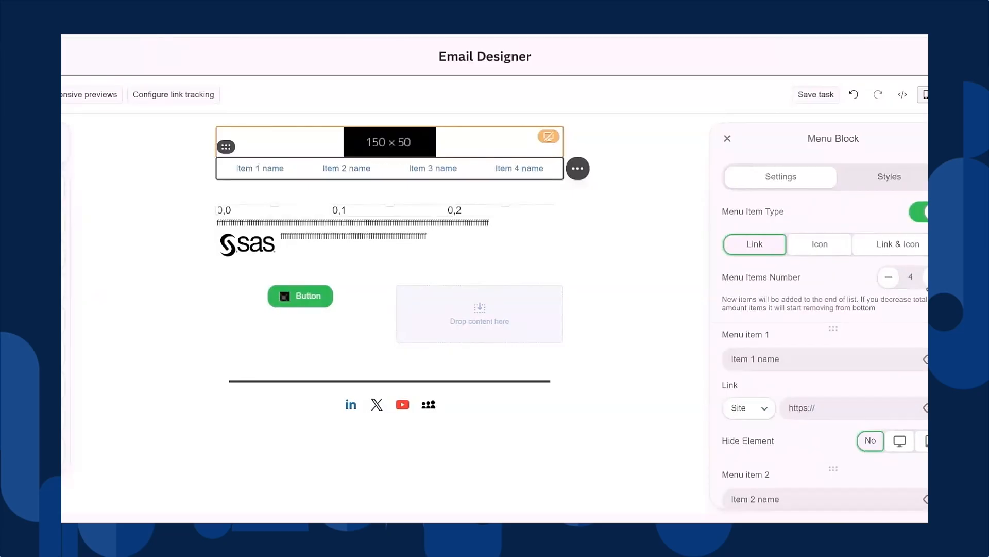
{"action": "left_click", "coordinate": [925, 278]}
{"action": "left_click", "coordinate": [928, 280]}
{"action": "left_click", "coordinate": [928, 280]}
{"action": "left_click", "coordinate": [928, 280]}
{"action": "left_click", "coordinate": [928, 279]}
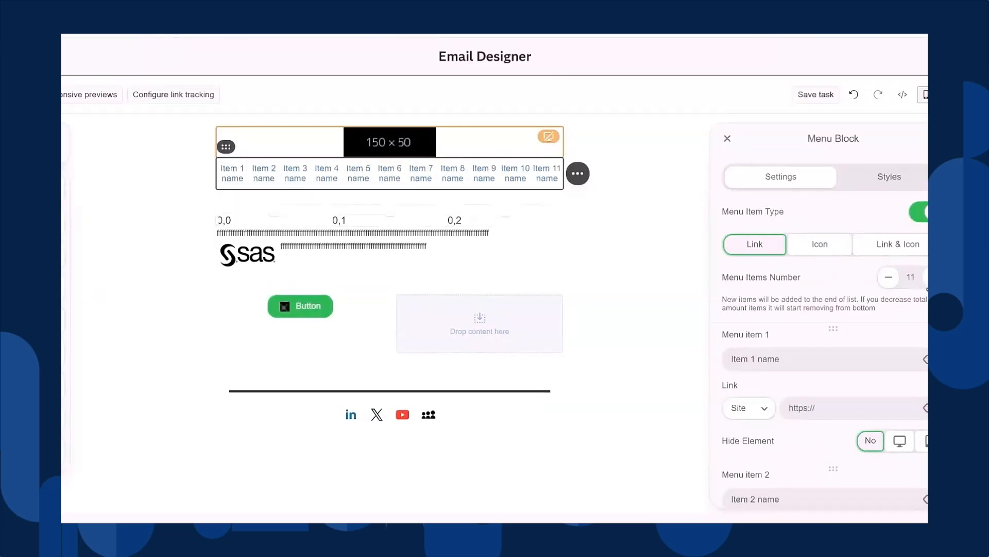
{"action": "left_click", "coordinate": [881, 284]}
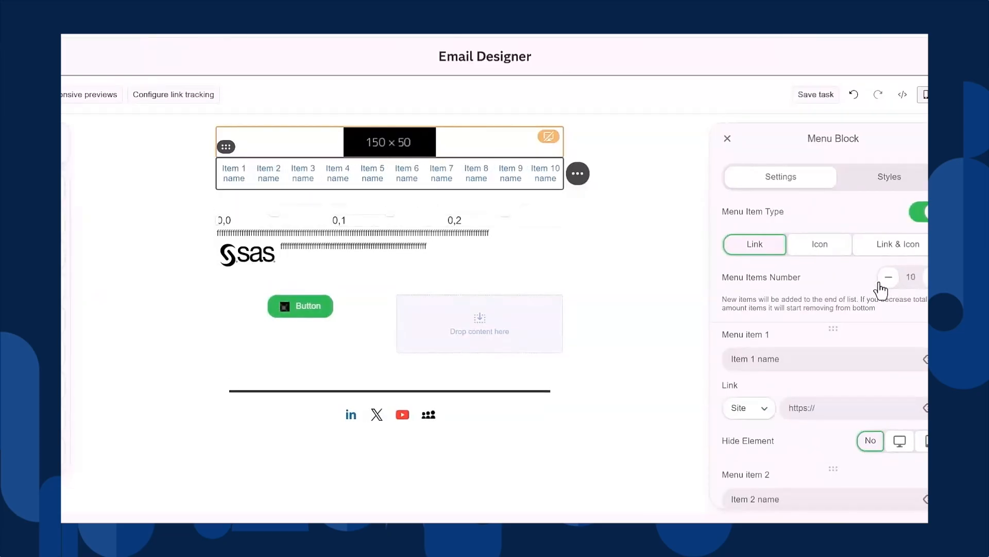
{"action": "left_click", "coordinate": [881, 282]}
{"action": "left_click", "coordinate": [881, 283]}
{"action": "left_click", "coordinate": [883, 283]}
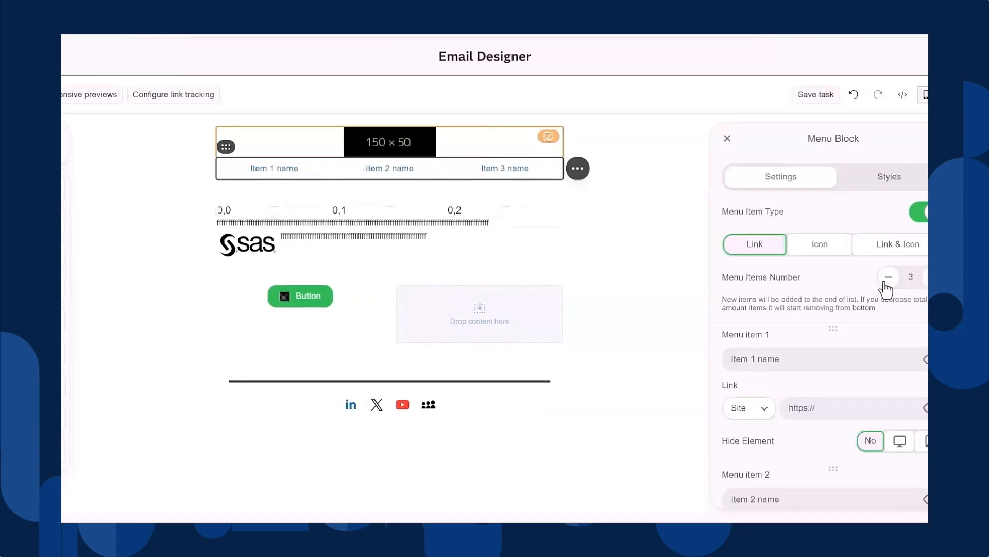
{"action": "scroll", "coordinate": [762, 345], "scroll_direction": "down", "scroll_amount": 2}
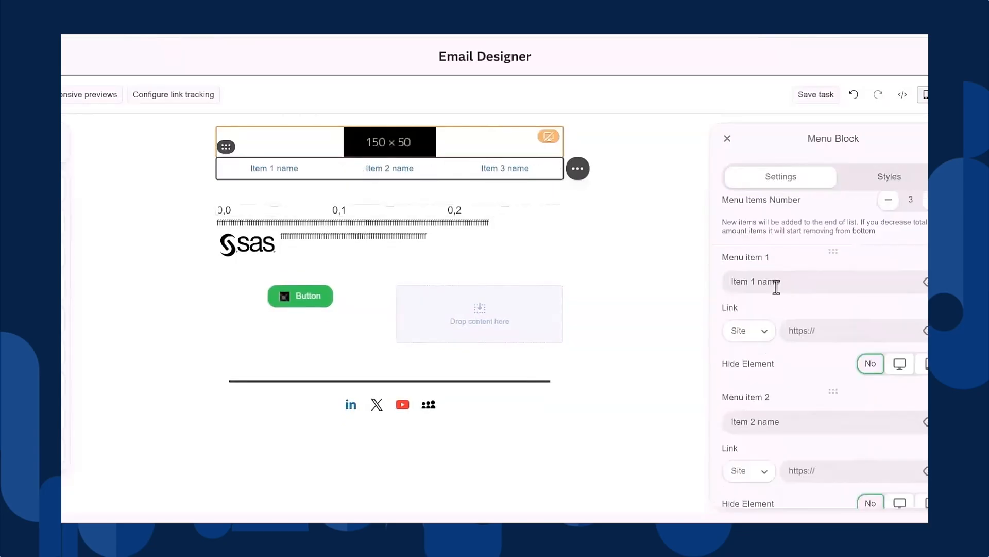
{"action": "double_click", "coordinate": [770, 282]}
{"action": "left_click_drag", "start_coordinate": [749, 282], "coordinate": [725, 283]}
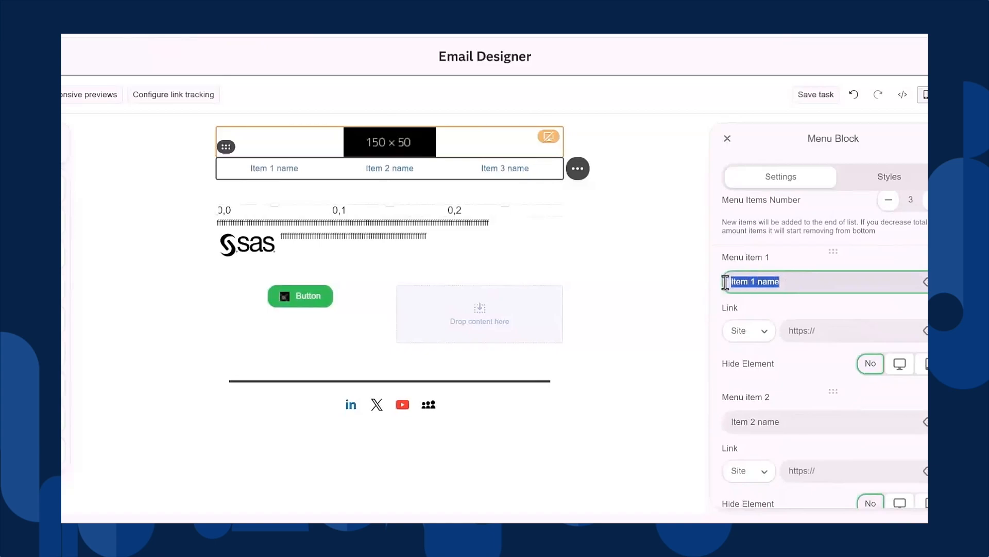
{"action": "type", "text": "About Us"}
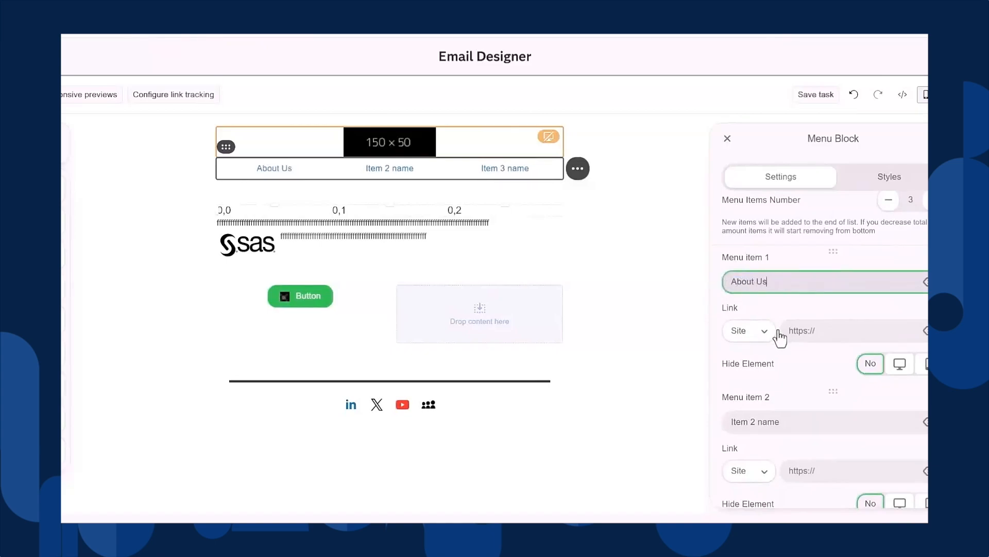
{"action": "left_click", "coordinate": [833, 332]}
{"action": "left_click", "coordinate": [867, 389]}
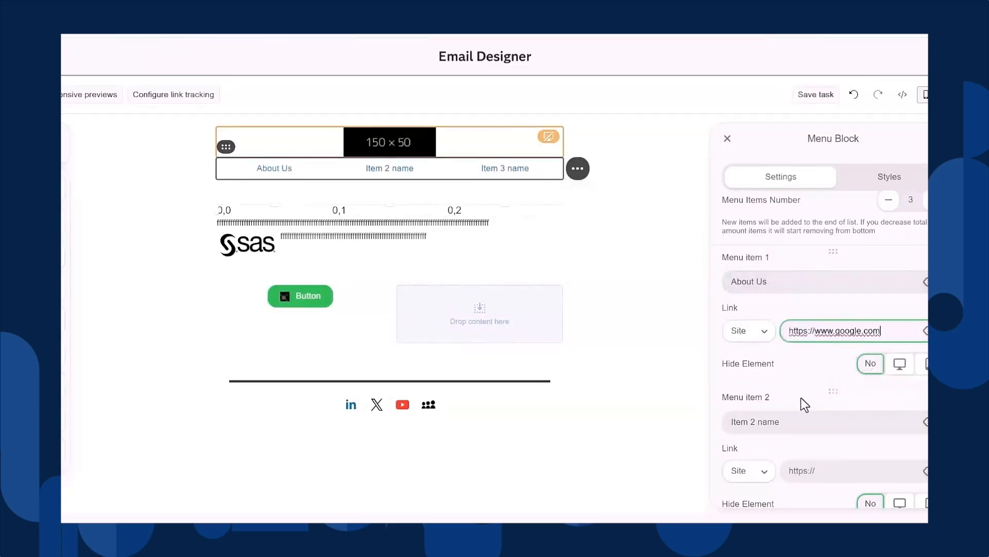
- Name the second menu item Best Offers and fill in its site link, and name the third item Contact us
{"action": "left_click", "coordinate": [794, 420]}
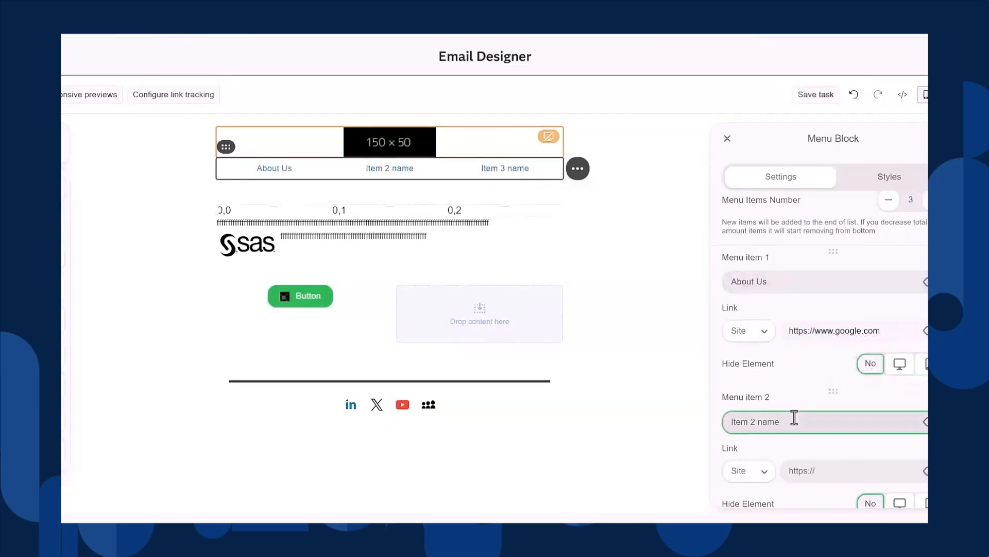
{"action": "key", "text": "ctrl+a"}
{"action": "type", "text": "Best"}
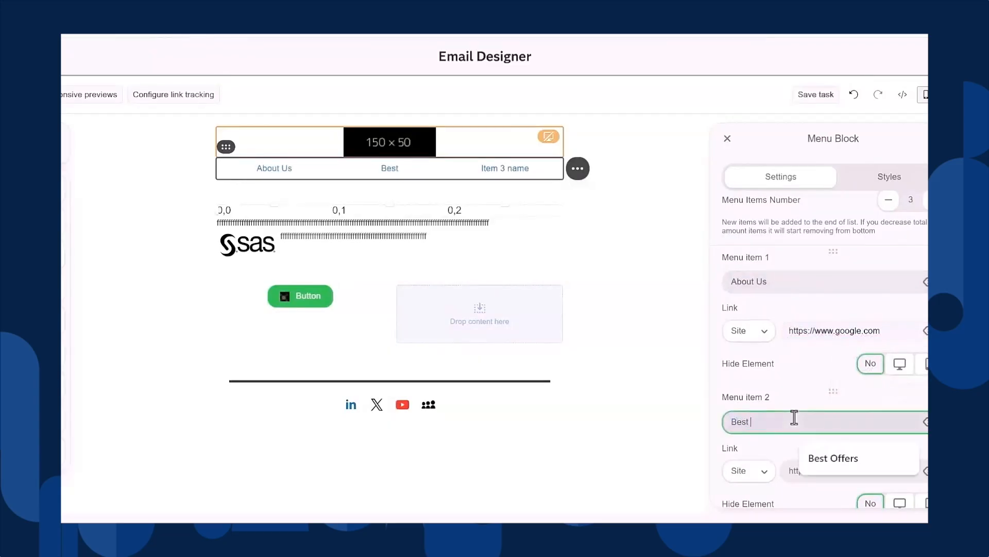
{"action": "key", "text": "Down"}
{"action": "key", "text": "Return"}
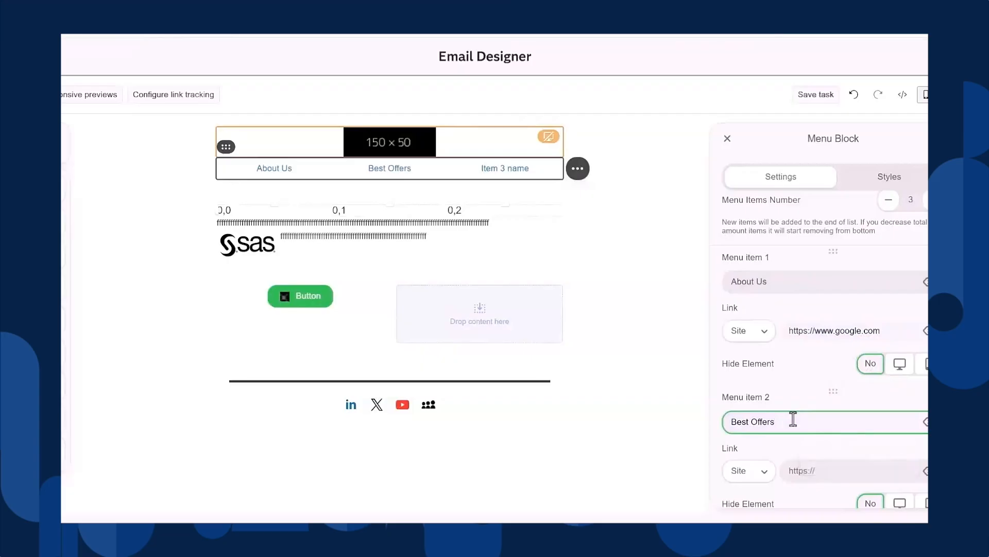
{"action": "left_click", "coordinate": [842, 473]}
{"action": "left_click", "coordinate": [857, 507]}
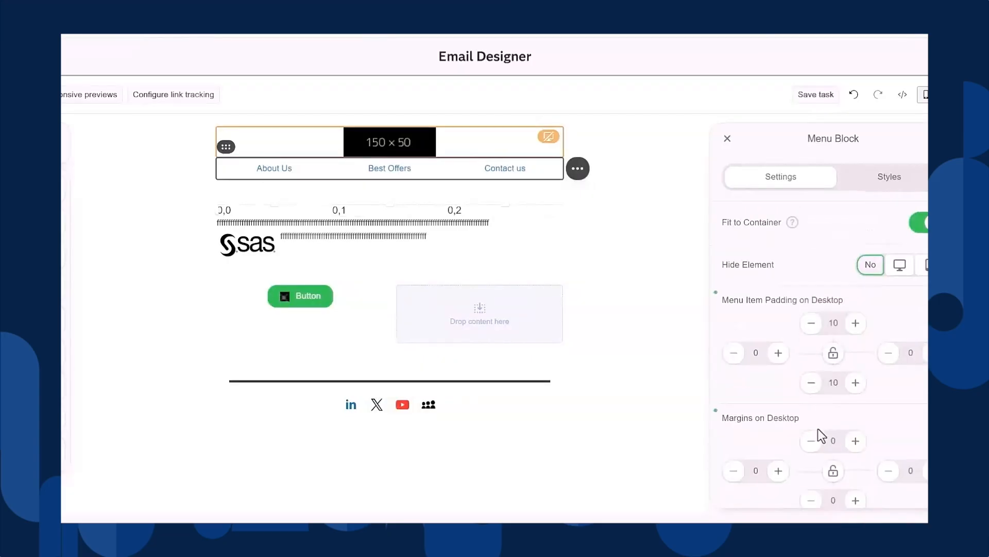
- Compare the dashed and dotted menu separators, and give the menu a solid separator with a thickness of 3
{"action": "scroll", "coordinate": [817, 428], "scroll_direction": "up", "scroll_amount": 3}
{"action": "left_click", "coordinate": [891, 178]}
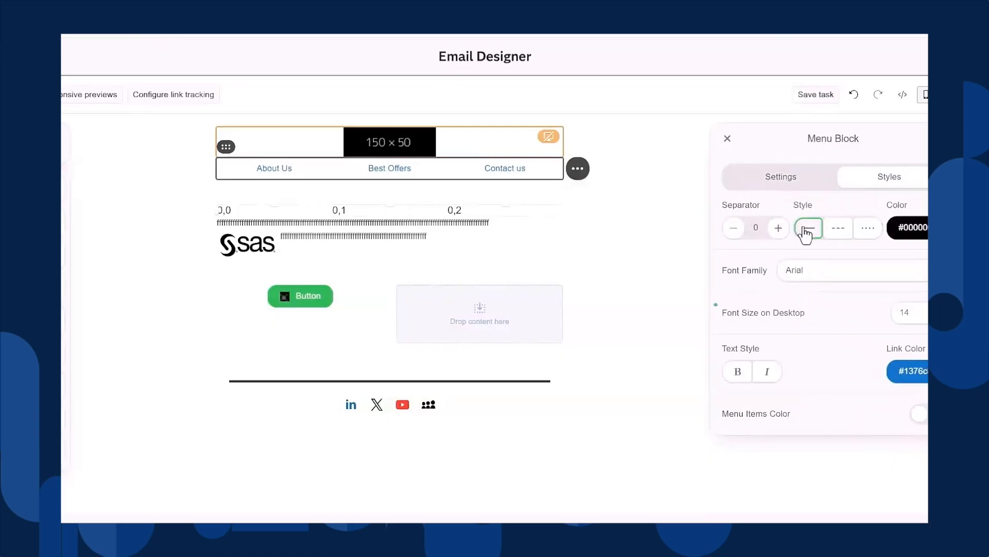
{"action": "left_click", "coordinate": [779, 231]}
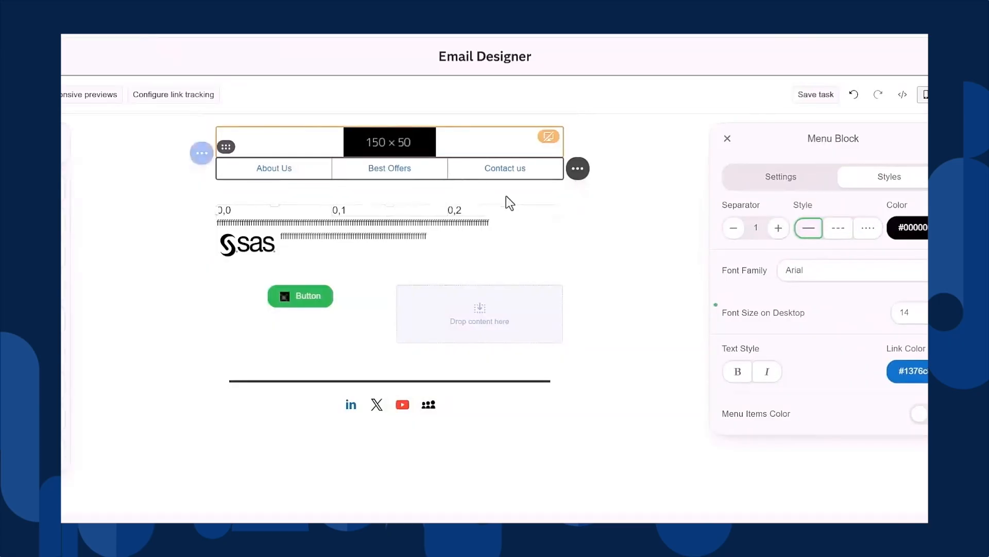
{"action": "left_click", "coordinate": [837, 232]}
{"action": "left_click", "coordinate": [819, 239]}
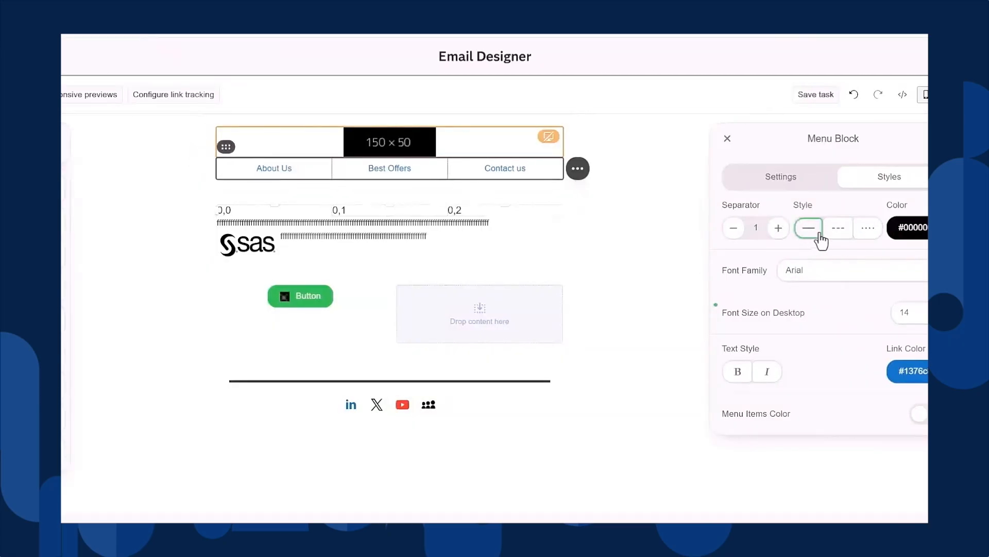
{"action": "left_click", "coordinate": [865, 238]}
{"action": "left_click", "coordinate": [813, 236]}
{"action": "left_click", "coordinate": [779, 230]}
- Check the menu's font family options and set its link color to dark blue after trying dark grey and light blue
{"action": "left_click", "coordinate": [832, 276]}
{"action": "left_click", "coordinate": [832, 277]}
{"action": "left_click", "coordinate": [789, 314]}
{"action": "left_click", "coordinate": [912, 370]}
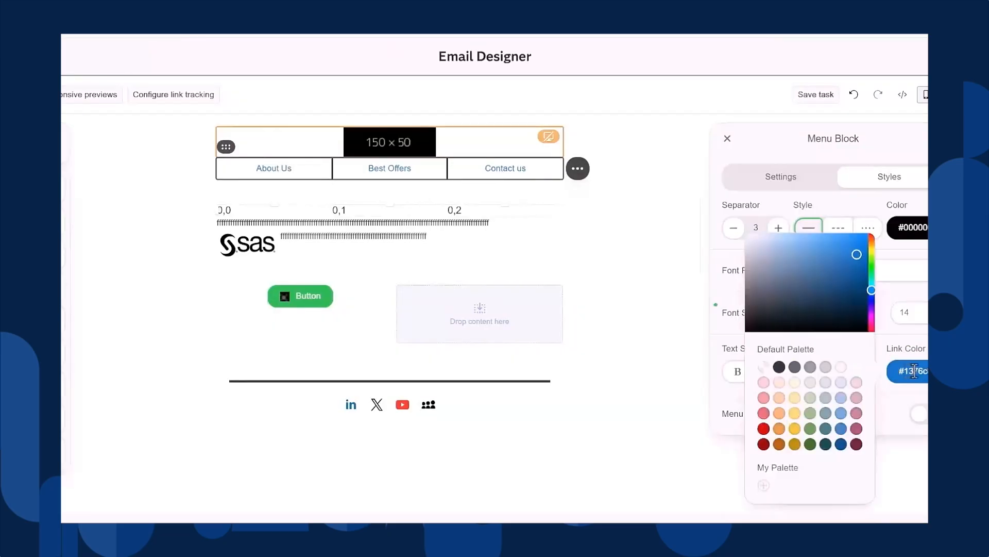
{"action": "left_click", "coordinate": [779, 366]}
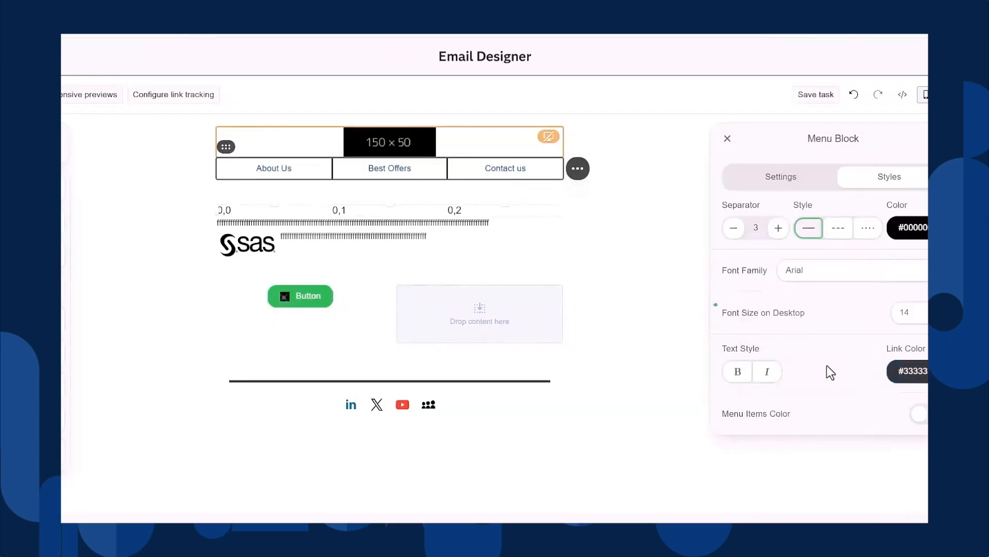
{"action": "left_click", "coordinate": [907, 371]}
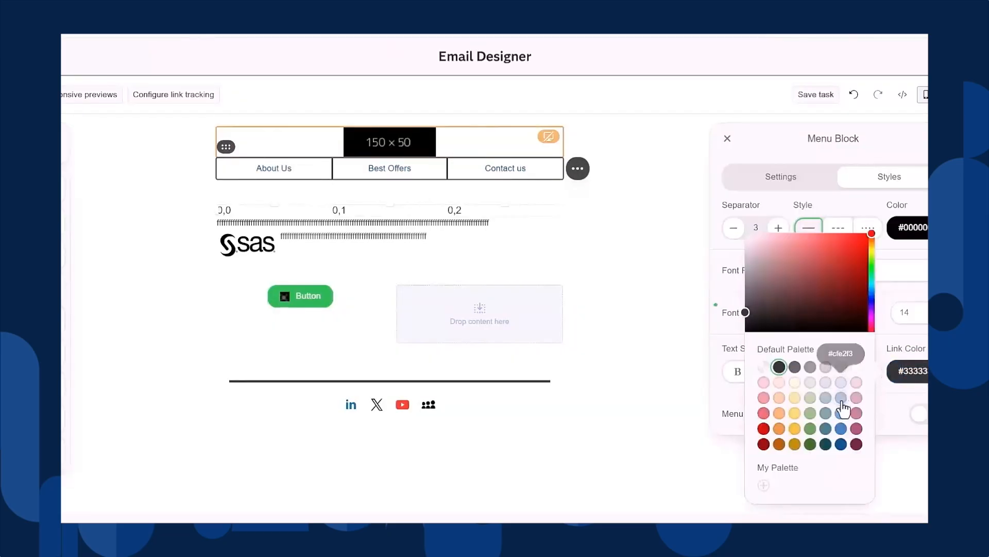
{"action": "left_click", "coordinate": [844, 408]}
{"action": "left_click", "coordinate": [887, 369]}
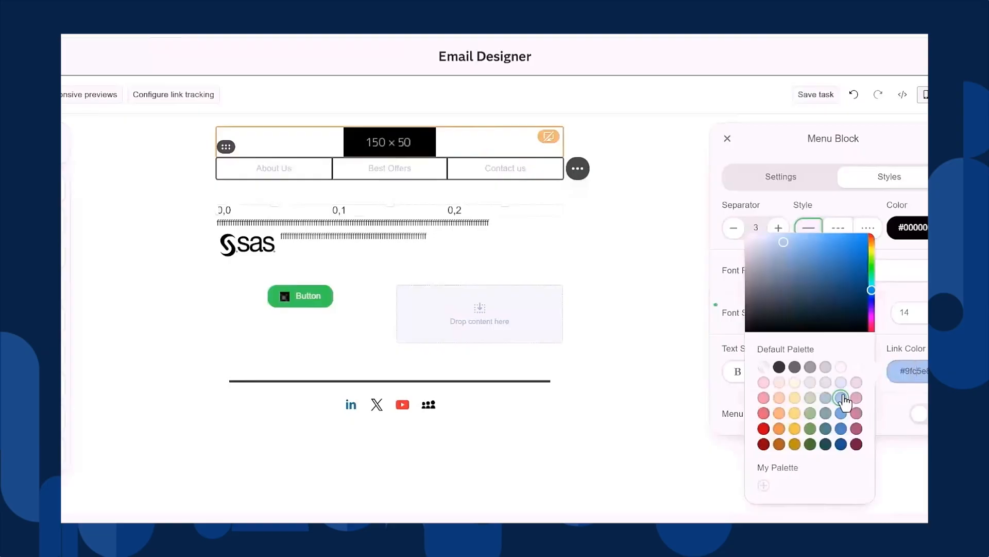
{"action": "left_click", "coordinate": [840, 449]}
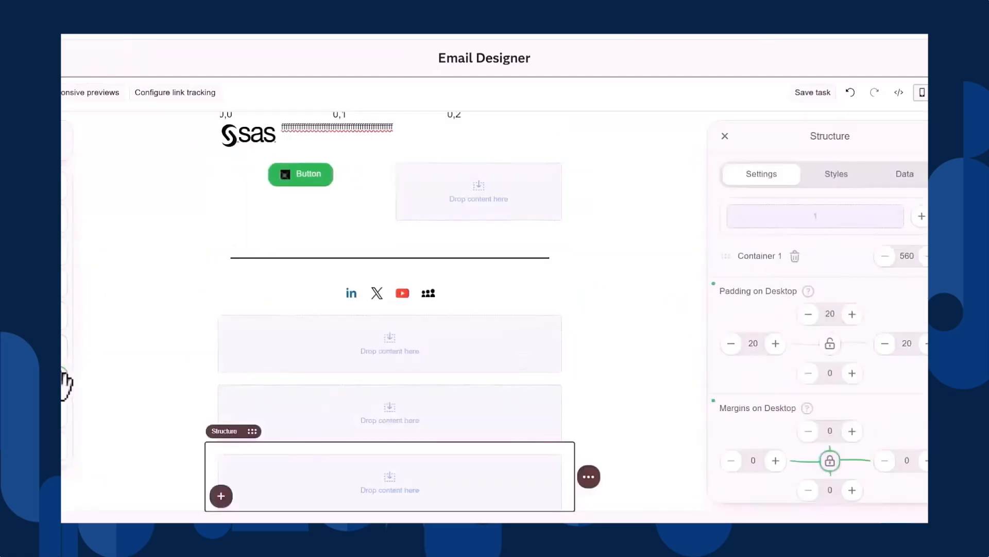
- Add an HTML block to the empty structure below the social icons and open its code for editing
{"action": "left_click_drag", "start_coordinate": [63, 380], "coordinate": [281, 340]}
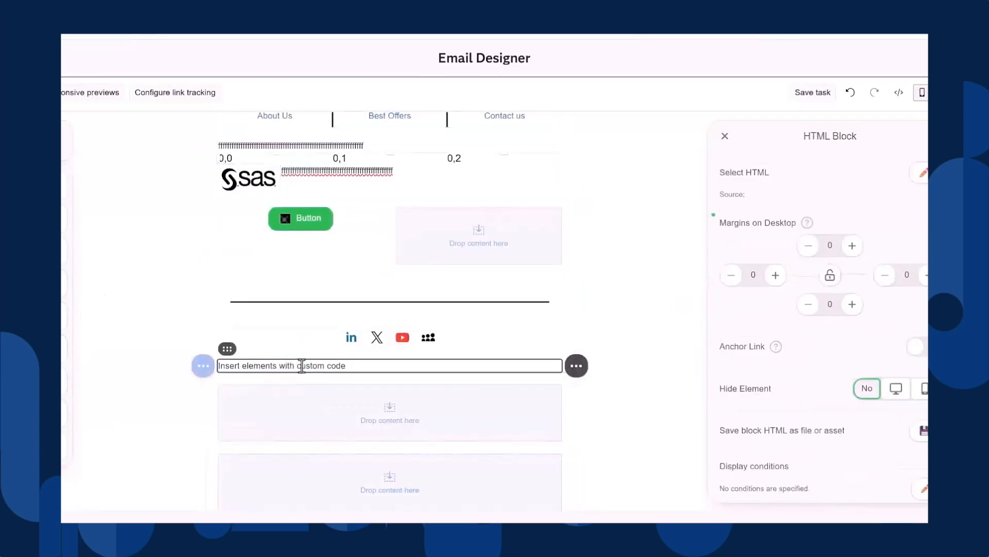
{"action": "double_click", "coordinate": [301, 366]}
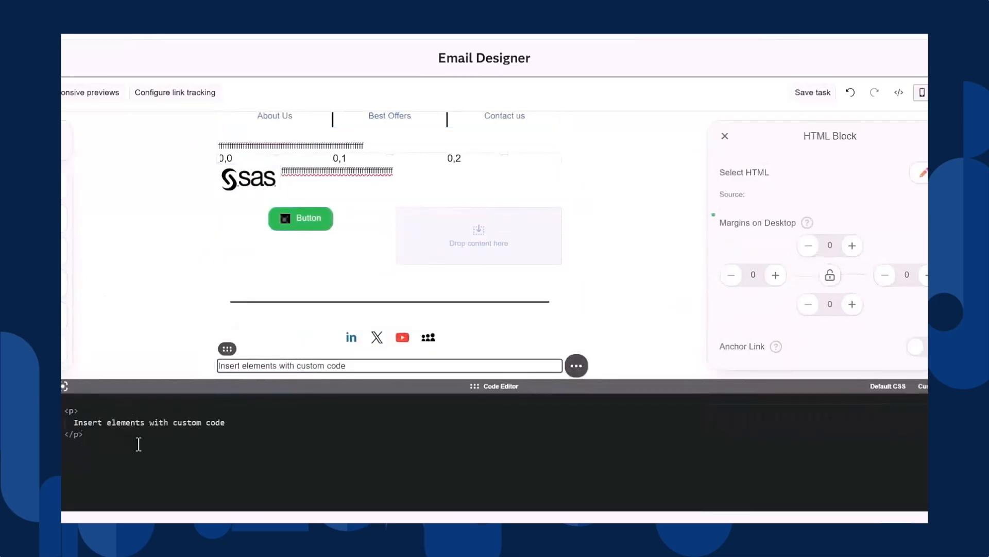
{"action": "left_click_drag", "start_coordinate": [85, 435], "coordinate": [66, 413]}
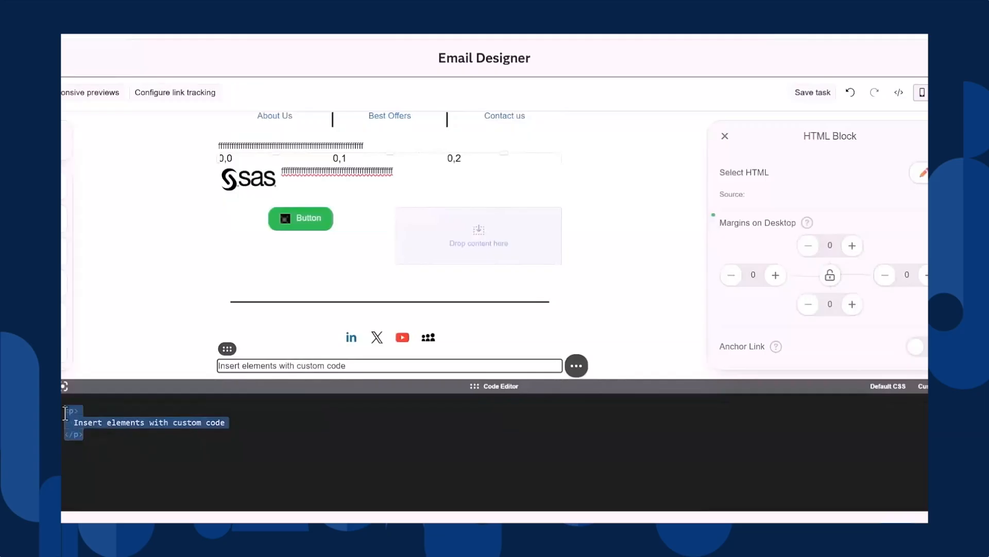
{"action": "key", "text": "BackSpace"}
{"action": "type", "text": "<img"}
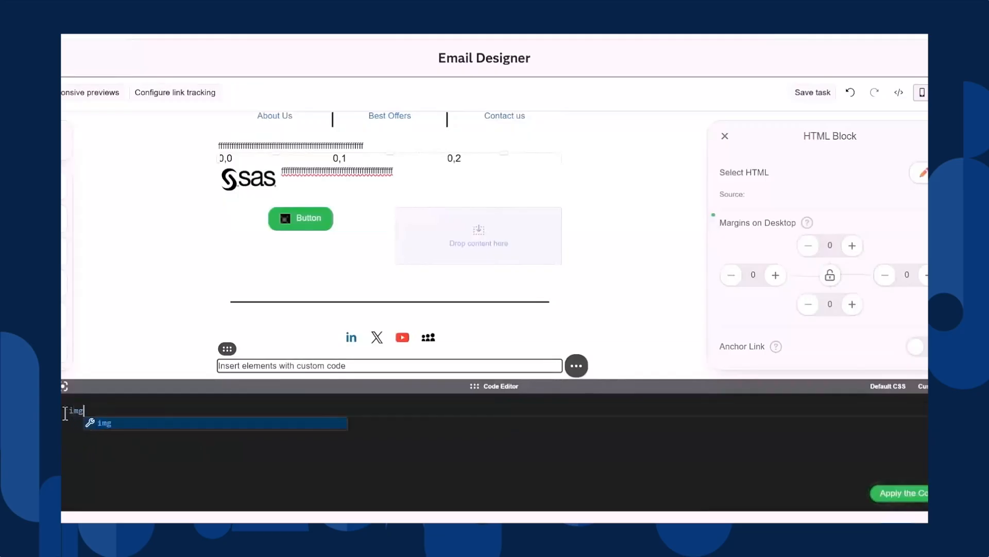
{"action": "key", "text": "Return"}
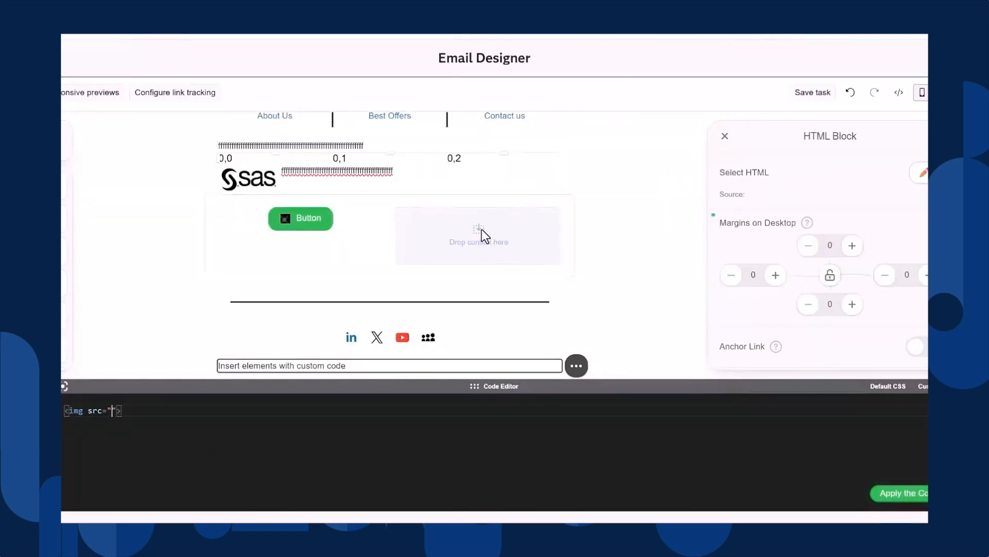
{"action": "scroll", "coordinate": [481, 229], "scroll_direction": "up", "scroll_amount": 1}
{"action": "left_click", "coordinate": [484, 154]}
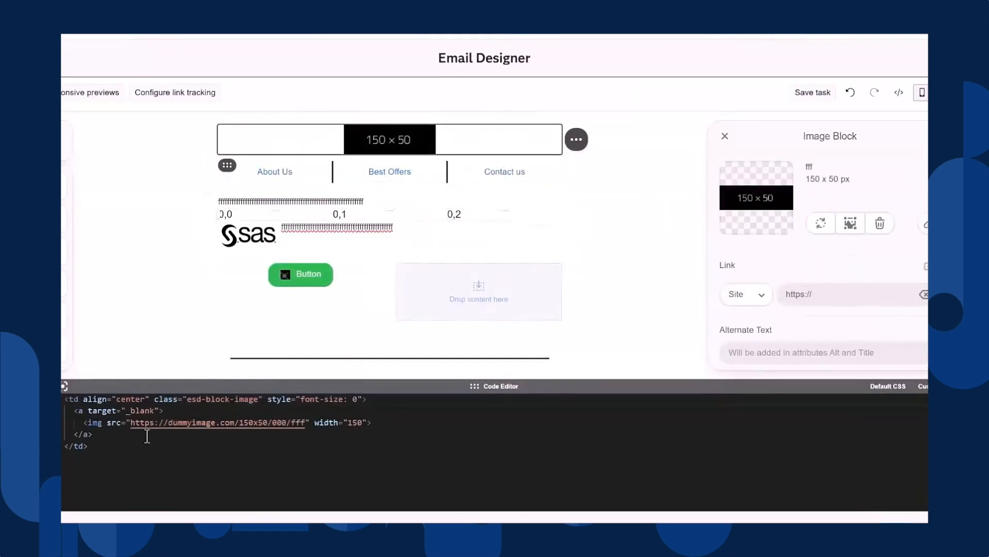
{"action": "left_click_drag", "start_coordinate": [305, 422], "coordinate": [131, 422]}
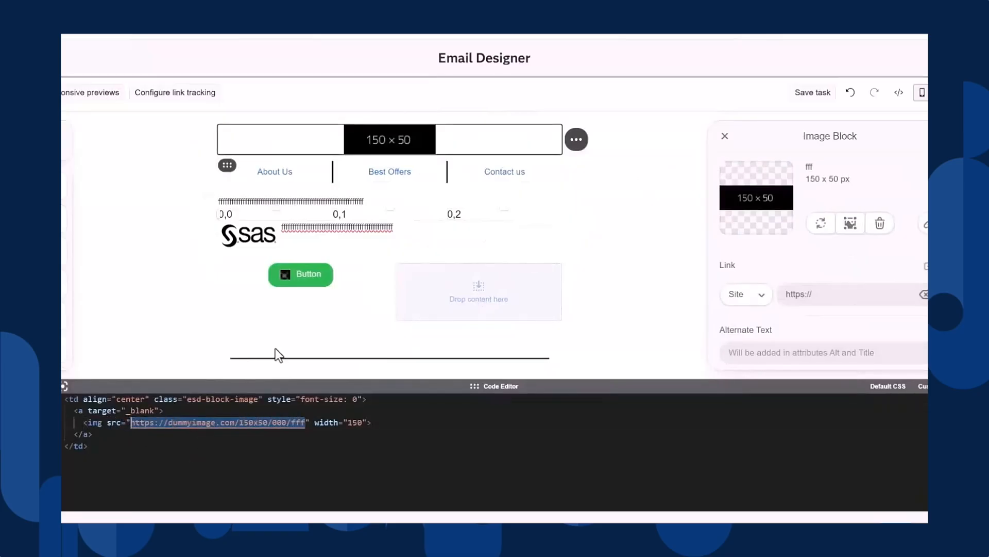
{"action": "scroll", "coordinate": [323, 258], "scroll_direction": "down", "scroll_amount": 3}
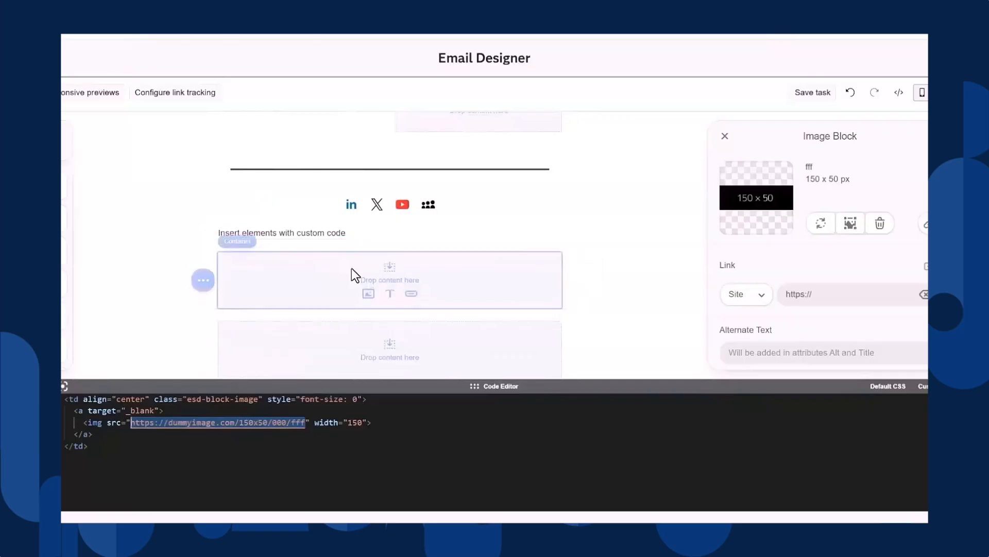
{"action": "left_click", "coordinate": [323, 232]}
{"action": "left_click", "coordinate": [323, 232]}
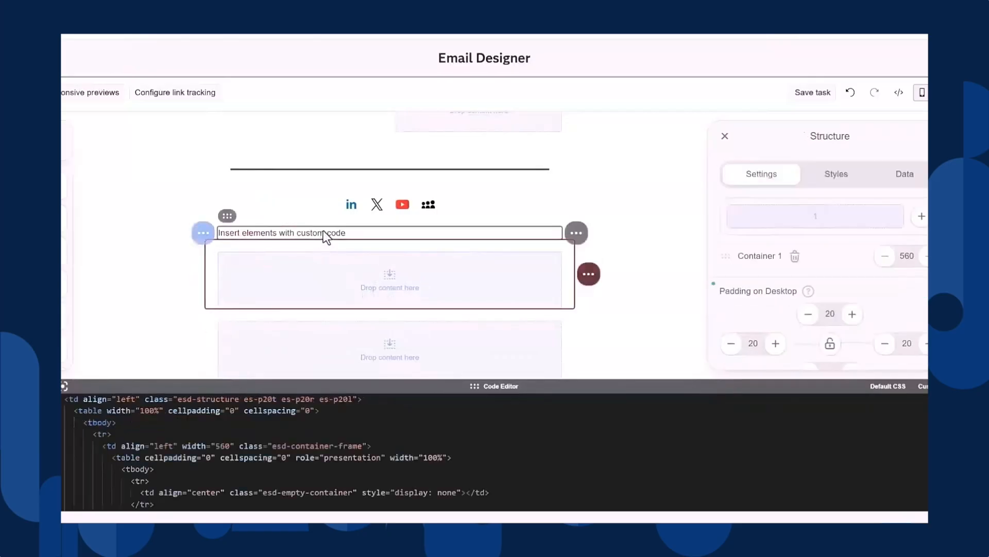
{"action": "left_click_drag", "start_coordinate": [95, 434], "coordinate": [72, 412]}
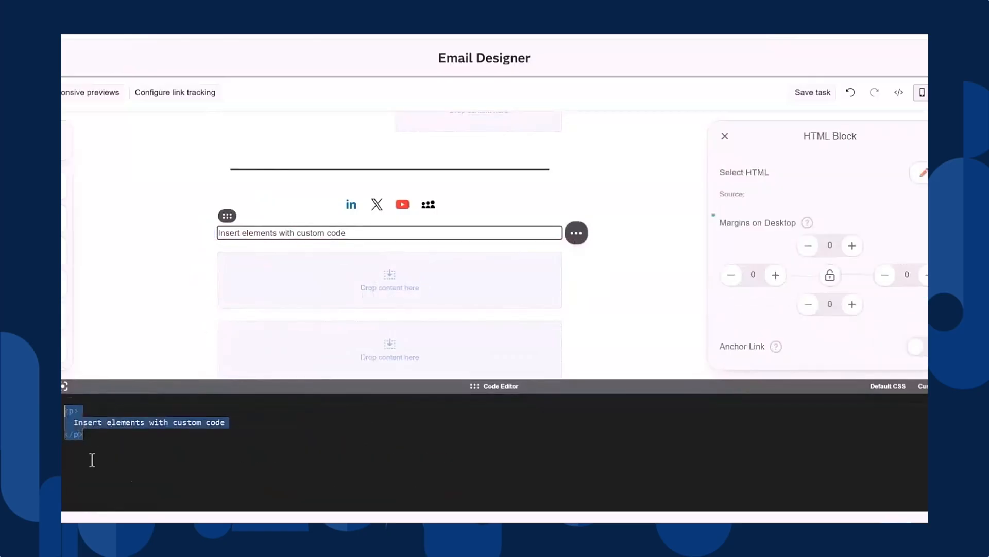
{"action": "type", "text": "<img"}
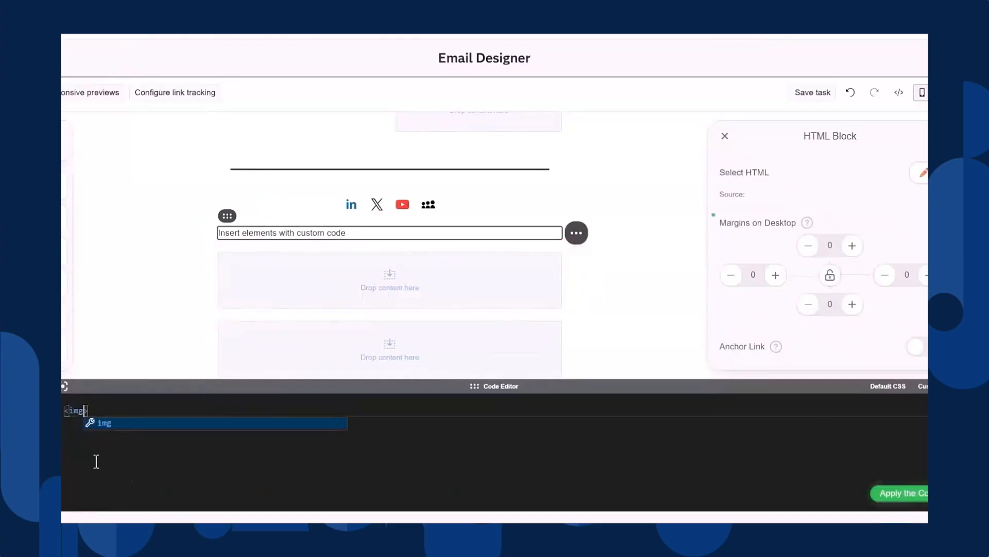
{"action": "type", "text": " src"}
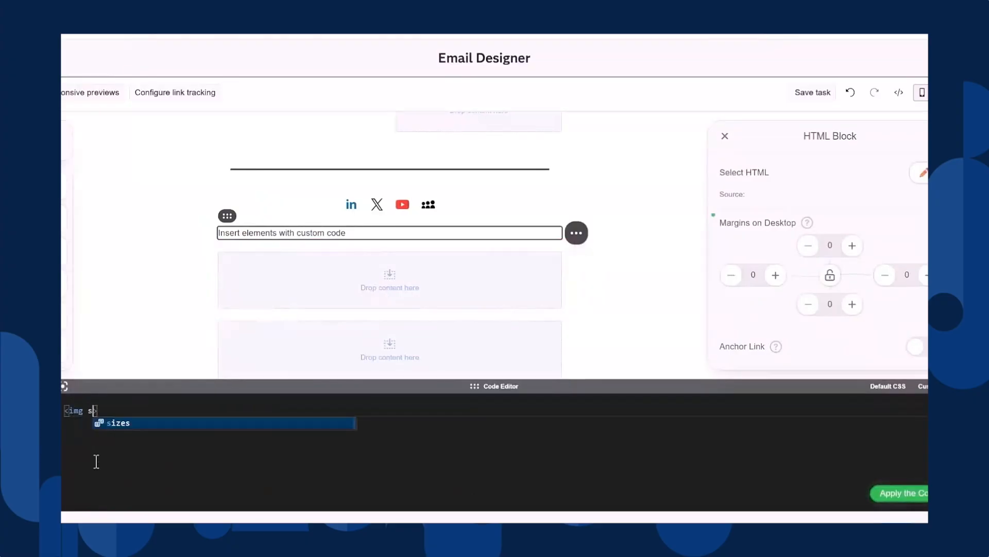
{"action": "type", "text": "="}
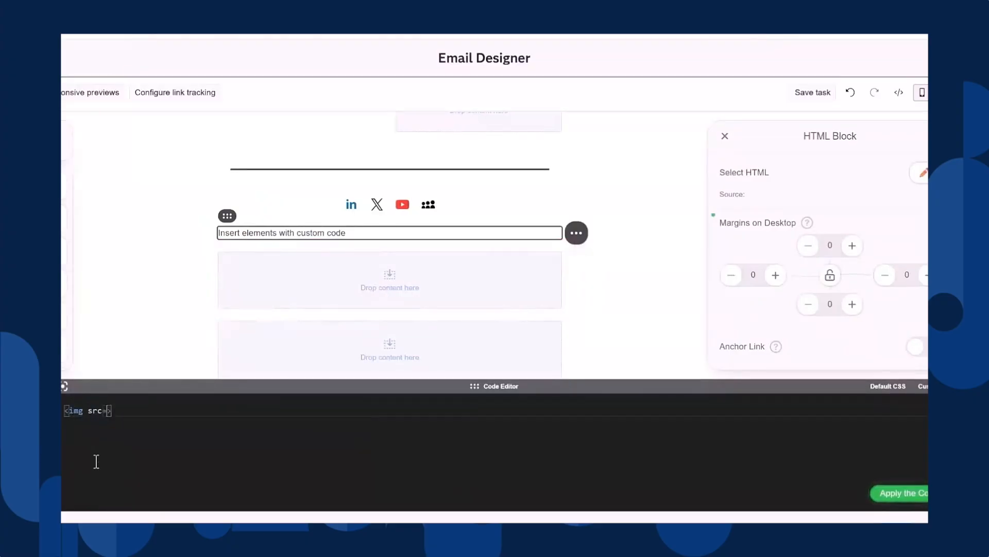
{"action": "type", "text": "\"\""}
{"action": "type", "text": "https://dummyimage.com/150x50/000/fff"}
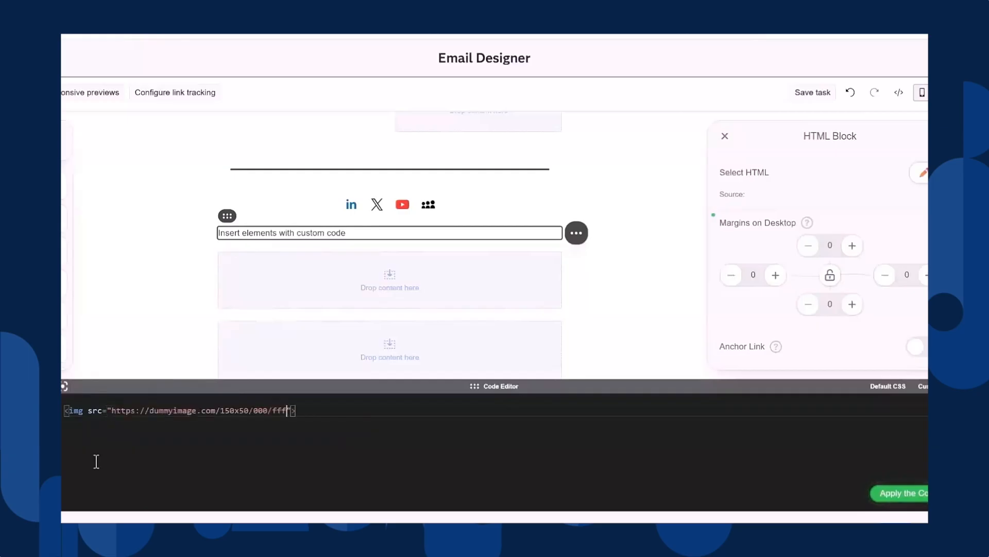
{"action": "left_click", "coordinate": [900, 509]}
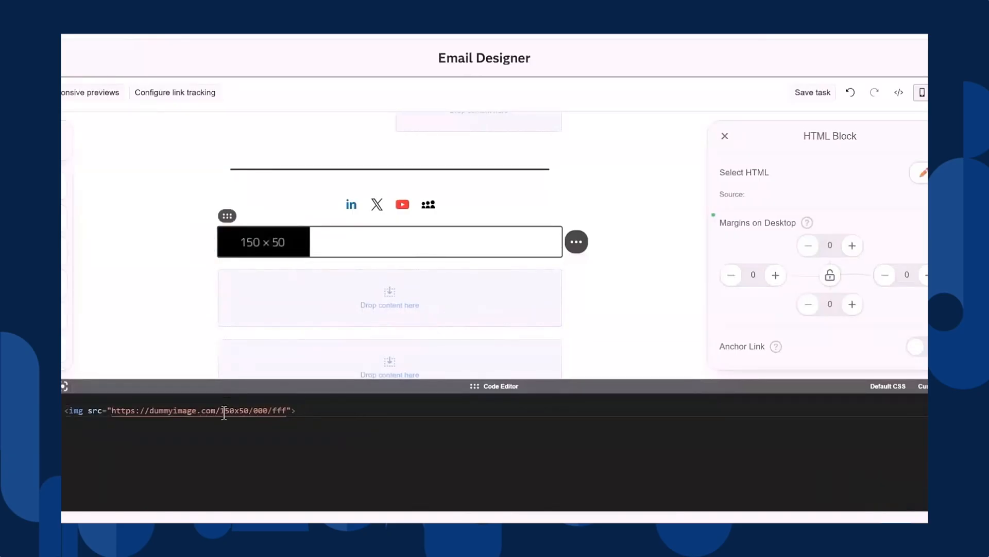
- Change the image size in the HTML block's URL to 560x400 and apply the code
{"action": "left_click_drag", "start_coordinate": [221, 412], "coordinate": [230, 414]}
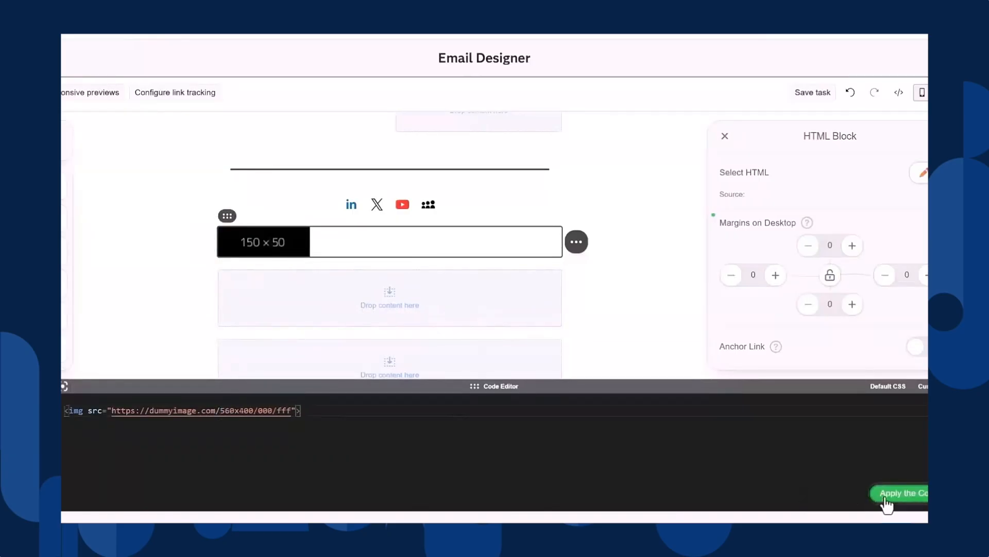
{"action": "left_click", "coordinate": [889, 504]}
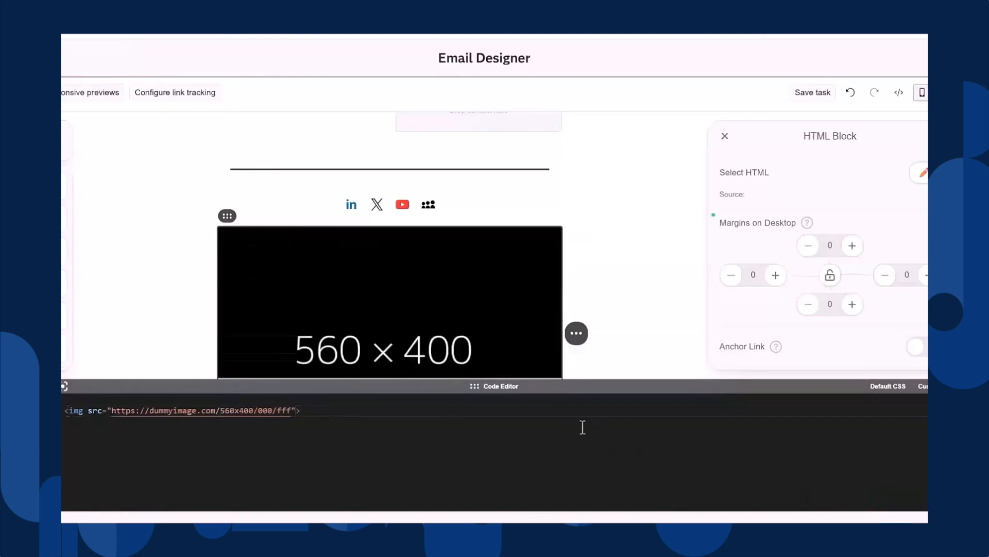
{"action": "scroll", "coordinate": [410, 317], "scroll_direction": "down", "scroll_amount": 4}
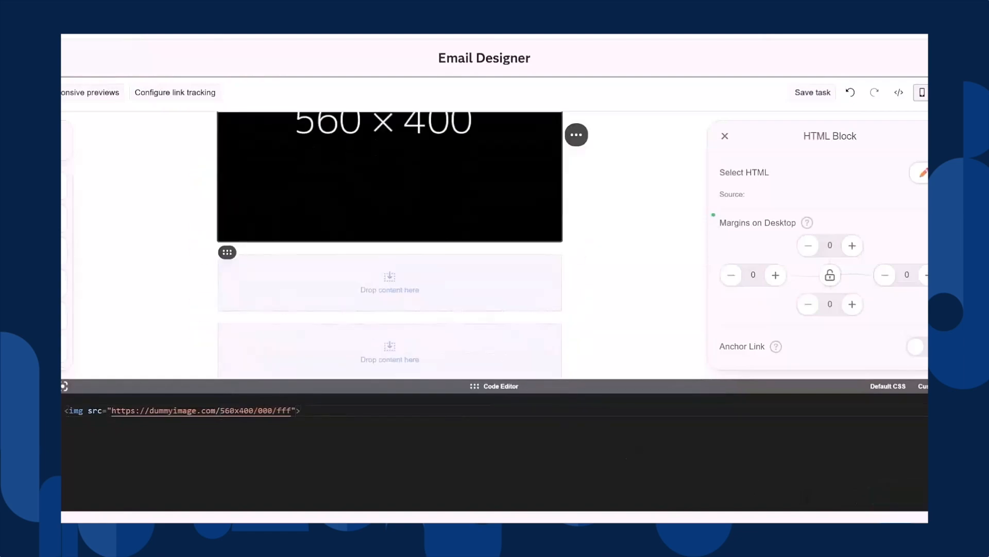
- Look at the default CSS beside the HTML block's code, and close the code editor
{"action": "left_click", "coordinate": [895, 391]}
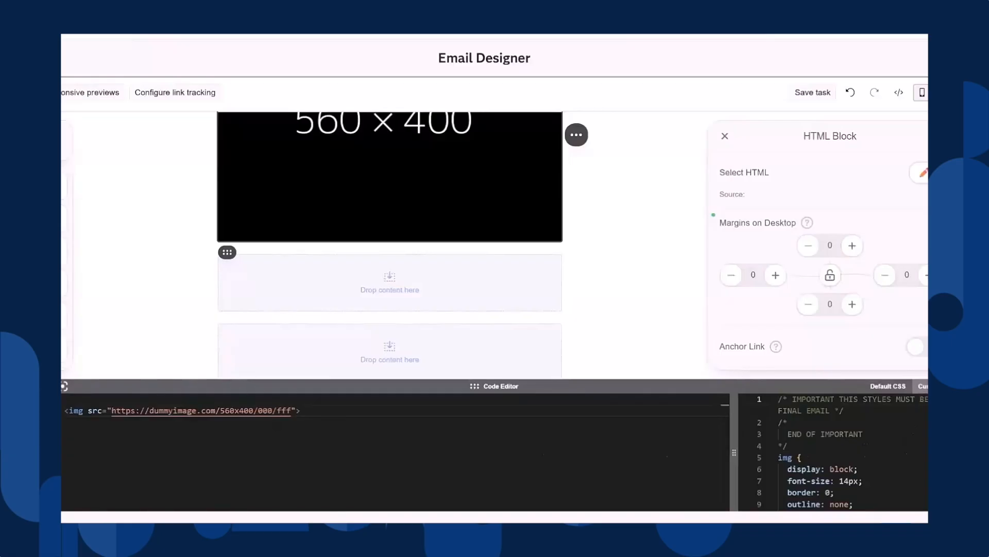
{"action": "left_click", "coordinate": [63, 386]}
{"action": "mouse_move", "coordinate": [365, 394]}
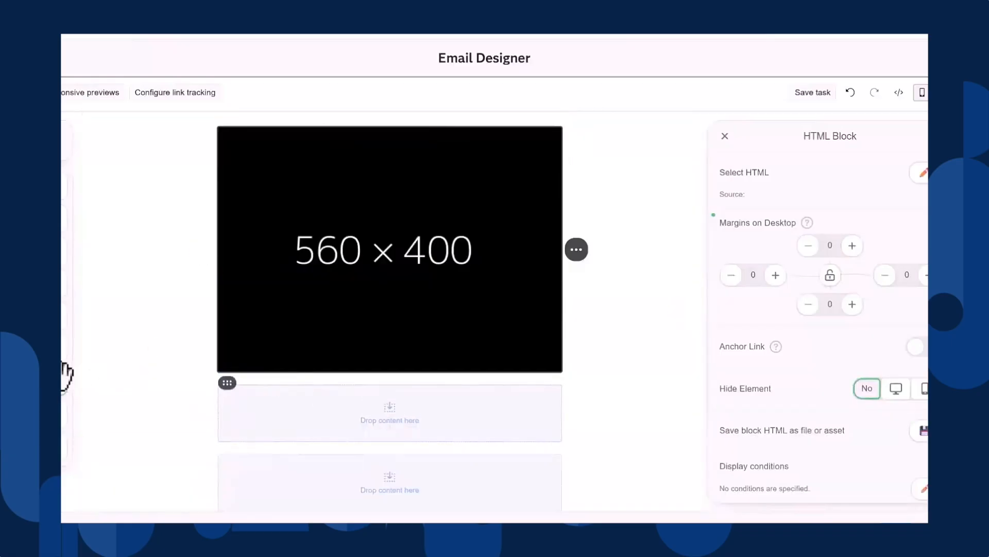
- Add a Banner block in the empty structure below the 560 × 400 image and give it the gallery image sas_banner.jpg
{"action": "left_click_drag", "start_coordinate": [64, 376], "coordinate": [380, 399]}
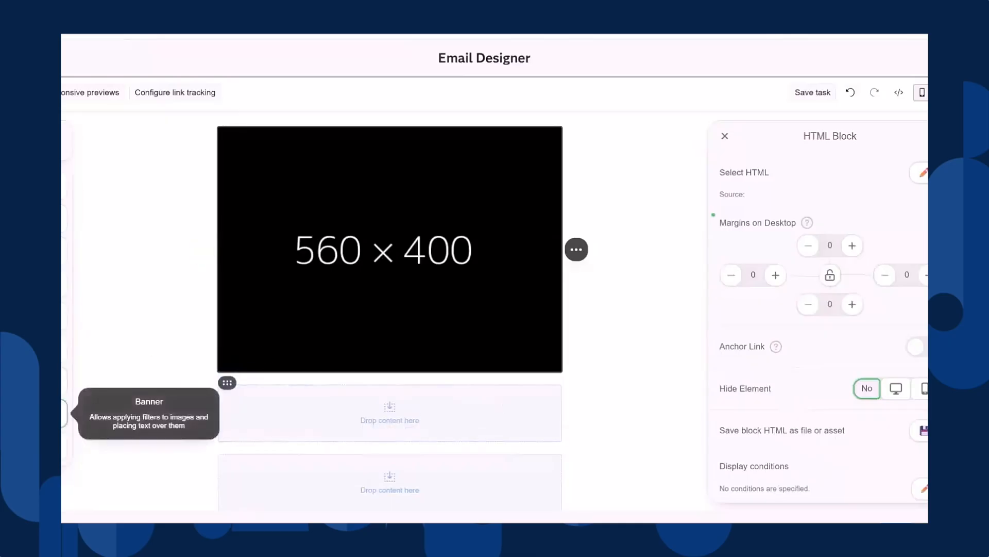
{"action": "left_click_drag", "start_coordinate": [64, 415], "coordinate": [305, 393]}
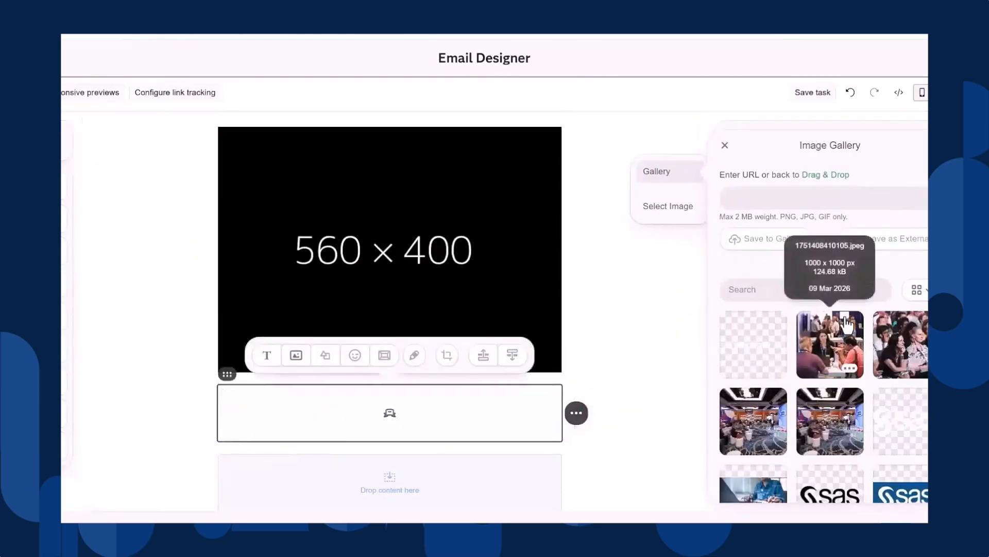
{"action": "scroll", "coordinate": [845, 322], "scroll_direction": "down", "scroll_amount": 3}
{"action": "scroll", "coordinate": [855, 378], "scroll_direction": "up", "scroll_amount": 3}
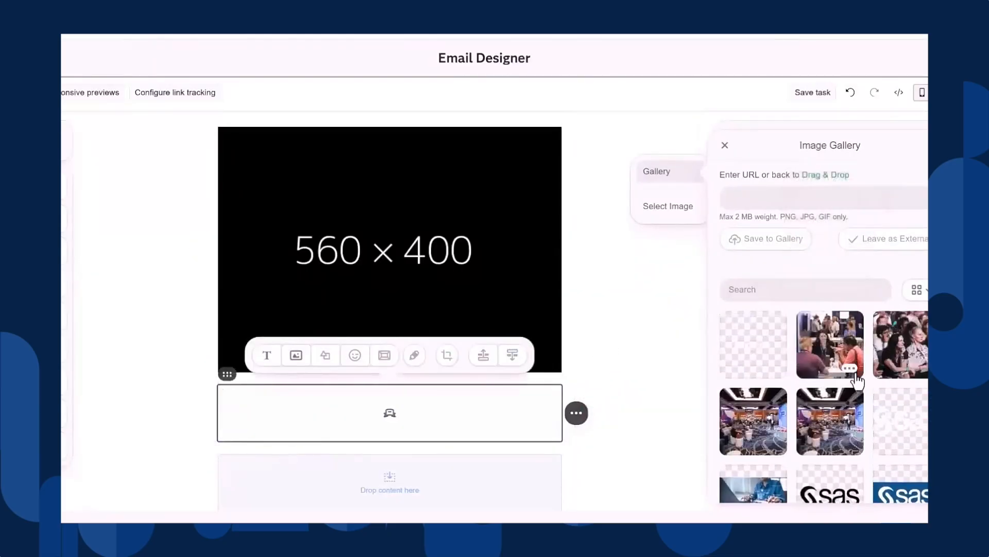
{"action": "scroll", "coordinate": [857, 382], "scroll_direction": "down", "scroll_amount": 2}
{"action": "scroll", "coordinate": [856, 381], "scroll_direction": "down", "scroll_amount": 2}
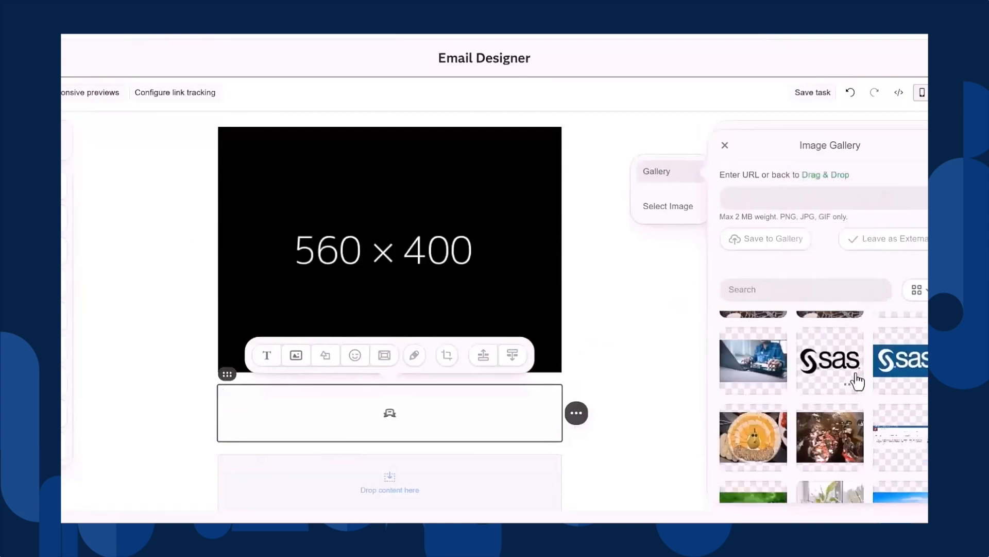
{"action": "mouse_move", "coordinate": [755, 356]}
{"action": "left_mouse_down"}
{"action": "mouse_move", "coordinate": [465, 394]}
{"action": "mouse_move", "coordinate": [415, 412]}
{"action": "mouse_move", "coordinate": [756, 341]}
{"action": "left_mouse_up"}
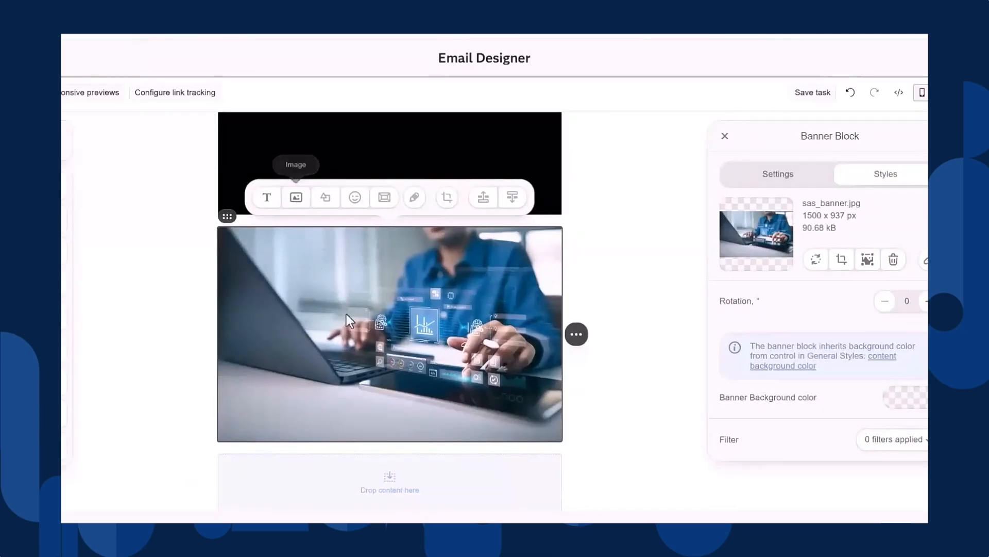
- Add the logo sas_black.jpg as an additional image on the banner and move it to the banner's lower-left corner
{"action": "left_click", "coordinate": [296, 196]}
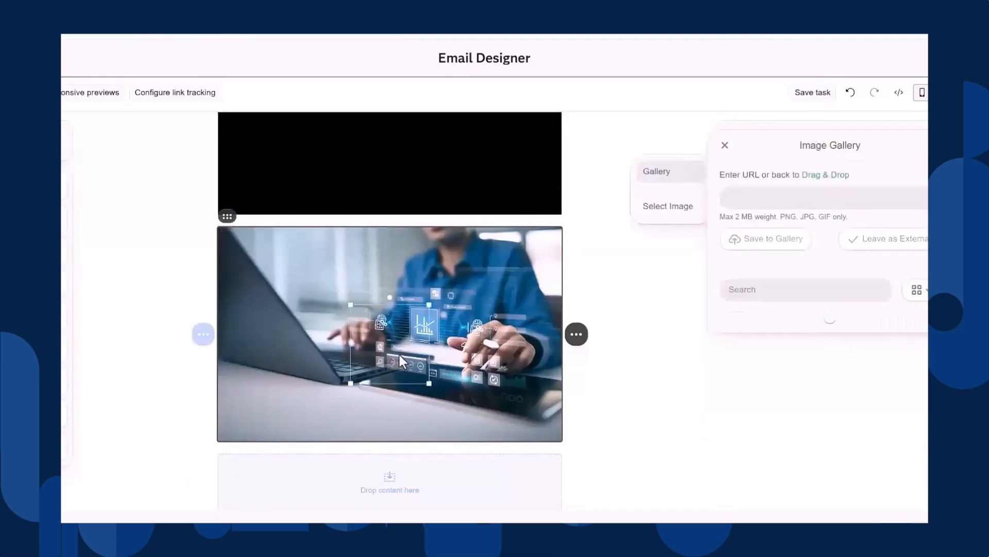
{"action": "left_click", "coordinate": [822, 356]}
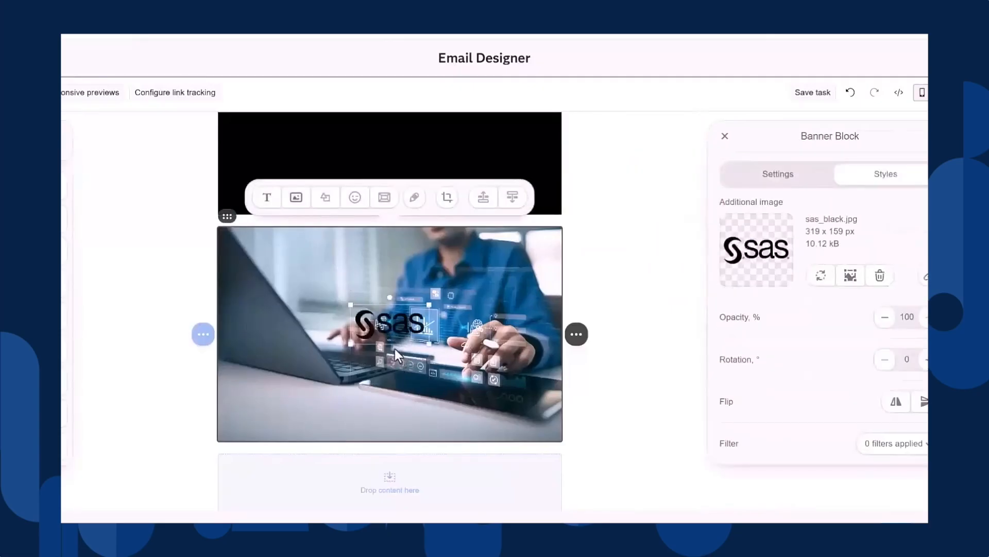
{"action": "left_click_drag", "start_coordinate": [386, 317], "coordinate": [260, 411]}
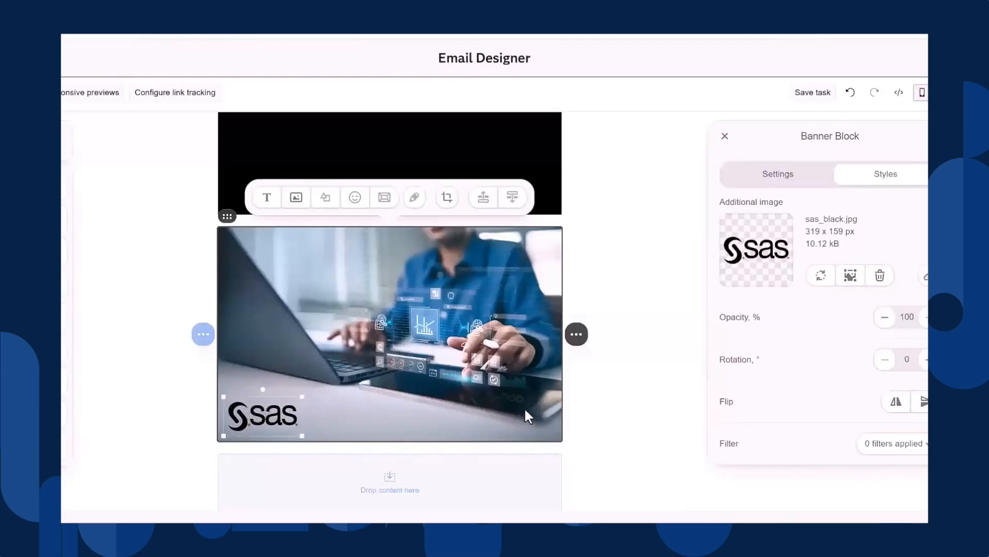
- Try flipping the banner's logo horizontally and vertically, reverting each flip
{"action": "left_click", "coordinate": [897, 403]}
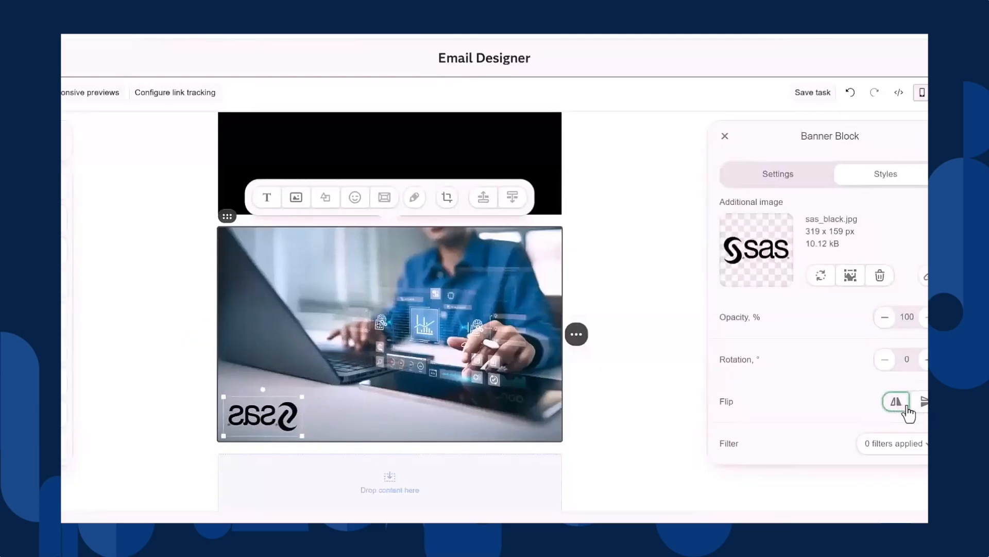
{"action": "left_click", "coordinate": [906, 407]}
{"action": "left_click", "coordinate": [923, 405]}
{"action": "left_click", "coordinate": [923, 406]}
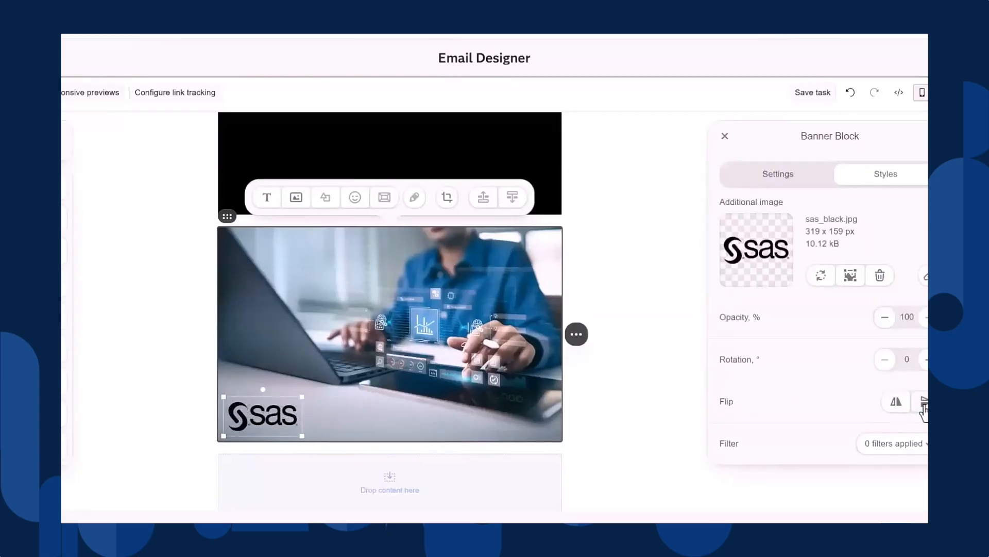
- Reduce the opacity of the banner's logo to 45%
{"action": "left_click", "coordinate": [886, 320]}
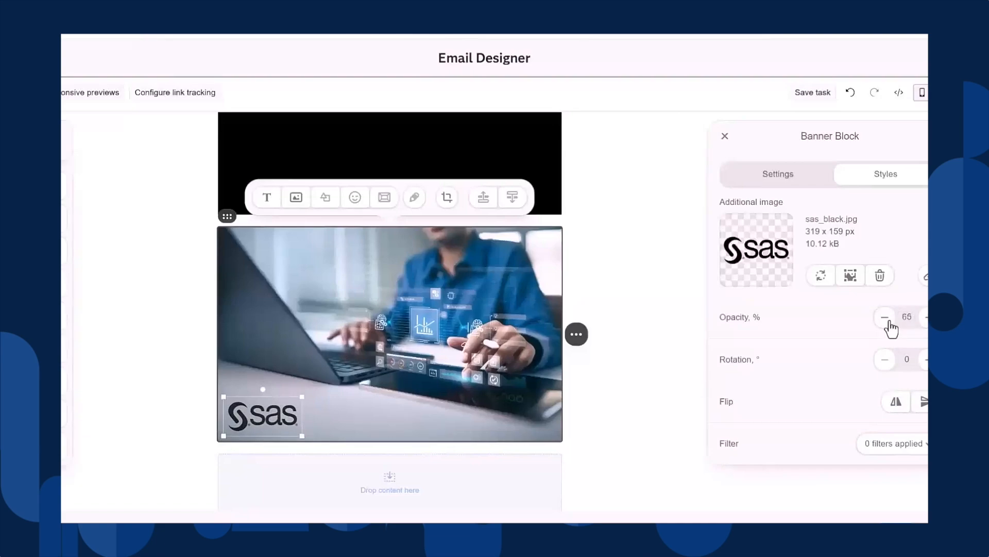
{"action": "left_click", "coordinate": [889, 324]}
{"action": "left_click", "coordinate": [890, 324]}
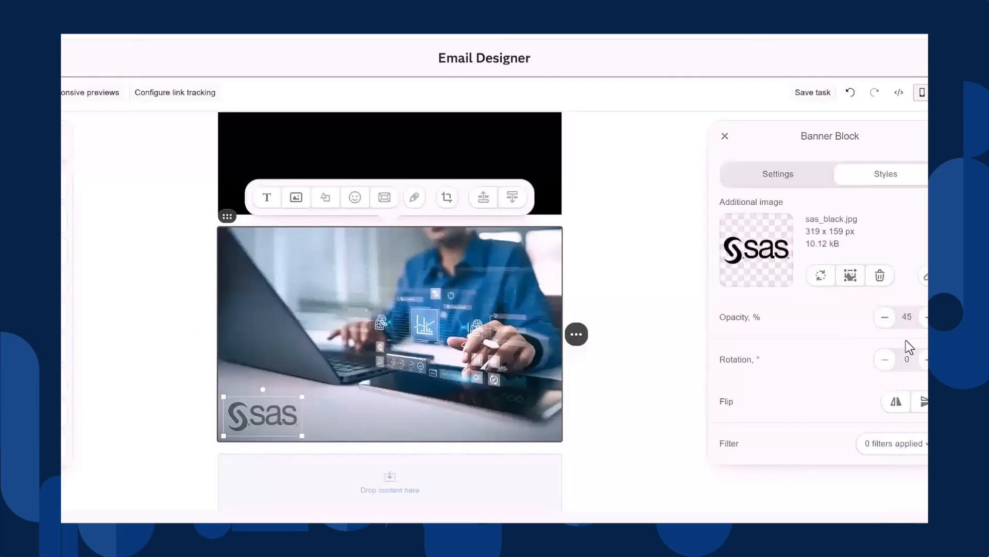
- Try rotating the banner's logo by 10° and return its rotation to 0°
{"action": "left_click", "coordinate": [925, 363]}
{"action": "left_click", "coordinate": [925, 363]}
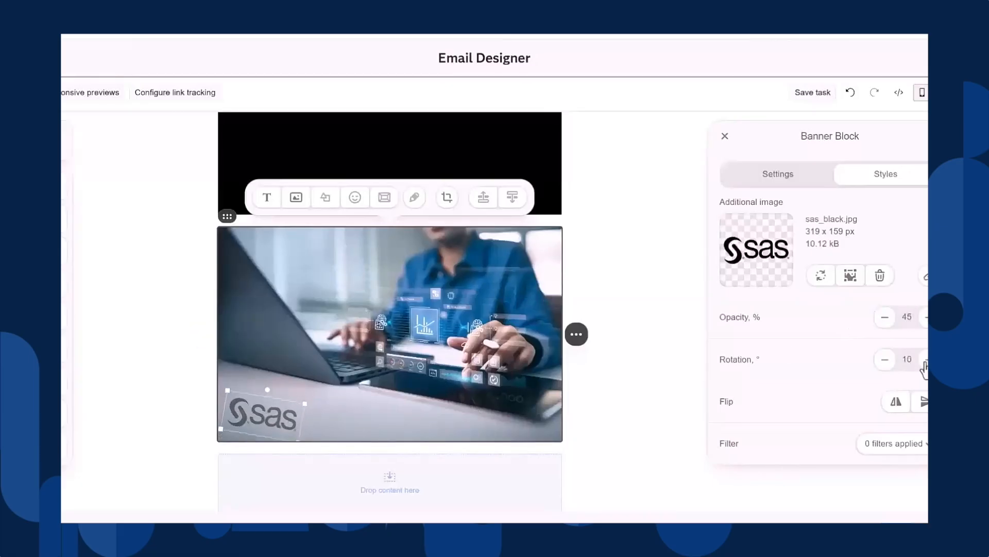
{"action": "left_click", "coordinate": [888, 363]}
{"action": "left_click", "coordinate": [889, 364]}
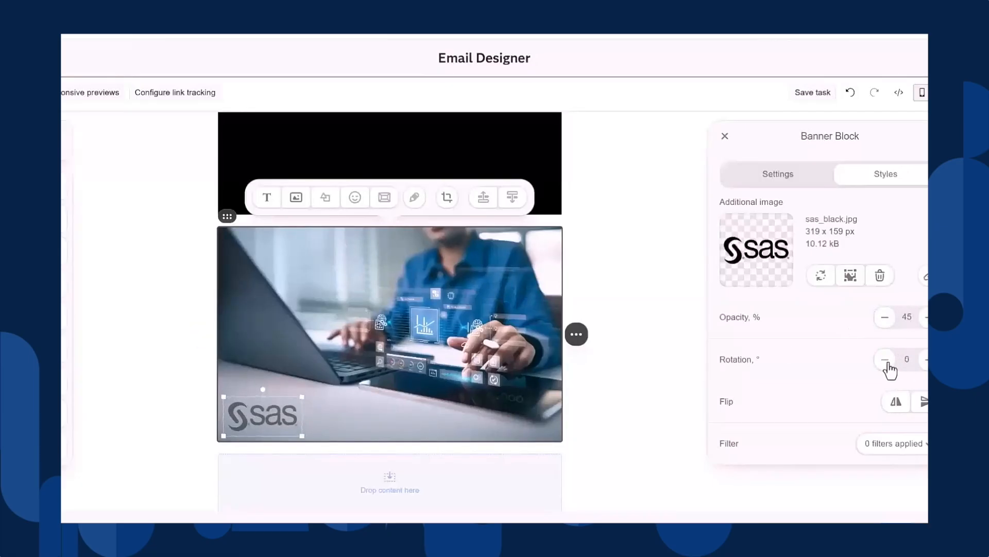
- Add the Blur filter to the banner's logo, try a blur of 5 and return the blur to 0
{"action": "left_click", "coordinate": [913, 443]}
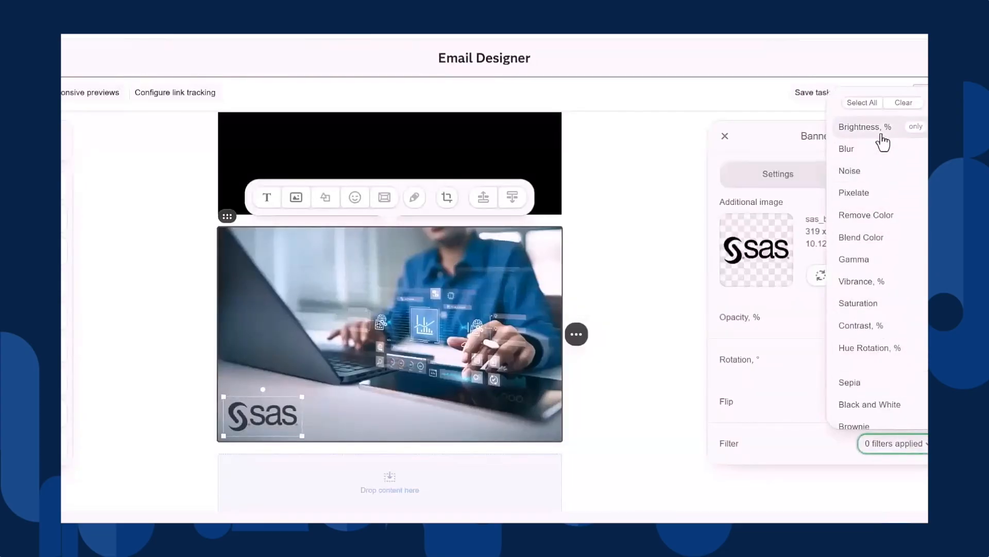
{"action": "scroll", "coordinate": [888, 350], "scroll_direction": "down", "scroll_amount": 5}
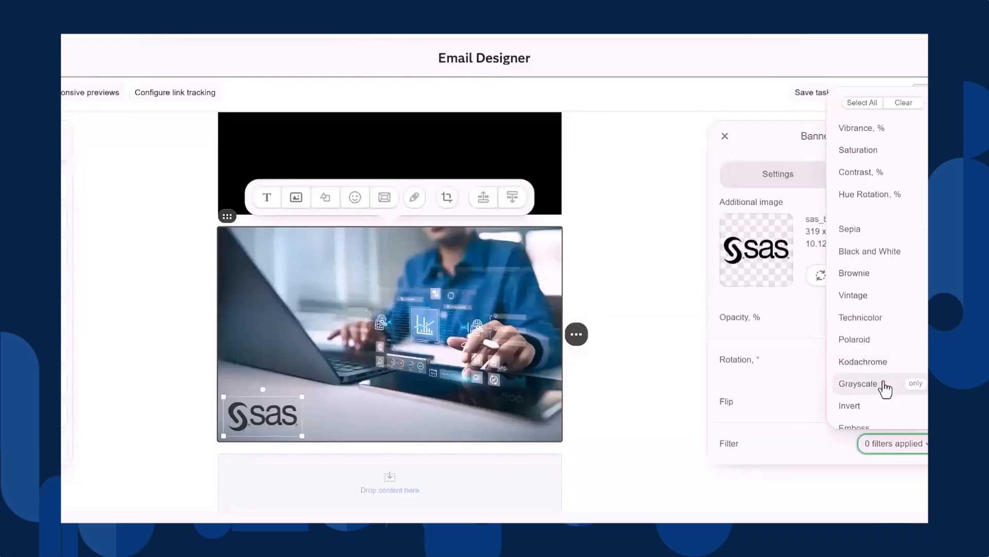
{"action": "scroll", "coordinate": [883, 384], "scroll_direction": "up", "scroll_amount": 5}
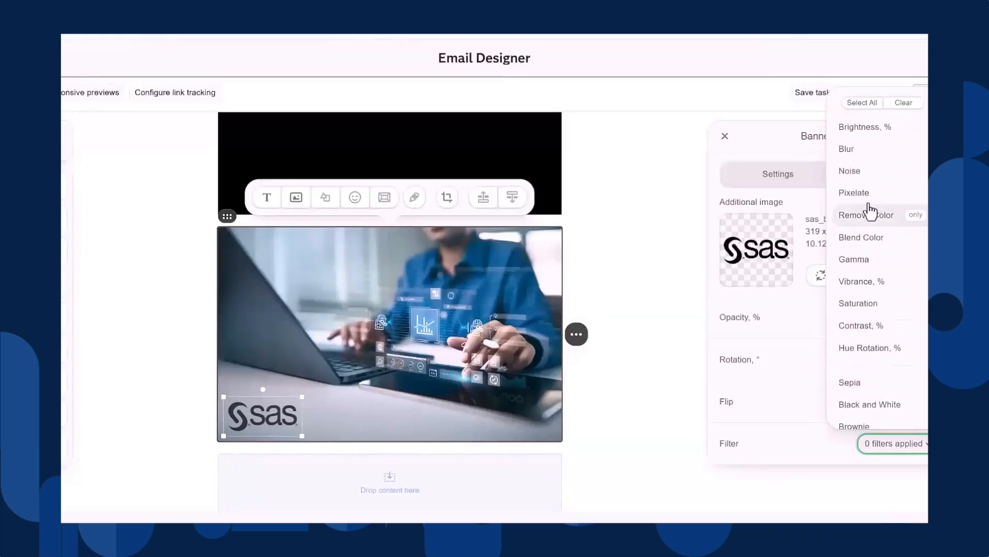
{"action": "left_click", "coordinate": [861, 157]}
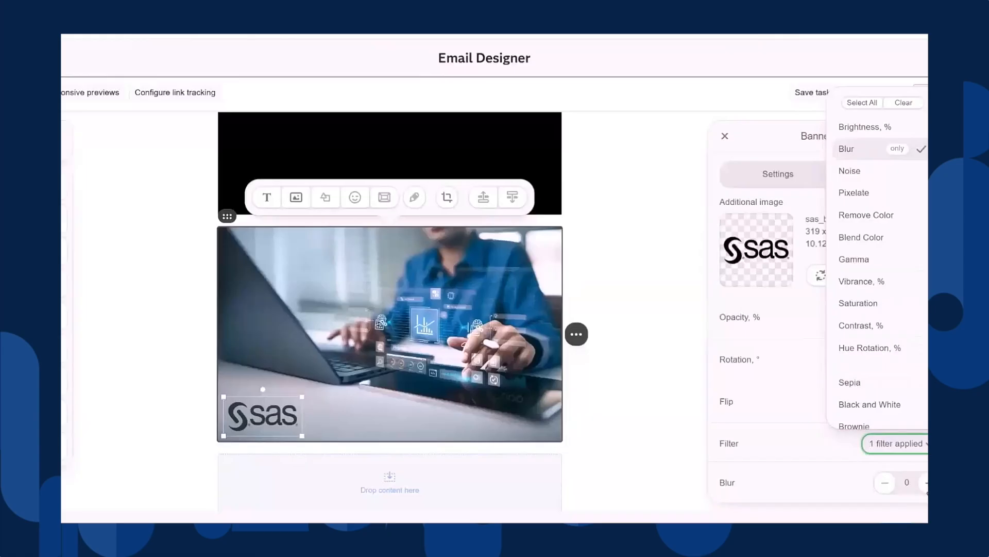
{"action": "left_click", "coordinate": [928, 483]}
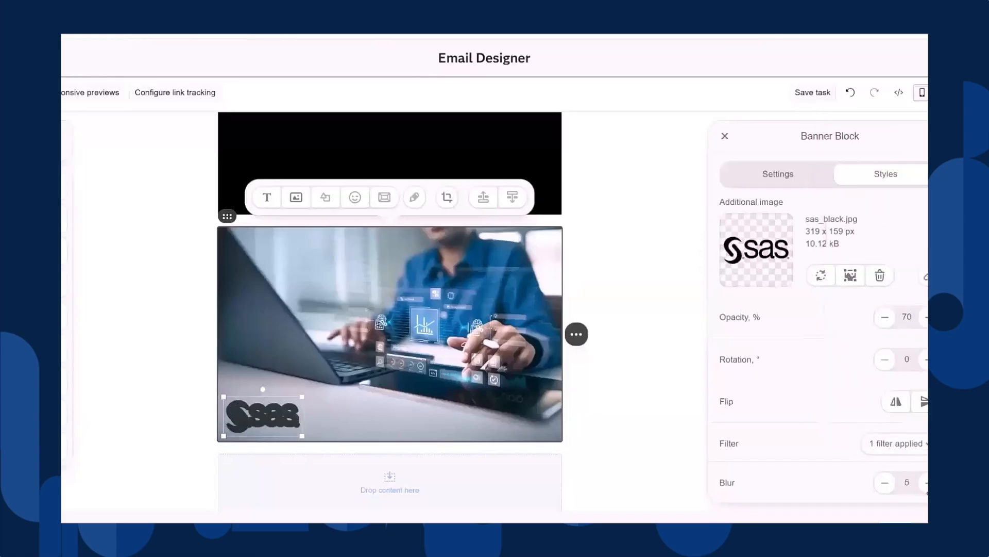
{"action": "left_click", "coordinate": [884, 483]}
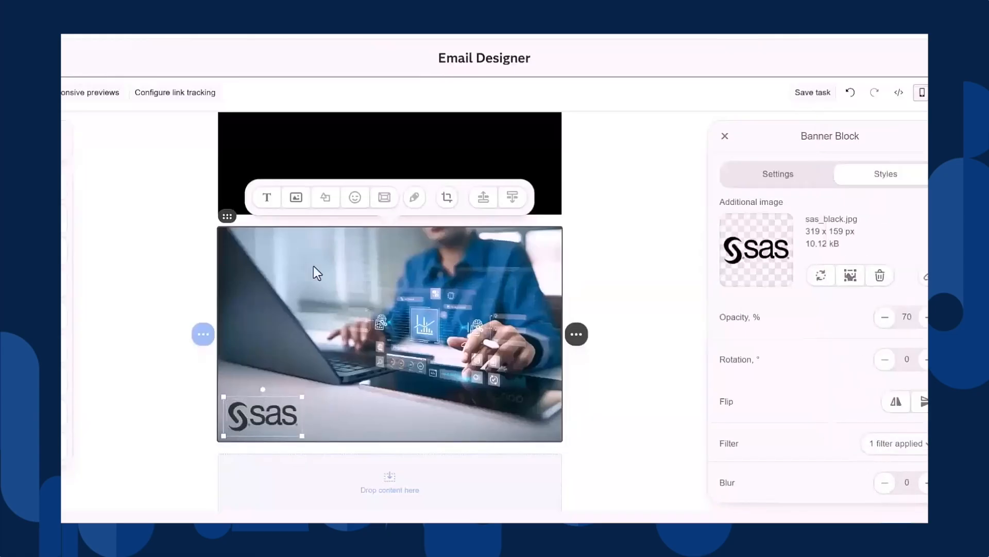
- Add a text element reading "SAS" to the banner and place it beside the logo near the banner's lower edge
{"action": "left_click", "coordinate": [266, 199]}
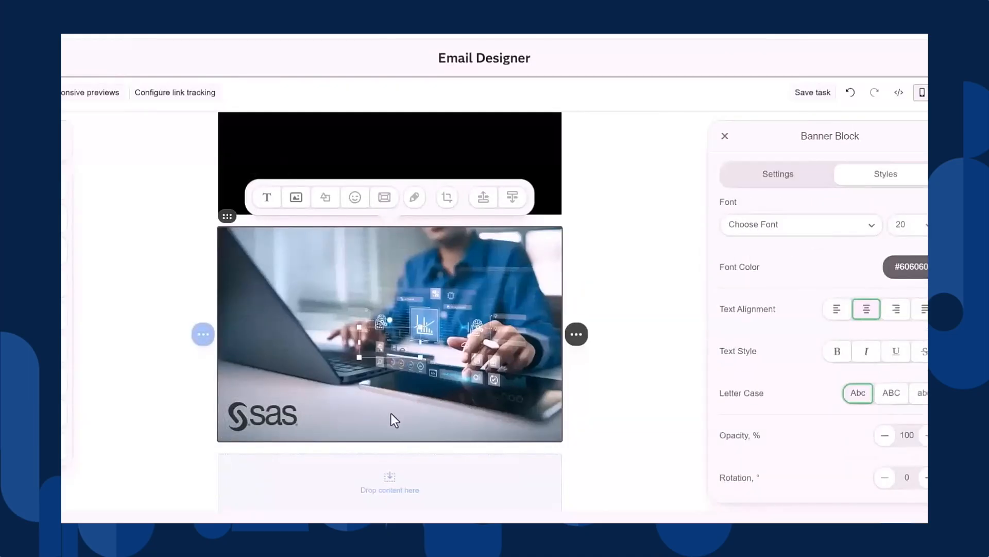
{"action": "left_click_drag", "start_coordinate": [379, 343], "coordinate": [340, 418]}
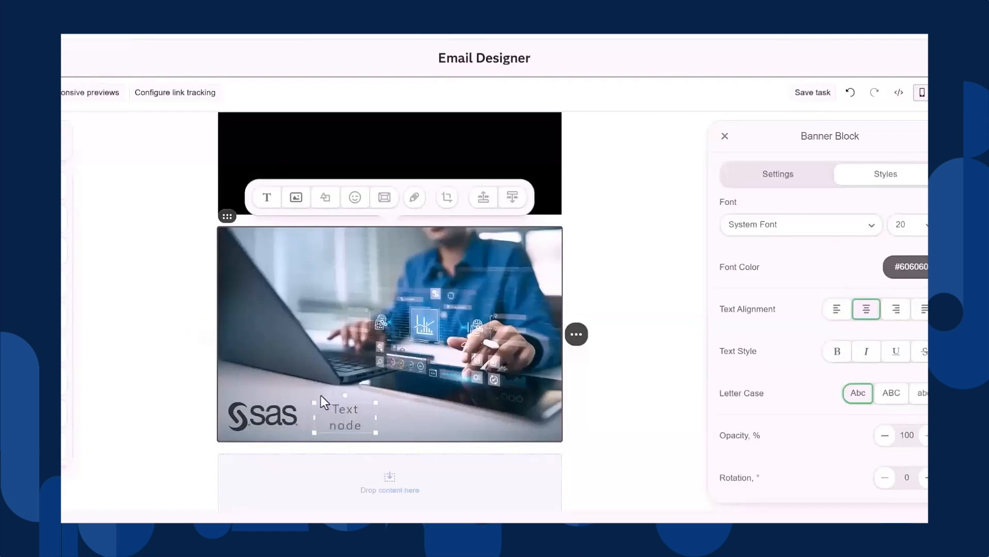
{"action": "double_click", "coordinate": [350, 424]}
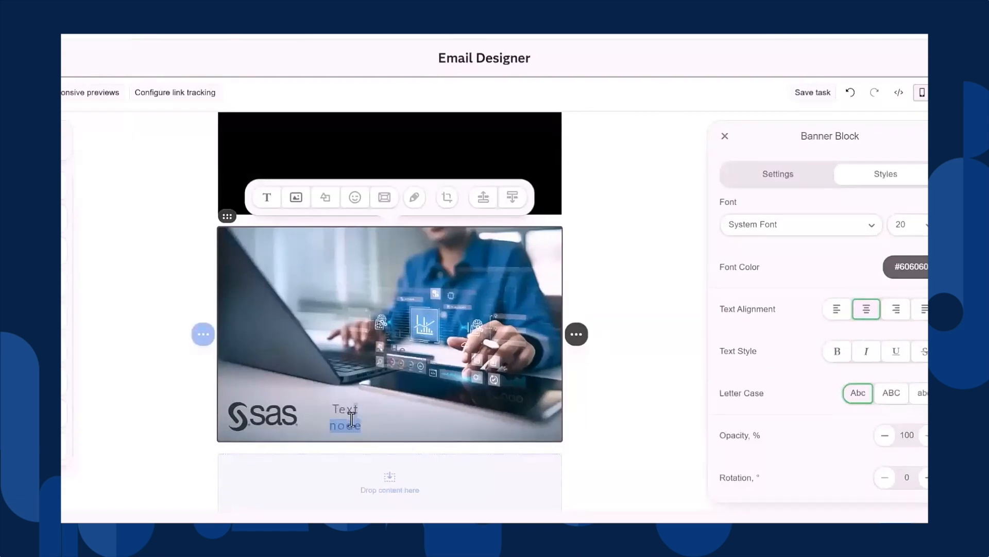
{"action": "left_click_drag", "start_coordinate": [352, 420], "coordinate": [336, 412]}
{"action": "type", "text": "SAS"}
{"action": "left_click", "coordinate": [337, 259]}
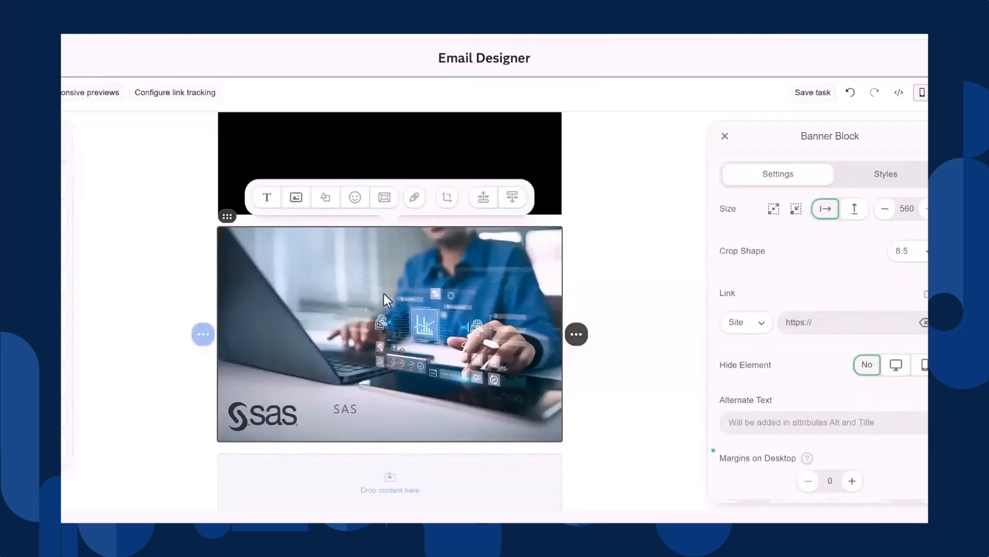
- Add the gallery's panda image as an additional image on the banner and move it to the banner's left edge above the logo
{"action": "left_click", "coordinate": [385, 309]}
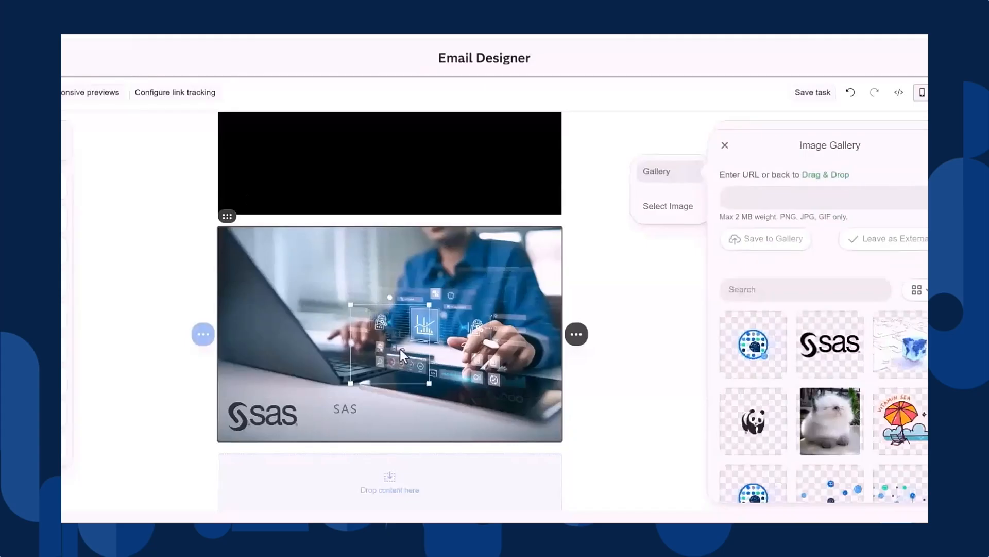
{"action": "left_click_drag", "start_coordinate": [400, 348], "coordinate": [305, 316]}
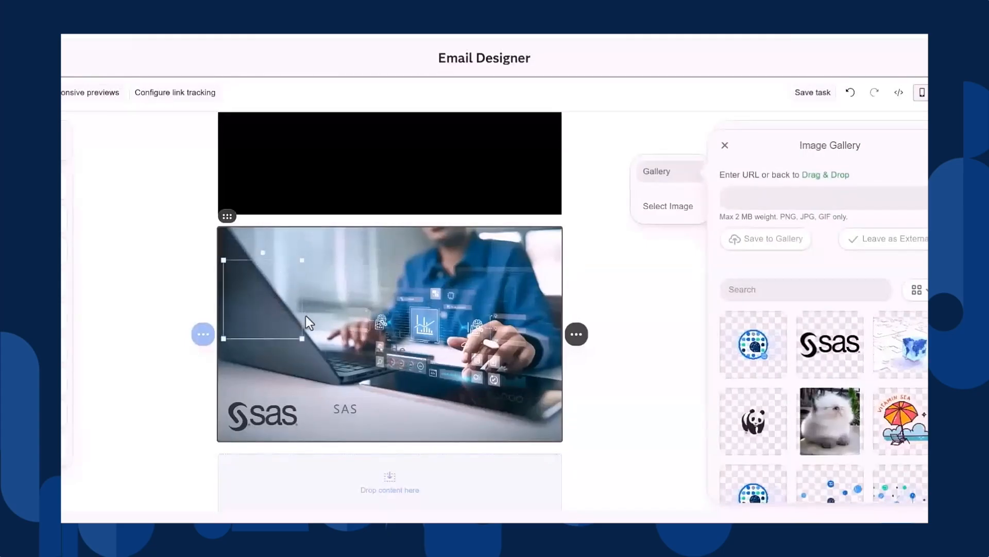
{"action": "left_click", "coordinate": [743, 416]}
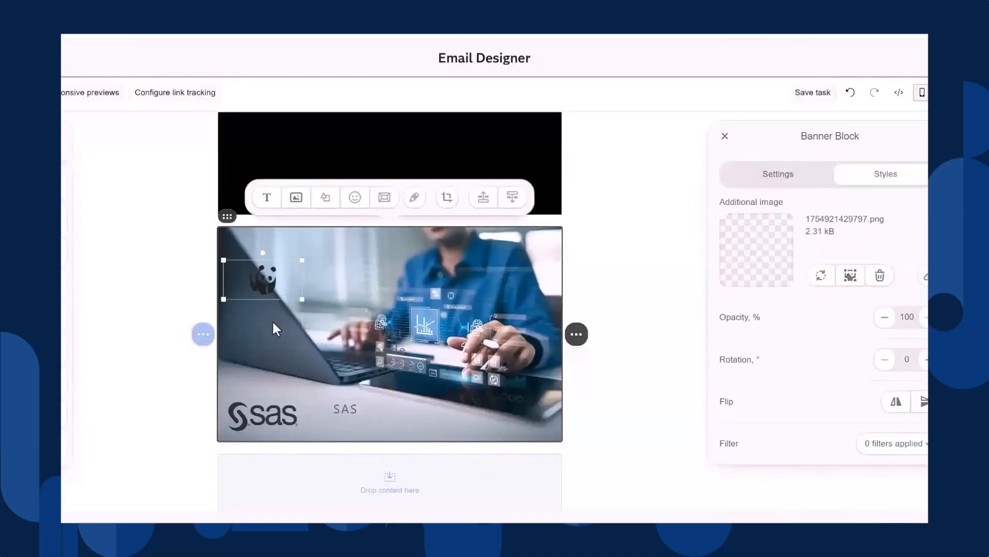
{"action": "left_click_drag", "start_coordinate": [267, 292], "coordinate": [243, 314]}
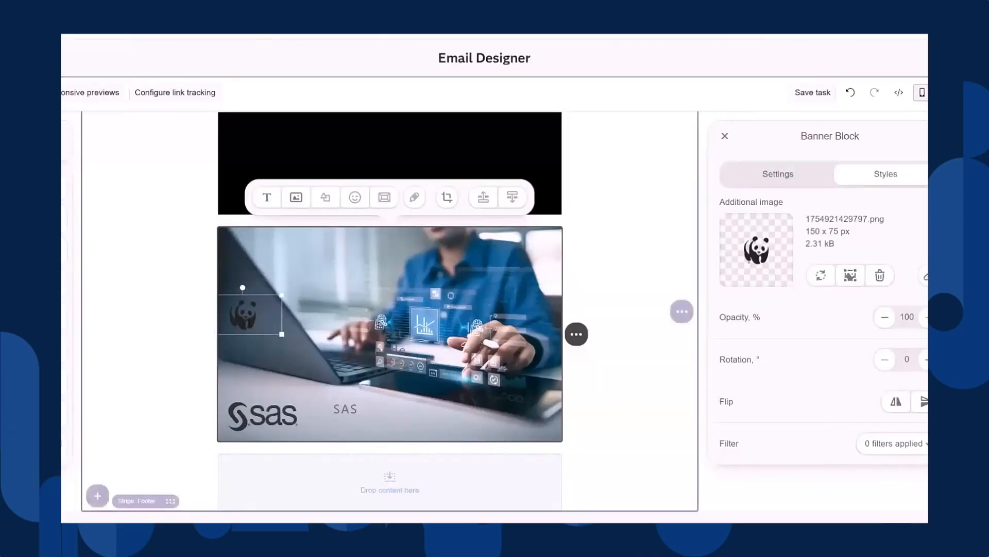
{"action": "left_click_drag", "start_coordinate": [68, 447], "coordinate": [311, 468]}
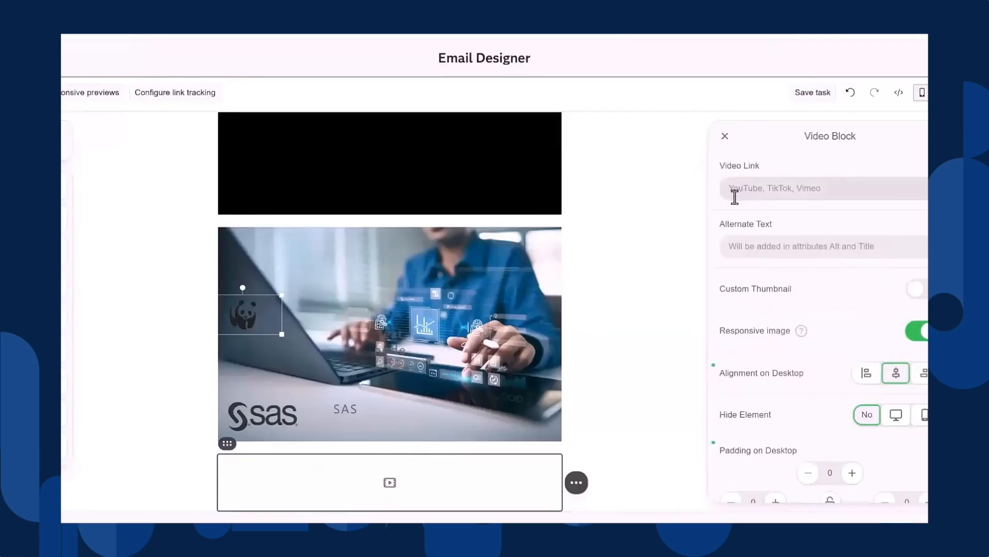
{"action": "left_click", "coordinate": [813, 193]}
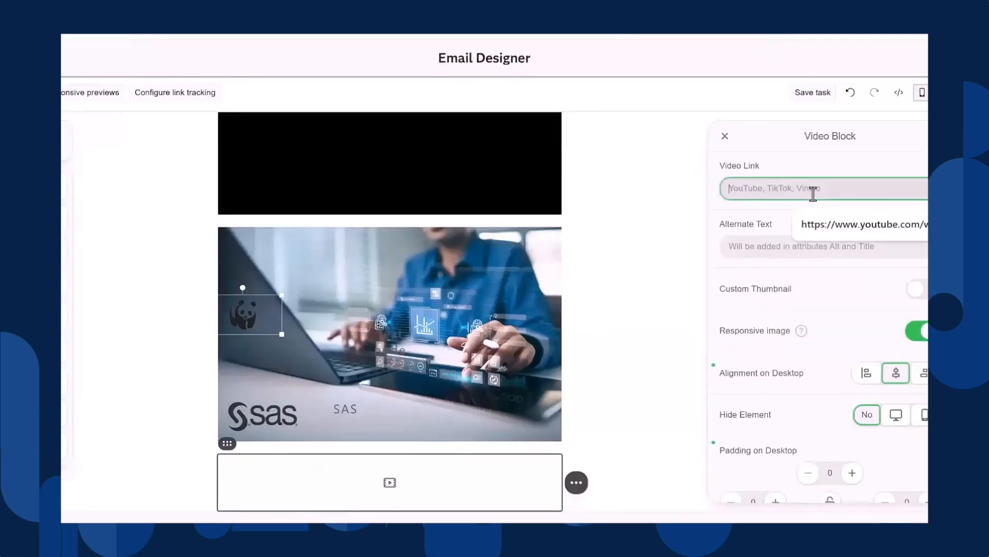
{"action": "left_click", "coordinate": [841, 226]}
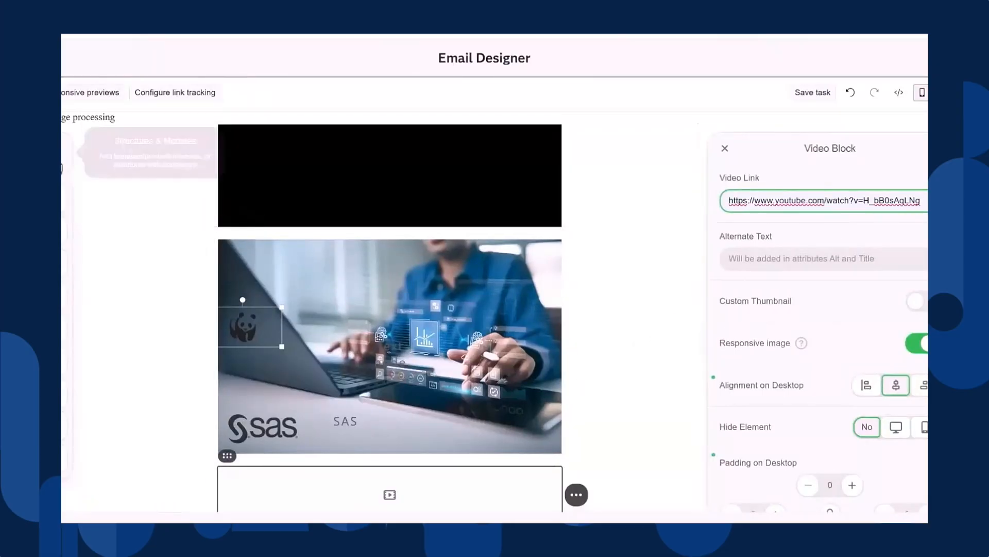
- Insert a new single-container structure below the video block
{"action": "left_click", "coordinate": [60, 157]}
{"action": "left_click_drag", "start_coordinate": [128, 194], "coordinate": [219, 507]}
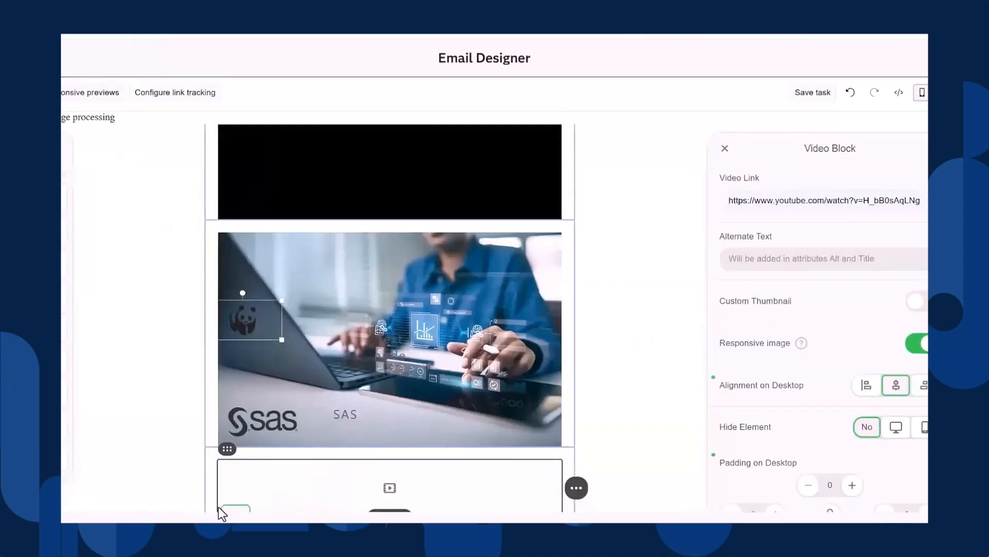
{"action": "left_click", "coordinate": [277, 404]}
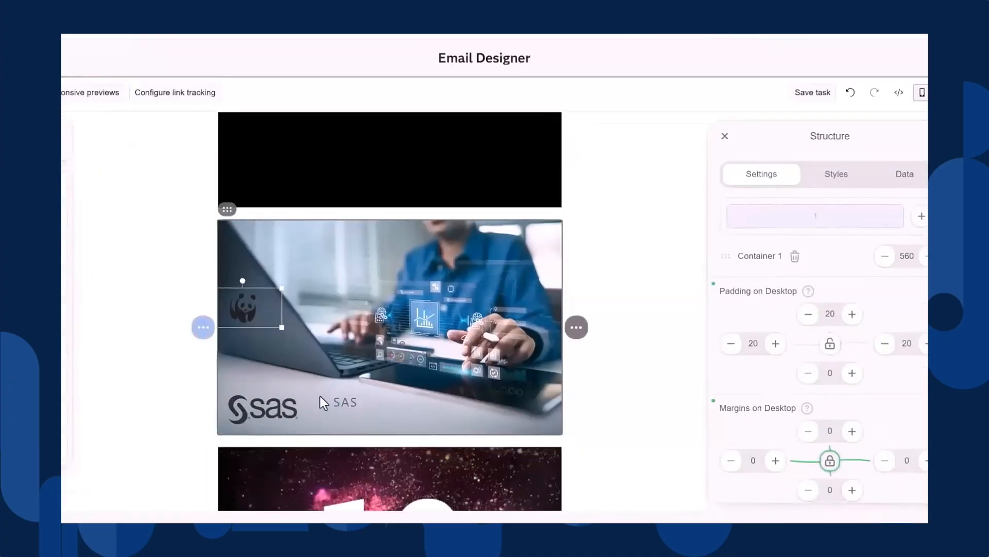
{"action": "scroll", "coordinate": [314, 382], "scroll_direction": "down", "scroll_amount": 4}
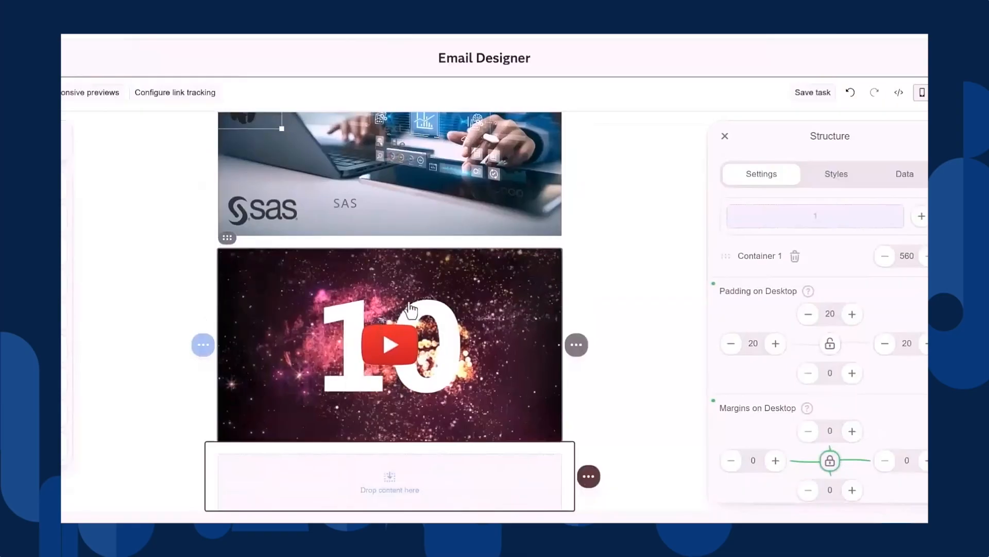
{"action": "left_click", "coordinate": [477, 305]}
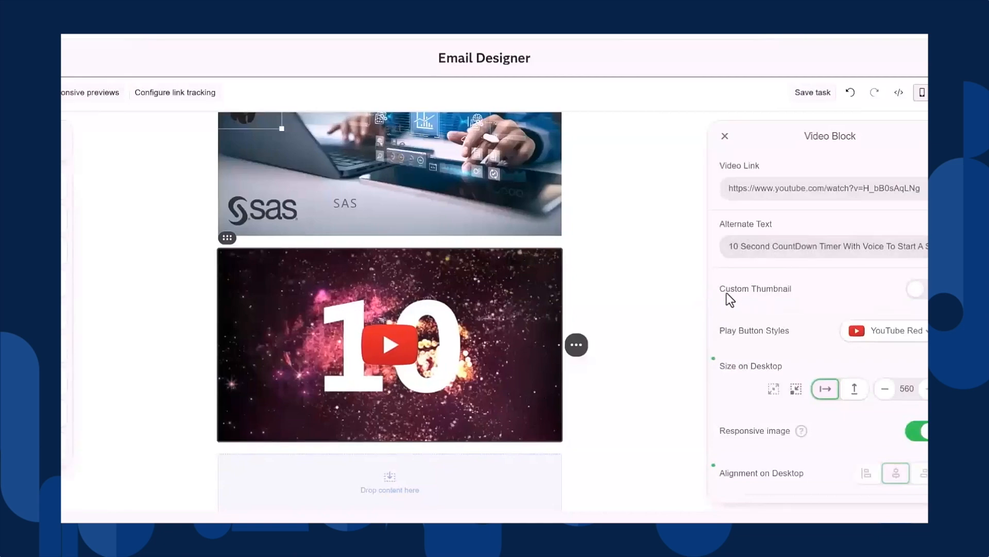
{"action": "left_click", "coordinate": [921, 291]}
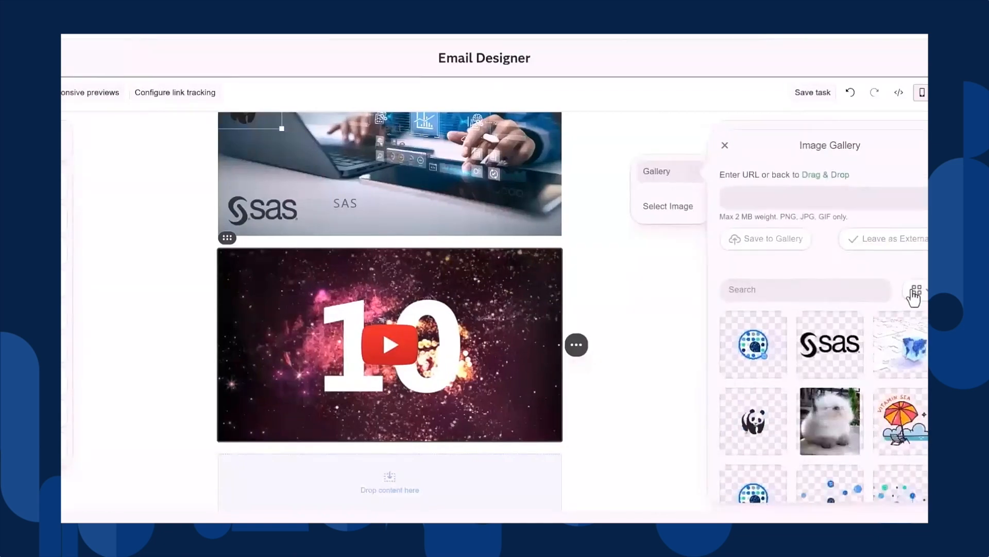
{"action": "scroll", "coordinate": [828, 412], "scroll_direction": "down", "scroll_amount": 5}
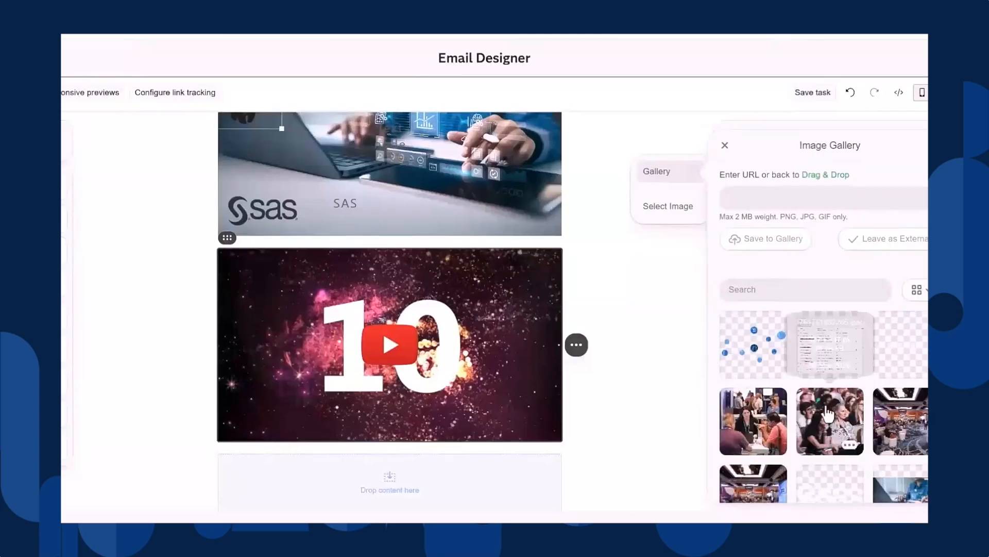
{"action": "left_click", "coordinate": [797, 198]}
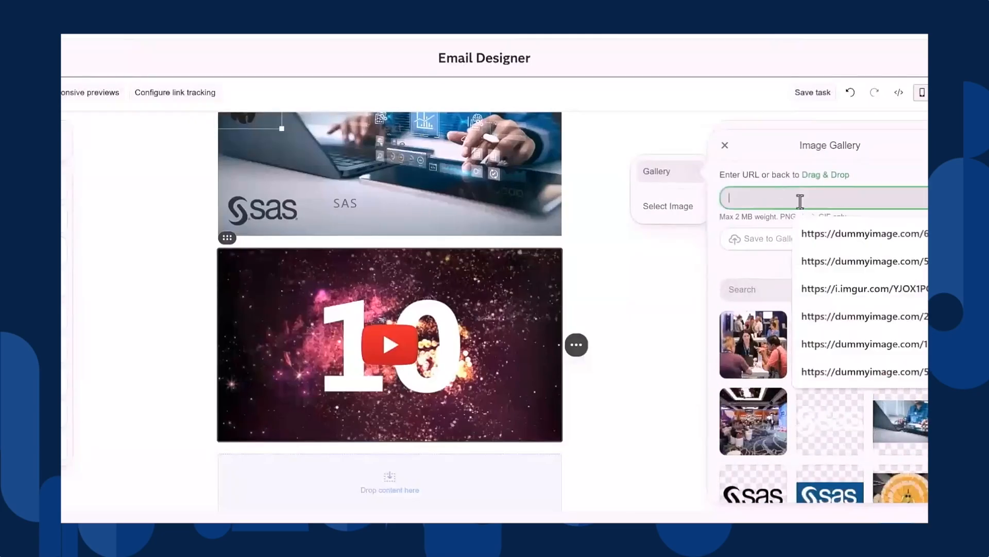
{"action": "left_click", "coordinate": [824, 235]}
{"action": "left_click_drag", "start_coordinate": [827, 198], "coordinate": [839, 200]}
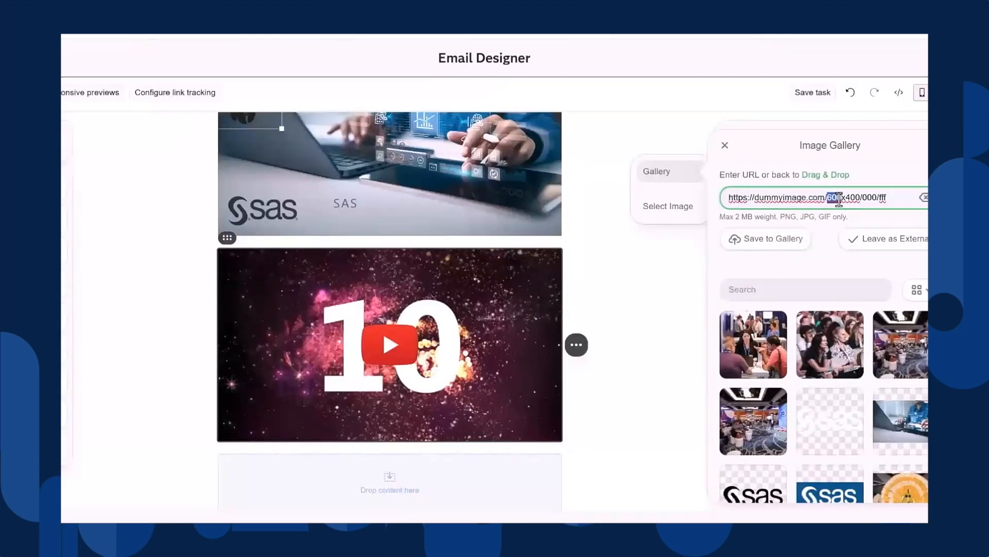
{"action": "type", "text": "560"}
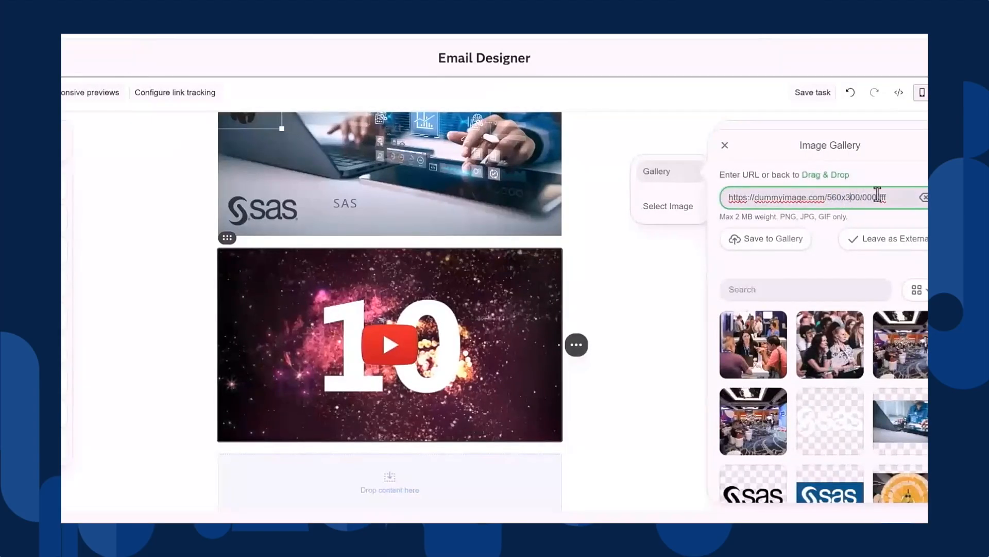
{"action": "left_click", "coordinate": [885, 248]}
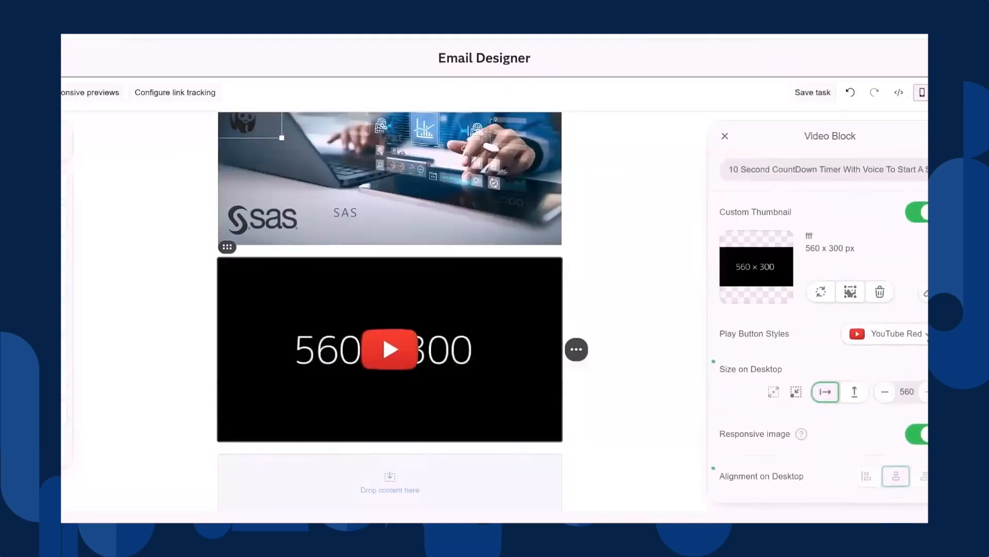
{"action": "left_click", "coordinate": [869, 327]}
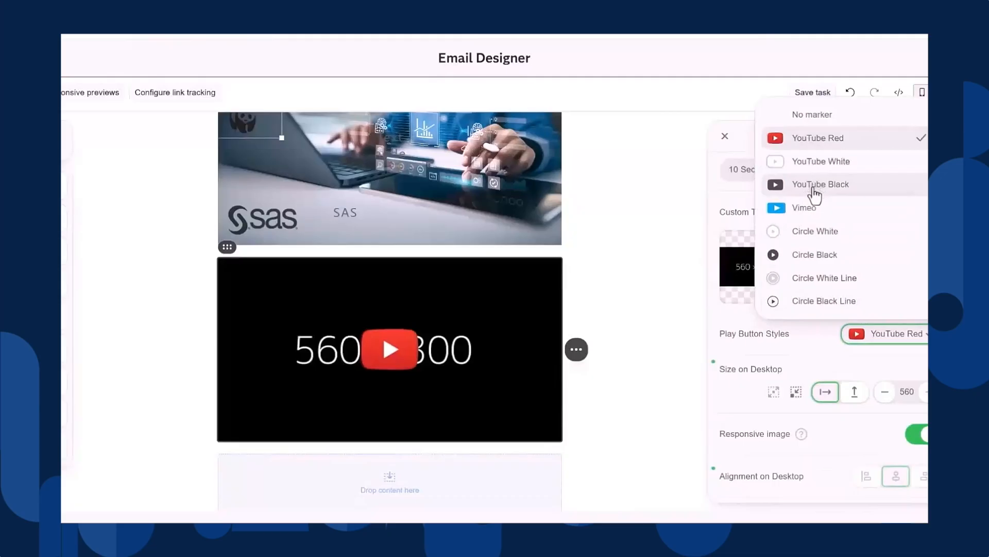
{"action": "left_click", "coordinate": [807, 162]}
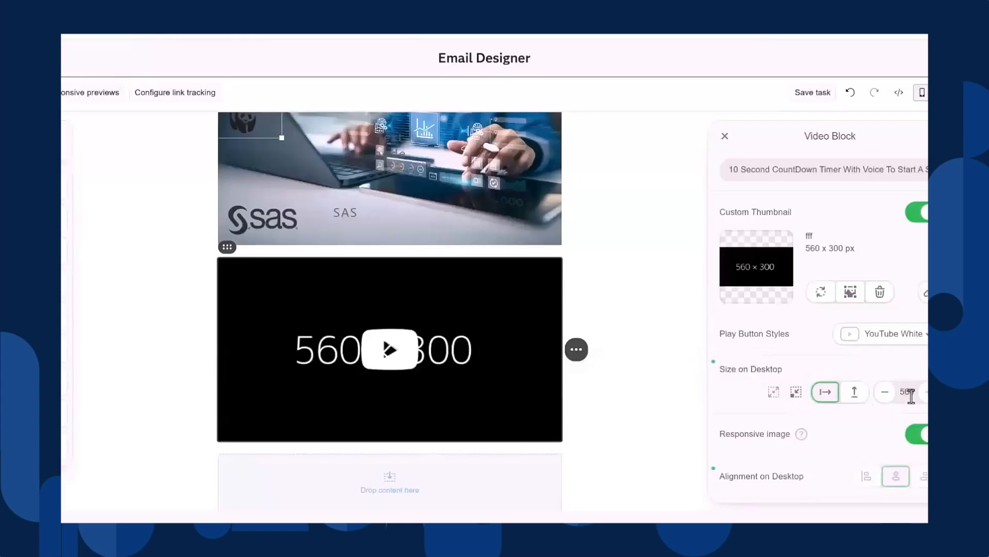
- Try reducing the video block's desktop width to 550 and return it to 560
{"action": "scroll", "coordinate": [804, 392], "scroll_direction": "down", "scroll_amount": 3}
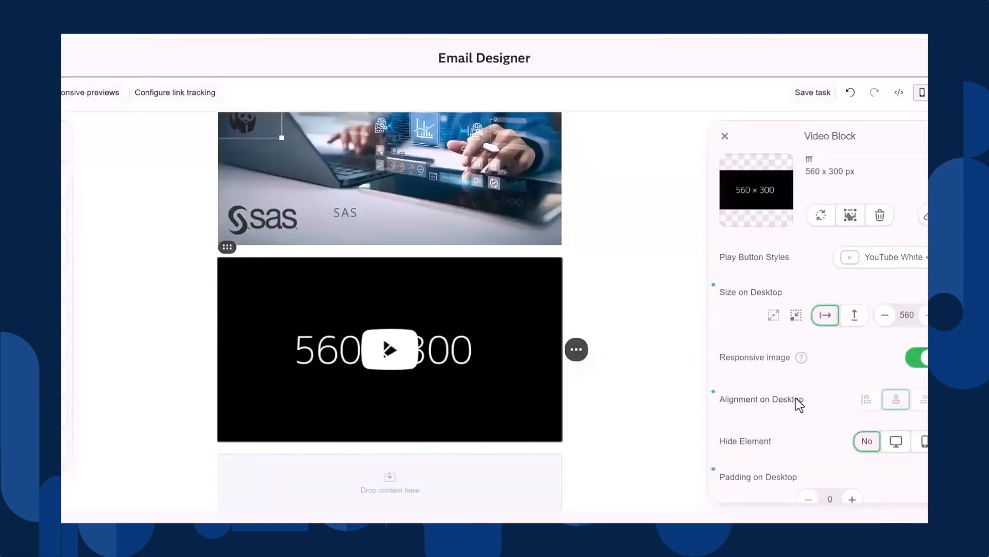
{"action": "left_click", "coordinate": [885, 317]}
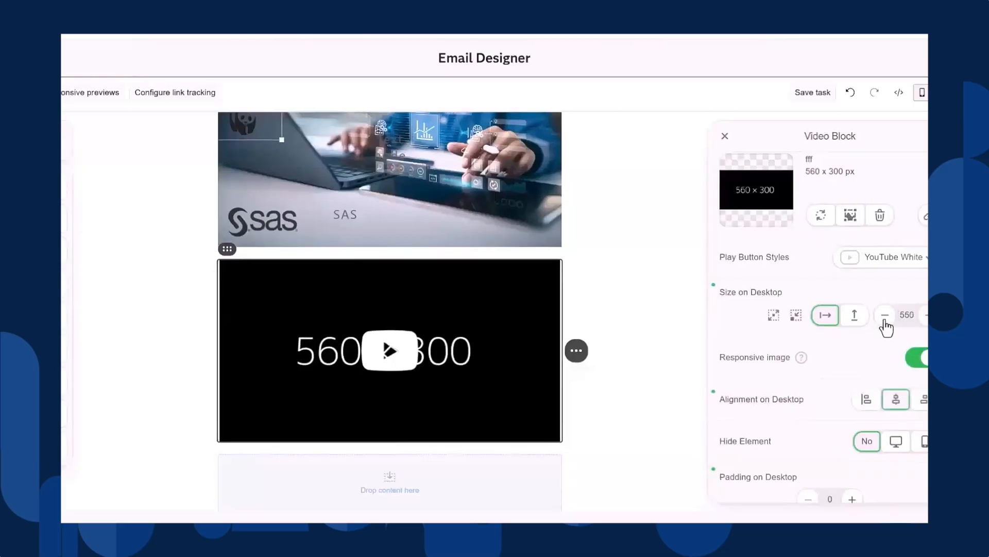
{"action": "left_click", "coordinate": [922, 316]}
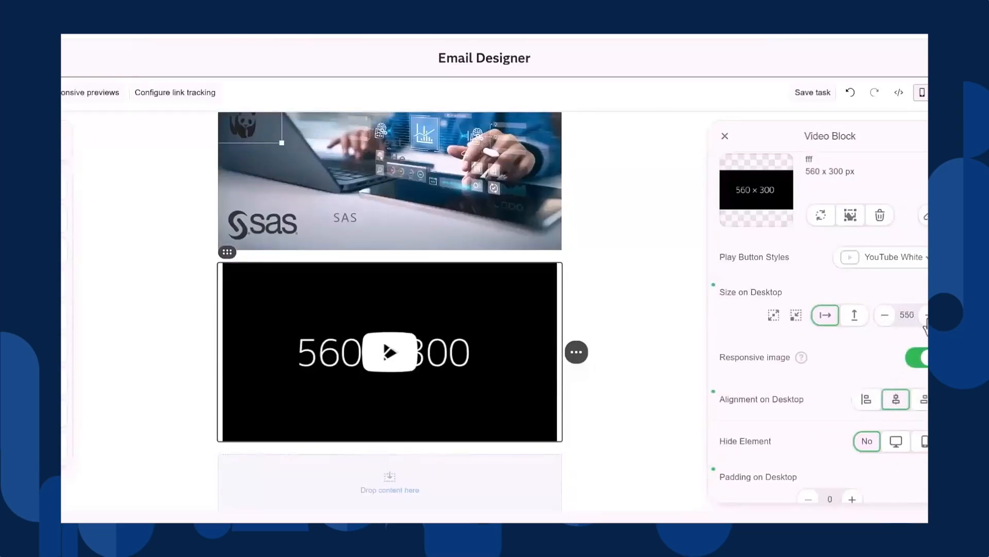
{"action": "scroll", "coordinate": [798, 379], "scroll_direction": "down", "scroll_amount": 5}
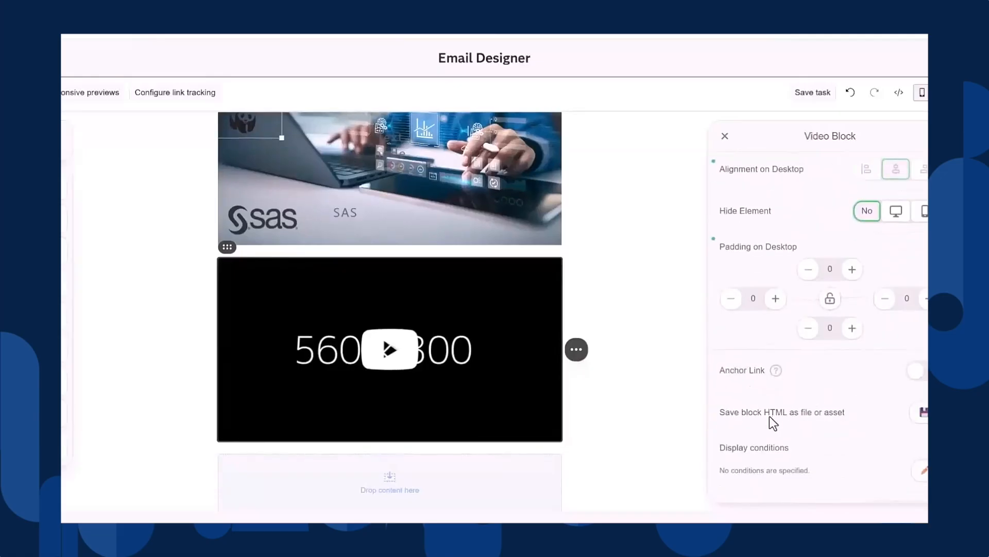
{"action": "scroll", "coordinate": [786, 436], "scroll_direction": "down", "scroll_amount": 1}
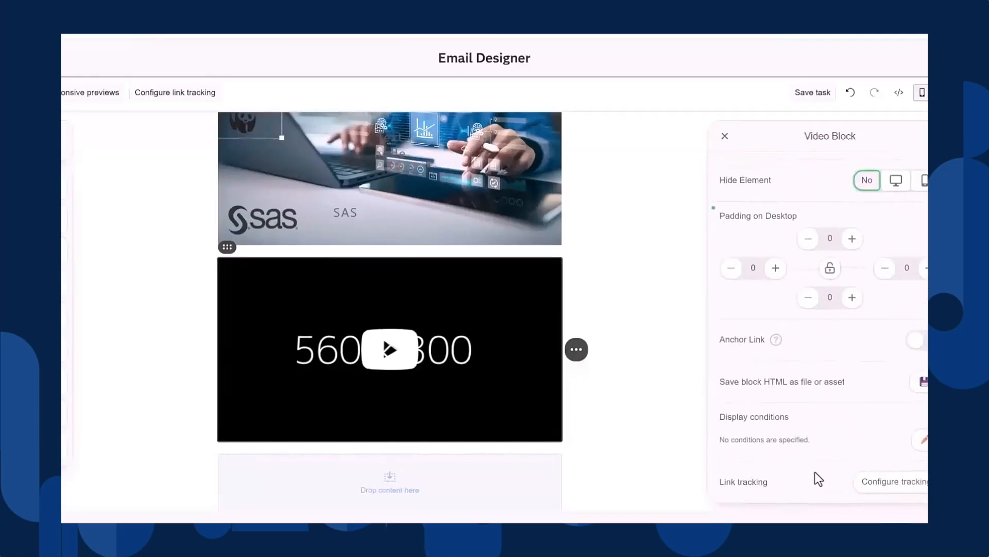
{"action": "scroll", "coordinate": [401, 336], "scroll_direction": "up", "scroll_amount": 5}
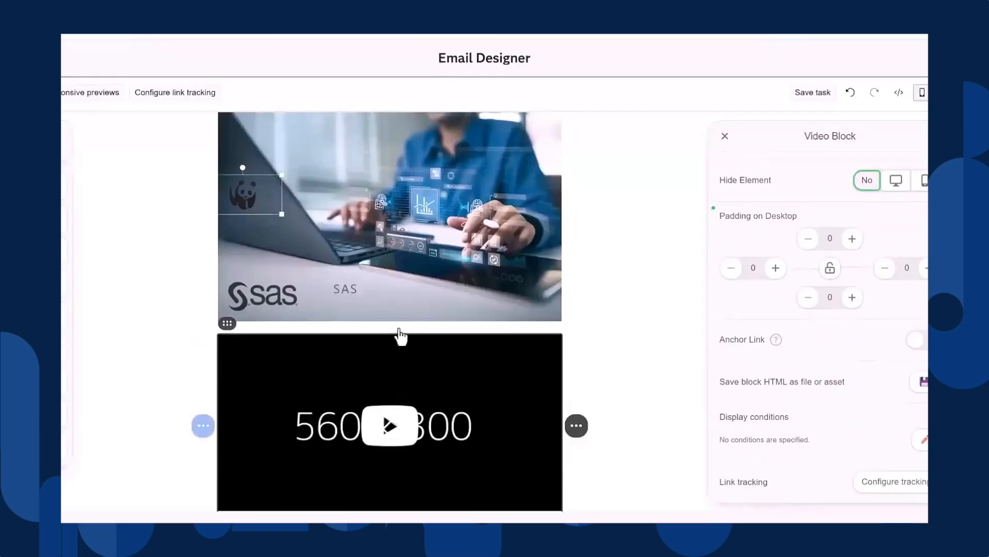
- Switch the email to the mobile view and examine how its blocks stack from the header to the 560 × 400 image
{"action": "scroll", "coordinate": [399, 328], "scroll_direction": "up", "scroll_amount": 1}
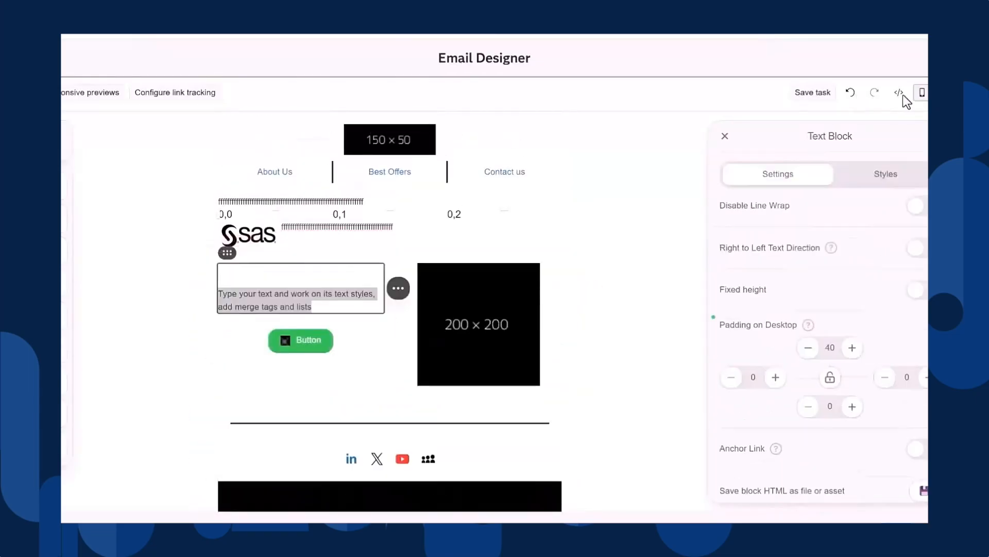
{"action": "left_click", "coordinate": [918, 96]}
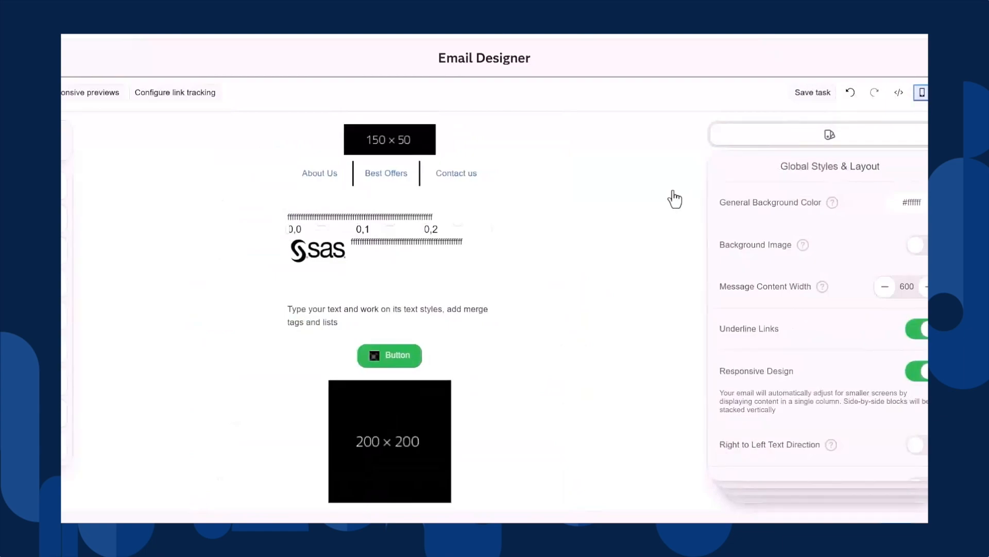
{"action": "scroll", "coordinate": [452, 258], "scroll_direction": "down", "scroll_amount": 3}
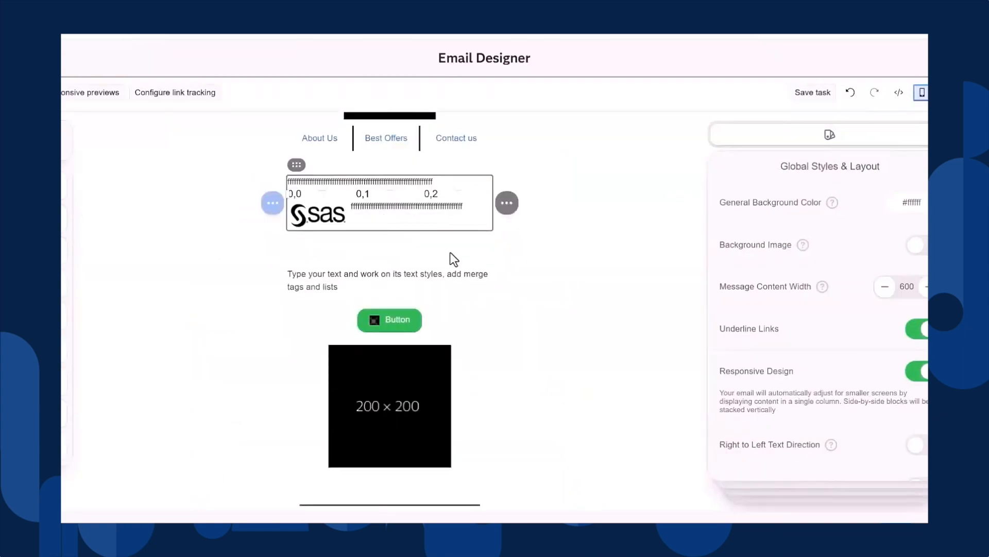
{"action": "scroll", "coordinate": [452, 258], "scroll_direction": "down", "scroll_amount": 2}
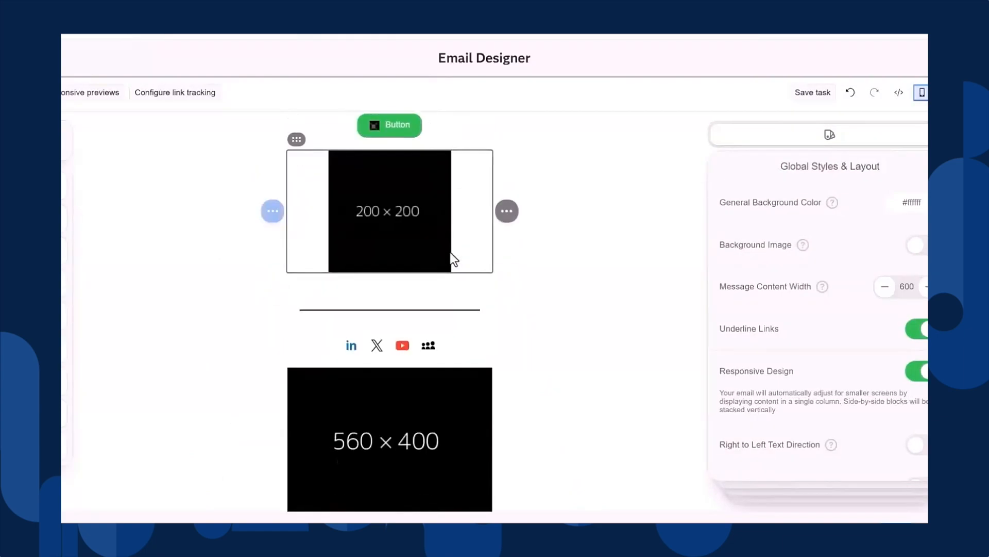
{"action": "scroll", "coordinate": [452, 259], "scroll_direction": "up", "scroll_amount": 3}
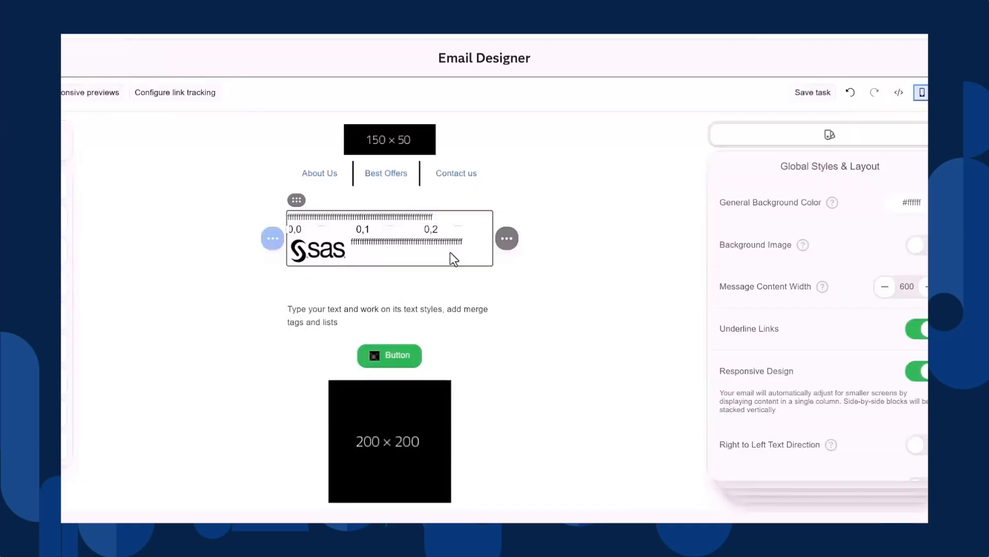
{"action": "scroll", "coordinate": [454, 259], "scroll_direction": "down", "scroll_amount": 3}
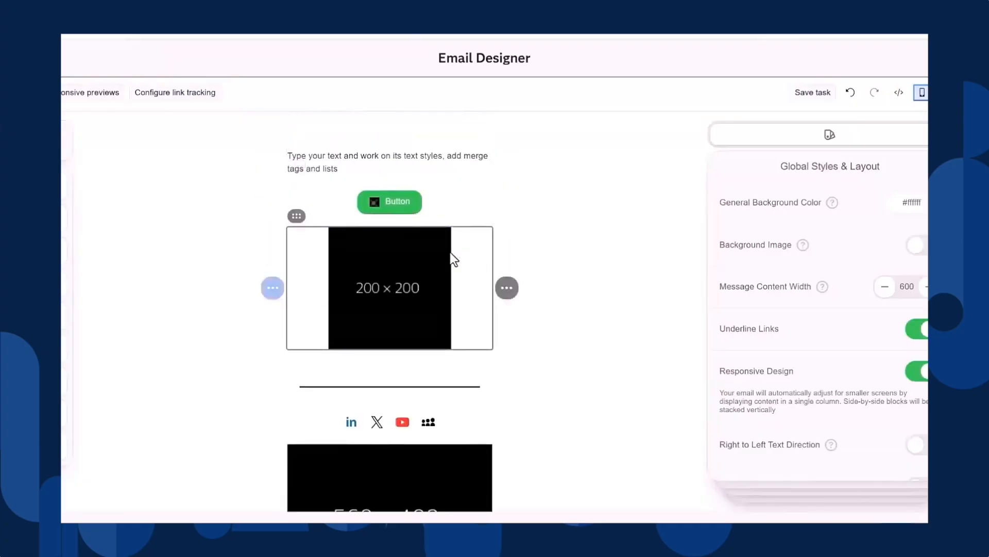
{"action": "scroll", "coordinate": [453, 258], "scroll_direction": "down", "scroll_amount": 2}
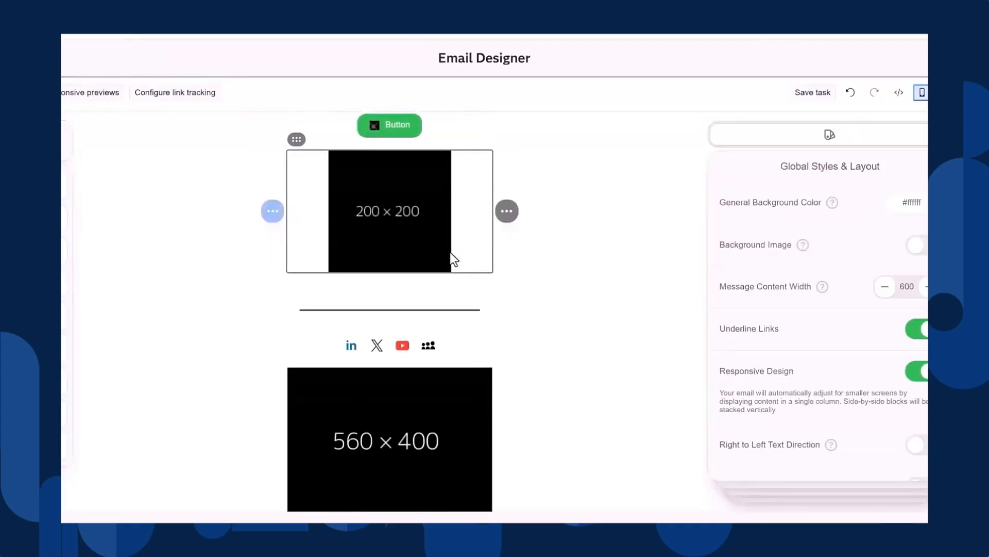
{"action": "scroll", "coordinate": [453, 260], "scroll_direction": "up", "scroll_amount": 4}
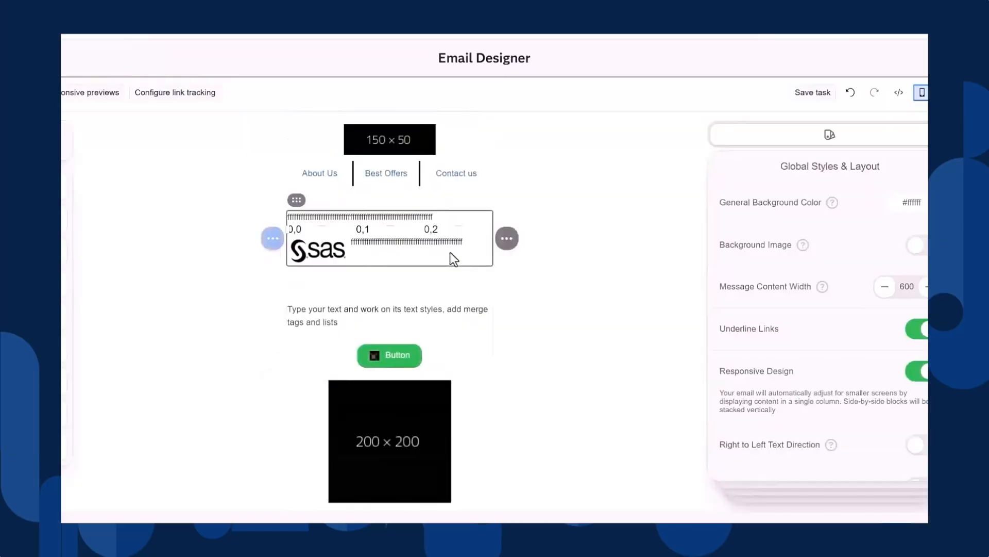
- Enable Containers Inversion on mobile for the structure holding the text, button and 200 × 200 image
{"action": "scroll", "coordinate": [450, 252], "scroll_direction": "down", "scroll_amount": 1}
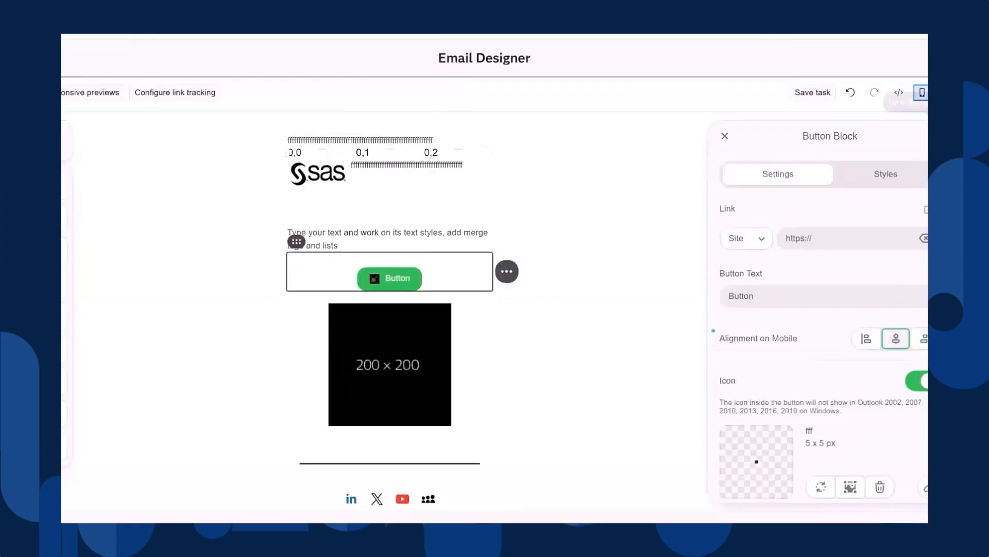
{"action": "left_click", "coordinate": [933, 136]}
{"action": "left_click", "coordinate": [934, 136]}
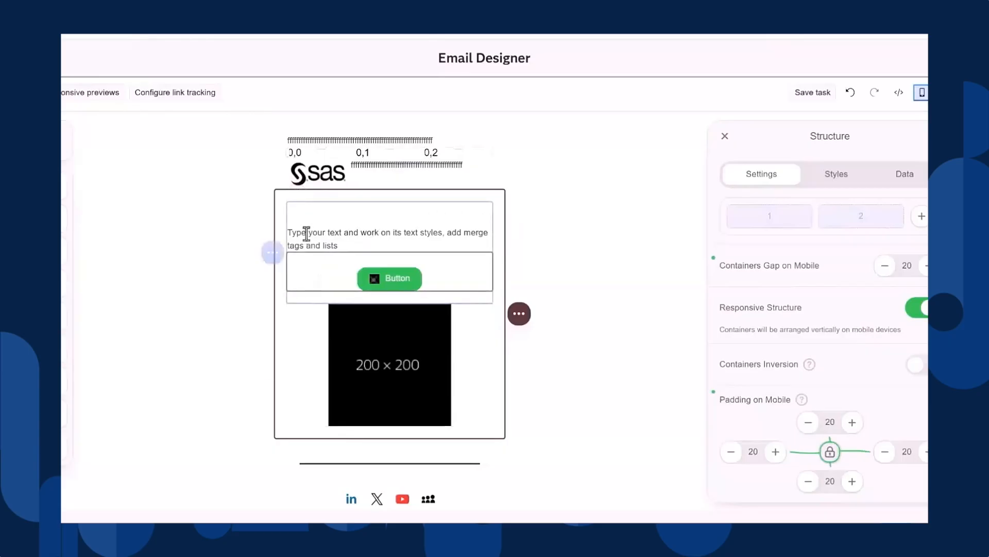
{"action": "left_click_drag", "start_coordinate": [307, 232], "coordinate": [329, 274]}
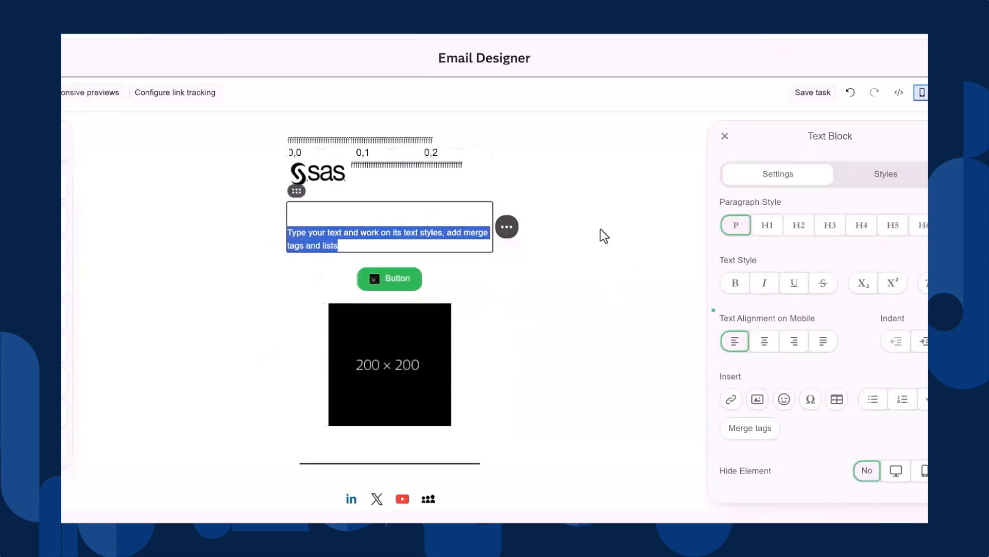
{"action": "left_click", "coordinate": [935, 136]}
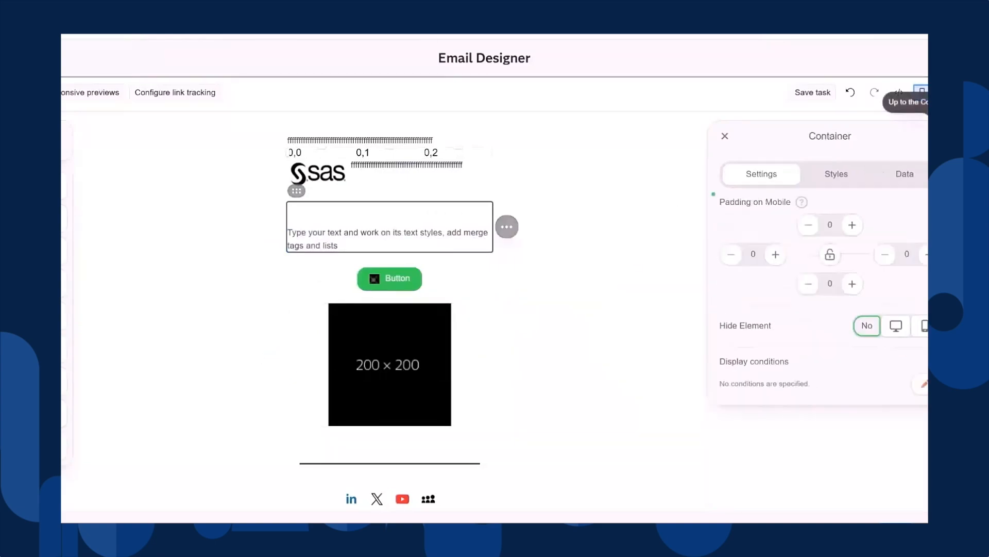
{"action": "left_click", "coordinate": [935, 137]}
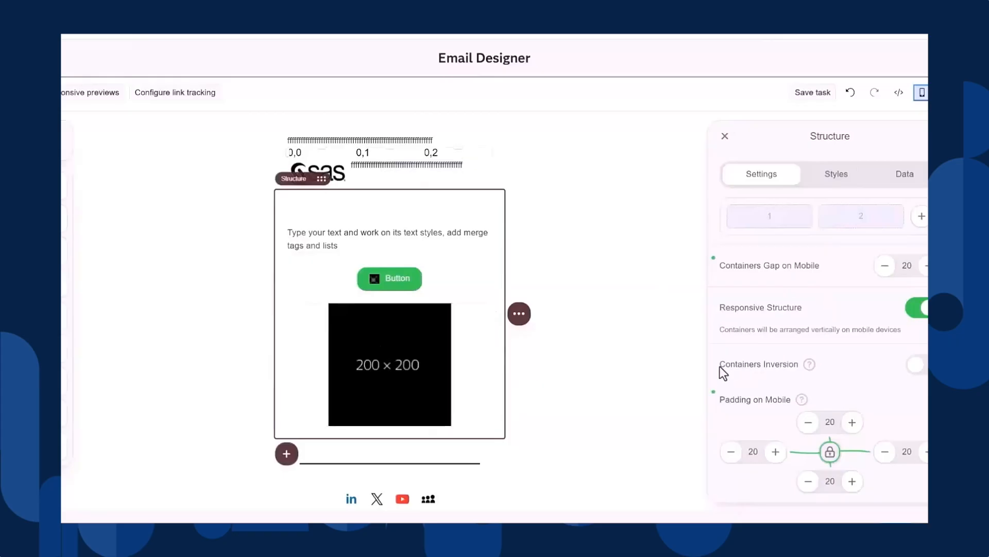
{"action": "left_click", "coordinate": [796, 367]}
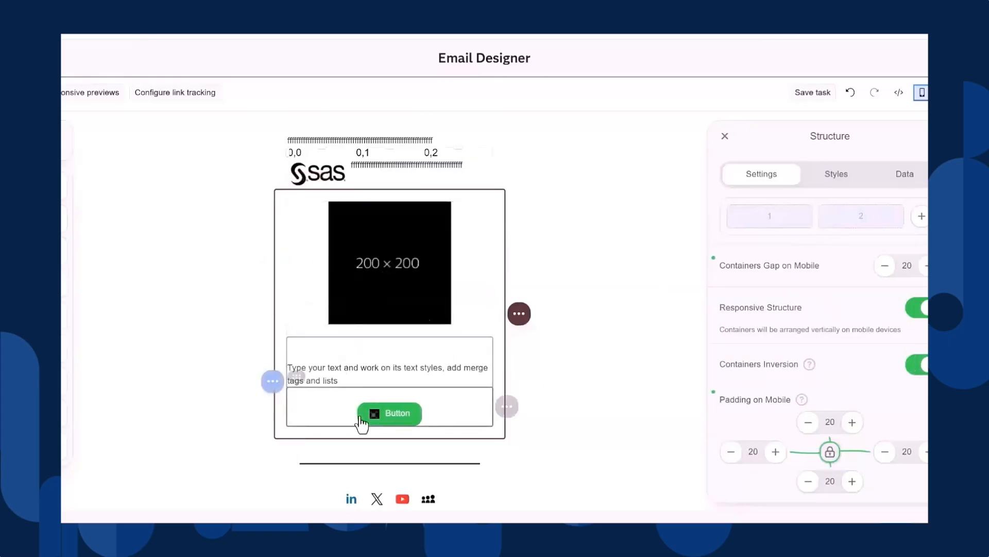
- Try making the 200 × 200 image responsive on mobile and switch the option back off
{"action": "left_click", "coordinate": [390, 277]}
{"action": "scroll", "coordinate": [818, 332], "scroll_direction": "down", "scroll_amount": 5}
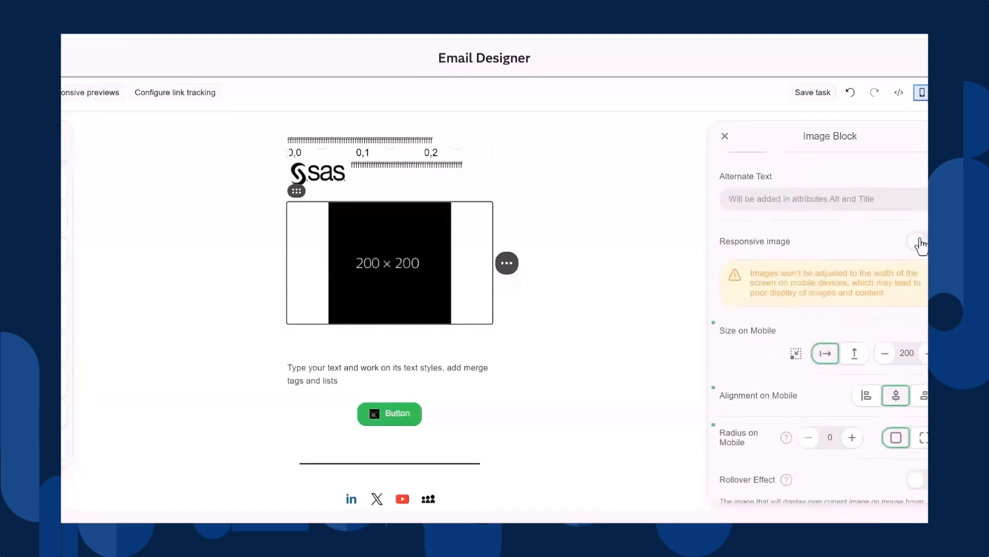
{"action": "left_click", "coordinate": [919, 243]}
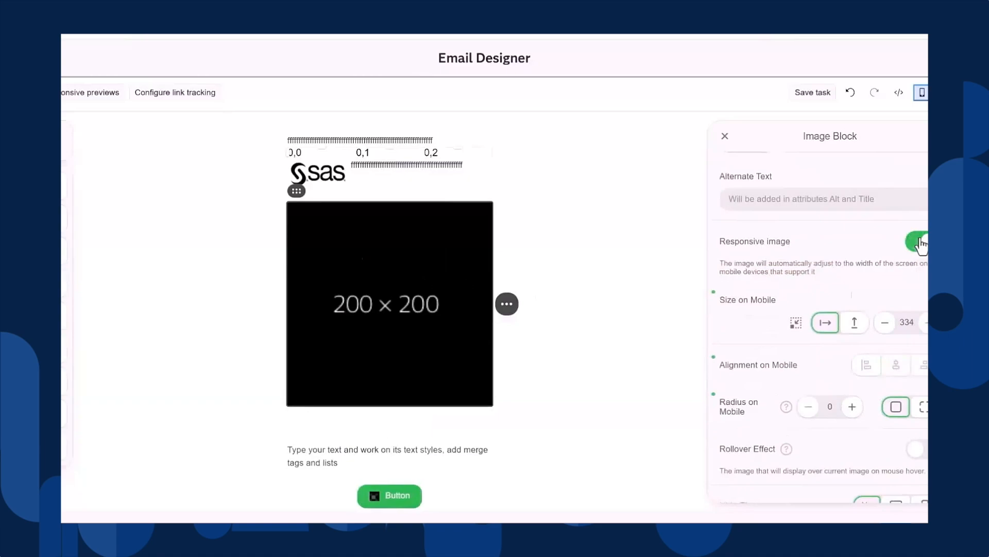
{"action": "left_click", "coordinate": [919, 242]}
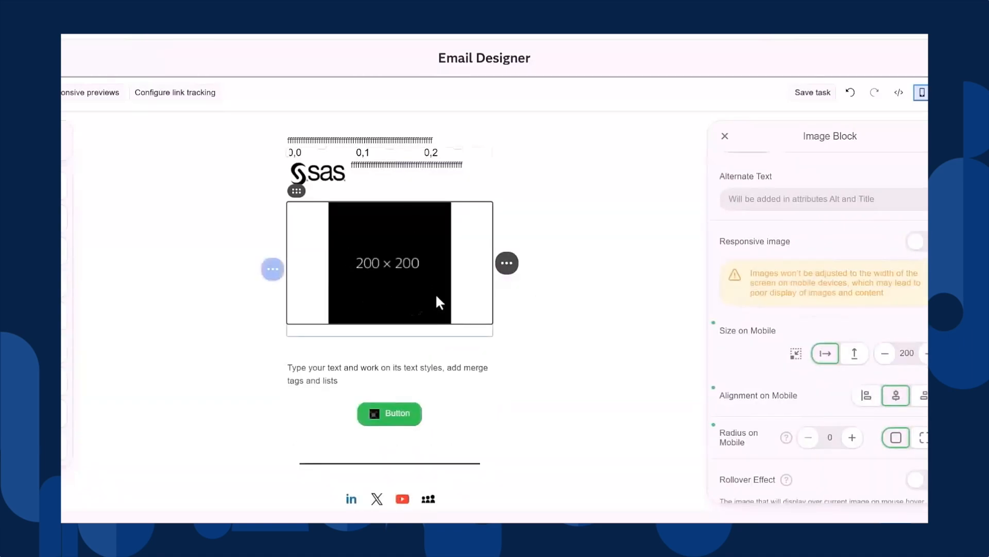
- Examine the 200 × 200 image block's mobile size, alignment, radius and margin settings
{"action": "scroll", "coordinate": [829, 366], "scroll_direction": "down", "scroll_amount": 5}
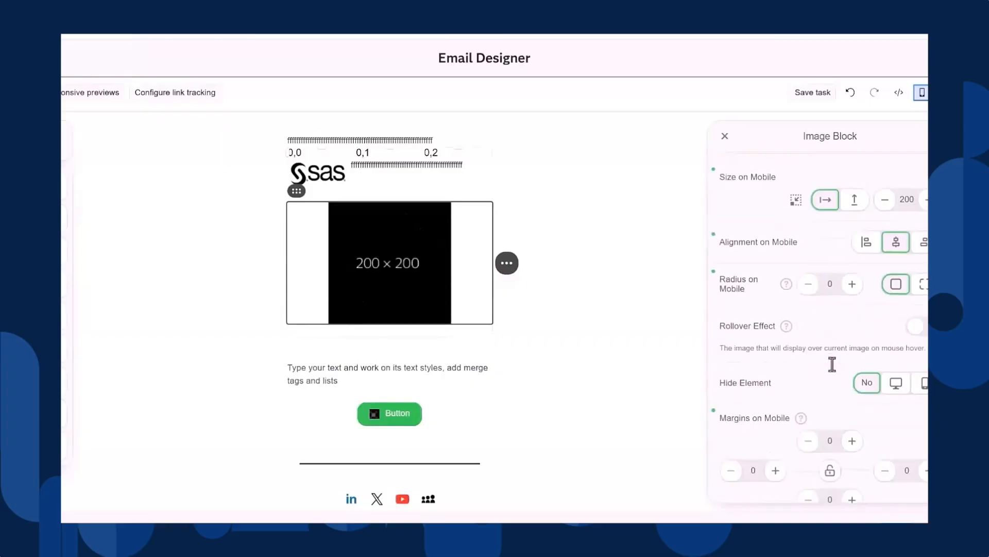
{"action": "scroll", "coordinate": [832, 364], "scroll_direction": "up", "scroll_amount": 3}
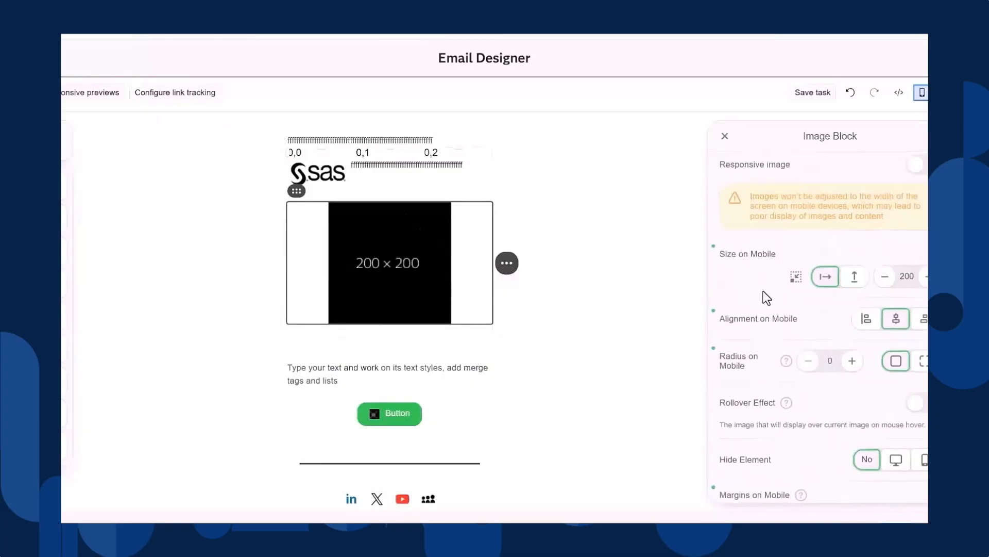
{"action": "left_click_drag", "start_coordinate": [741, 322], "coordinate": [780, 322]}
{"action": "left_click_drag", "start_coordinate": [728, 365], "coordinate": [739, 366]}
{"action": "scroll", "coordinate": [743, 401], "scroll_direction": "down", "scroll_amount": 5}
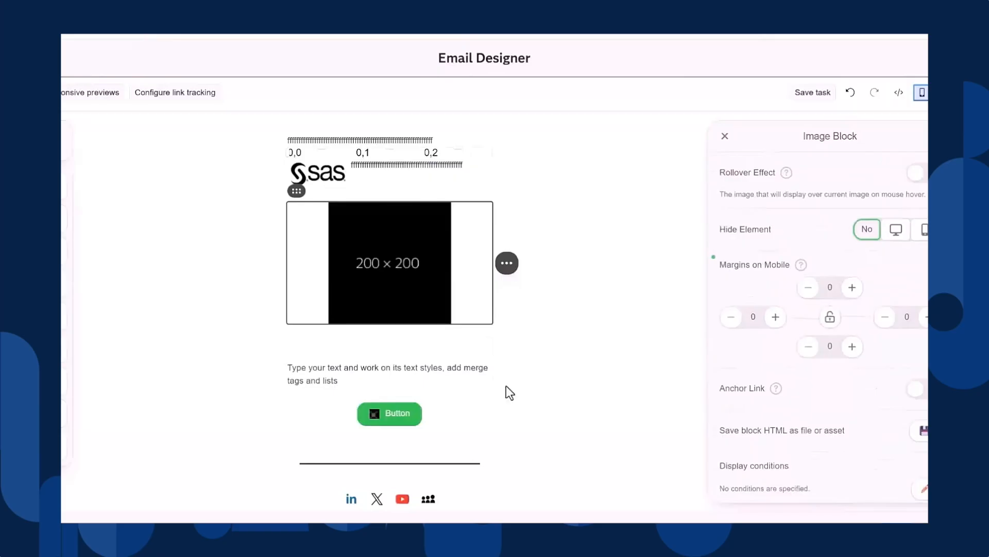
- Examine the text block's mobile alignment and padding settings and its mobile font size and line height styles
{"action": "triple_click", "coordinate": [391, 375]}
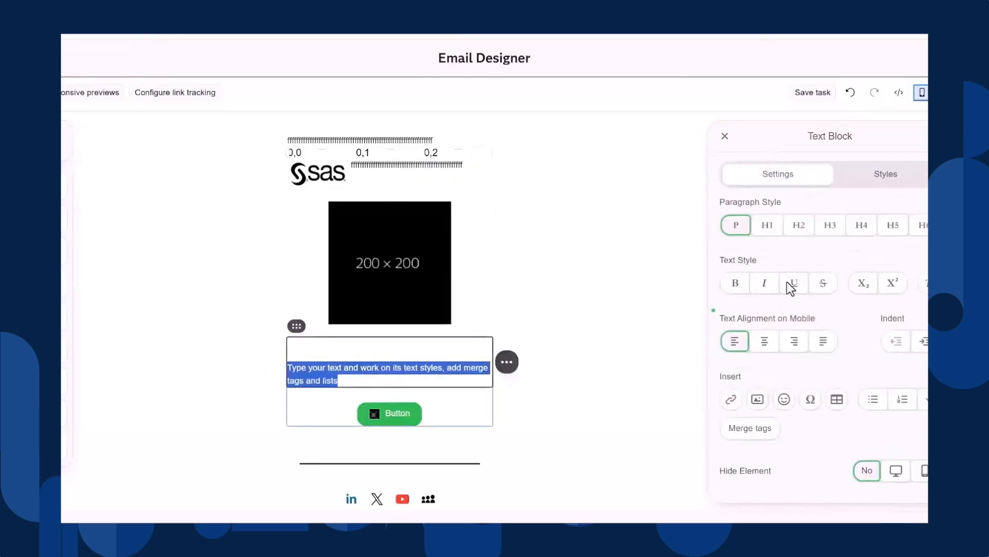
{"action": "scroll", "coordinate": [804, 341], "scroll_direction": "down", "scroll_amount": 2}
{"action": "scroll", "coordinate": [805, 345], "scroll_direction": "down", "scroll_amount": 2}
{"action": "scroll", "coordinate": [804, 345], "scroll_direction": "up", "scroll_amount": 1}
{"action": "scroll", "coordinate": [755, 396], "scroll_direction": "down", "scroll_amount": 2}
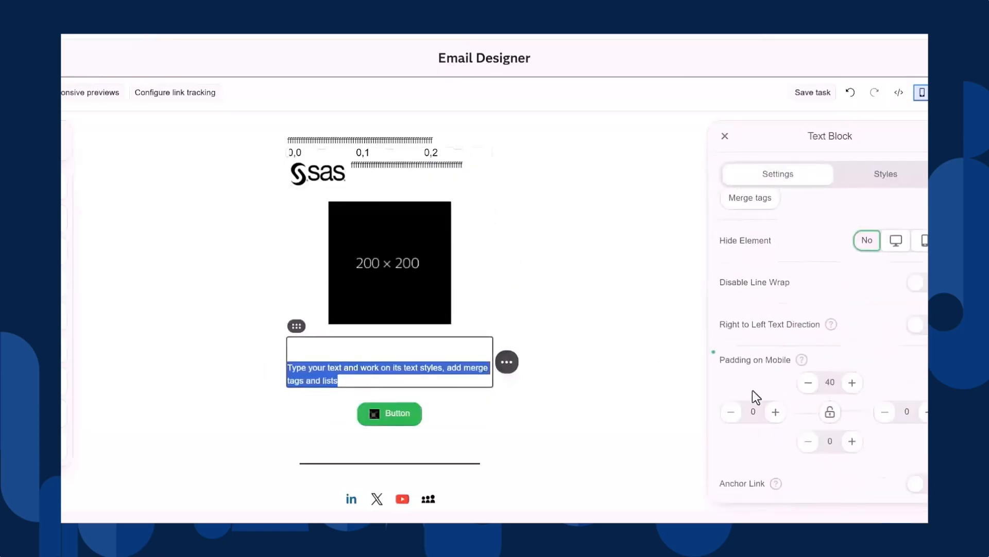
{"action": "left_click_drag", "start_coordinate": [739, 360], "coordinate": [782, 363]}
{"action": "left_click", "coordinate": [782, 363]}
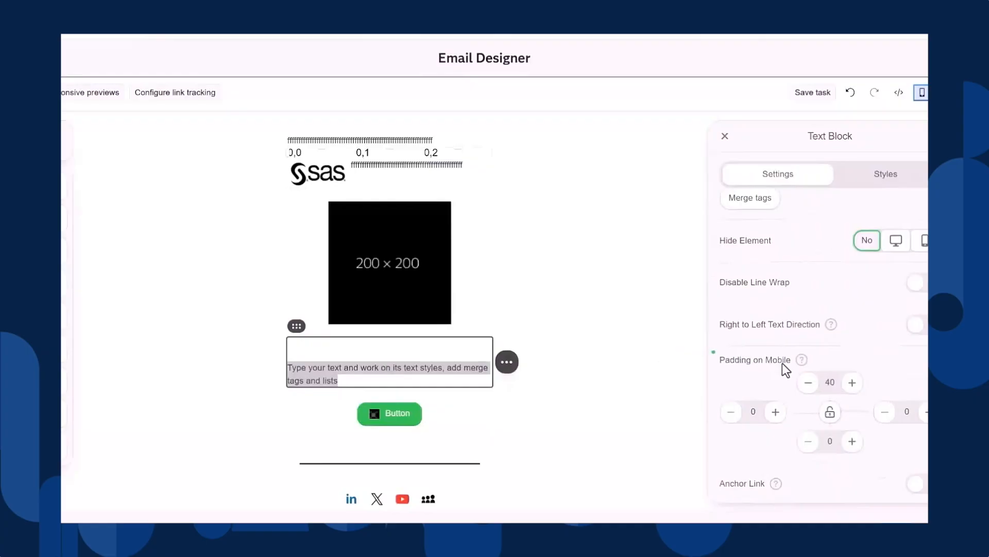
{"action": "scroll", "coordinate": [782, 363], "scroll_direction": "down", "scroll_amount": 3}
{"action": "scroll", "coordinate": [782, 363], "scroll_direction": "up", "scroll_amount": 6}
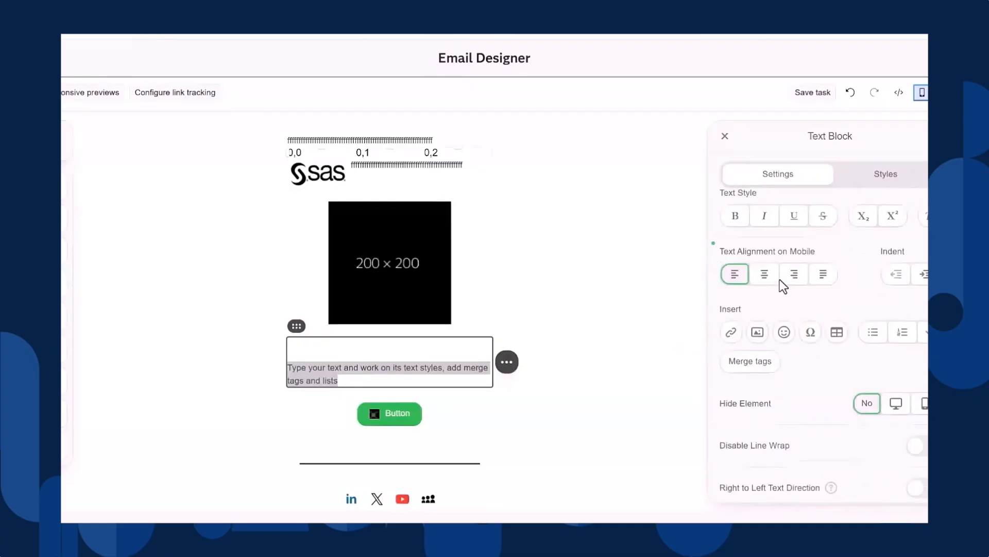
{"action": "left_click", "coordinate": [887, 175]}
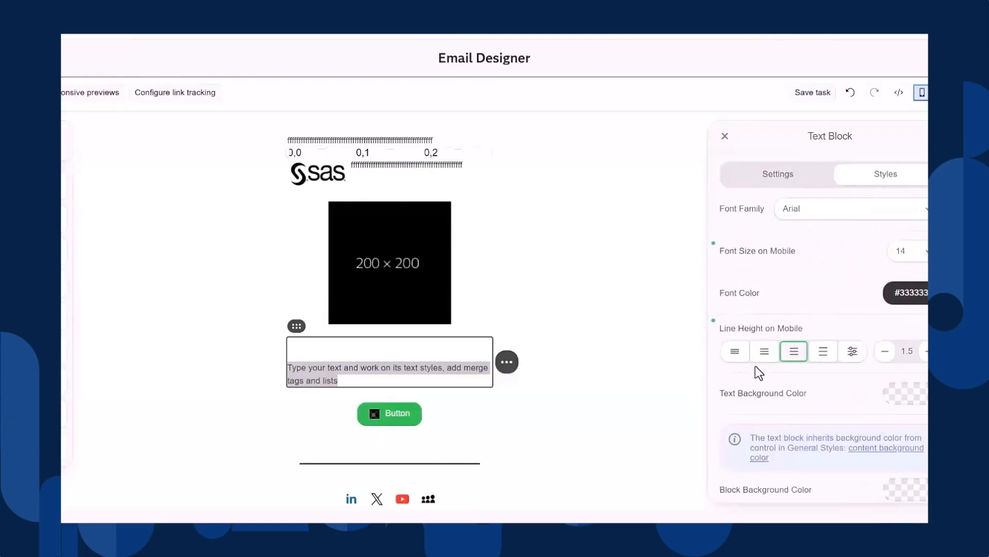
{"action": "scroll", "coordinate": [750, 416], "scroll_direction": "down", "scroll_amount": 1}
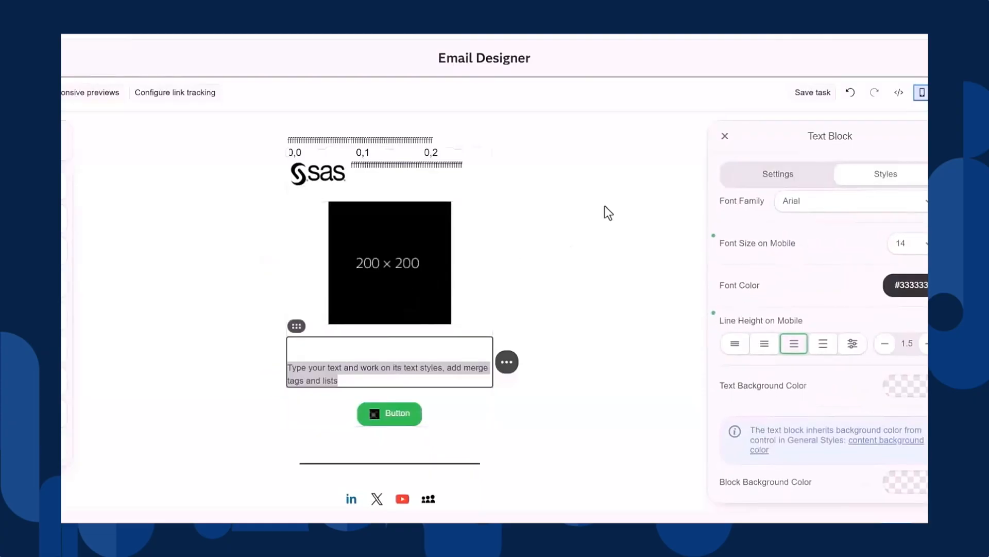
- Compare the email's desktop and mobile layouts, checking the blocks down to the banner and video
{"action": "left_click", "coordinate": [926, 93]}
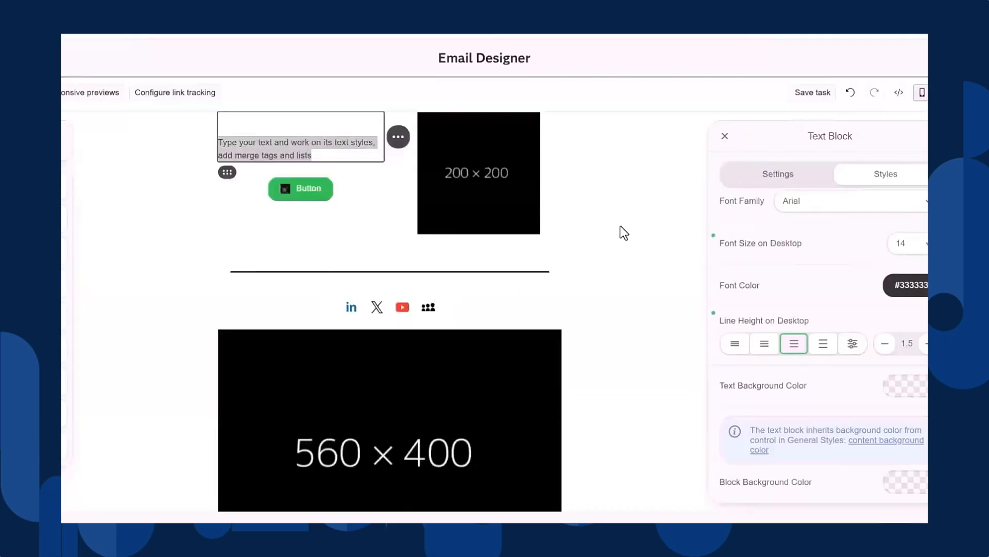
{"action": "scroll", "coordinate": [423, 237], "scroll_direction": "up", "scroll_amount": 2}
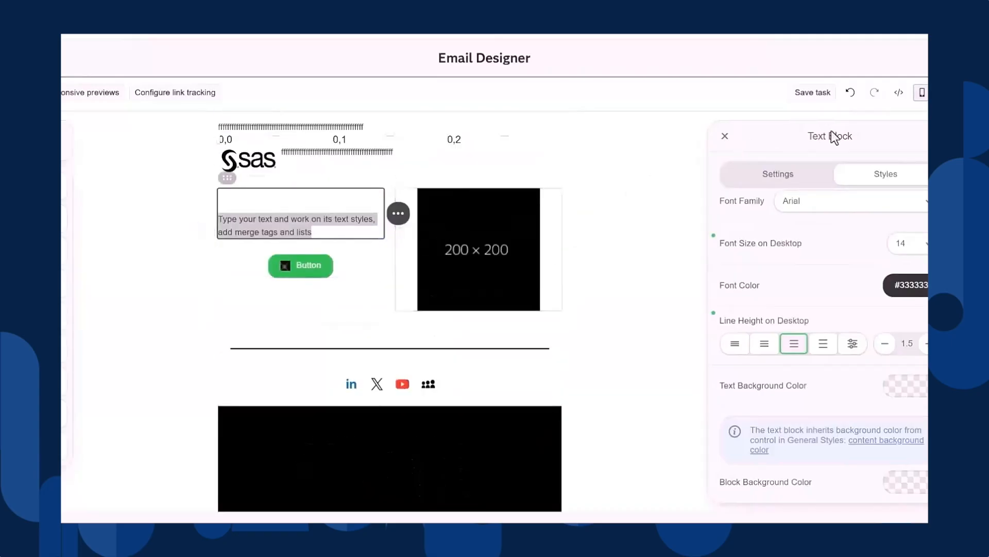
{"action": "left_click", "coordinate": [922, 93]}
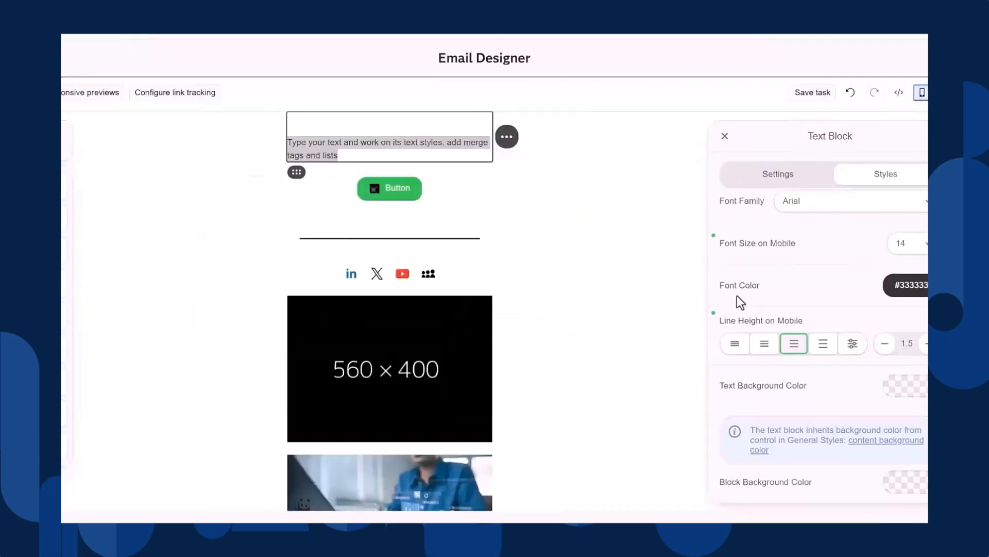
{"action": "scroll", "coordinate": [446, 307], "scroll_direction": "up", "scroll_amount": 4}
{"action": "scroll", "coordinate": [443, 304], "scroll_direction": "down", "scroll_amount": 5}
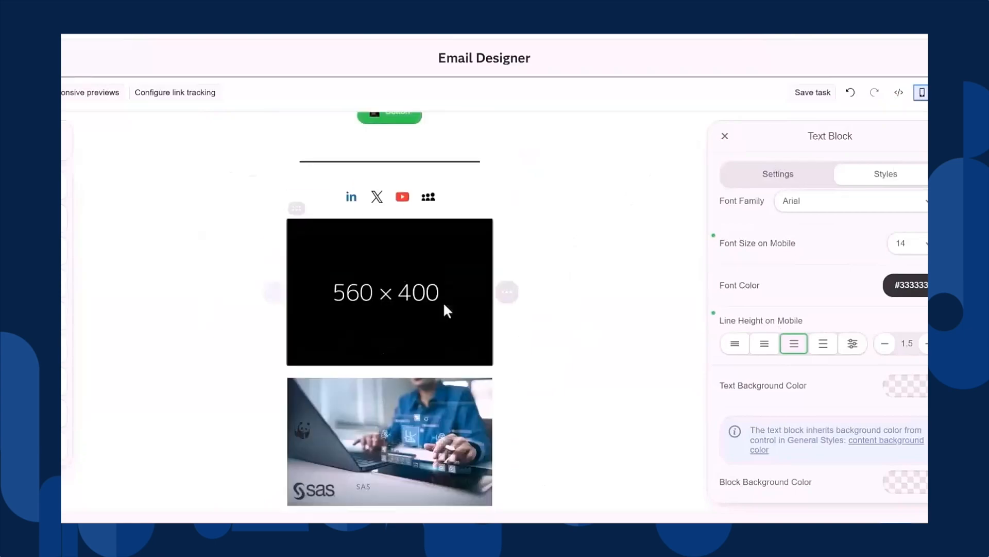
{"action": "scroll", "coordinate": [418, 349], "scroll_direction": "down", "scroll_amount": 3}
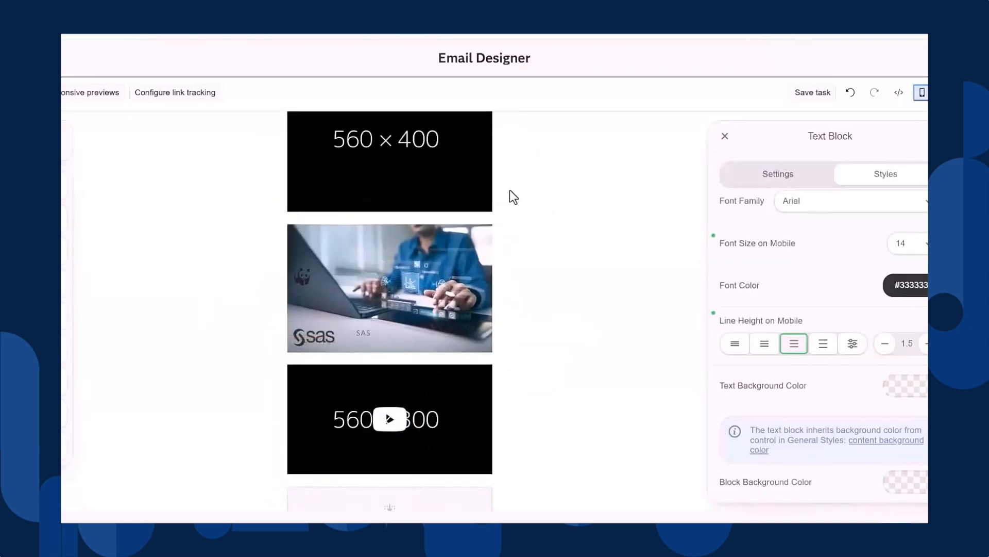
{"action": "scroll", "coordinate": [444, 206], "scroll_direction": "up", "scroll_amount": 3}
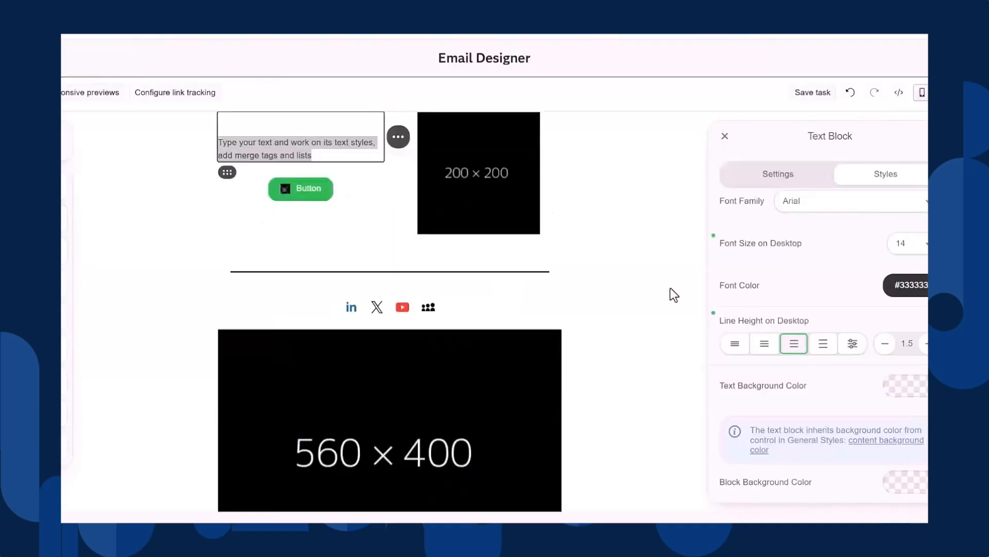
{"action": "scroll", "coordinate": [483, 267], "scroll_direction": "up", "scroll_amount": 3}
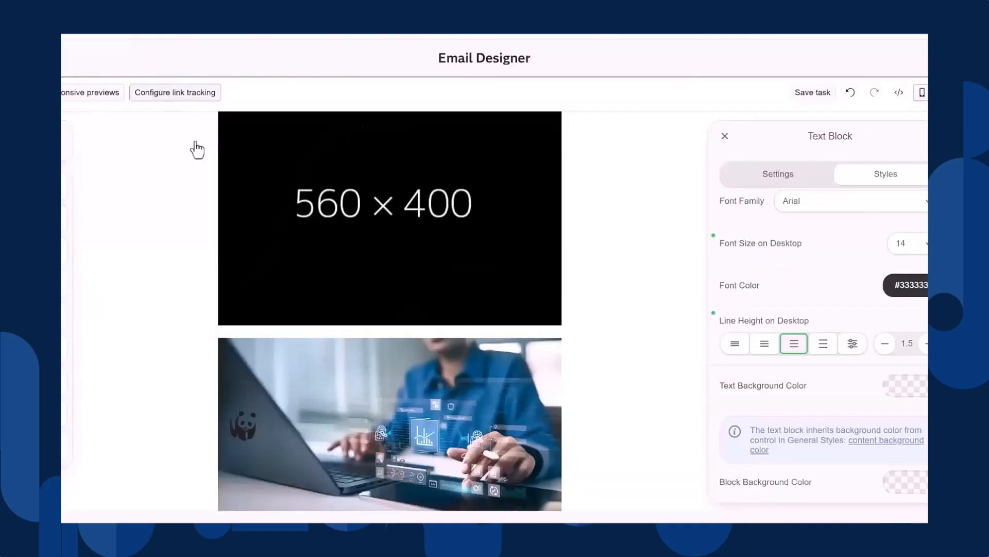
- Open the link tracking configuration and try toggling individual tracking for the About Us and Best Offers links on and off
{"action": "left_click", "coordinate": [198, 150]}
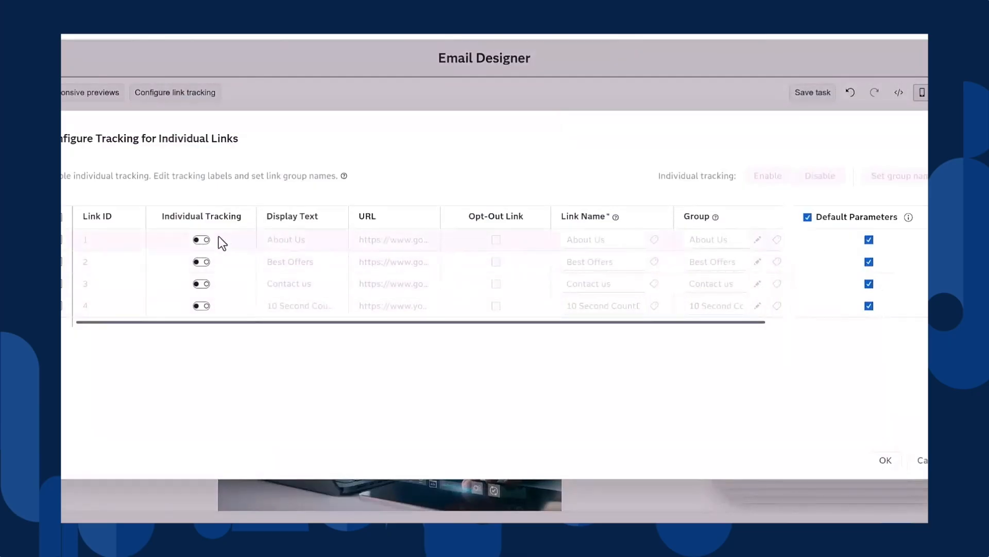
{"action": "left_click", "coordinate": [201, 240]}
{"action": "left_click", "coordinate": [201, 240]}
{"action": "left_click", "coordinate": [201, 261]}
{"action": "left_click", "coordinate": [202, 262]}
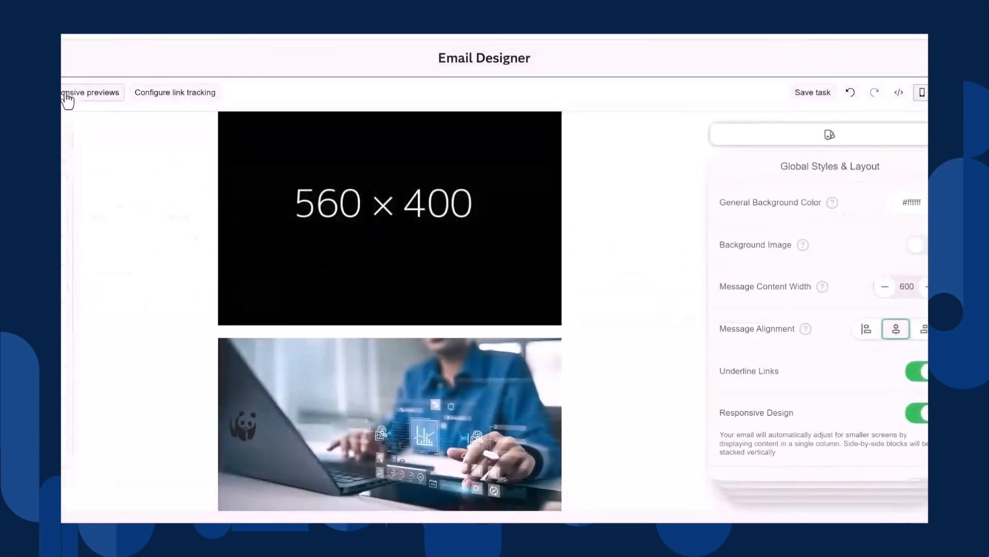
- Open the responsive previews and examine the whole email at 800px desktop width and at 320px mobile width, including the sample data area
{"action": "left_click", "coordinate": [67, 98]}
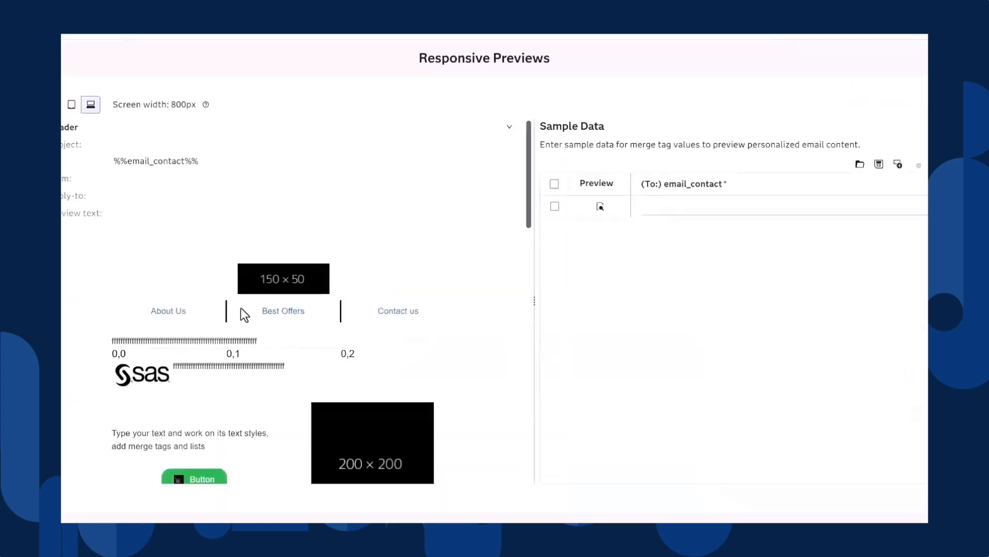
{"action": "scroll", "coordinate": [242, 308], "scroll_direction": "down", "scroll_amount": 5}
{"action": "scroll", "coordinate": [240, 308], "scroll_direction": "down", "scroll_amount": 7}
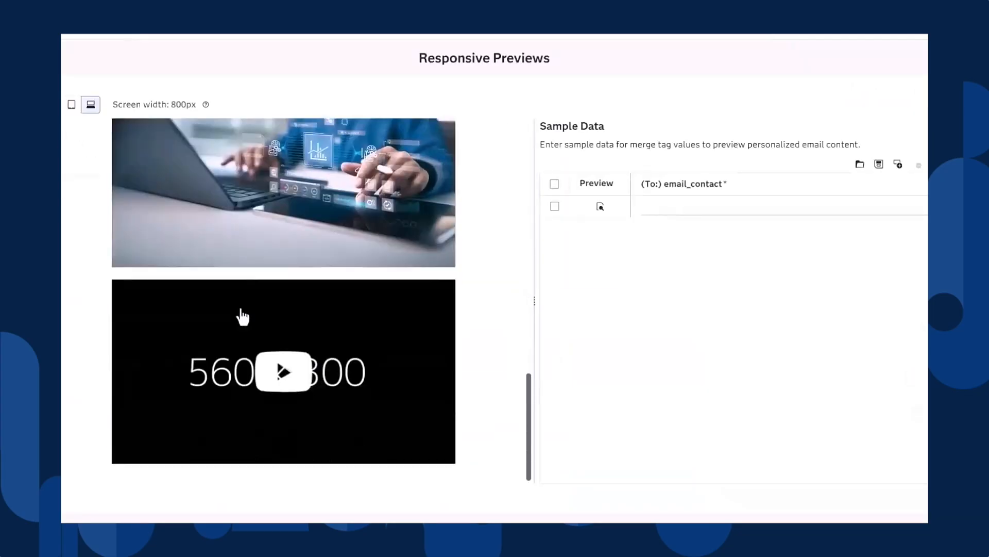
{"action": "scroll", "coordinate": [243, 312], "scroll_direction": "up", "scroll_amount": 7}
{"action": "left_click", "coordinate": [56, 105]}
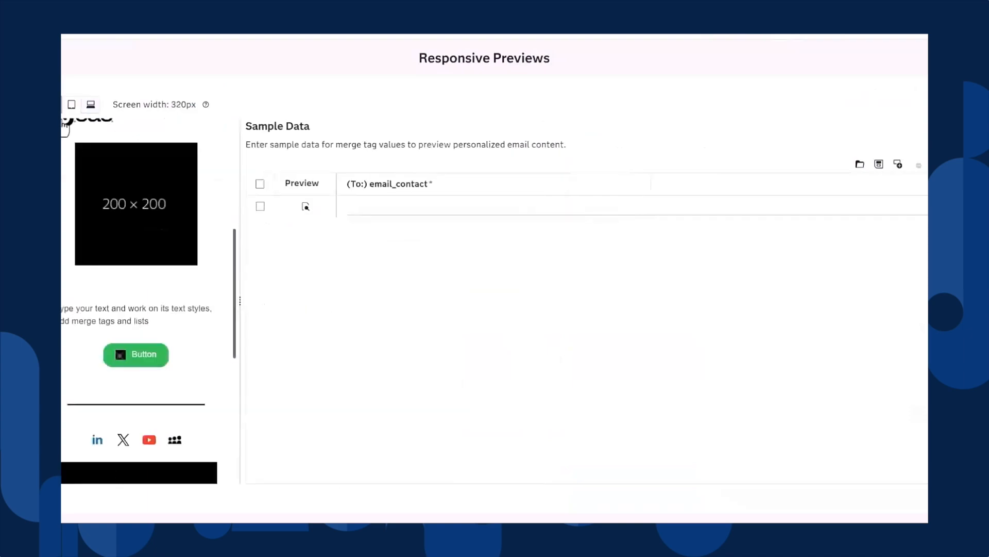
{"action": "scroll", "coordinate": [141, 280], "scroll_direction": "up", "scroll_amount": 5}
{"action": "scroll", "coordinate": [141, 279], "scroll_direction": "down", "scroll_amount": 10}
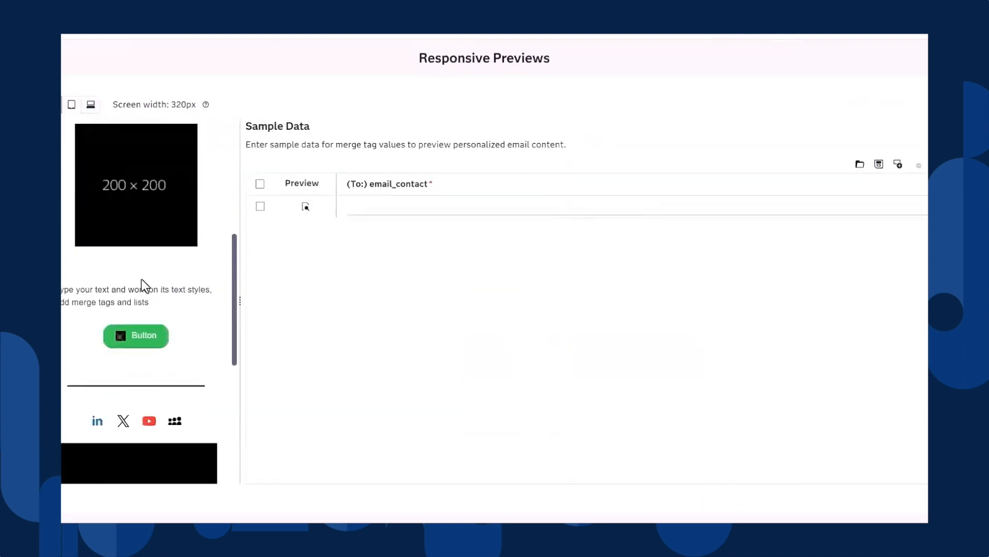
{"action": "scroll", "coordinate": [142, 280], "scroll_direction": "up", "scroll_amount": 10}
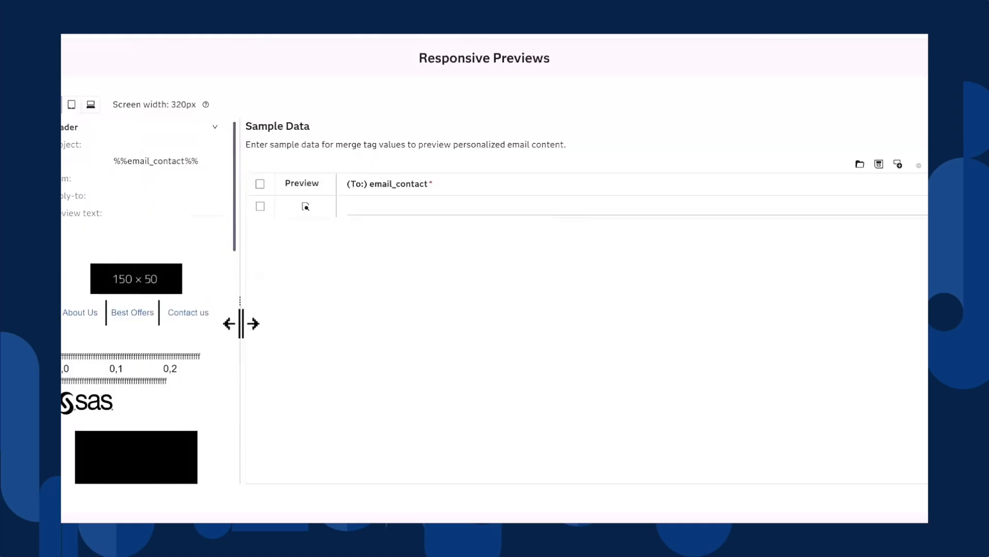
{"action": "left_click", "coordinate": [381, 207]}
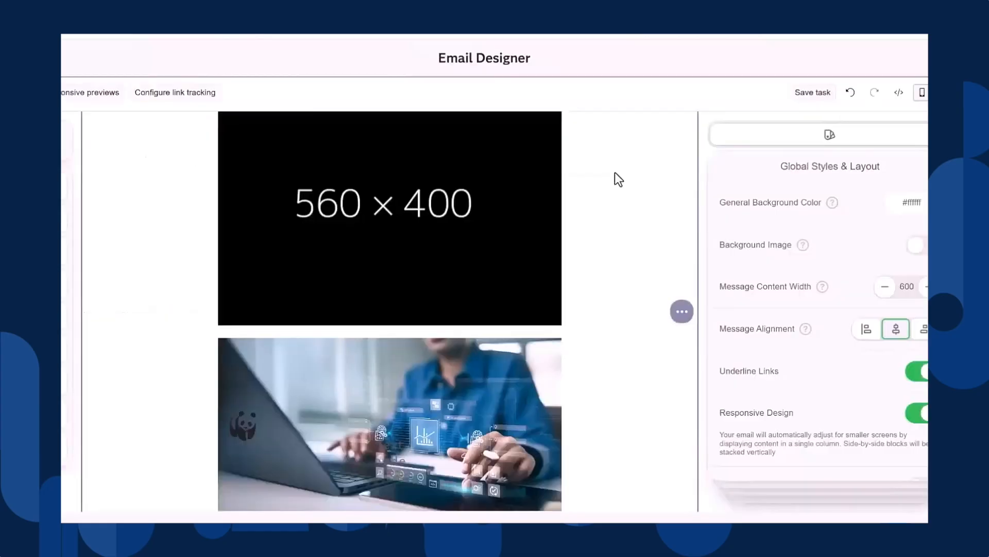
- Check the task's save options and destination folder, then dismiss them without saving and return to the task design
{"action": "scroll", "coordinate": [547, 185], "scroll_direction": "up", "scroll_amount": 5}
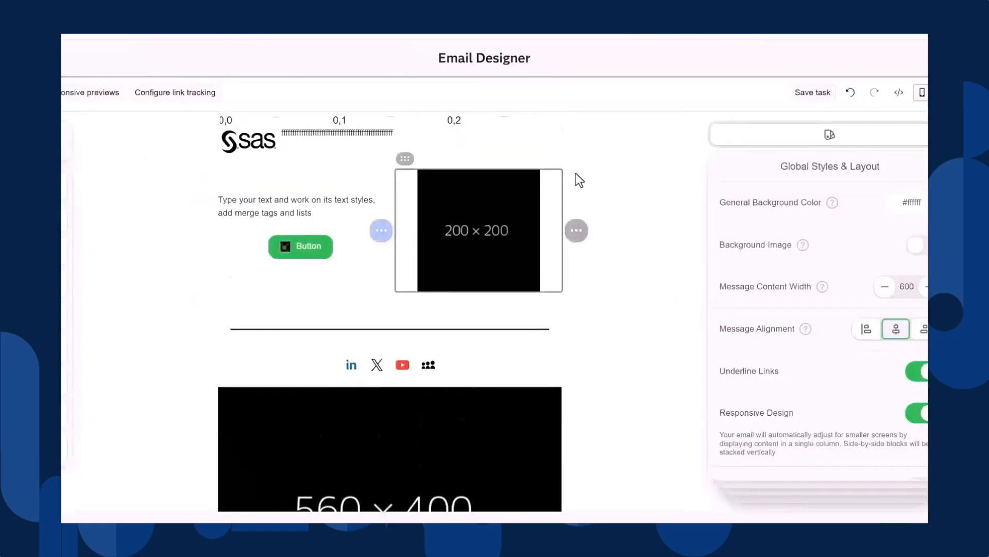
{"action": "left_click", "coordinate": [820, 103]}
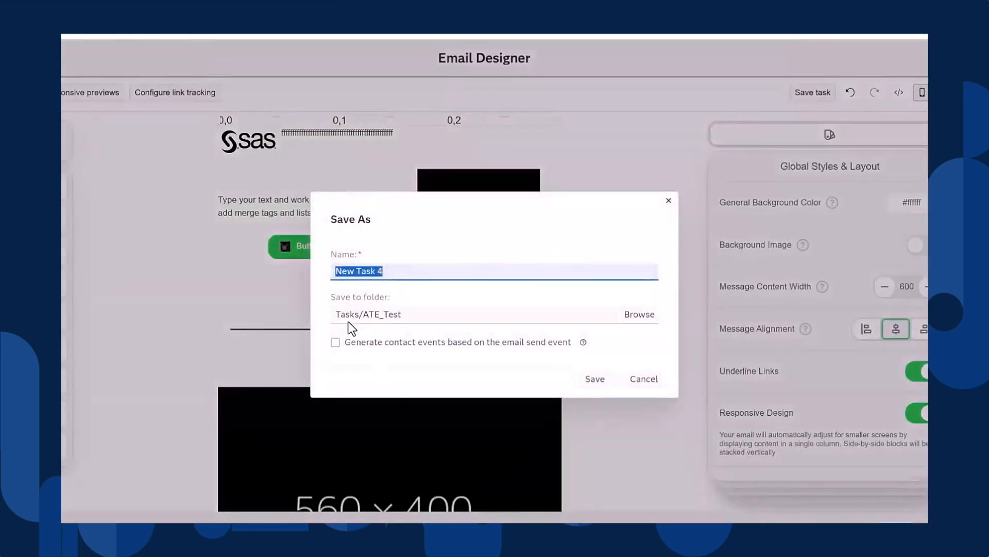
{"action": "left_click_drag", "start_coordinate": [336, 314], "coordinate": [400, 315]}
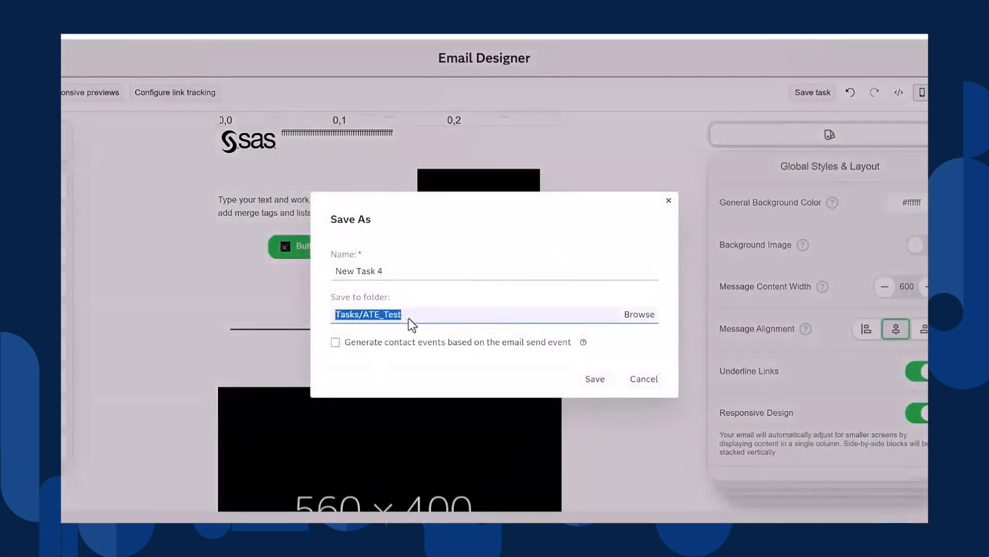
{"action": "left_click", "coordinate": [655, 381]}
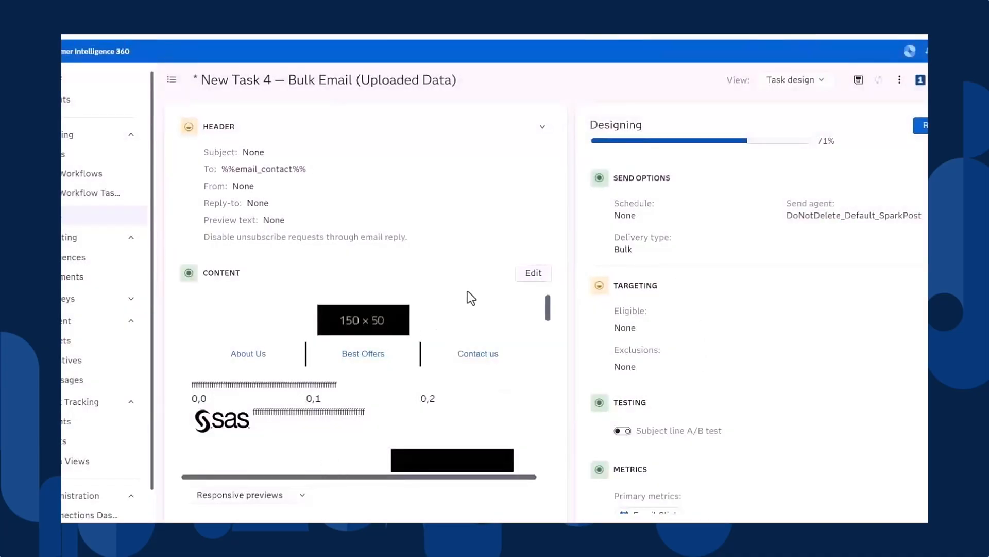
- Start saving the email content's current layout as a template, choosing Asset as the save type
{"action": "left_click", "coordinate": [532, 276]}
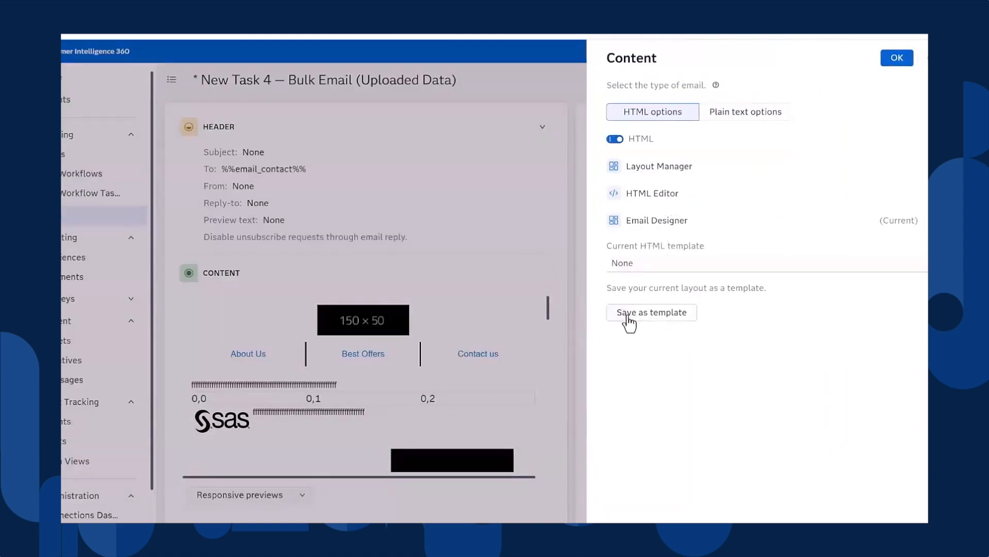
{"action": "left_click", "coordinate": [678, 322]}
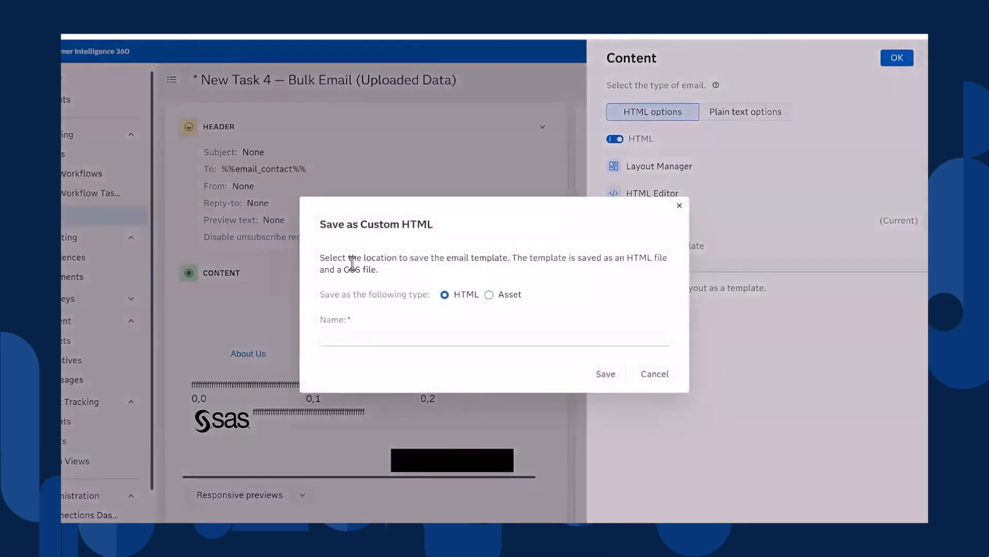
{"action": "left_click_drag", "start_coordinate": [319, 258], "coordinate": [462, 257]}
{"action": "left_click", "coordinate": [447, 291]}
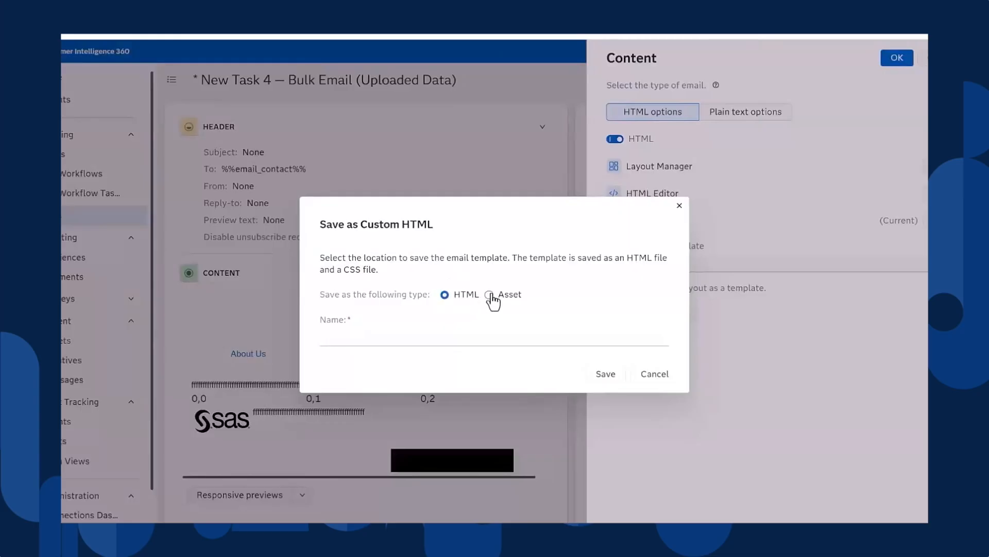
{"action": "left_click", "coordinate": [489, 294]}
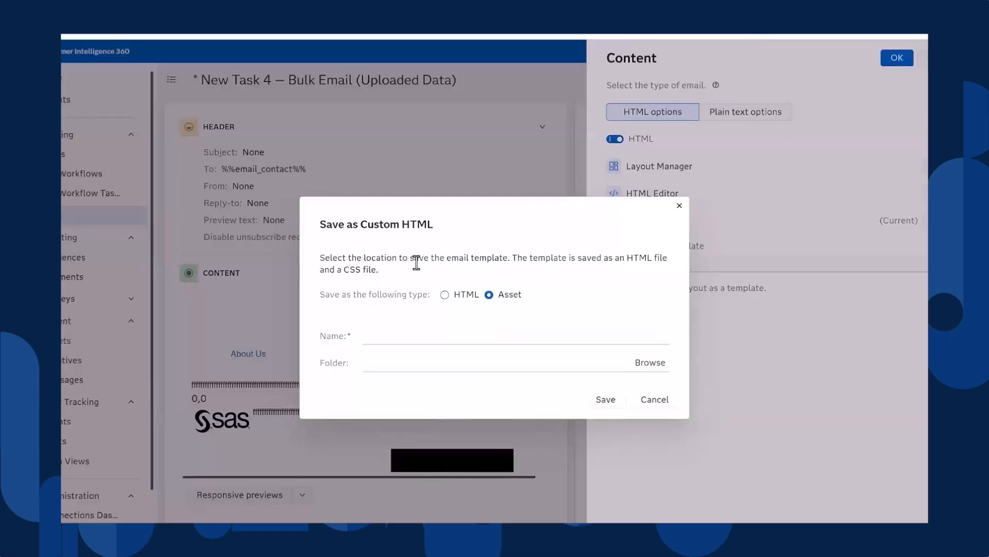
- Name the template ATE_Demo_test, choose the Assets root folder as its destination, and save it
{"action": "left_click", "coordinate": [414, 336]}
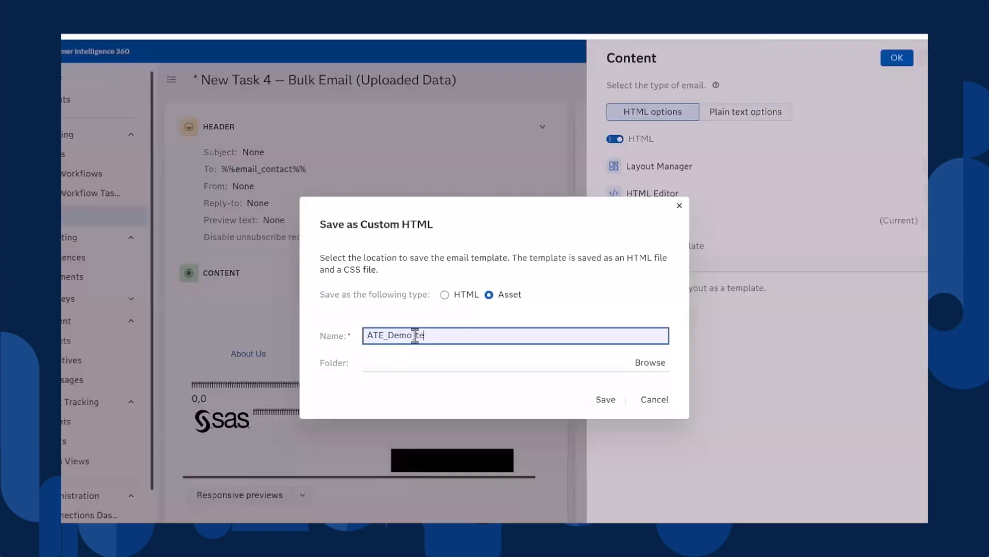
{"action": "left_click", "coordinate": [647, 370]}
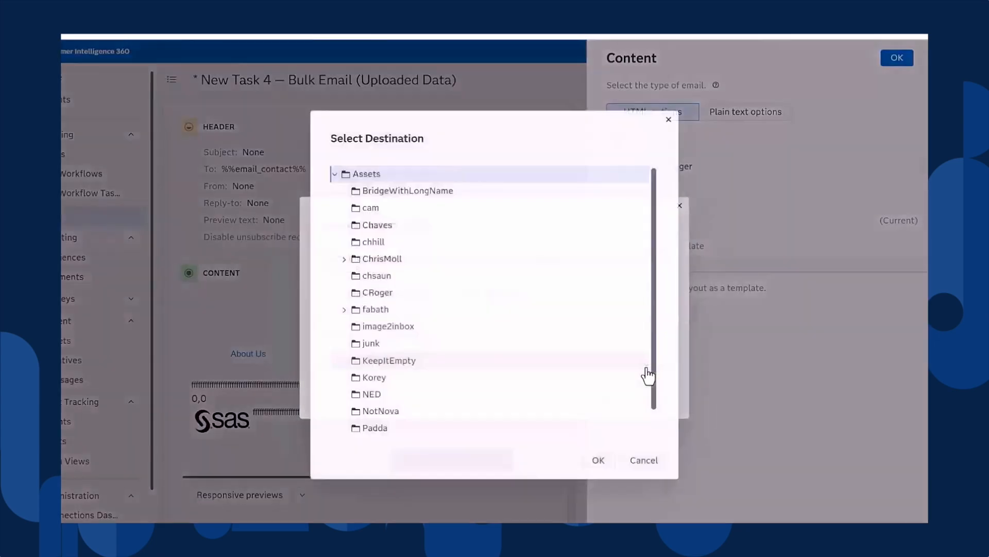
{"action": "scroll", "coordinate": [564, 338], "scroll_direction": "down", "scroll_amount": 1}
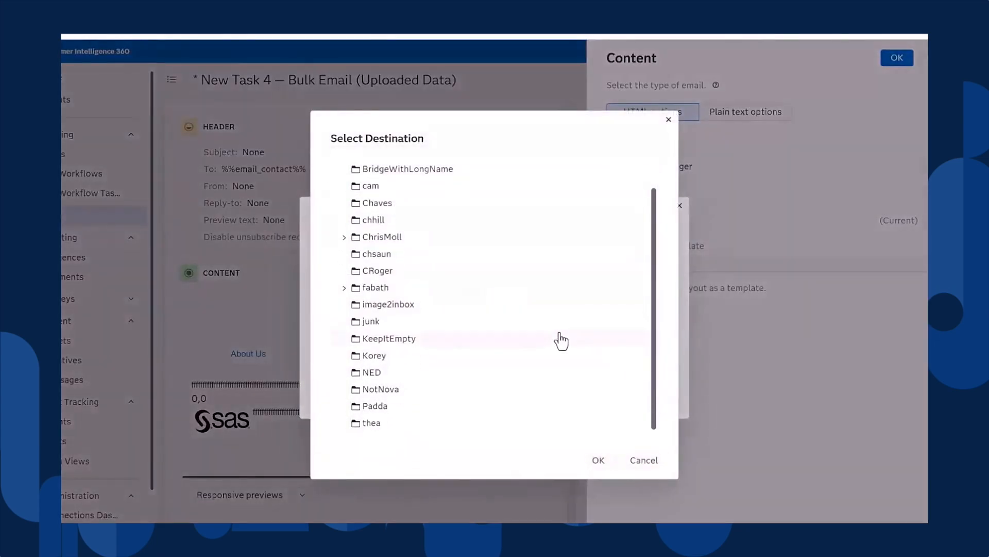
{"action": "scroll", "coordinate": [563, 339], "scroll_direction": "up", "scroll_amount": 1}
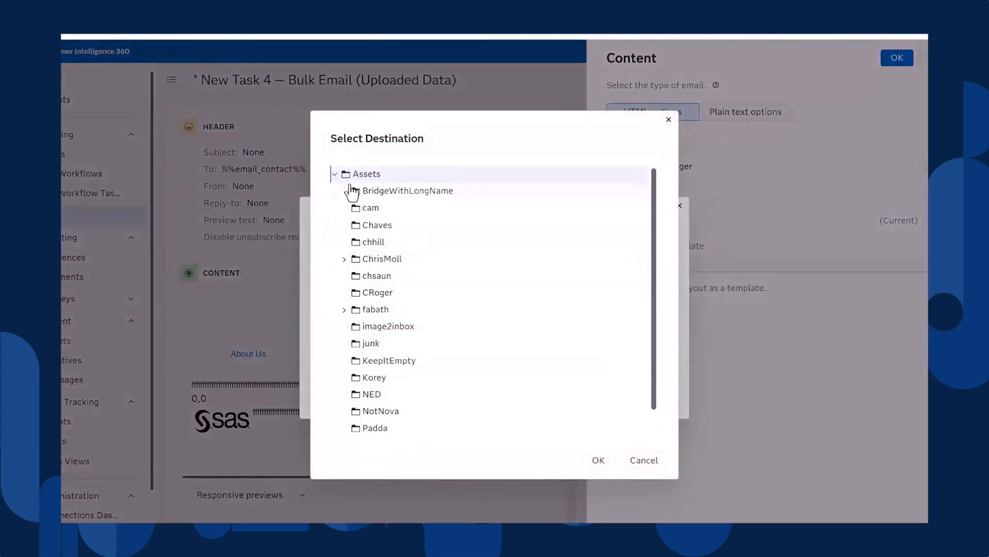
{"action": "left_click", "coordinate": [599, 459]}
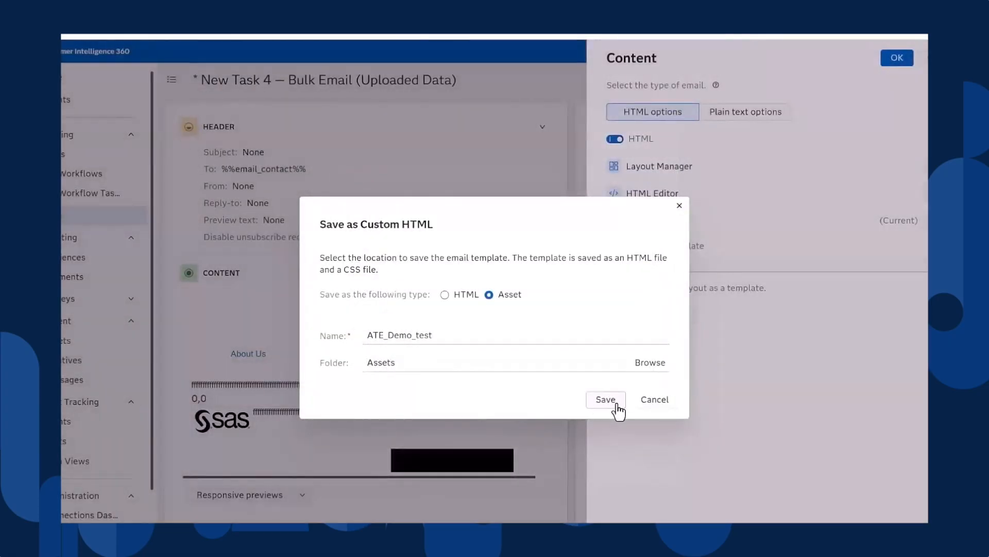
{"action": "left_click", "coordinate": [616, 403]}
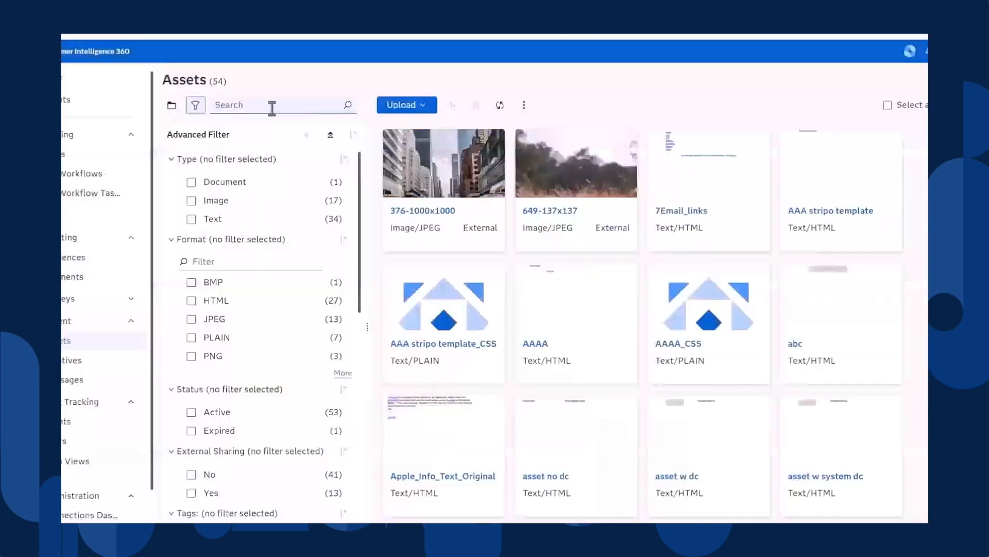
- Search the assets library for "ATE" to find the saved template
{"action": "left_click", "coordinate": [272, 105]}
{"action": "type", "text": "AT"}
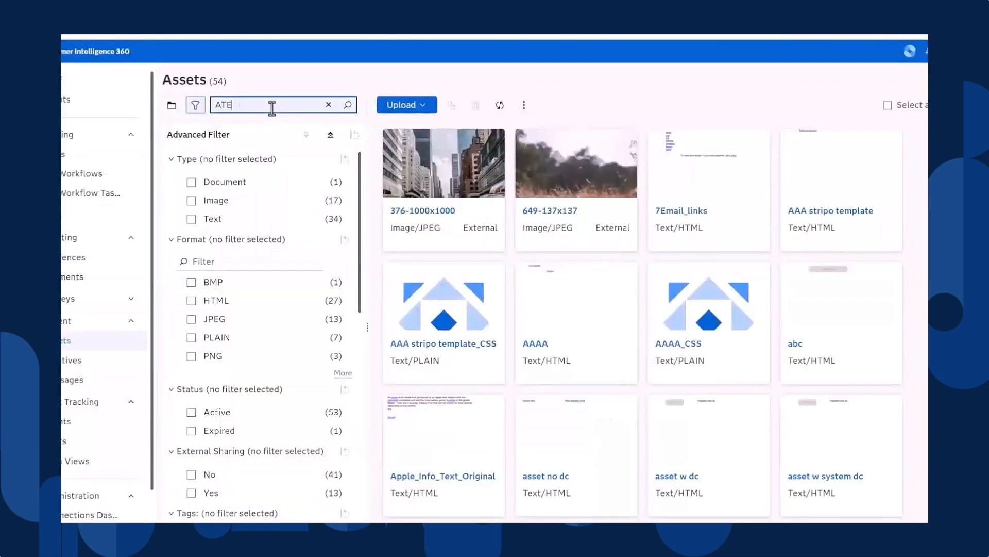
{"action": "type", "text": "E"}
{"action": "left_click", "coordinate": [348, 105]}
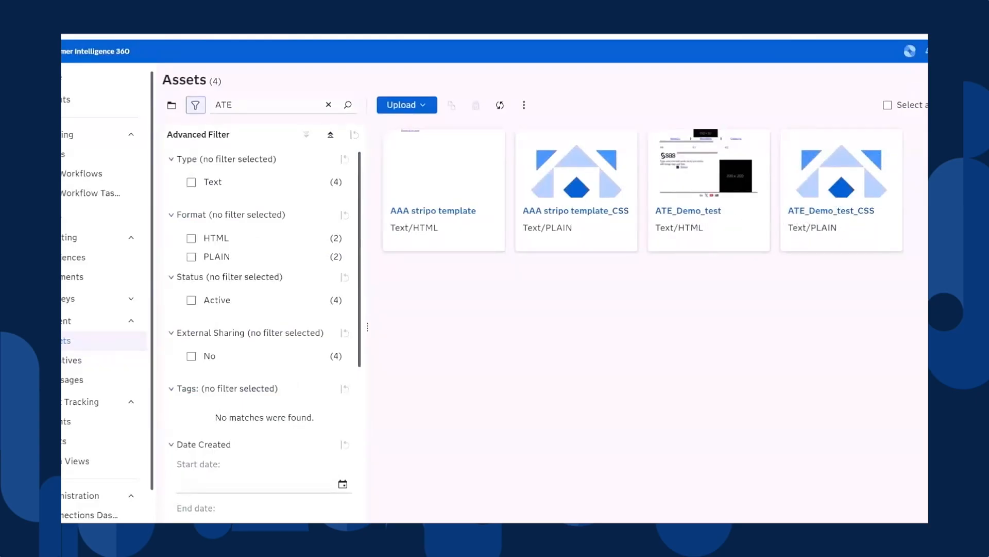
- Return to the tasks and create a new bulk email task that uses uploaded data
{"action": "left_click", "coordinate": [928, 80]}
{"action": "left_click", "coordinate": [922, 122]}
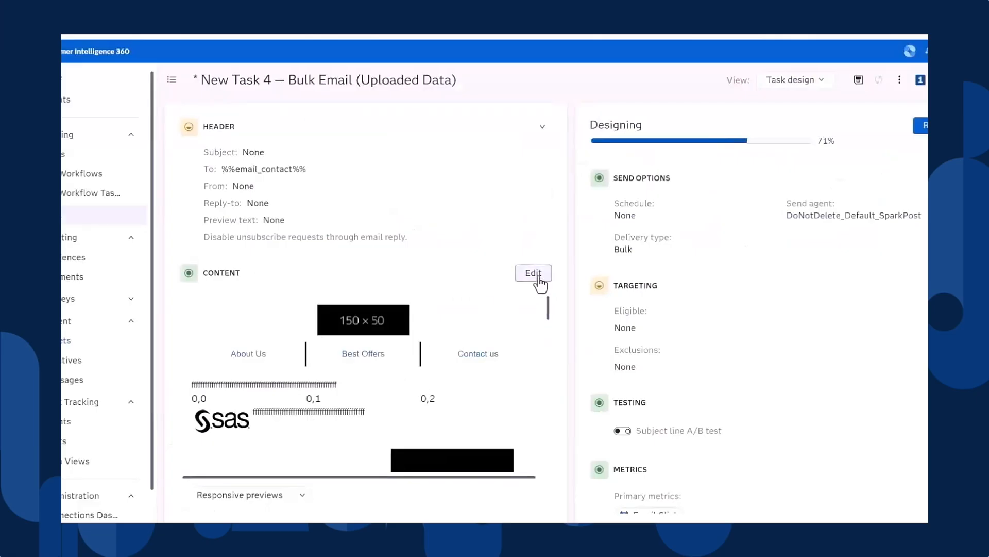
{"action": "left_click", "coordinate": [534, 275]}
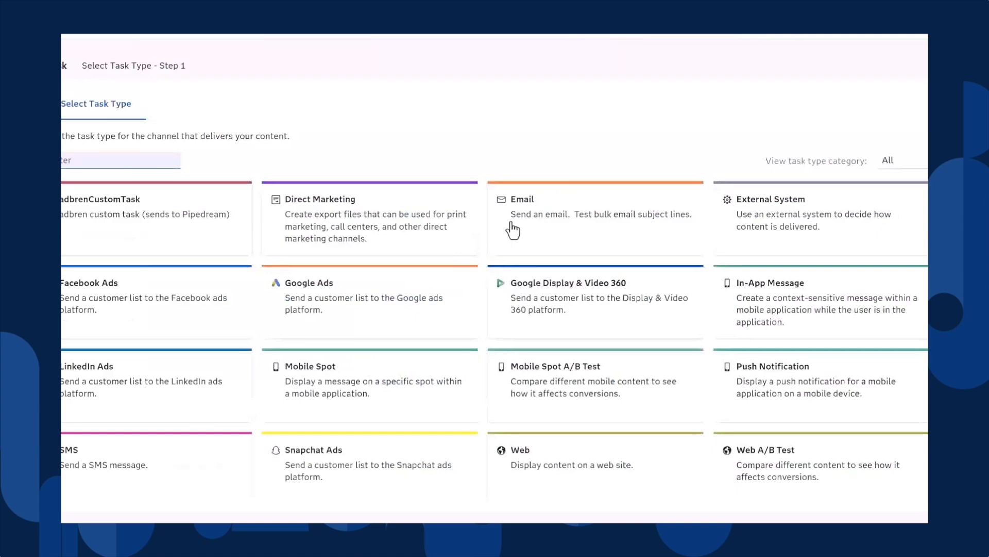
{"action": "left_click", "coordinate": [513, 227]}
{"action": "left_click", "coordinate": [128, 200]}
{"action": "left_click", "coordinate": [128, 201]}
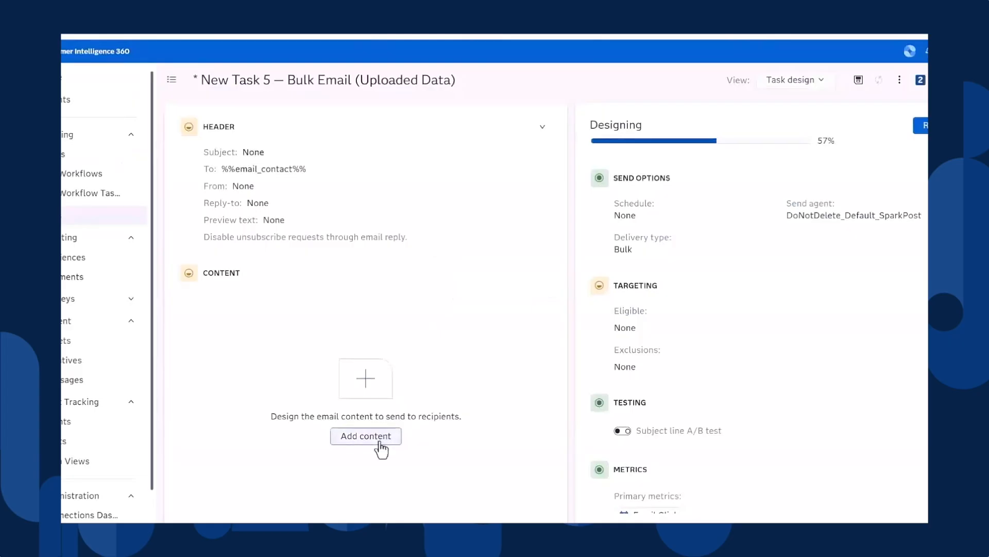
- Add content to the new task by starting a template selection for Email Designer (New) with Assets as the template location
{"action": "left_click", "coordinate": [380, 441]}
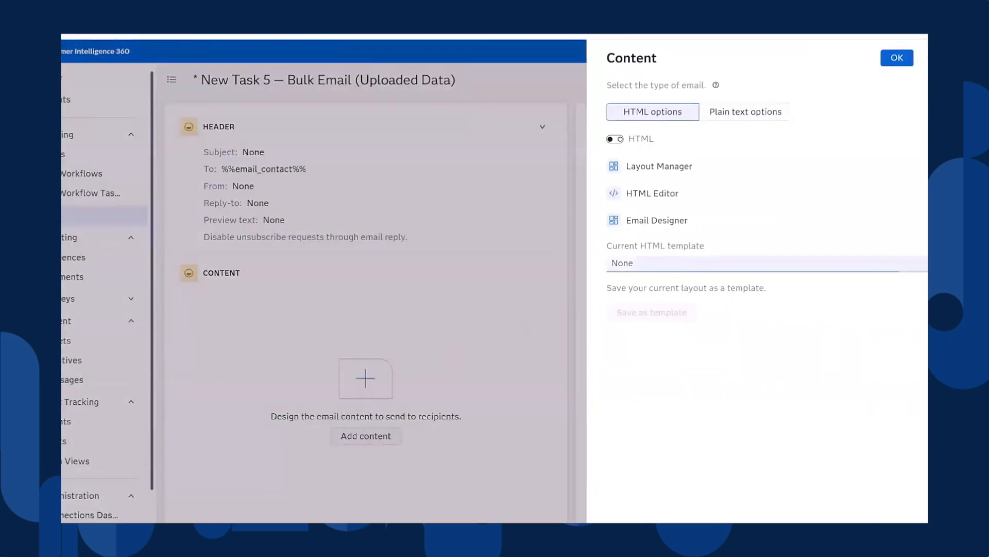
{"action": "left_click", "coordinate": [748, 264]}
{"action": "left_click", "coordinate": [530, 273]}
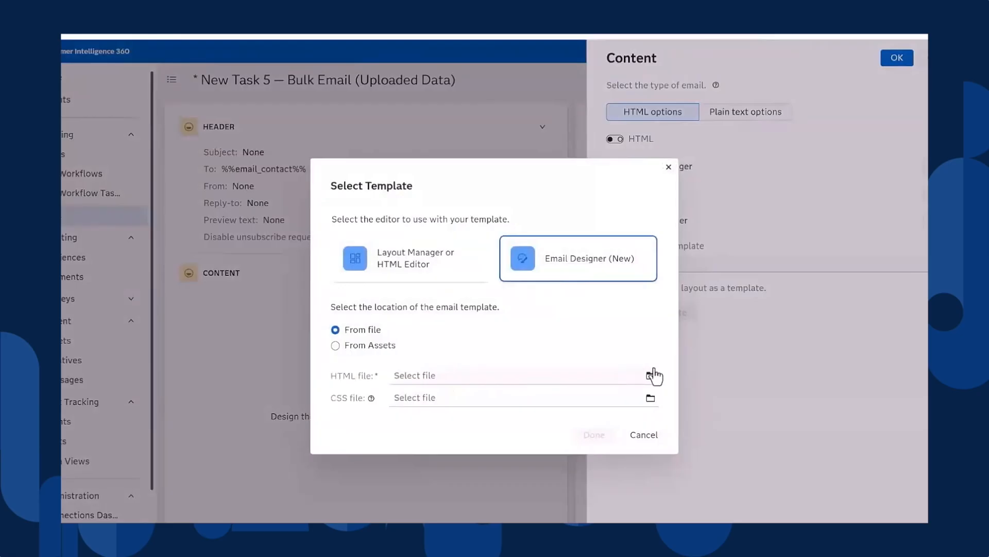
{"action": "left_click", "coordinate": [370, 346]}
{"action": "left_click", "coordinate": [651, 378]}
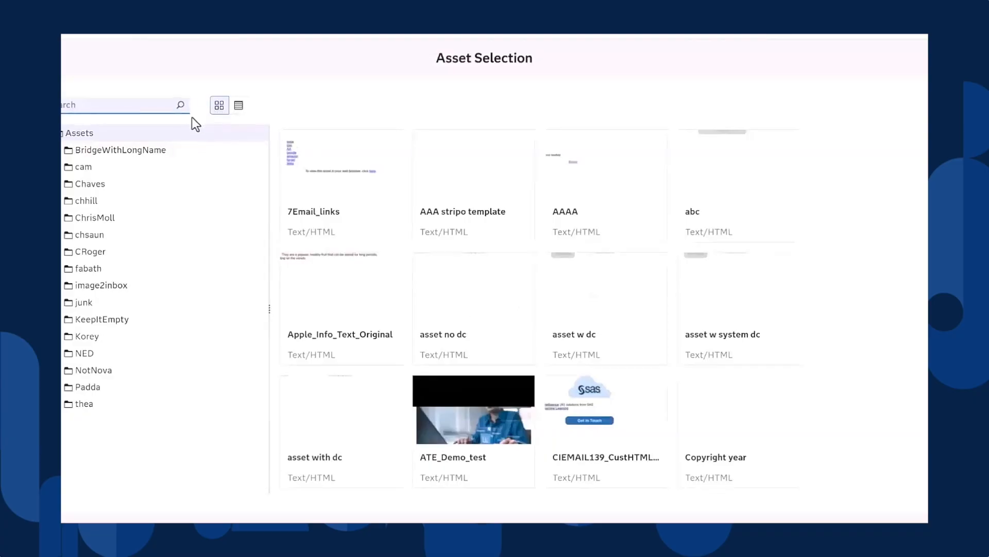
- Search the assets for the saved template, select ATE_Demo_test, and apply it as the email's content
{"action": "left_click", "coordinate": [137, 106]}
{"action": "left_click", "coordinate": [181, 106]}
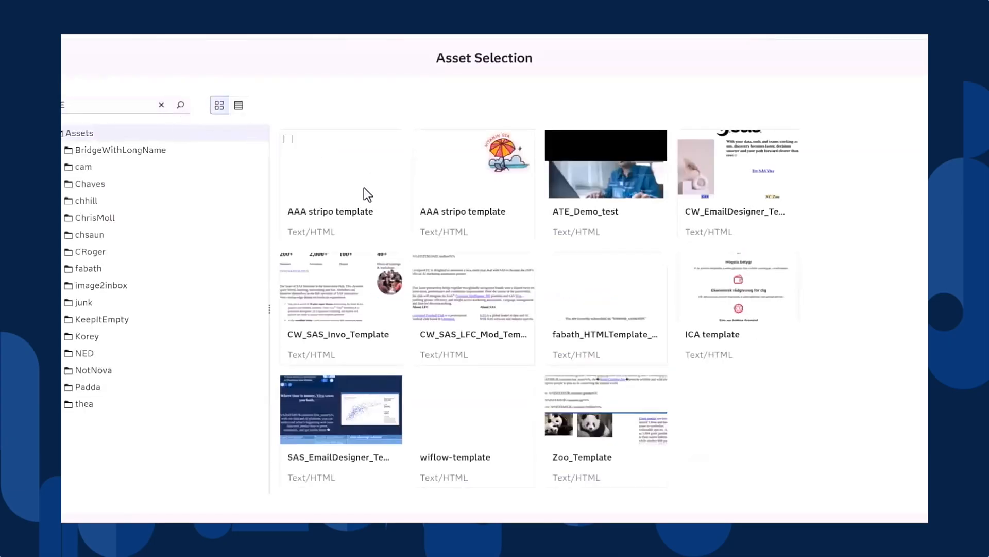
{"action": "left_click", "coordinate": [606, 190]}
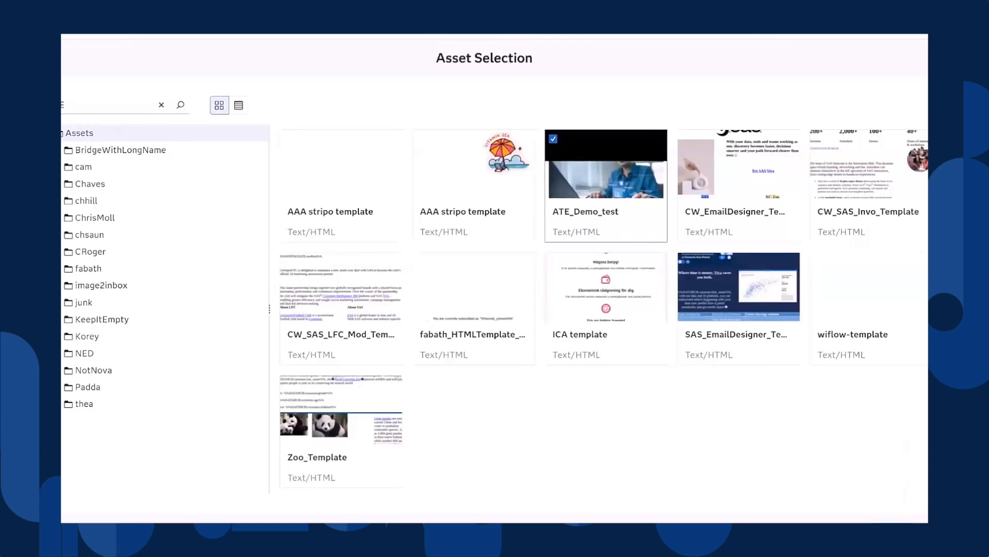
{"action": "left_click", "coordinate": [867, 520]}
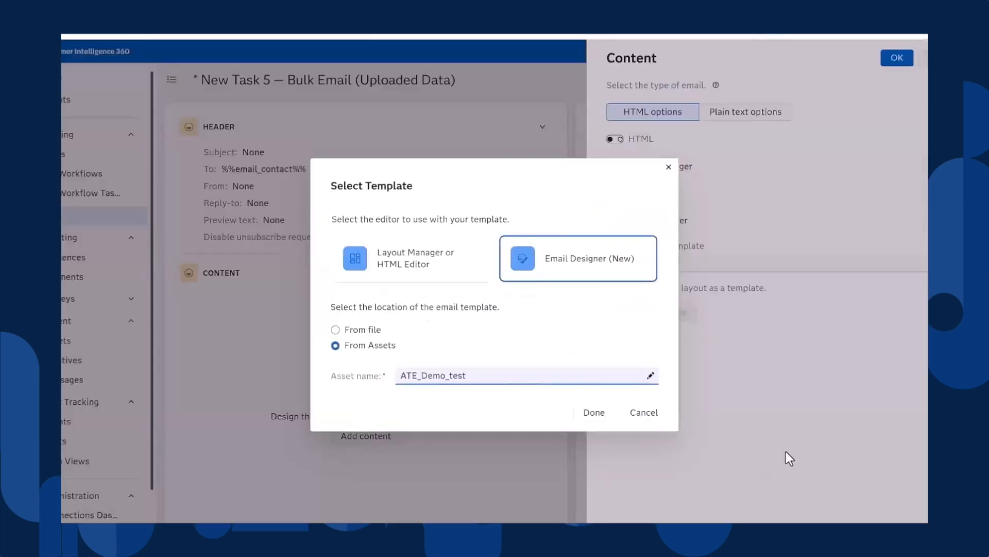
{"action": "left_click", "coordinate": [594, 413]}
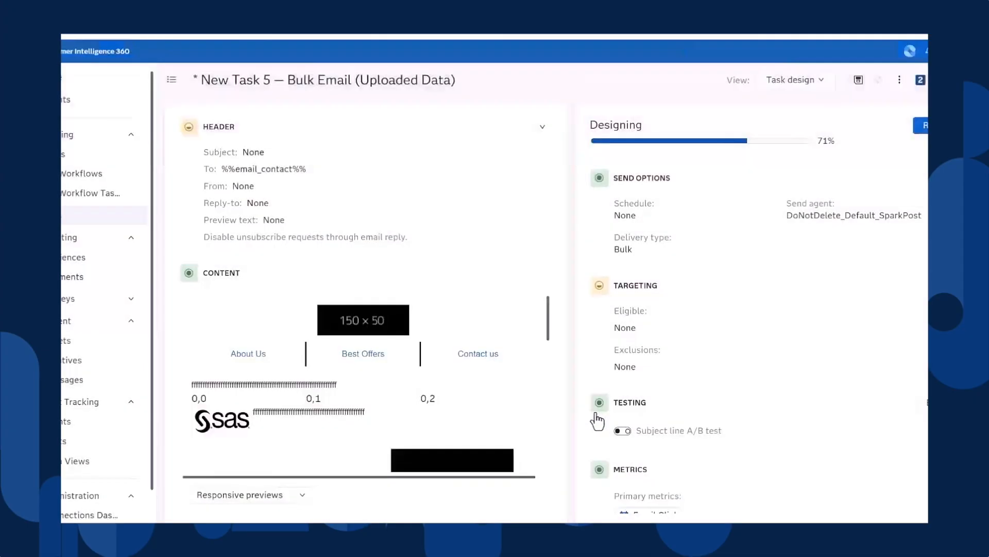
- Review the new task's content preview from the header image and menu links down to the laptop banner
{"action": "scroll", "coordinate": [354, 395], "scroll_direction": "down", "scroll_amount": 10}
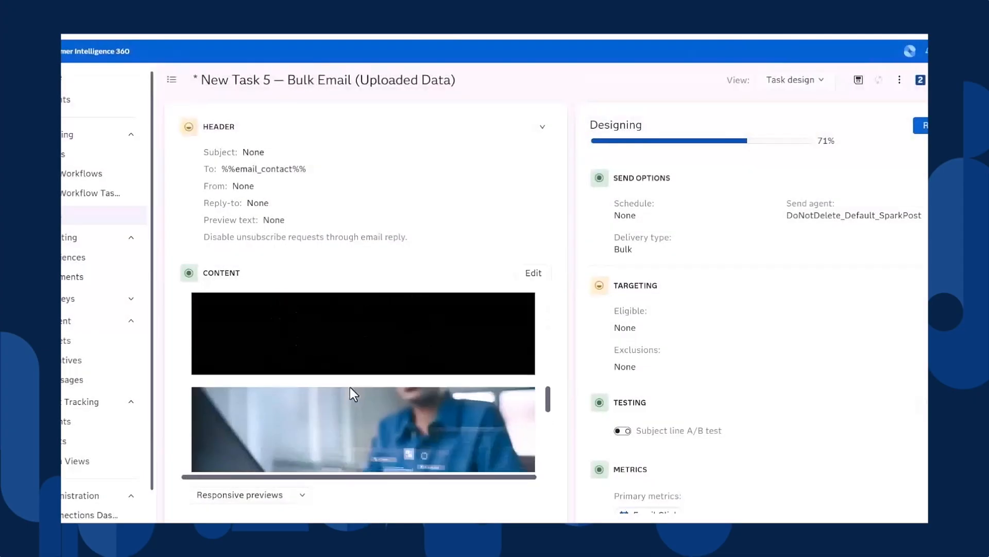
{"action": "scroll", "coordinate": [350, 388], "scroll_direction": "up", "scroll_amount": 5}
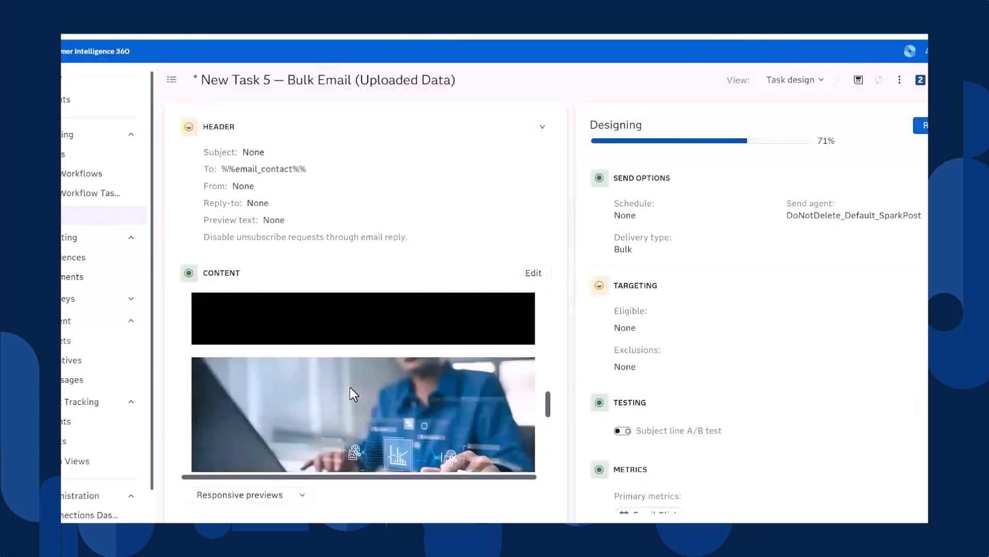
{"action": "scroll", "coordinate": [349, 389], "scroll_direction": "up", "scroll_amount": 5}
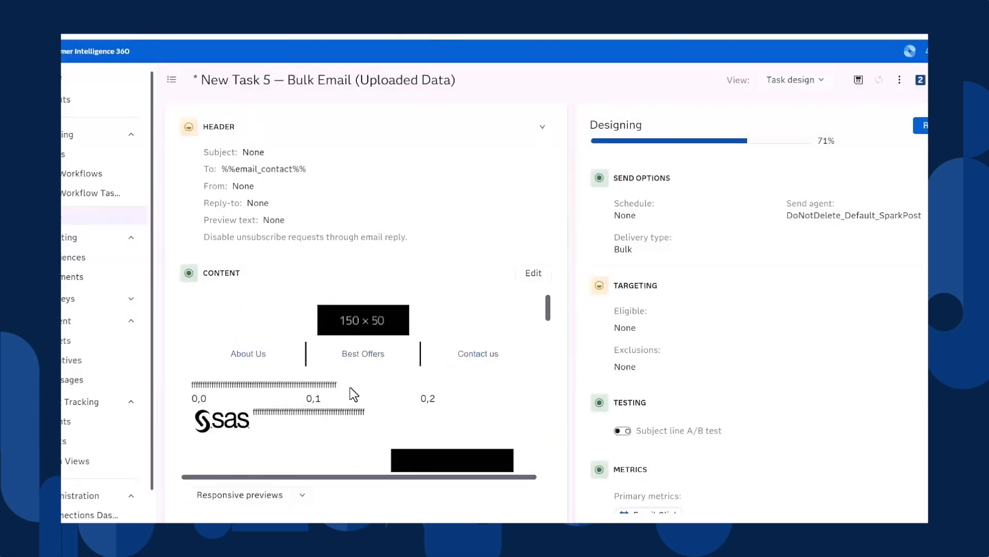
- Open the task's content in the Email Designer and review the email from the header down to the video block
{"action": "left_click", "coordinate": [533, 273]}
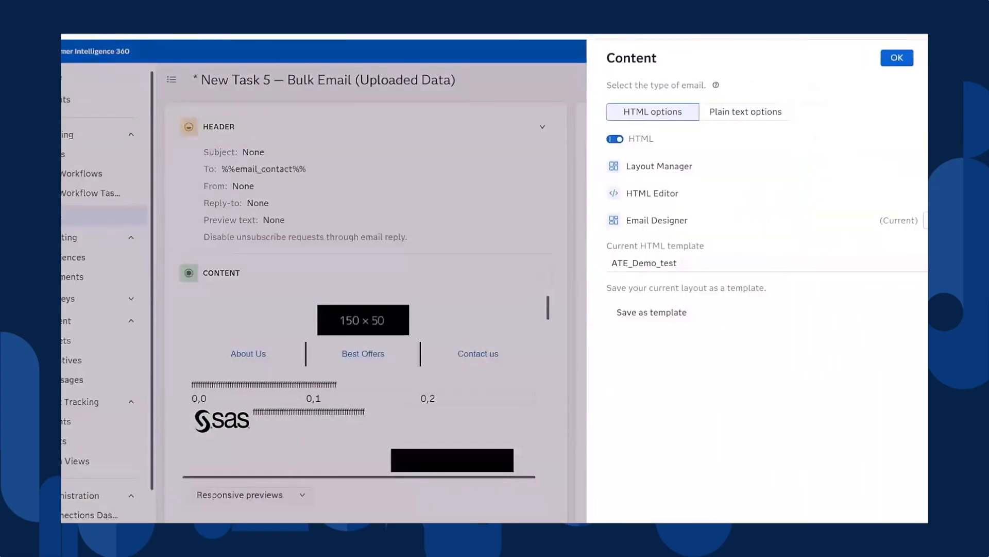
{"action": "left_click", "coordinate": [926, 220]}
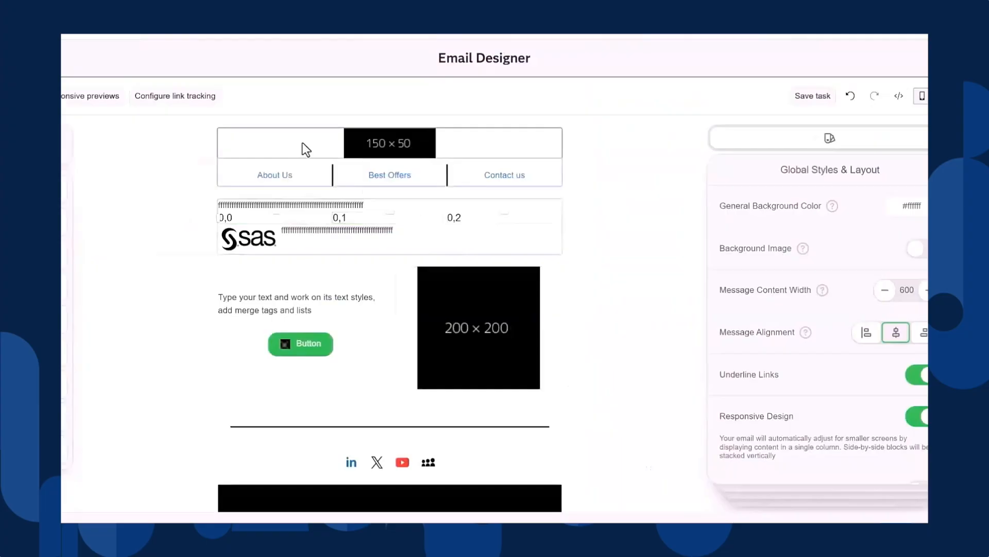
{"action": "scroll", "coordinate": [352, 216], "scroll_direction": "down", "scroll_amount": 1}
{"action": "scroll", "coordinate": [352, 216], "scroll_direction": "down", "scroll_amount": 12}
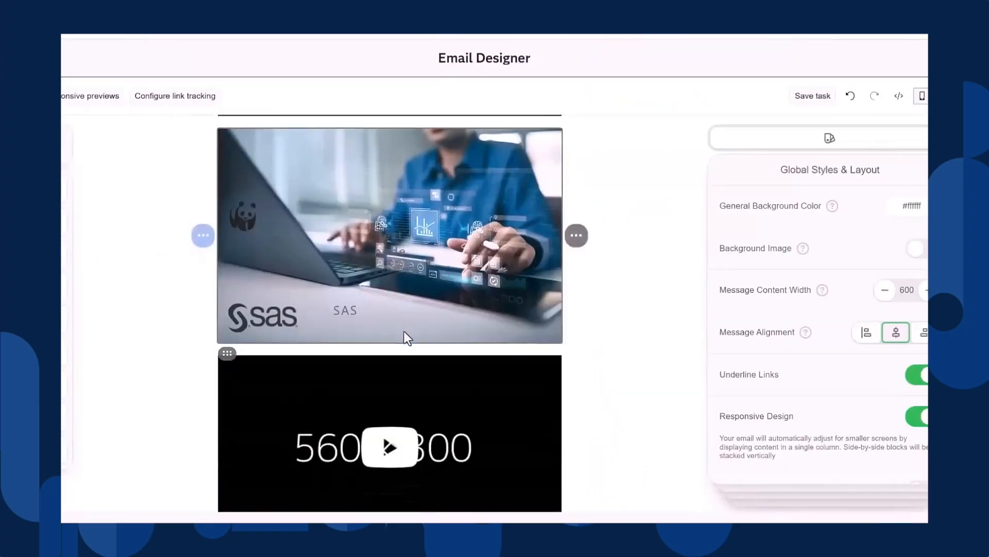
{"action": "scroll", "coordinate": [407, 337], "scroll_direction": "up", "scroll_amount": 6}
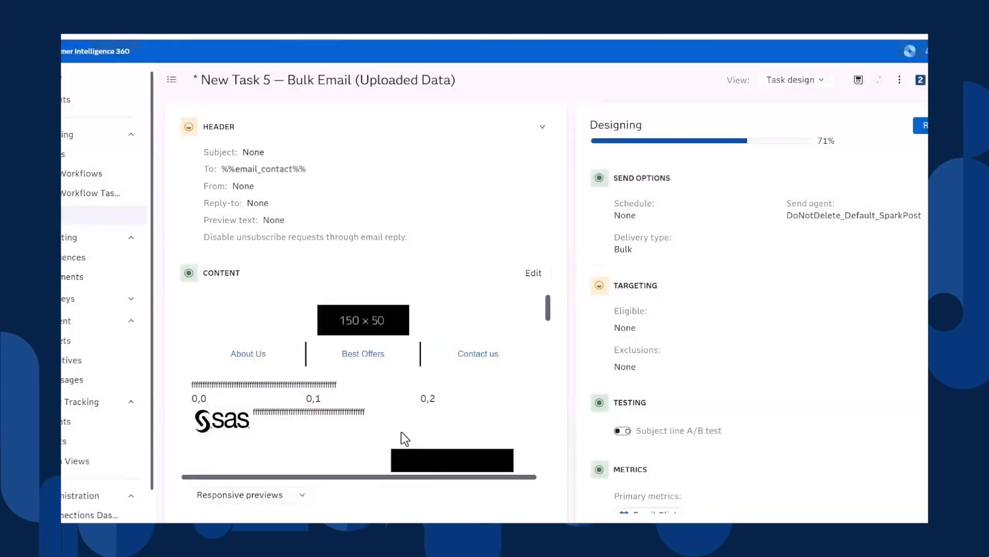
- Check which editor is marked as current in the task's content options
{"action": "left_click", "coordinate": [532, 273]}
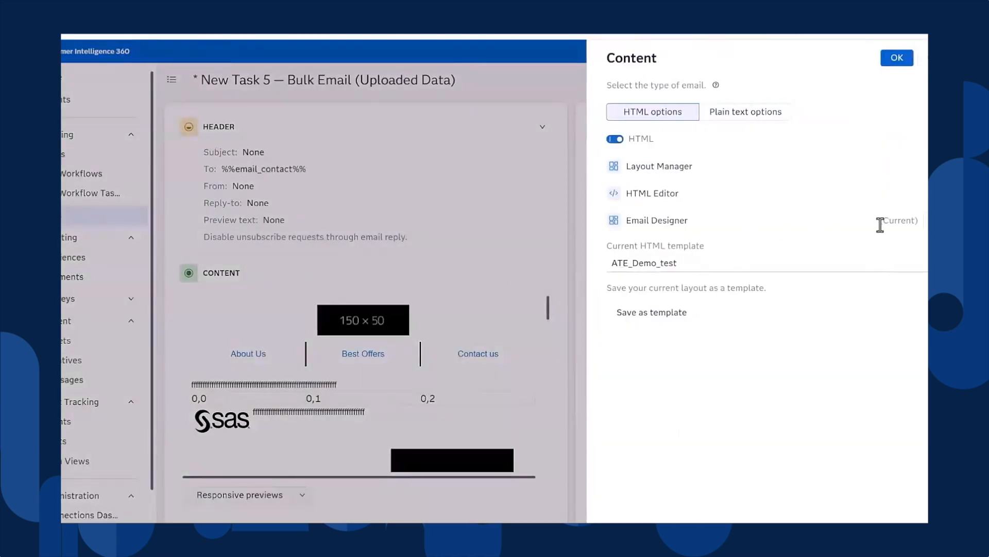
{"action": "left_click_drag", "start_coordinate": [879, 221], "coordinate": [920, 223]}
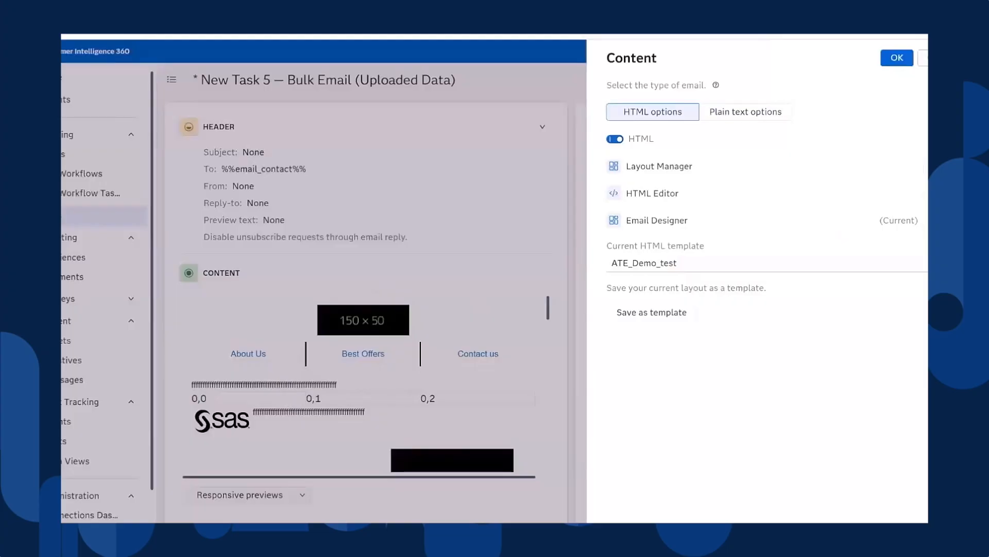
{"action": "left_click", "coordinate": [925, 58]}
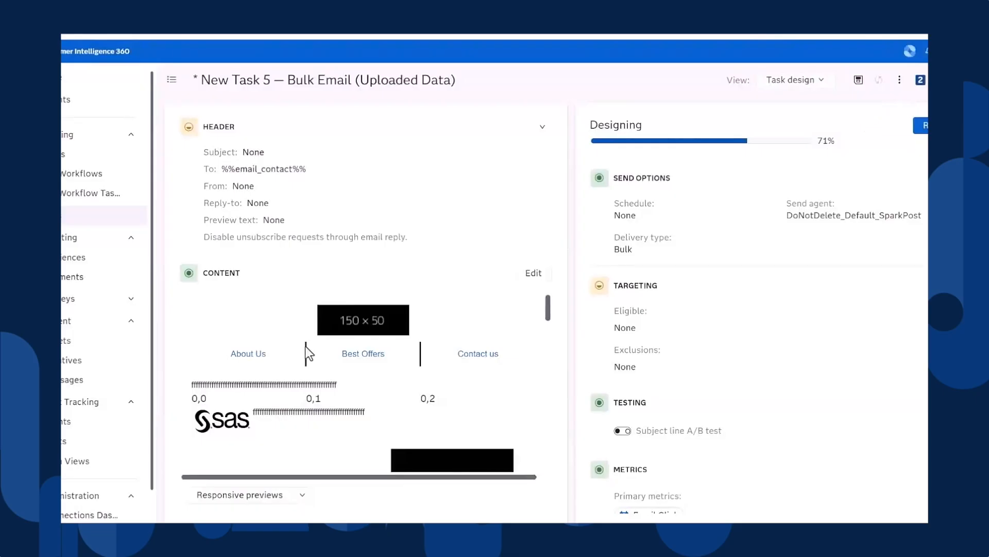
- Look at the Layout Manager from the content options, back out of it, and close New Task 5 without saving
{"action": "left_click", "coordinate": [533, 276]}
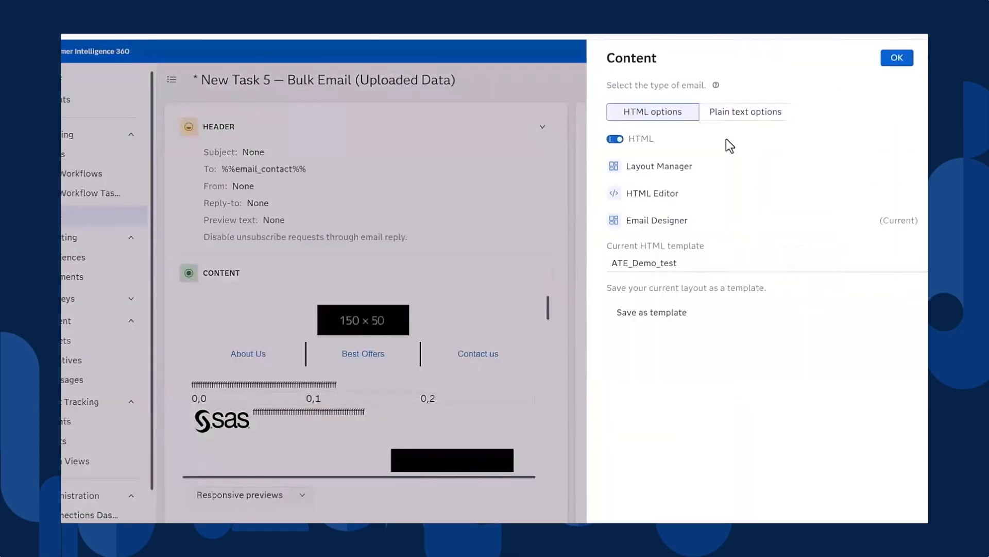
{"action": "left_click_drag", "start_coordinate": [632, 169], "coordinate": [694, 166]}
{"action": "left_click", "coordinate": [813, 168]}
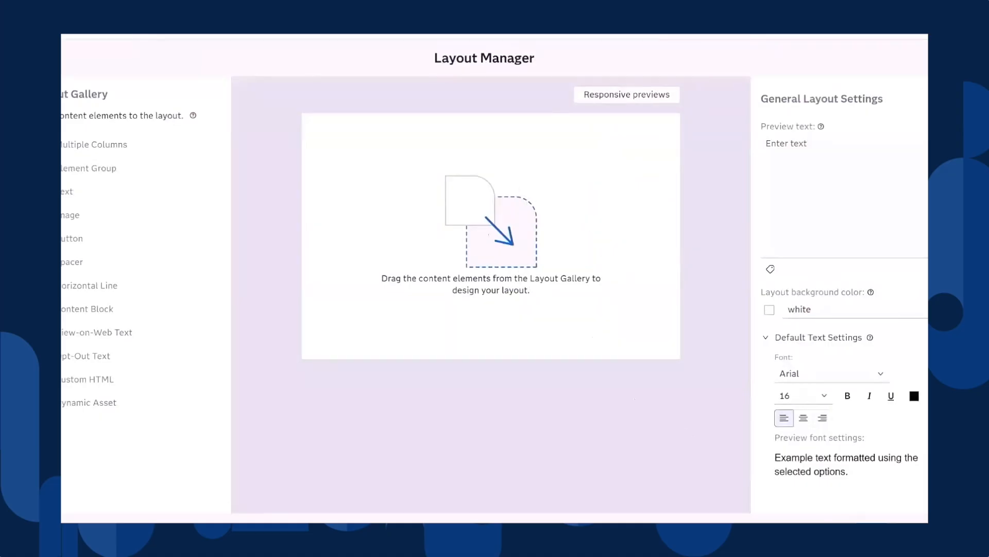
{"action": "left_click", "coordinate": [873, 519]}
{"action": "left_click", "coordinate": [545, 346]}
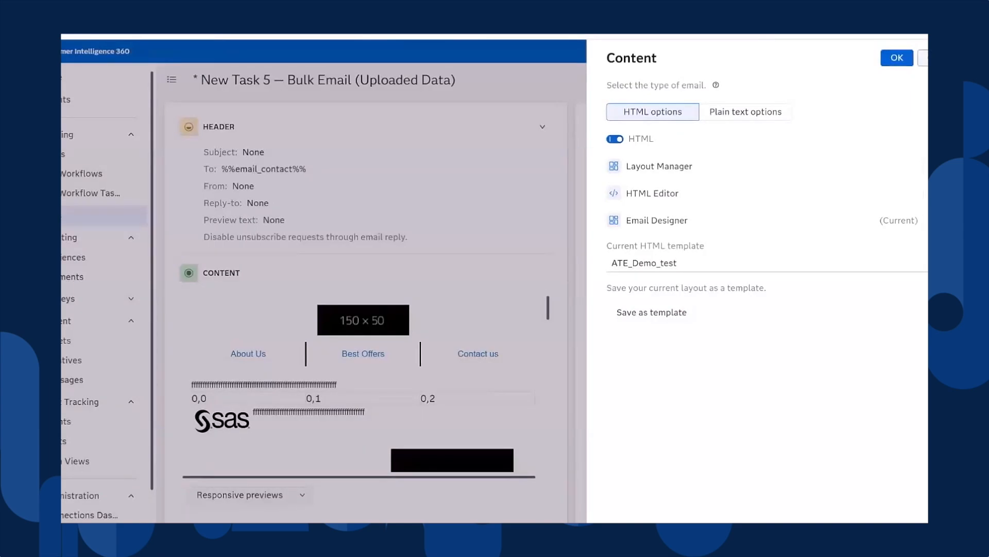
{"action": "left_click", "coordinate": [925, 58]}
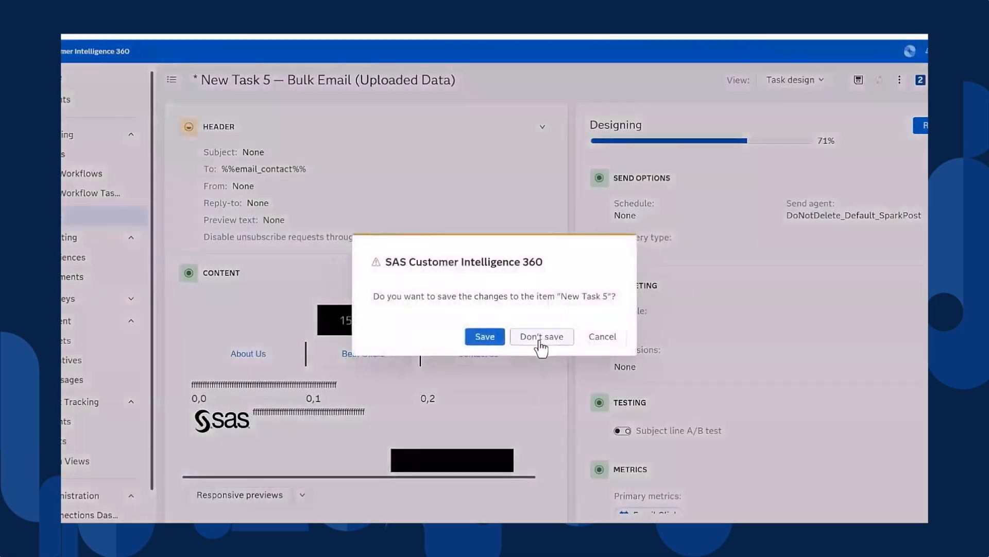
{"action": "left_click", "coordinate": [540, 337]}
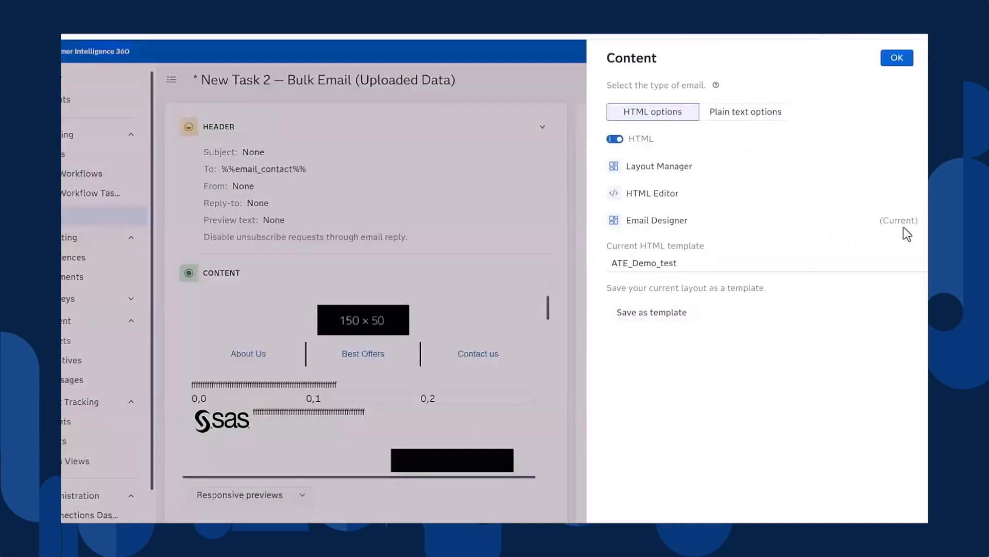
- In the Email Designer, start saving the two-container structure with text, button and image as a module named ATE_Demo_New
{"action": "left_click", "coordinate": [848, 232]}
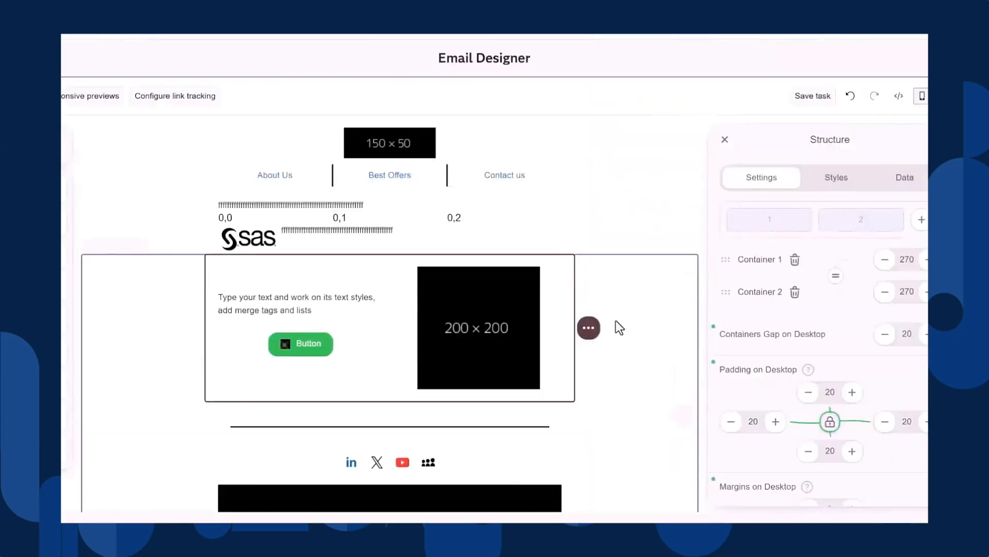
{"action": "mouse_move", "coordinate": [589, 334]}
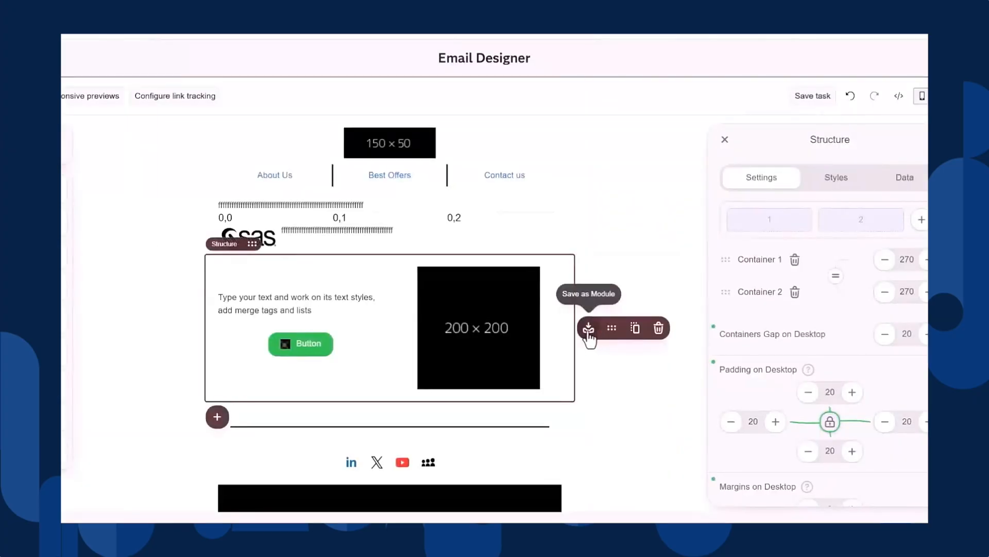
{"action": "left_click", "coordinate": [589, 330]}
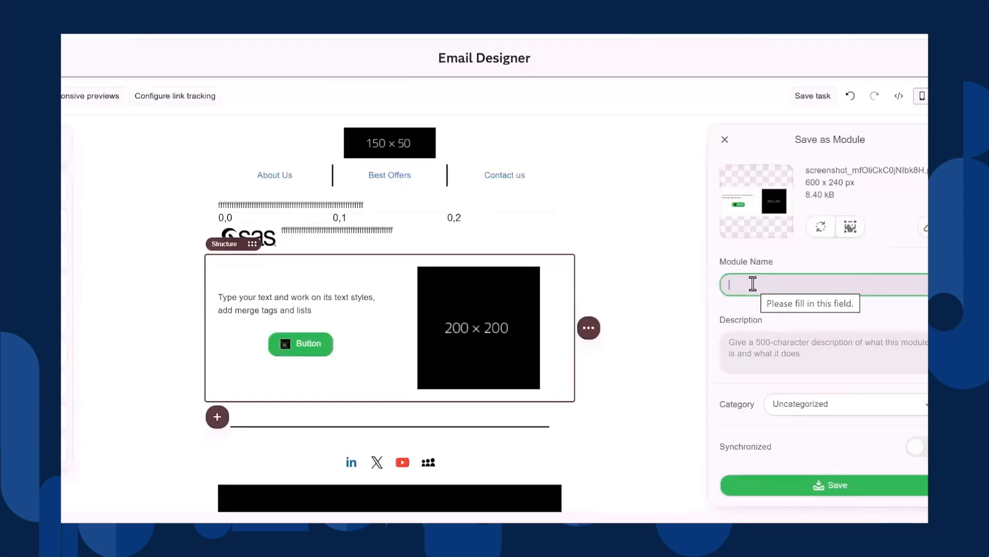
{"action": "type", "text": "ATE"}
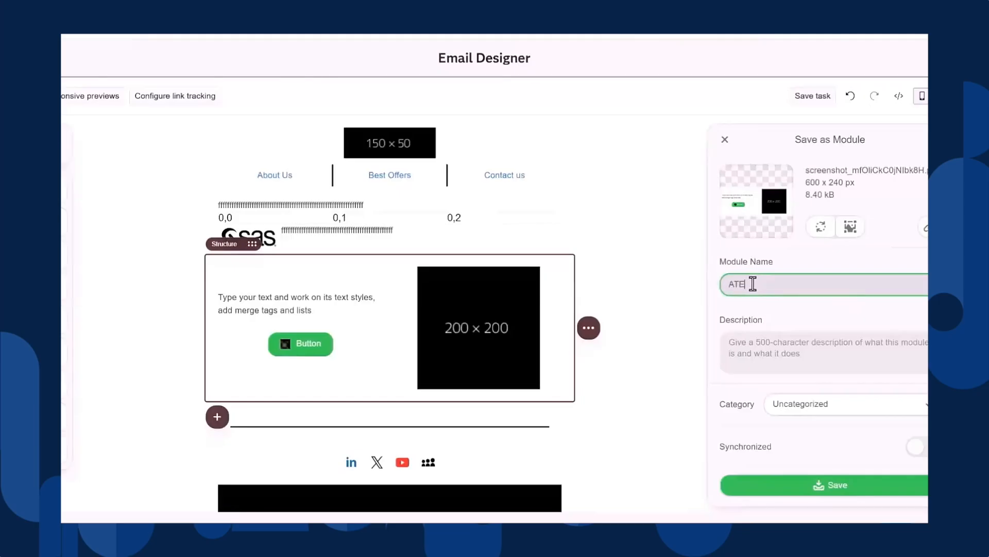
{"action": "type", "text": "_Temo_New"}
- Tag the module with Product Info, leave it uncategorized without synchronization, and save it
{"action": "left_click", "coordinate": [751, 345]}
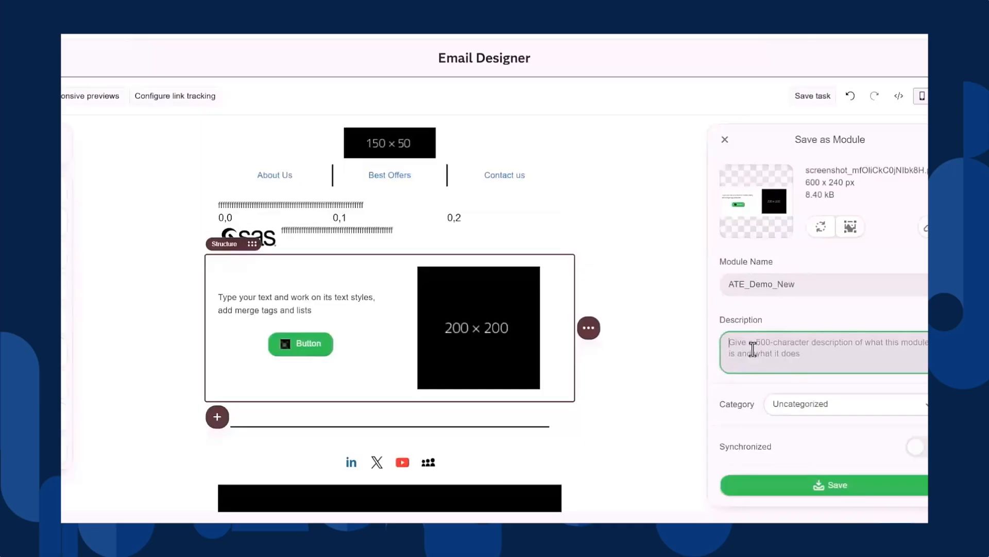
{"action": "scroll", "coordinate": [753, 351], "scroll_direction": "down", "scroll_amount": 3}
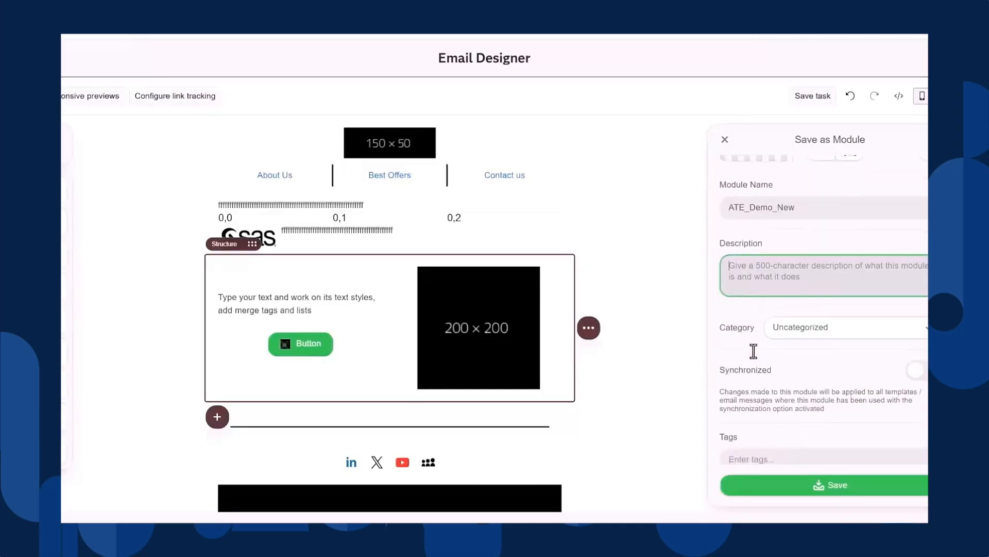
{"action": "left_click", "coordinate": [763, 443]}
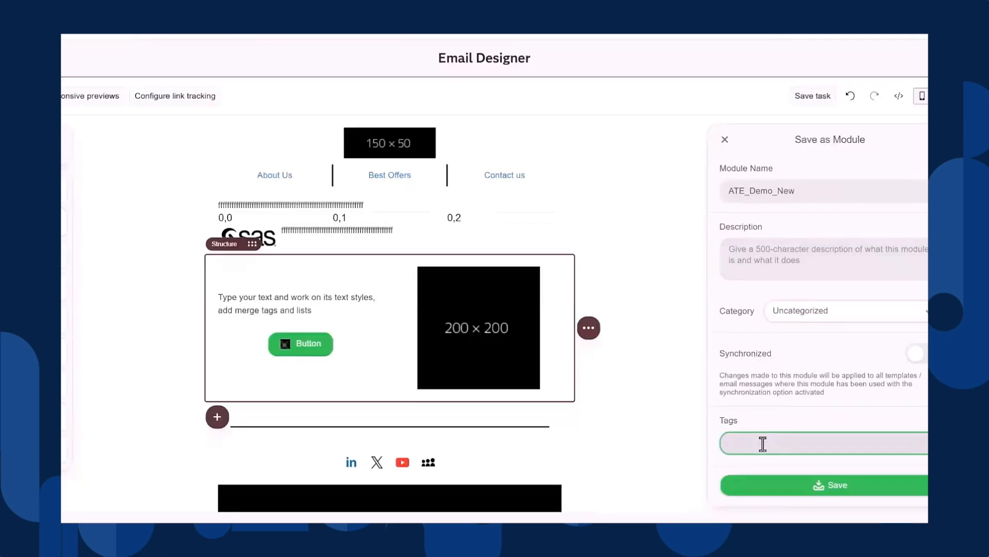
{"action": "type", "text": "Product Info"}
{"action": "left_click", "coordinate": [827, 494]}
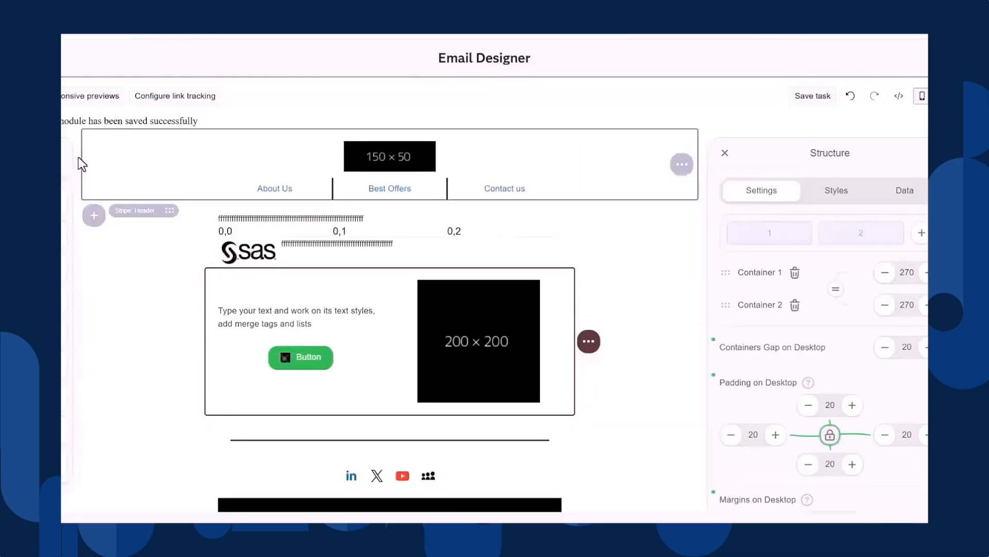
- Find the saved ATE_Demo_New module among the uncategorized modules
{"action": "left_click", "coordinate": [67, 164]}
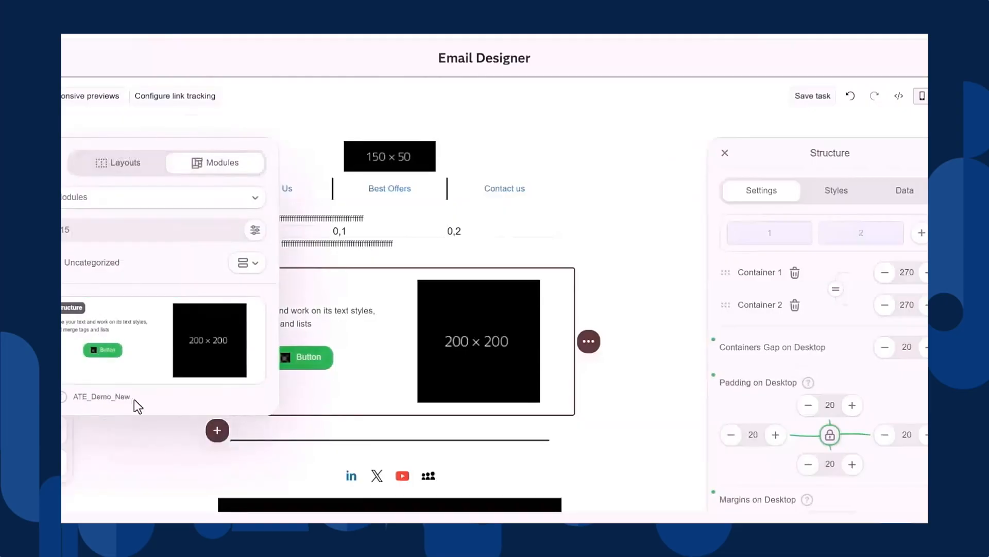
{"action": "left_click_drag", "start_coordinate": [73, 385], "coordinate": [129, 390]}
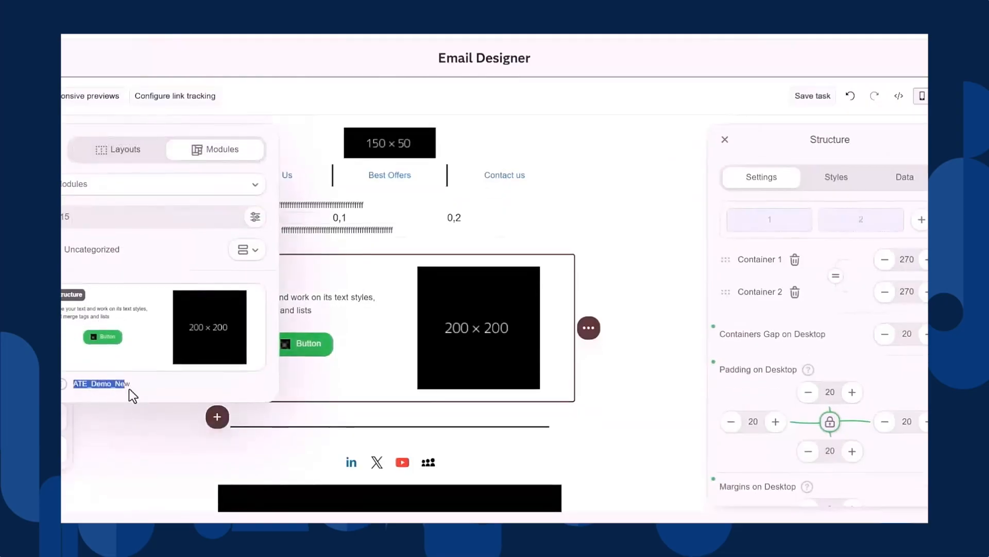
{"action": "left_click", "coordinate": [133, 388]}
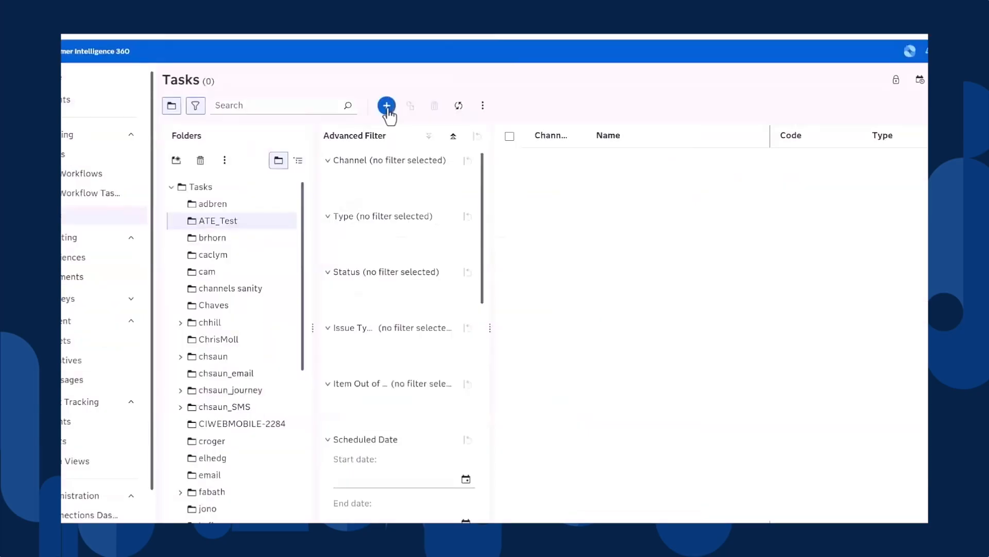
- Create another bulk email task that uses uploaded data and open its content in the Email Designer
{"action": "left_click", "coordinate": [388, 106]}
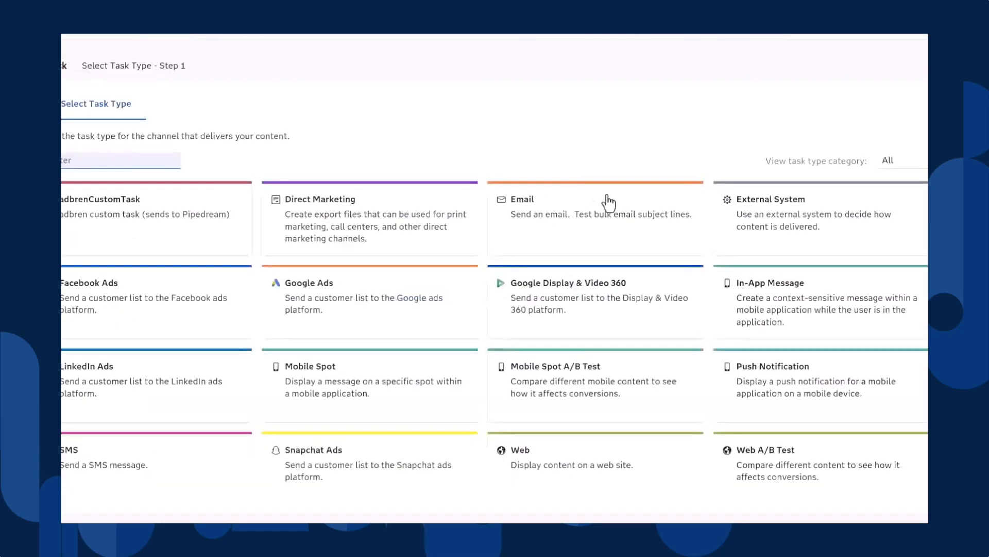
{"action": "left_click", "coordinate": [606, 201]}
{"action": "left_click", "coordinate": [531, 220]}
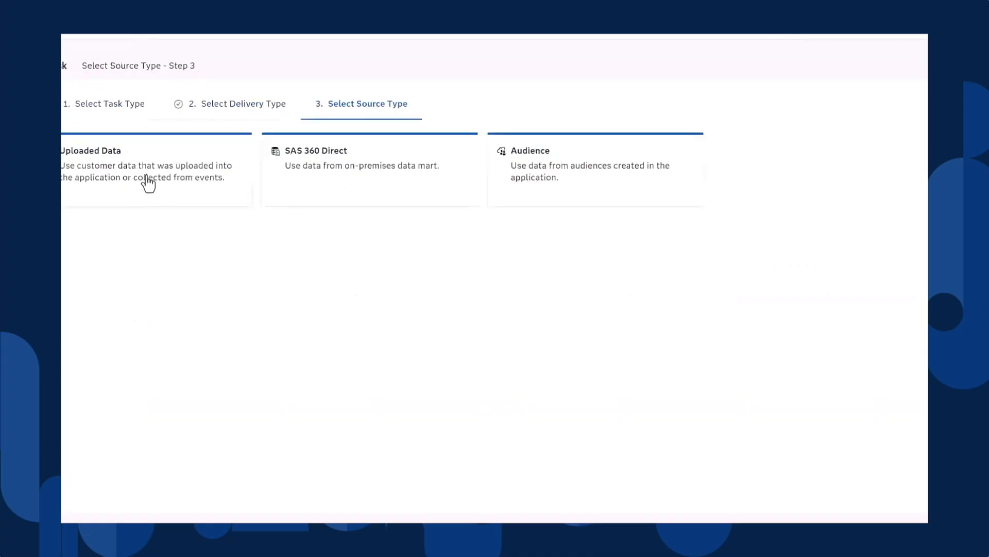
{"action": "left_click", "coordinate": [145, 184]}
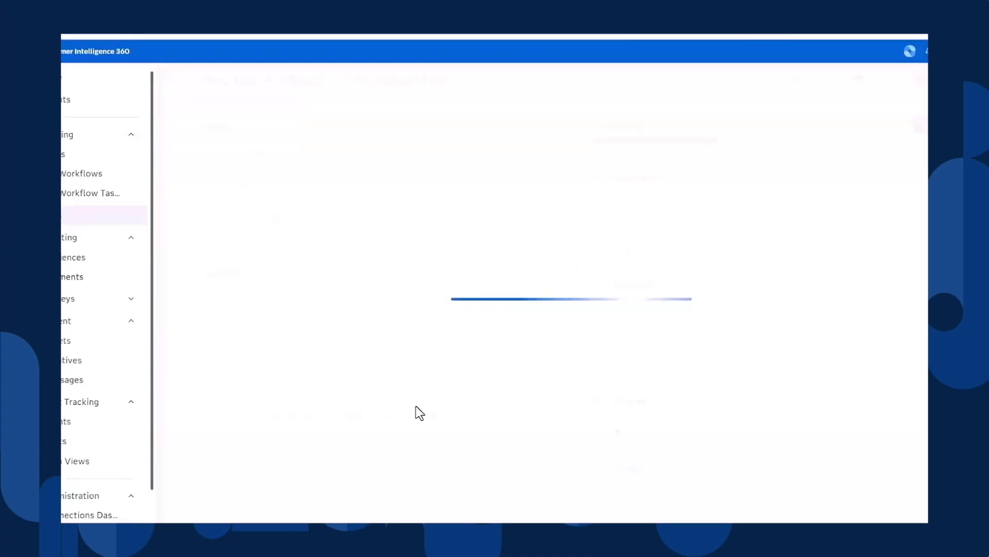
{"action": "left_click", "coordinate": [375, 436]}
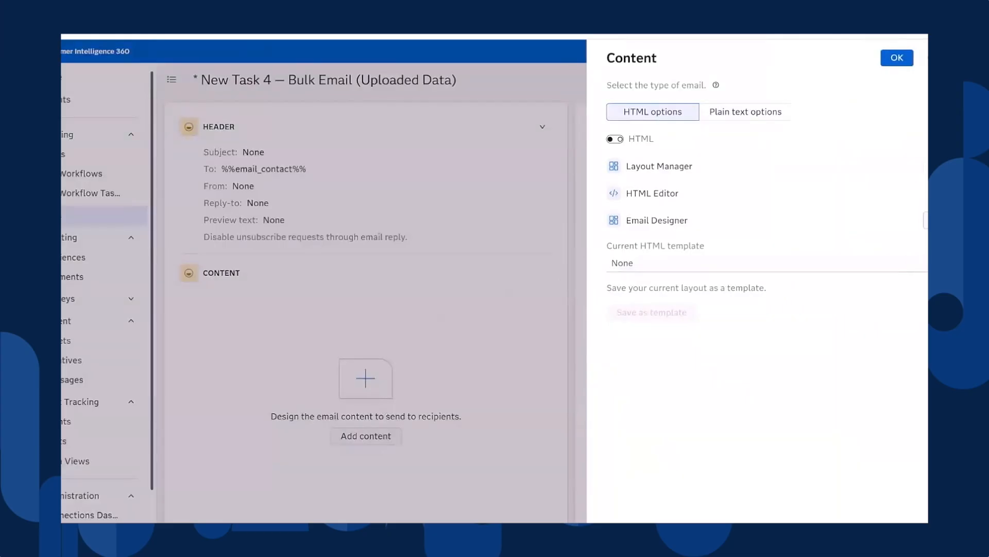
{"action": "left_click", "coordinate": [922, 220]}
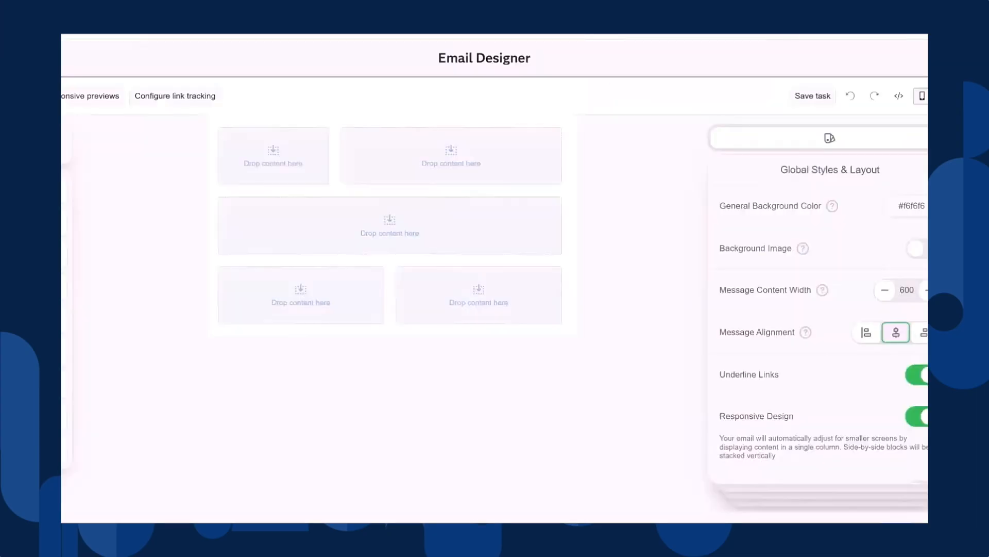
- Insert the ATE_Demo_New module between the first and second rows of the empty layout and review the result
{"action": "left_click", "coordinate": [63, 156]}
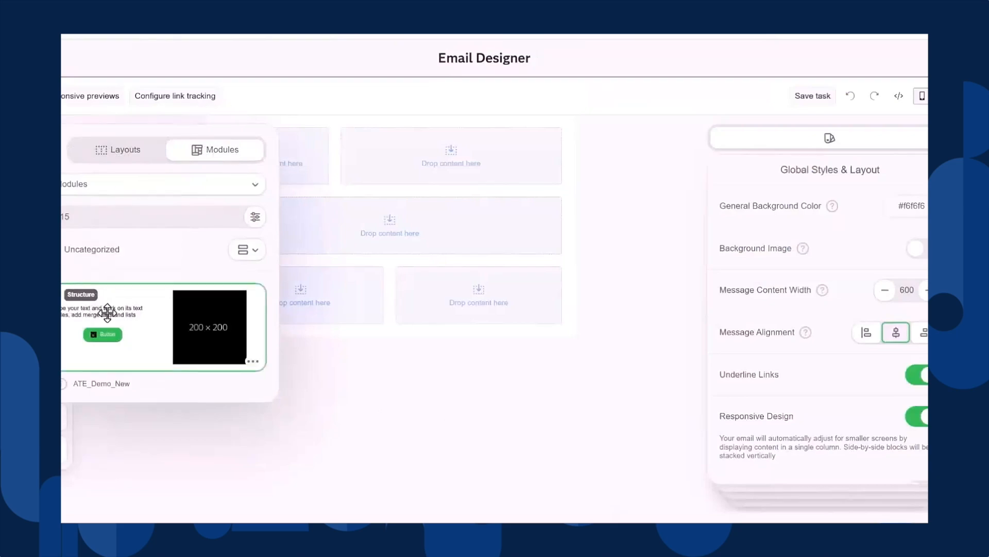
{"action": "left_click_drag", "start_coordinate": [76, 383], "coordinate": [116, 382]}
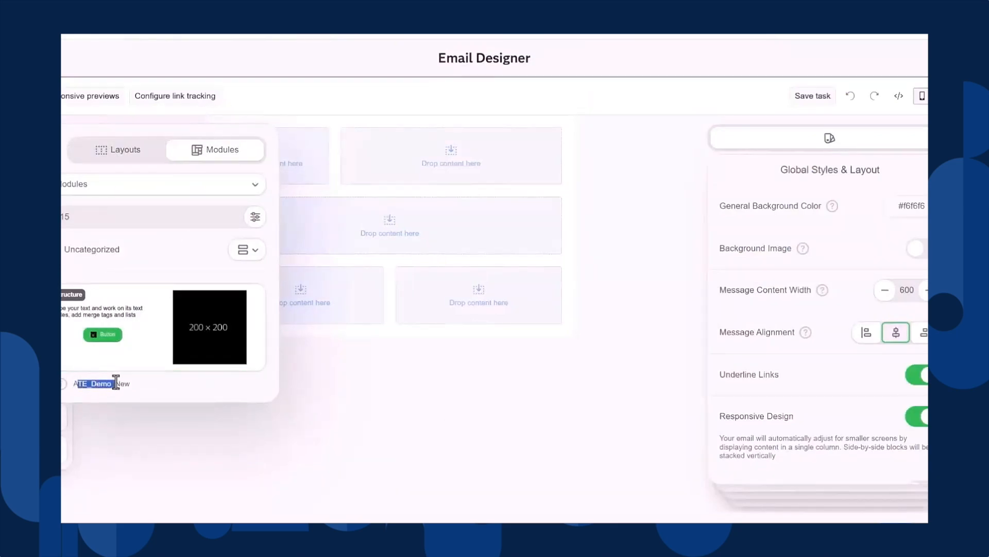
{"action": "left_click_drag", "start_coordinate": [99, 310], "coordinate": [357, 209]}
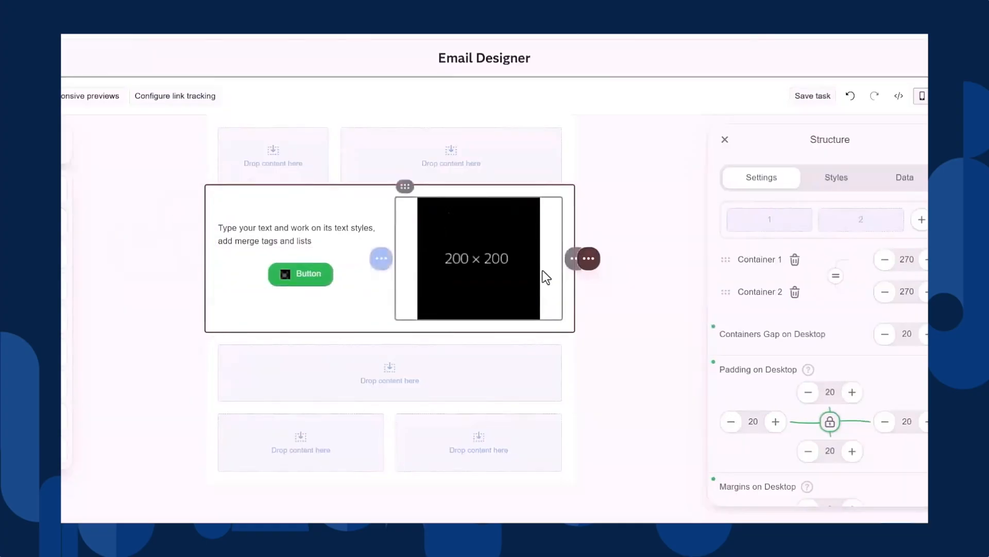
{"action": "scroll", "coordinate": [814, 362], "scroll_direction": "down", "scroll_amount": 1}
{"action": "scroll", "coordinate": [813, 362], "scroll_direction": "down", "scroll_amount": 5}
{"action": "scroll", "coordinate": [812, 355], "scroll_direction": "up", "scroll_amount": 6}
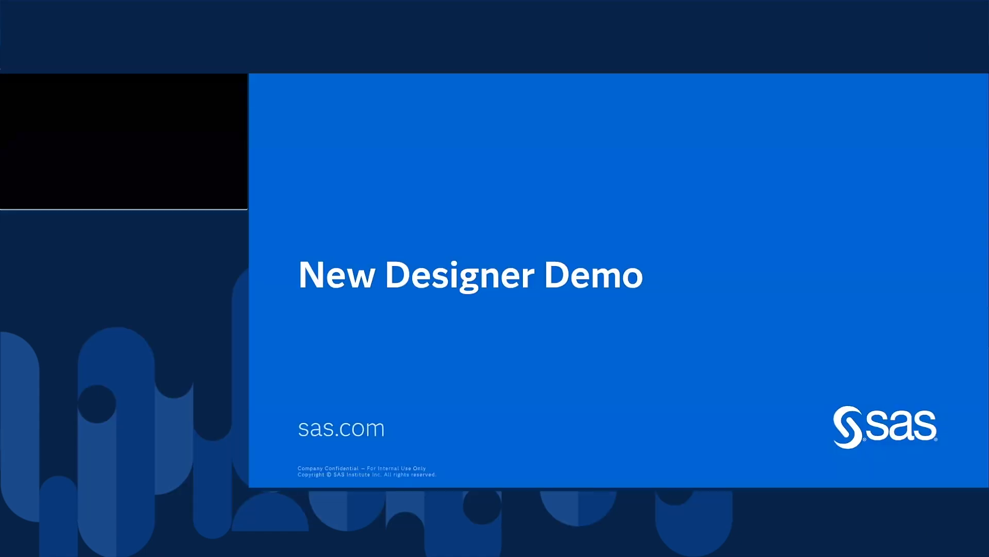
{"action": "key", "text": "Right"}
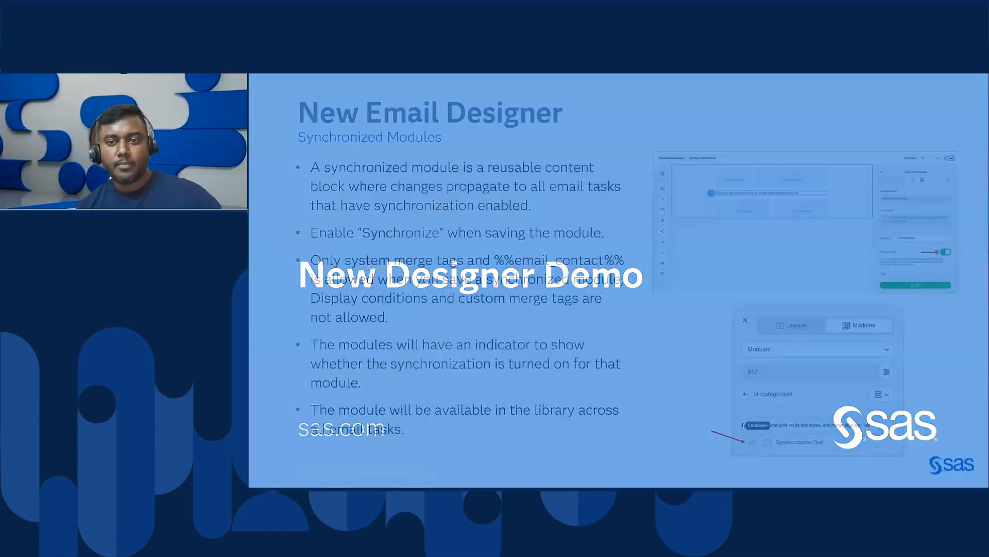